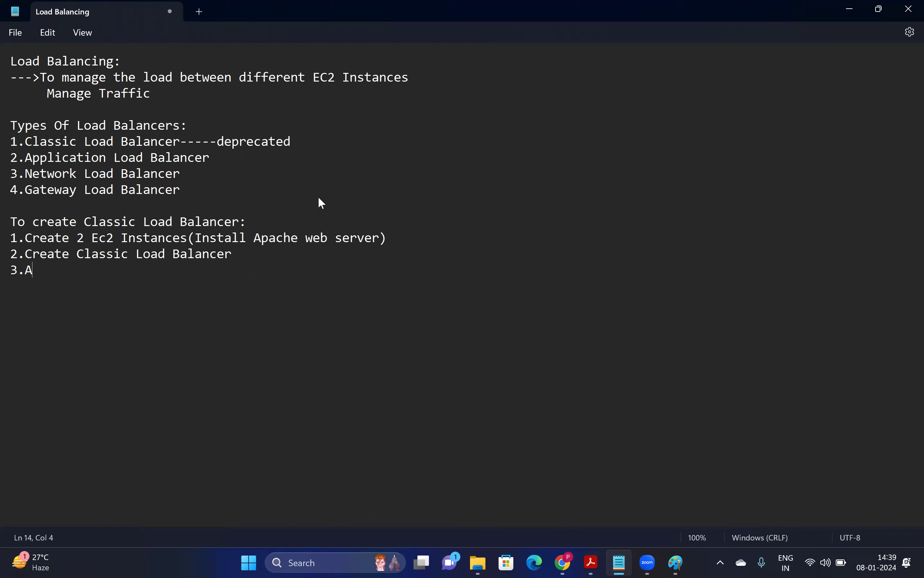
- Complete the third instruction line in the notes so it reads "3.Add the Instances to balance the load or traffic"
{"action": "type", "text": "the Instances"}
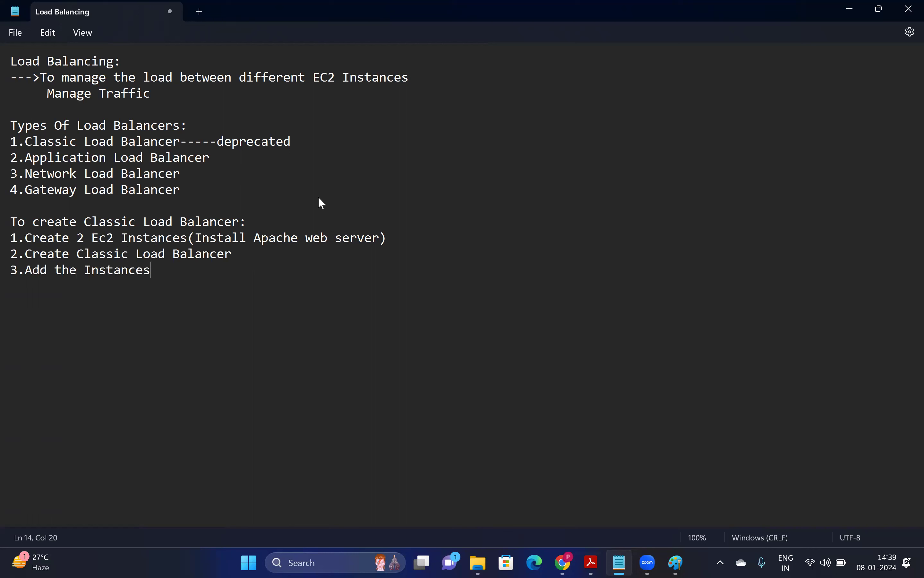
{"action": "type", "text": " to balance the l"}
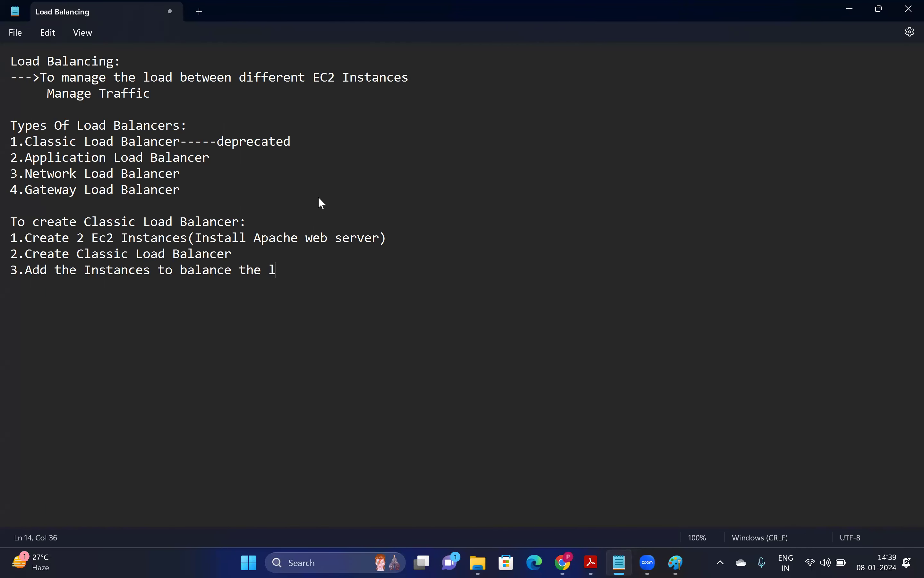
{"action": "type", "text": "oad or traffic"}
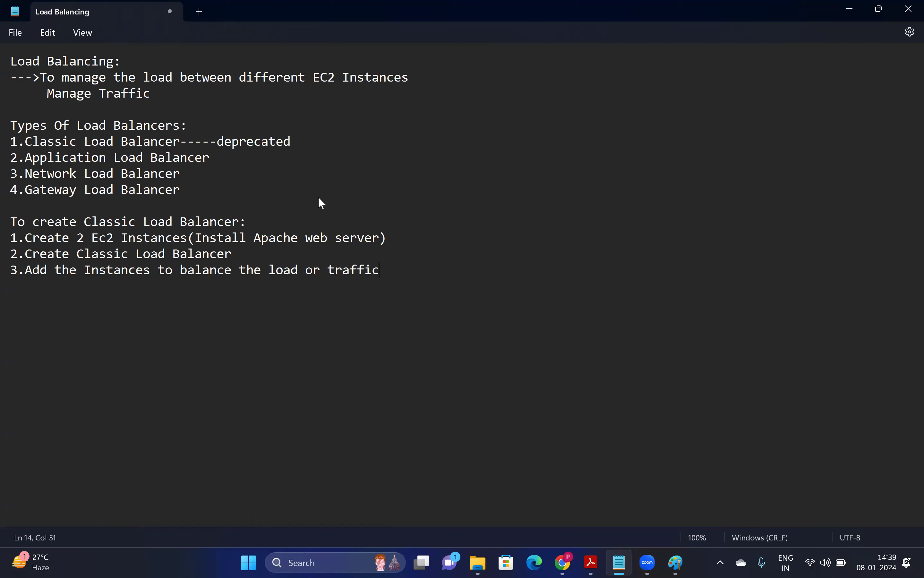
{"action": "key", "text": "Return"}
- Switch to the AWS console in Chrome, open EC2 in a new browser tab and start launching an instance
{"action": "left_click", "coordinate": [562, 562]}
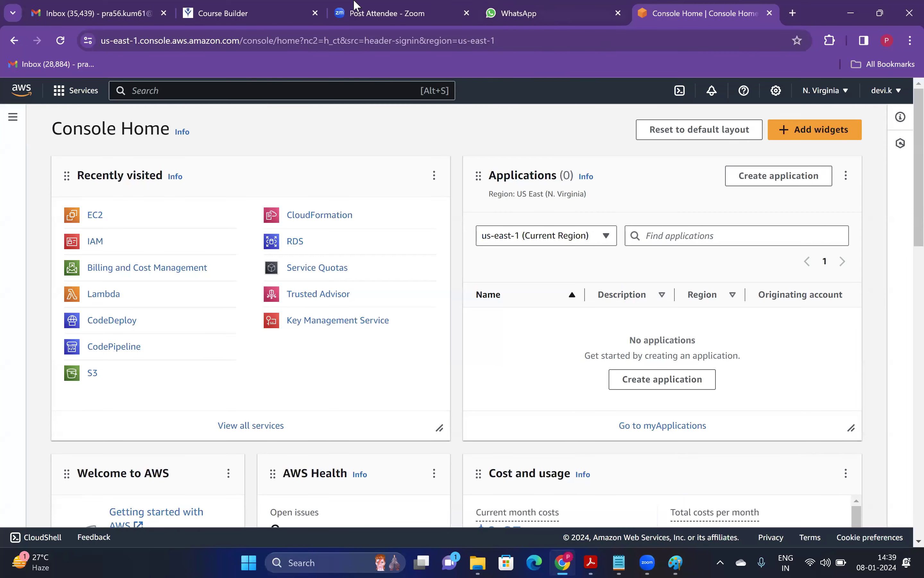
{"action": "left_click", "coordinate": [124, 4]}
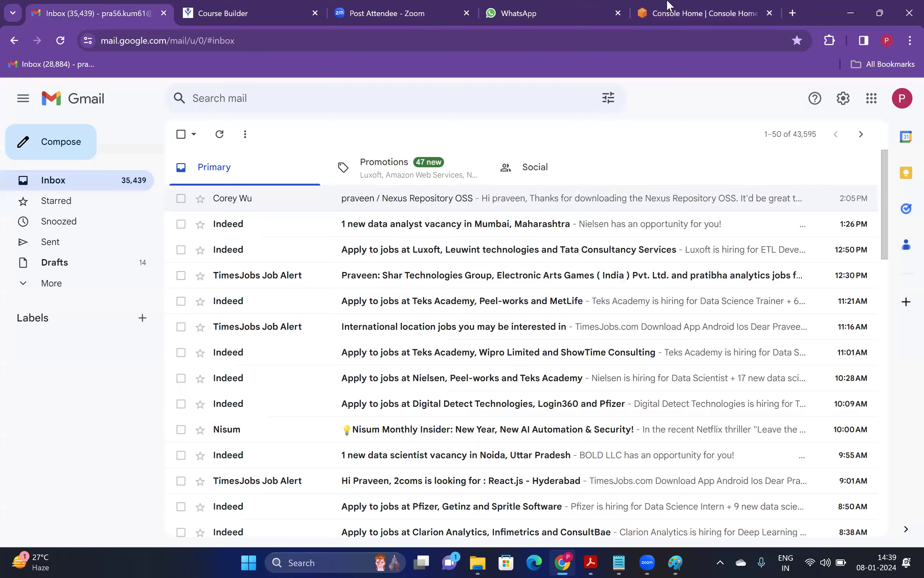
{"action": "left_click", "coordinate": [650, 13]}
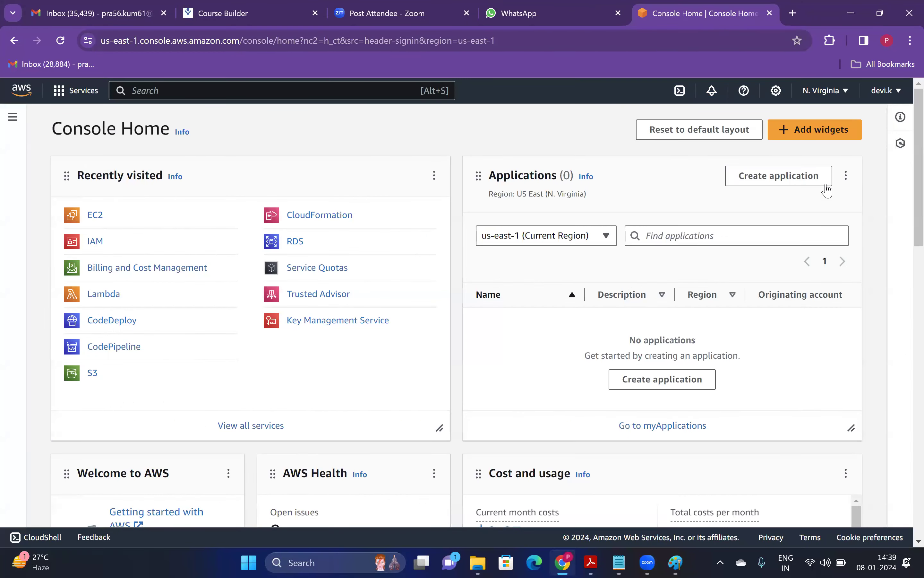
{"action": "right_click", "coordinate": [97, 216]}
{"action": "left_click", "coordinate": [126, 230]}
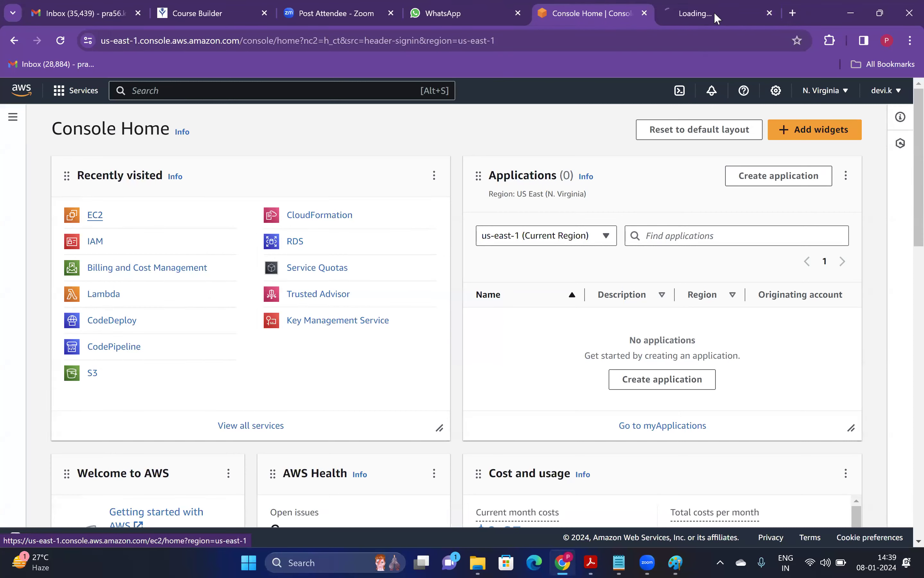
{"action": "left_click", "coordinate": [715, 14]}
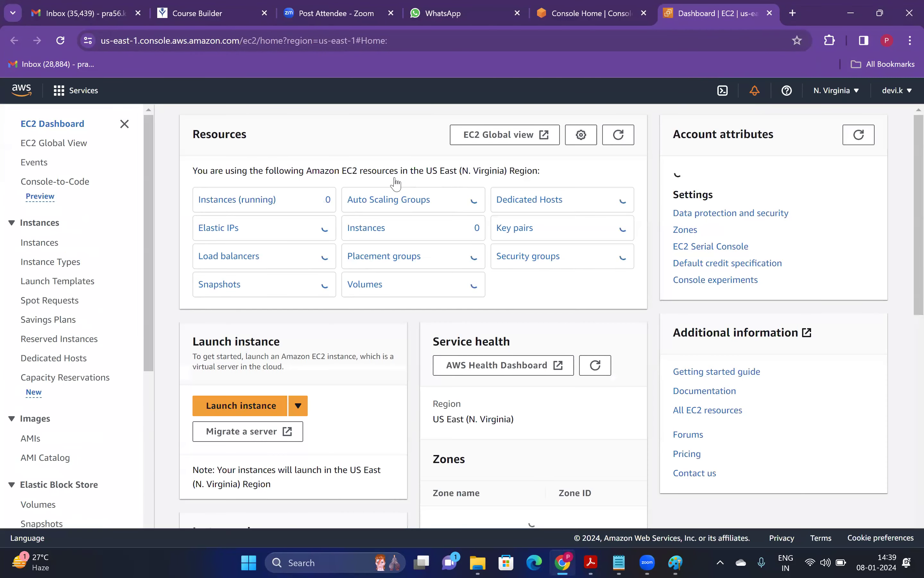
{"action": "left_click", "coordinate": [259, 462]}
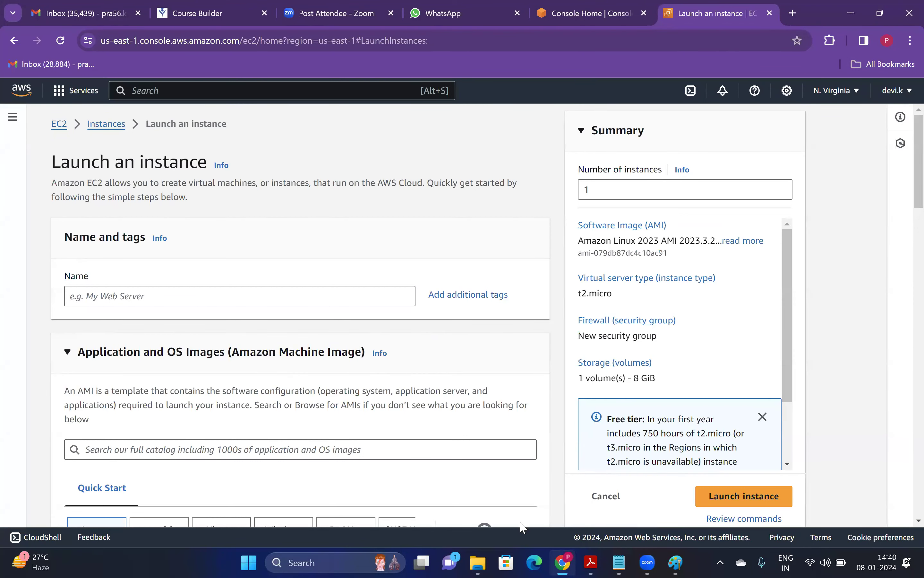
- Name the new instance Linux
{"action": "scroll", "coordinate": [377, 183], "scroll_direction": "down", "scroll_amount": 3}
{"action": "left_click", "coordinate": [376, 189]}
{"action": "type", "text": "Linux"}
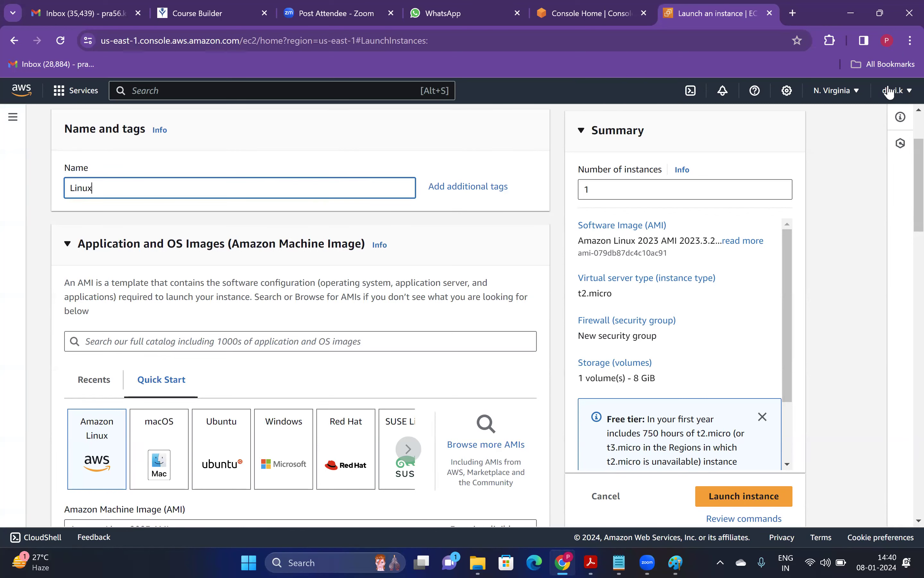
- Select the existing key pair demo for logging in to the instance
{"action": "scroll", "coordinate": [92, 226], "scroll_direction": "down", "scroll_amount": 6}
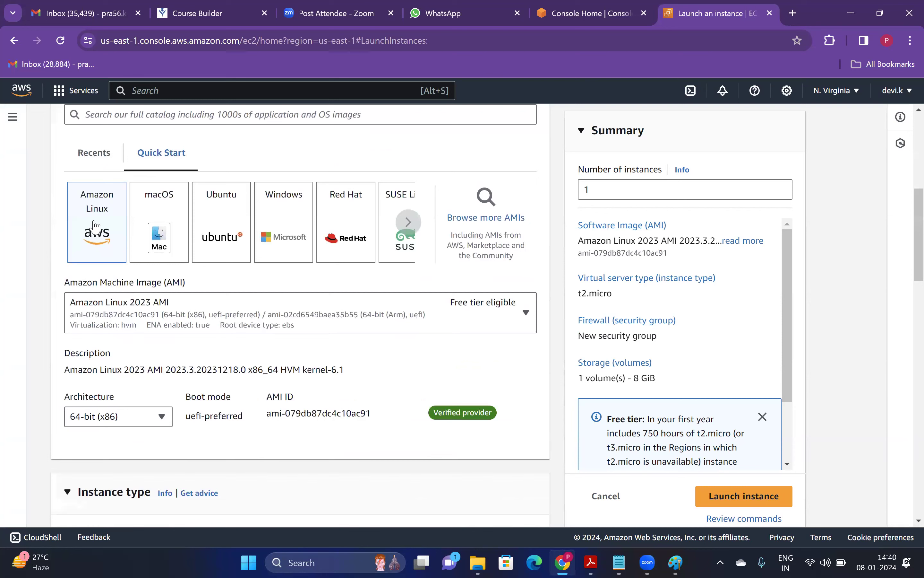
{"action": "left_click_drag", "start_coordinate": [908, 260], "coordinate": [904, 349]}
{"action": "left_click", "coordinate": [371, 418]}
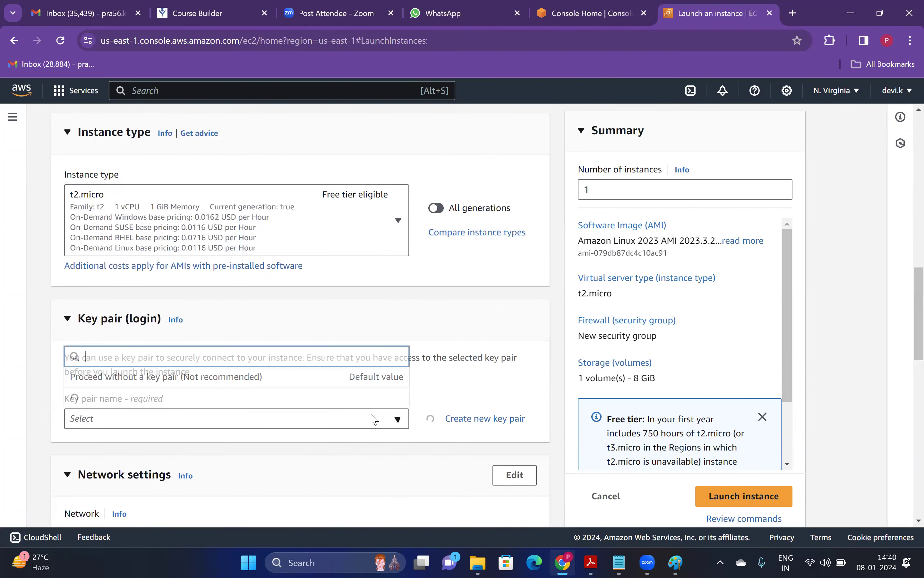
{"action": "left_click", "coordinate": [131, 202]}
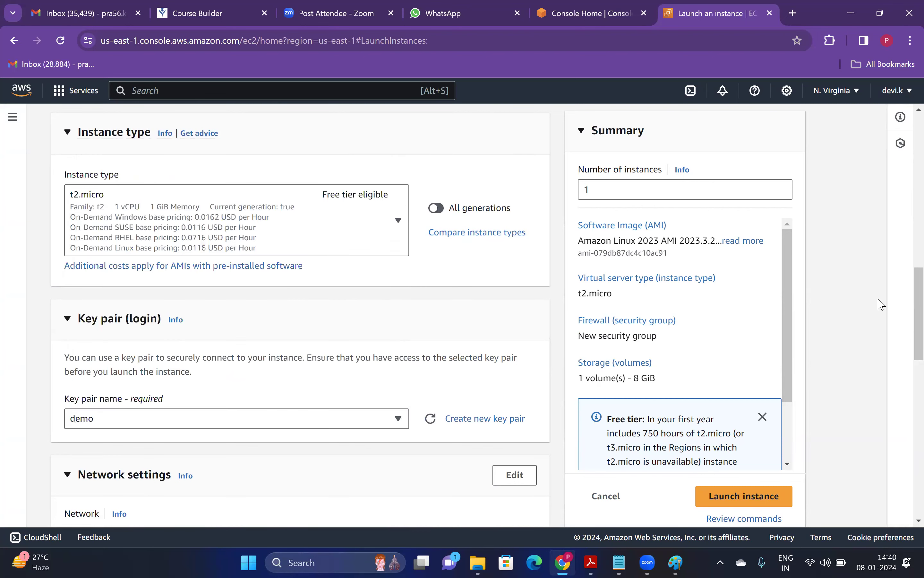
- Allow HTTPS and HTTP traffic from the internet in the new security group
{"action": "left_click_drag", "start_coordinate": [904, 352], "coordinate": [904, 411]}
{"action": "scroll", "coordinate": [259, 429], "scroll_direction": "down", "scroll_amount": 1}
{"action": "scroll", "coordinate": [259, 429], "scroll_direction": "down", "scroll_amount": 4}
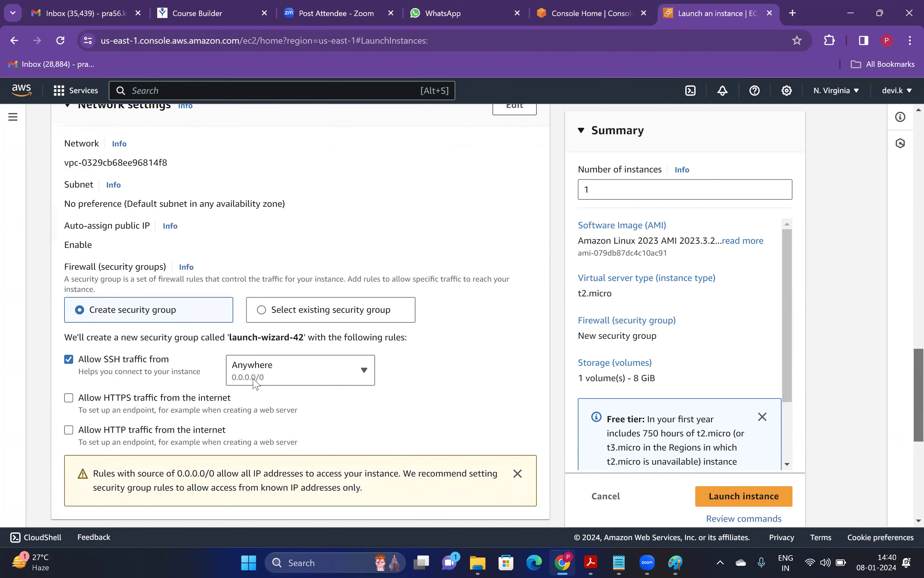
{"action": "left_click", "coordinate": [214, 346]}
{"action": "left_click_drag", "start_coordinate": [223, 377], "coordinate": [234, 381]}
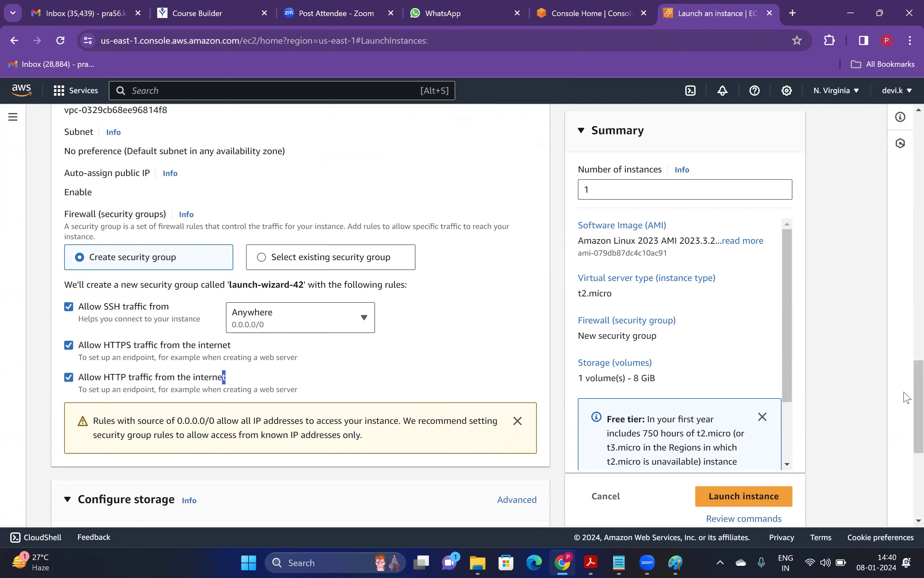
- Set the number of instances to 2 and expand the advanced details to reach the User data field
{"action": "scroll", "coordinate": [907, 387], "scroll_direction": "down", "scroll_amount": 5}
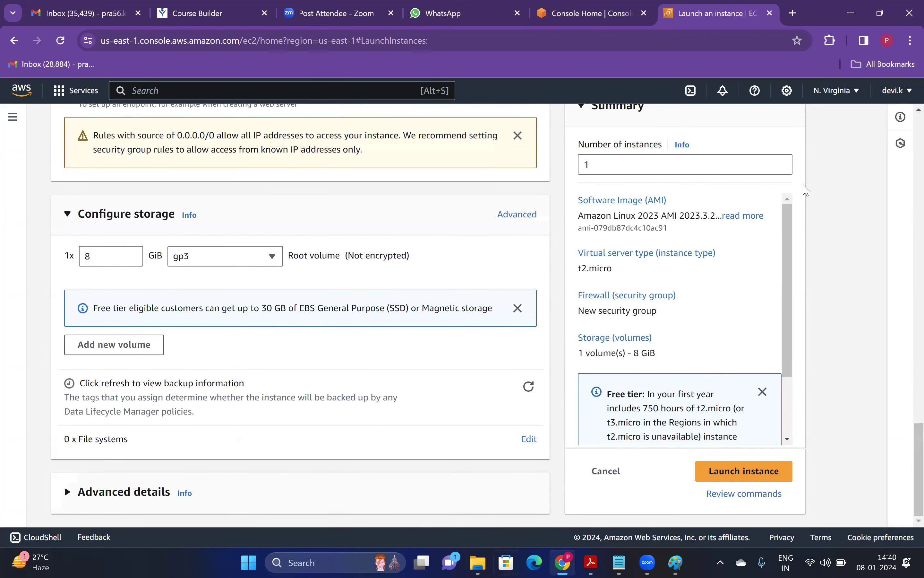
{"action": "left_click", "coordinate": [782, 162]}
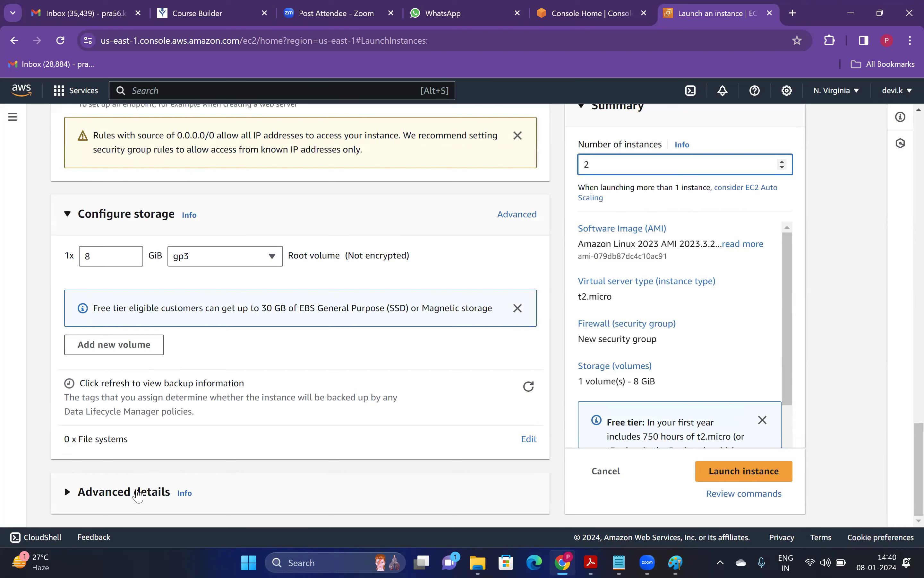
{"action": "left_click_drag", "start_coordinate": [916, 299], "coordinate": [905, 497]}
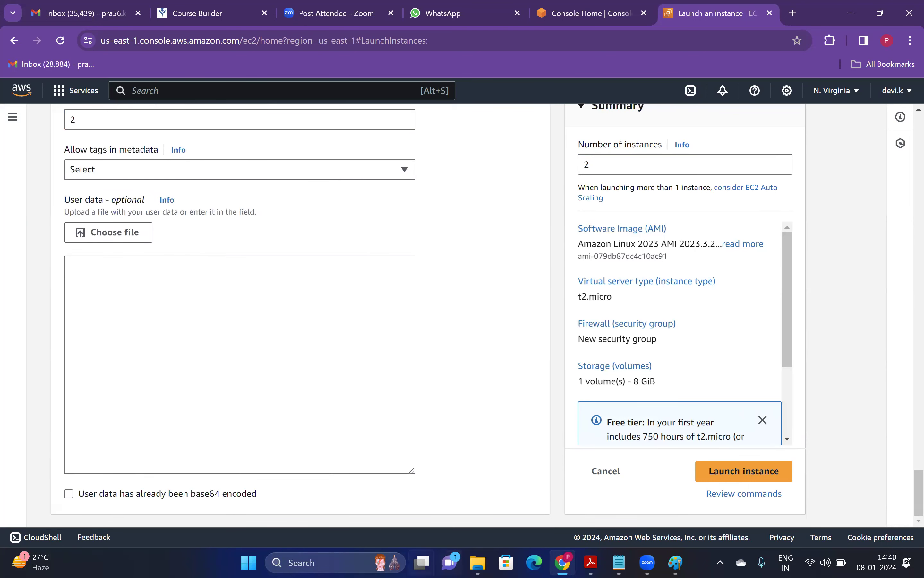
- Search the computer for httpd and open the httpdscript text document in Notepad
{"action": "key", "text": "super"}
{"action": "type", "text": "httpd"}
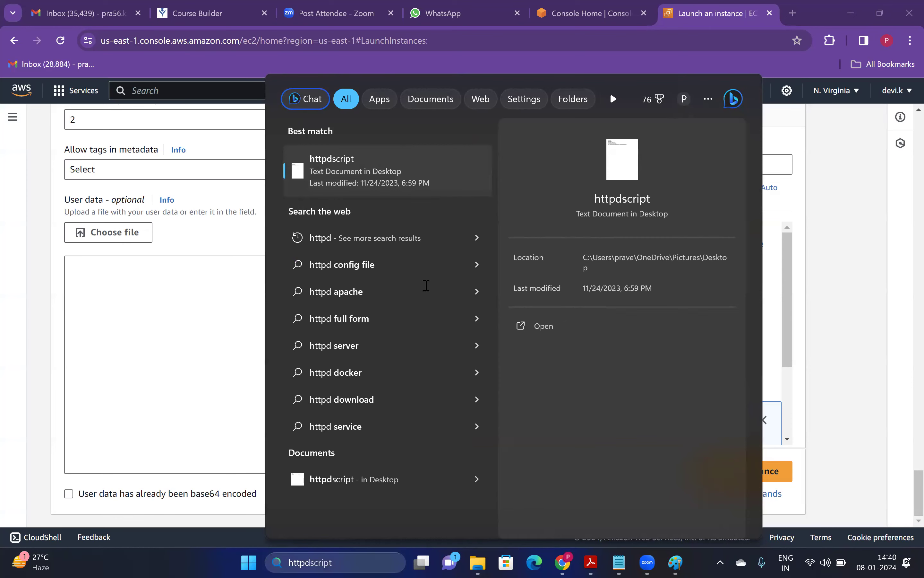
{"action": "key", "text": "Escape"}
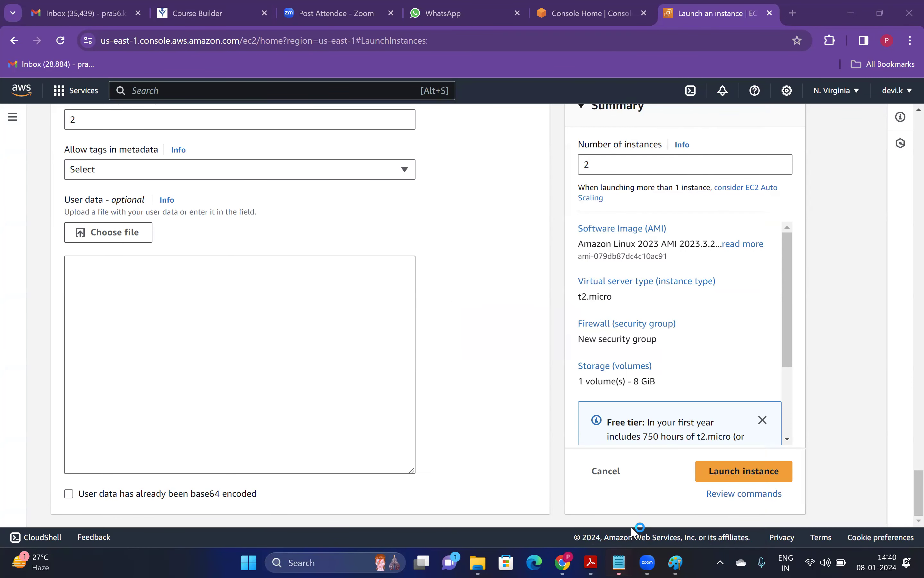
{"action": "left_click", "coordinate": [619, 562]}
- Select and copy all lines of the httpdscript file, and clear the selection
{"action": "left_click_drag", "start_coordinate": [17, 55], "coordinate": [502, 148]}
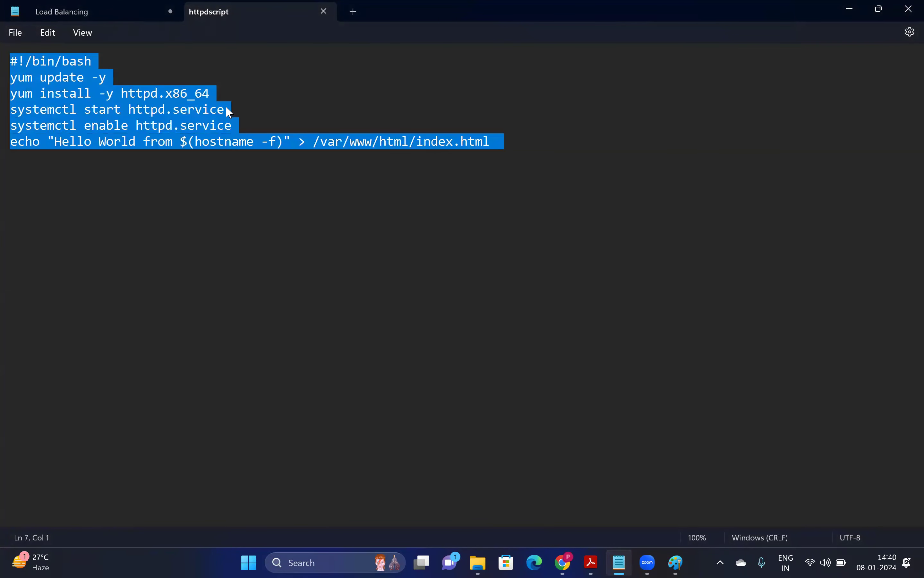
{"action": "right_click", "coordinate": [190, 112]}
{"action": "left_click", "coordinate": [251, 173]}
{"action": "left_click", "coordinate": [237, 143]}
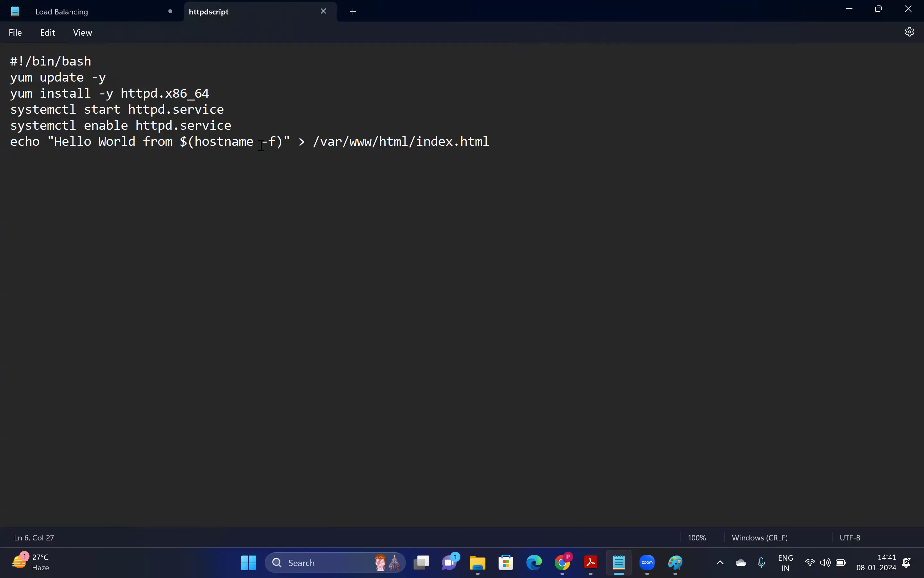
- Copy the complete Apache install script and paste it into the User data field of the instance launch form in Chrome
{"action": "left_click_drag", "start_coordinate": [11, 59], "coordinate": [300, 143]}
{"action": "right_click", "coordinate": [202, 125]}
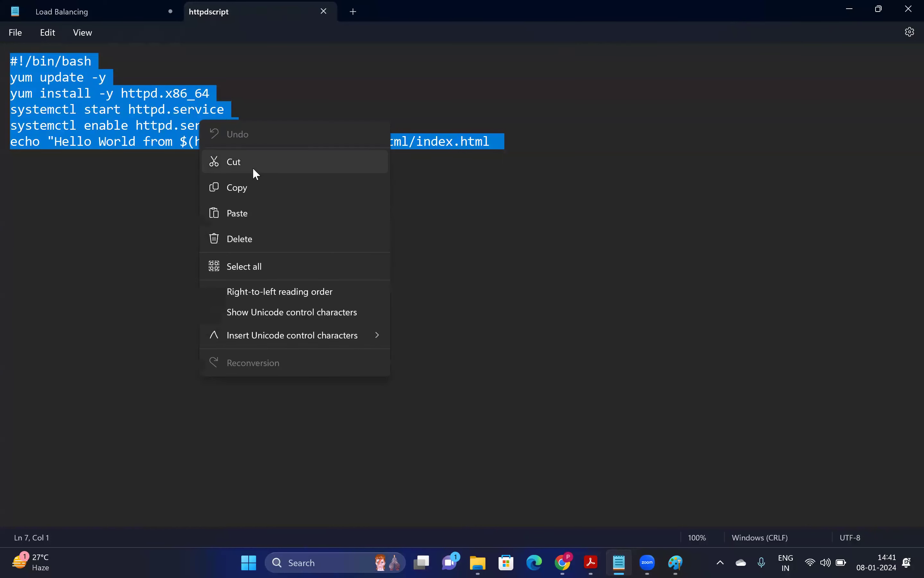
{"action": "left_click", "coordinate": [258, 188]}
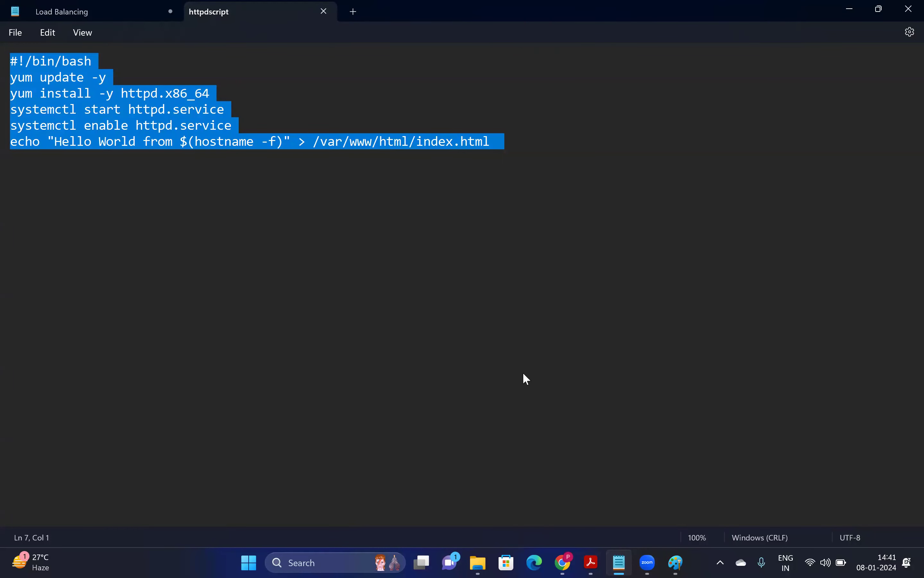
{"action": "key", "text": "alt+Tab"}
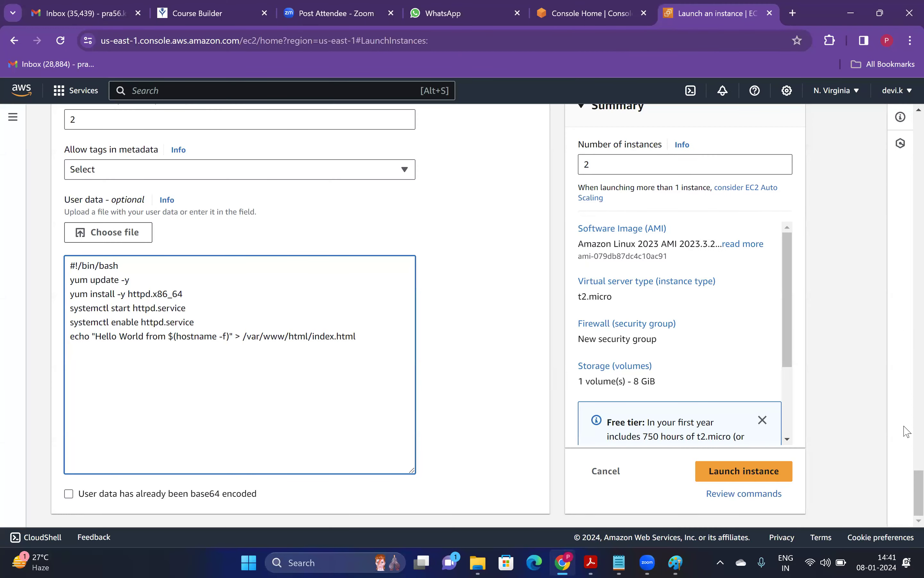
- Check the advanced details and user data in the launch form, and launch the two instances
{"action": "scroll", "coordinate": [908, 459], "scroll_direction": "up", "scroll_amount": 8}
{"action": "scroll", "coordinate": [906, 267], "scroll_direction": "up", "scroll_amount": 12}
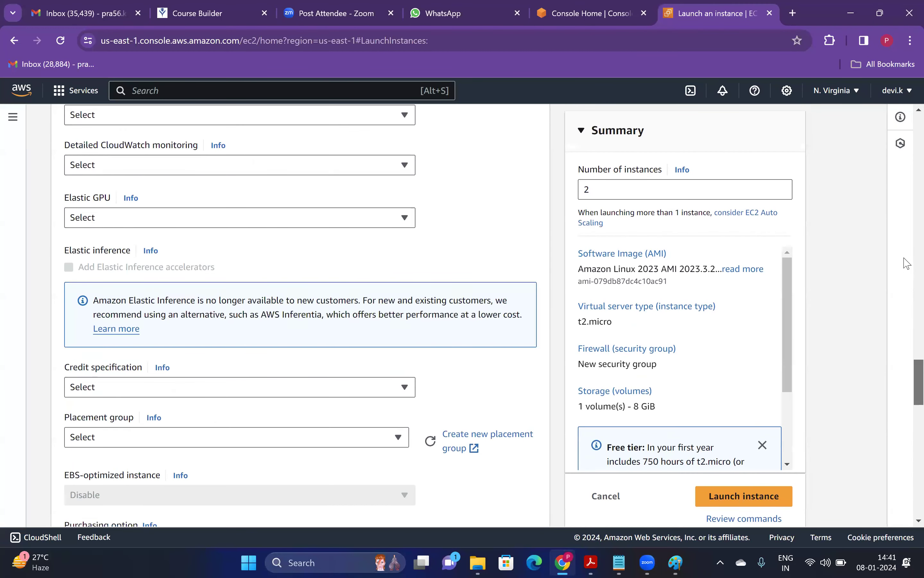
{"action": "scroll", "coordinate": [152, 477], "scroll_direction": "up", "scroll_amount": 5}
{"action": "scroll", "coordinate": [119, 438], "scroll_direction": "down", "scroll_amount": 5}
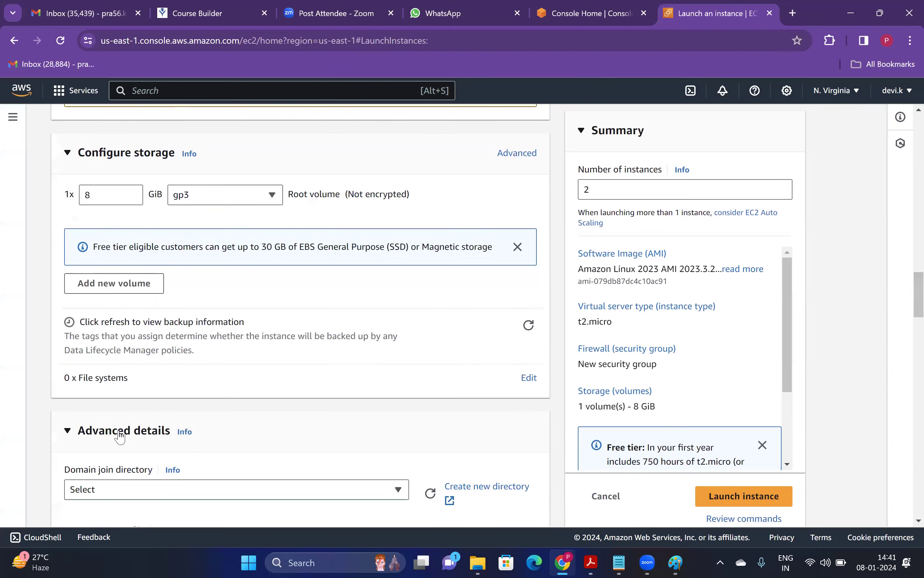
{"action": "scroll", "coordinate": [908, 304], "scroll_direction": "down", "scroll_amount": 20}
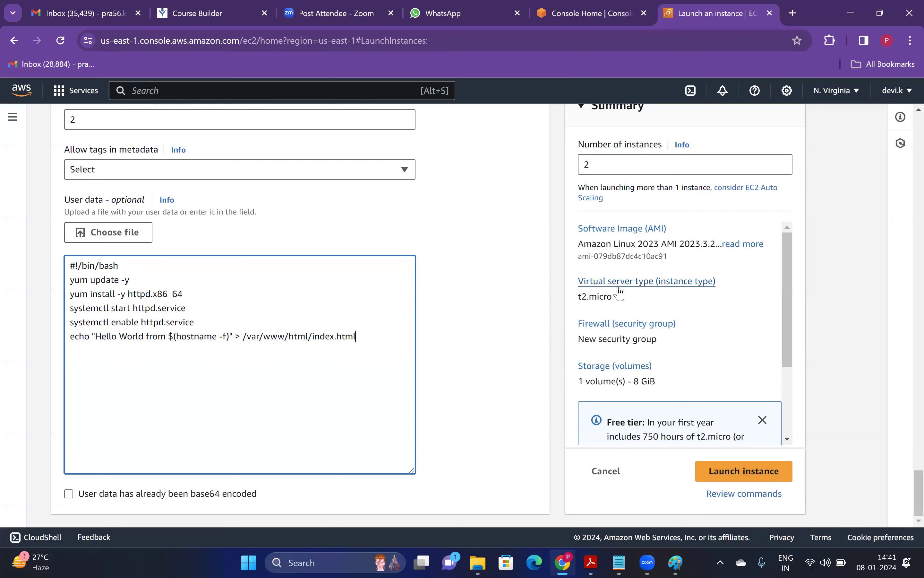
{"action": "left_click", "coordinate": [743, 479]}
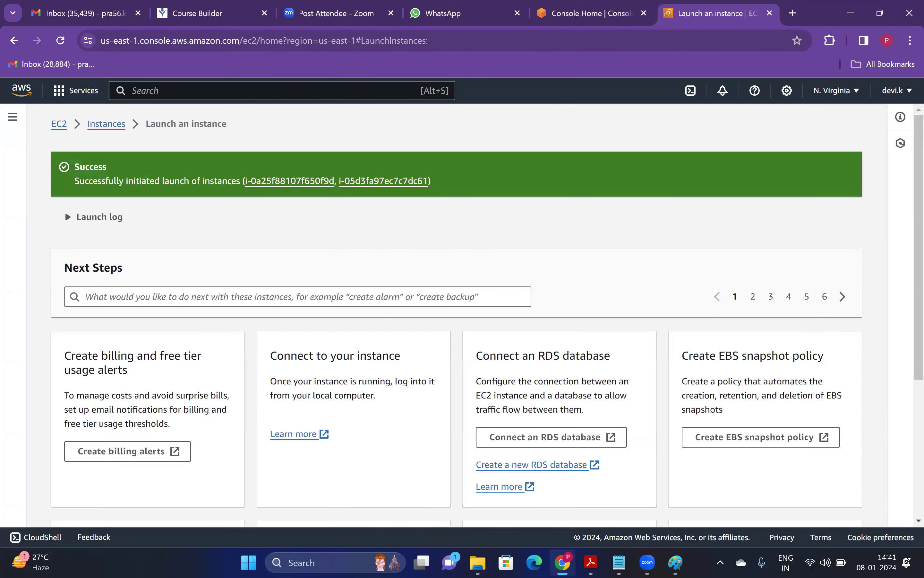
- Switch to Paint and start a new blank canvas without saving the old drawing
{"action": "key", "text": "alt+Tab"}
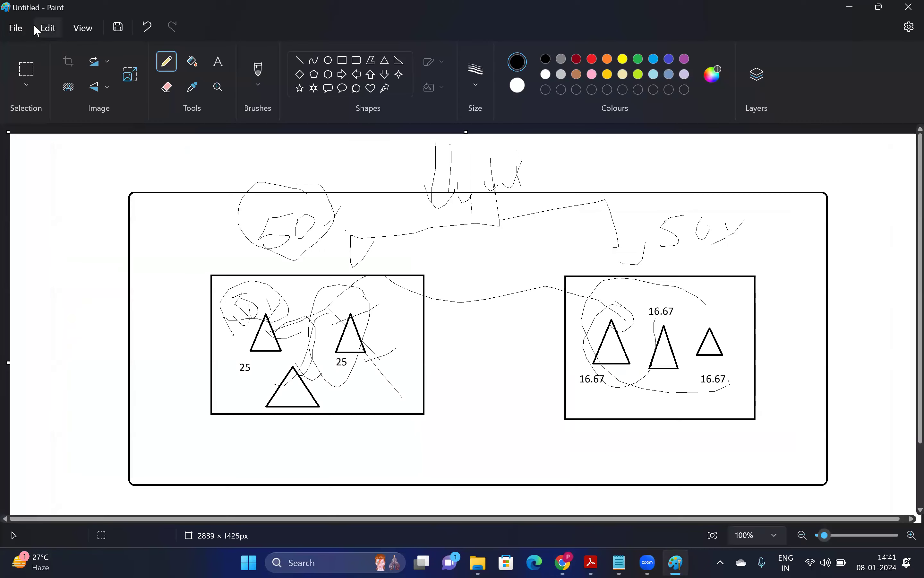
{"action": "left_click", "coordinate": [18, 27]}
{"action": "left_click", "coordinate": [41, 55]}
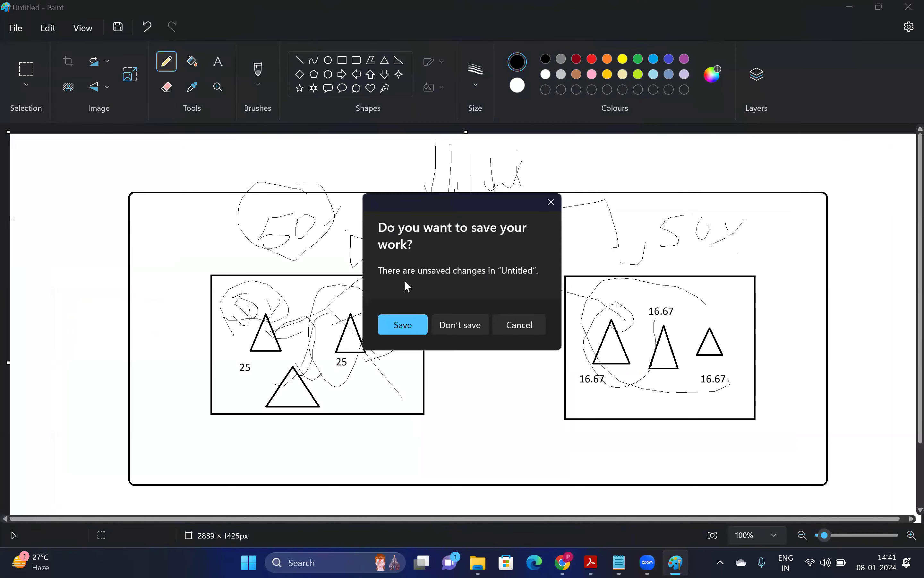
{"action": "left_click", "coordinate": [461, 326]}
- Draw a rounded rectangle about 1398 × 783 px with a plain rectangle about 480 × 376 px inside it
{"action": "left_click", "coordinate": [353, 57]}
{"action": "left_click_drag", "start_coordinate": [242, 200], "coordinate": [691, 451]}
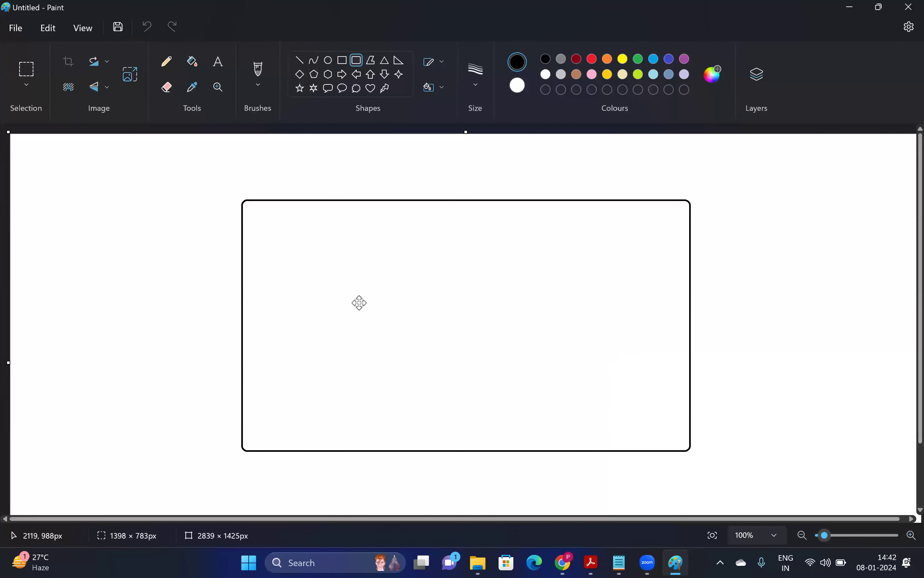
{"action": "left_click", "coordinate": [342, 60]}
{"action": "left_click_drag", "start_coordinate": [314, 279], "coordinate": [468, 399]}
- Draw two triangles side by side in the inner rectangle, the second one about 122 × 146 px
{"action": "left_click", "coordinate": [385, 60]}
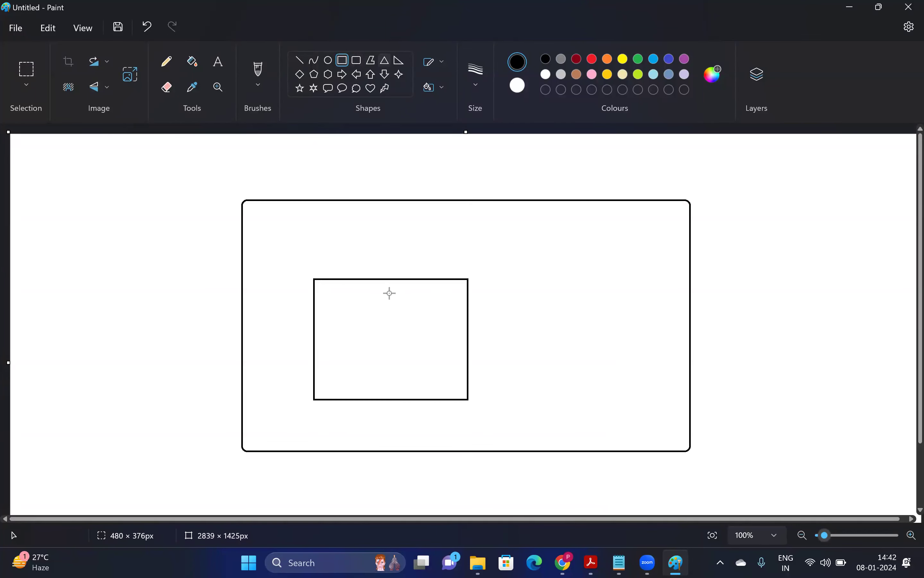
{"action": "left_click_drag", "start_coordinate": [347, 302], "coordinate": [377, 335]}
{"action": "left_click_drag", "start_coordinate": [442, 311], "coordinate": [402, 357]}
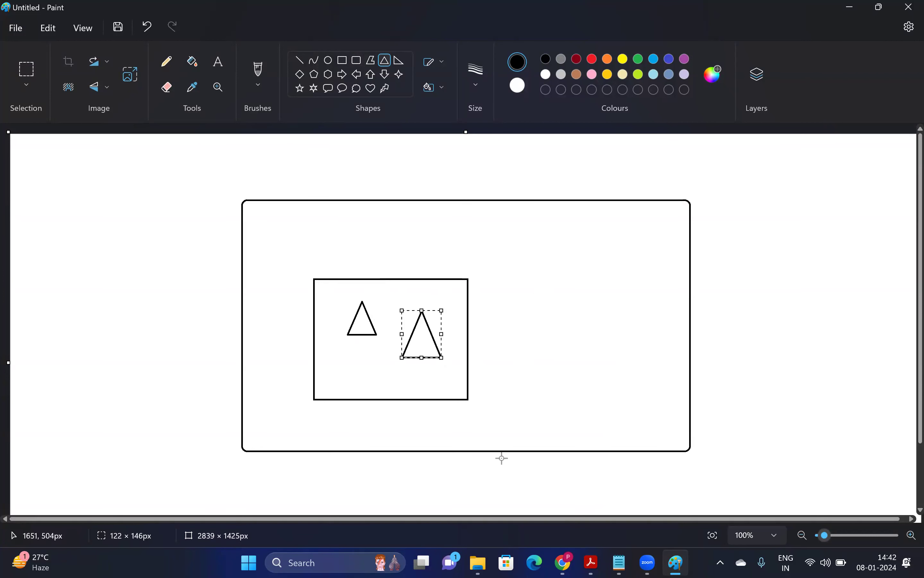
- Switch back to the AWS console in Chrome and open the EC2 instances list
{"action": "key", "text": "alt+Tab"}
{"action": "left_click", "coordinate": [111, 124]}
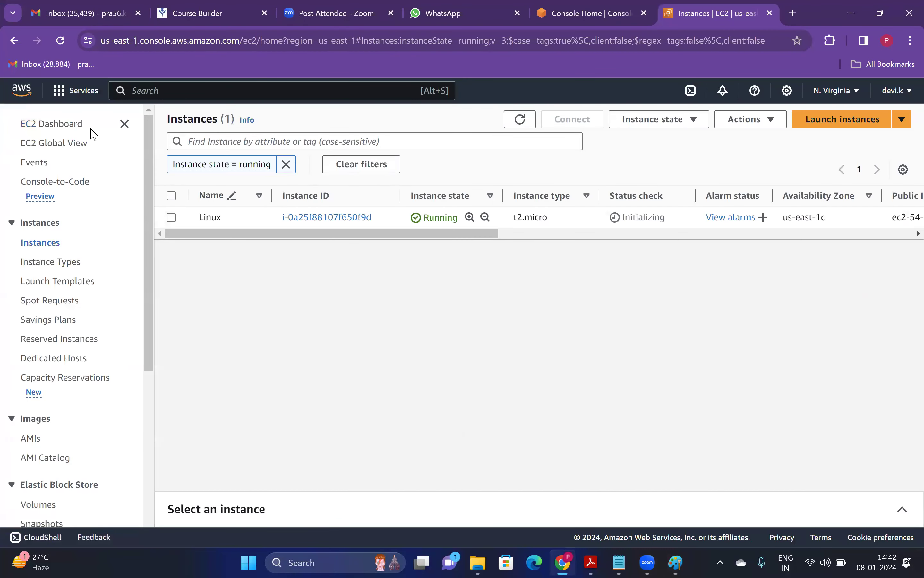
- Go back to the EC2 dashboard and reopen the list of running instances
{"action": "left_click", "coordinate": [63, 124]}
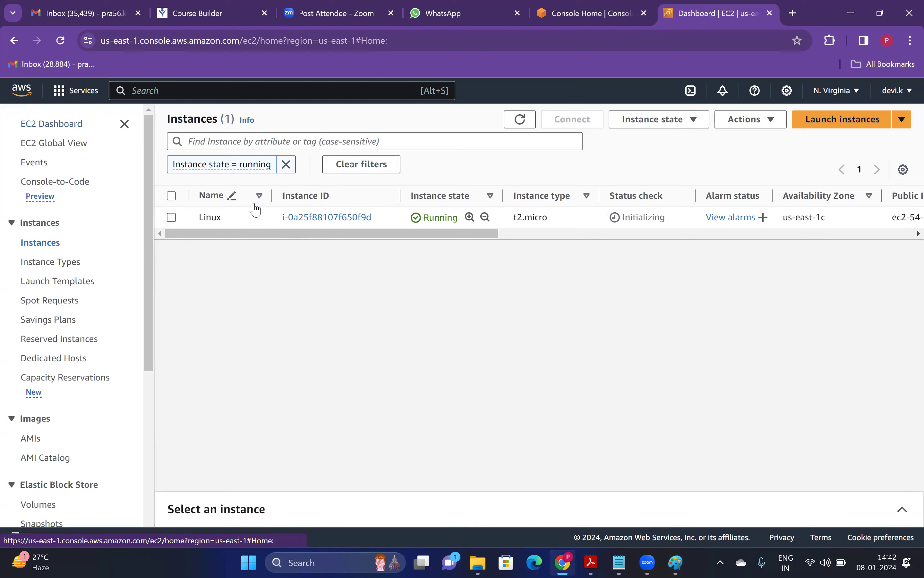
{"action": "left_click", "coordinate": [231, 140]}
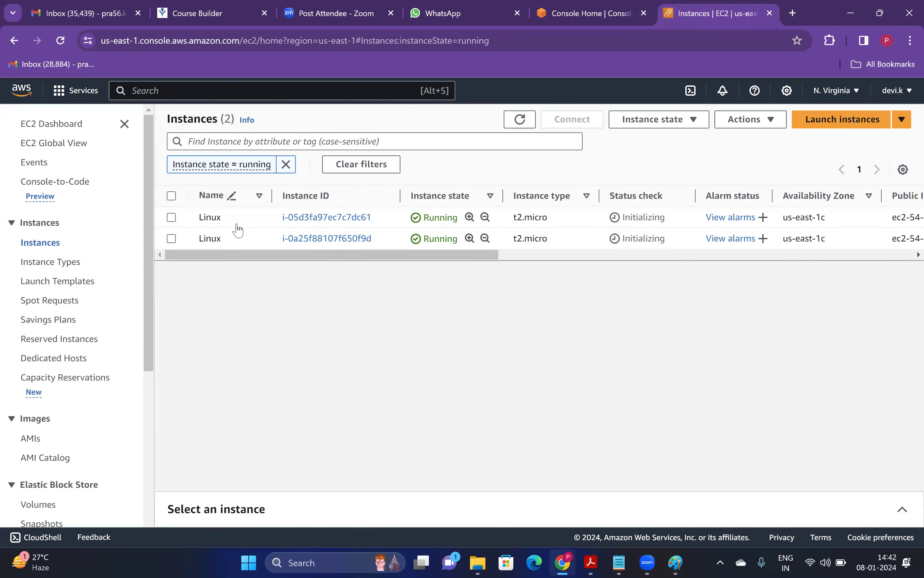
{"action": "left_click", "coordinate": [257, 220]}
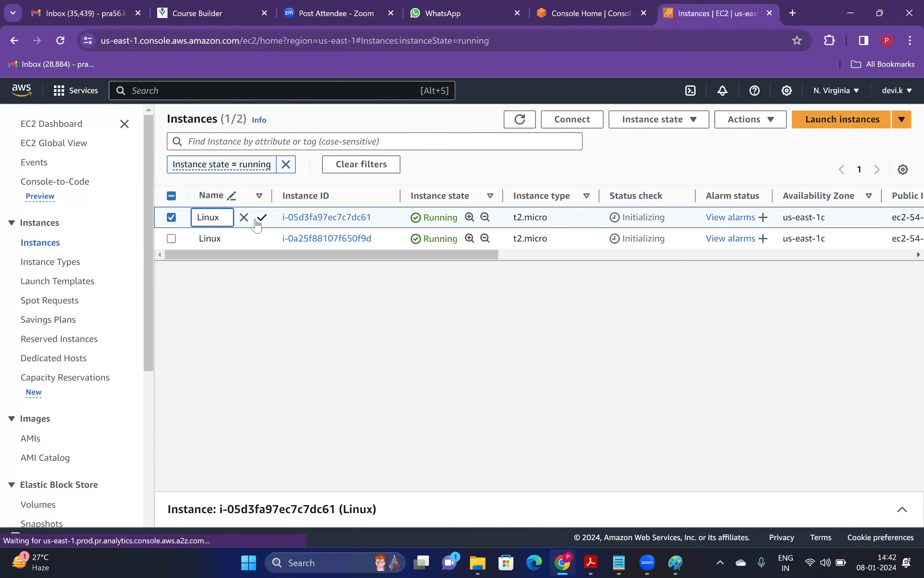
{"action": "key", "text": "BackSpace"}
{"action": "type", "text": "Ser"}
{"action": "type", "text": "ver12"}
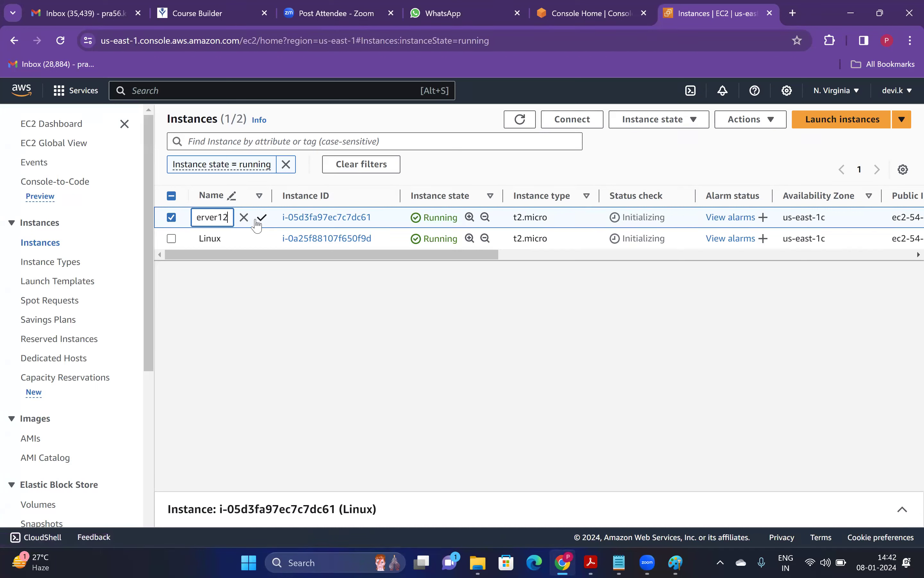
{"action": "key", "text": "BackSpace"}
{"action": "key", "text": "BackSpace"}
{"action": "key", "text": "BackSpace"}
{"action": "key", "text": "BackSpace"}
{"action": "key", "text": "BackSpace"}
{"action": "key", "text": "BackSpace"}
- Open the form for launching a new instance, try an instance count of 2, and return to the instances list without launching
{"action": "left_click", "coordinate": [841, 127]}
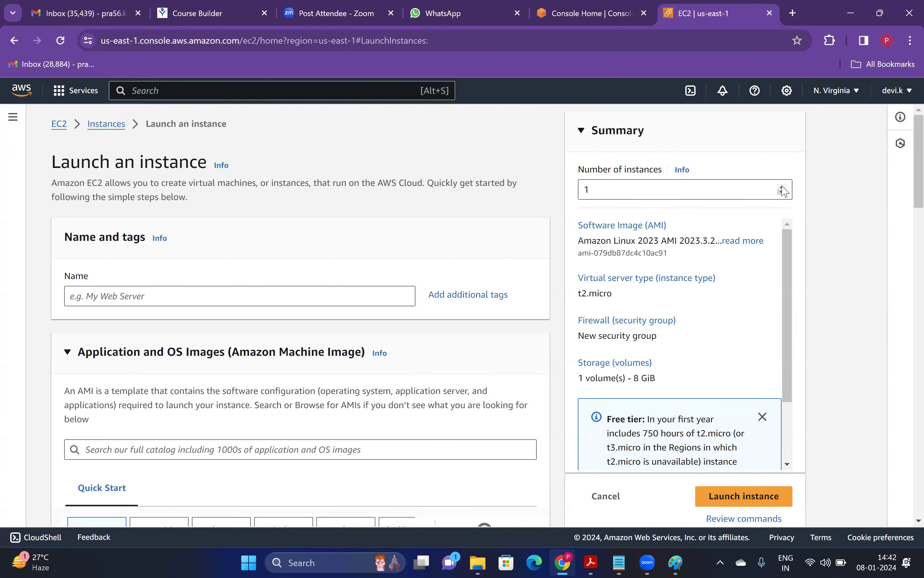
{"action": "left_click", "coordinate": [783, 189]}
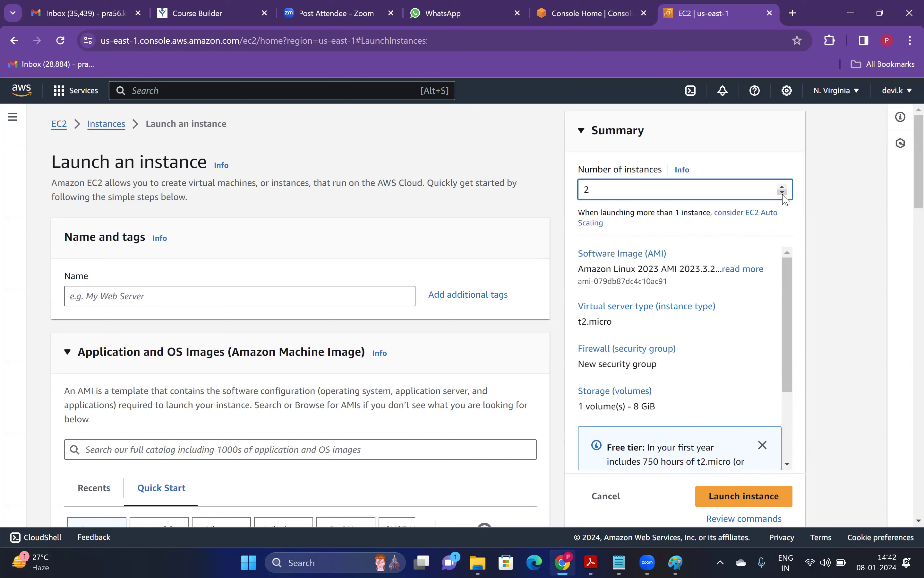
{"action": "left_click", "coordinate": [783, 194]}
{"action": "left_click", "coordinate": [100, 124]}
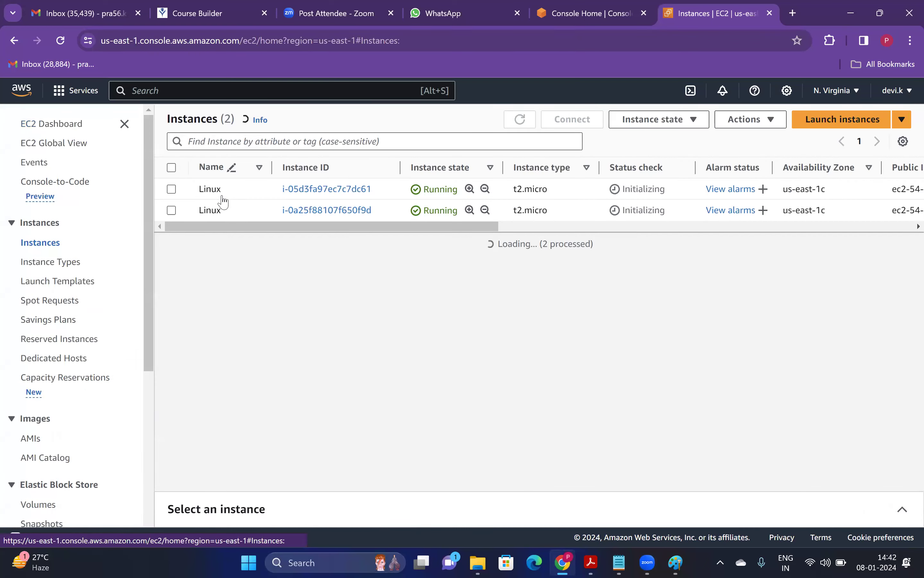
- Rename the first instance to Linux1 and the second one to Linux2
{"action": "left_click", "coordinate": [257, 191]}
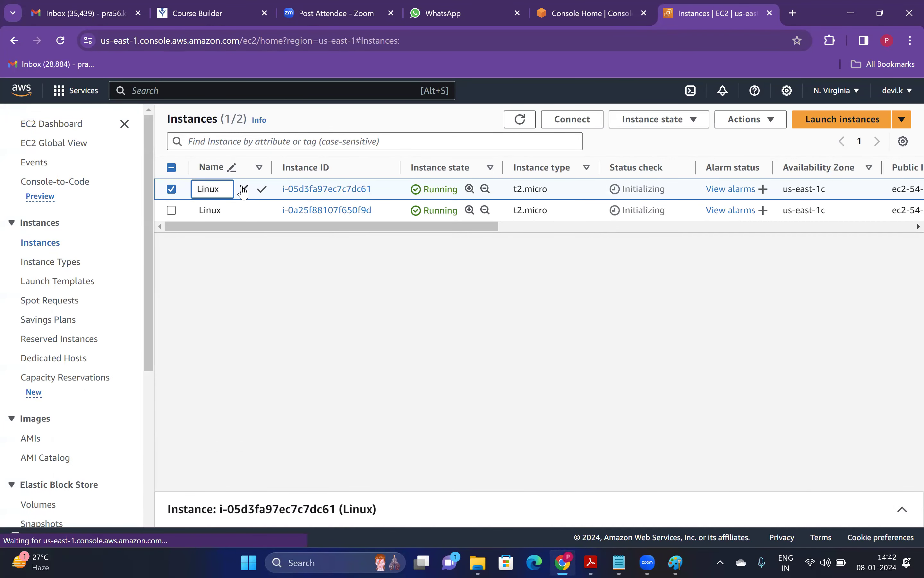
{"action": "type", "text": "1"}
{"action": "key", "text": "Return"}
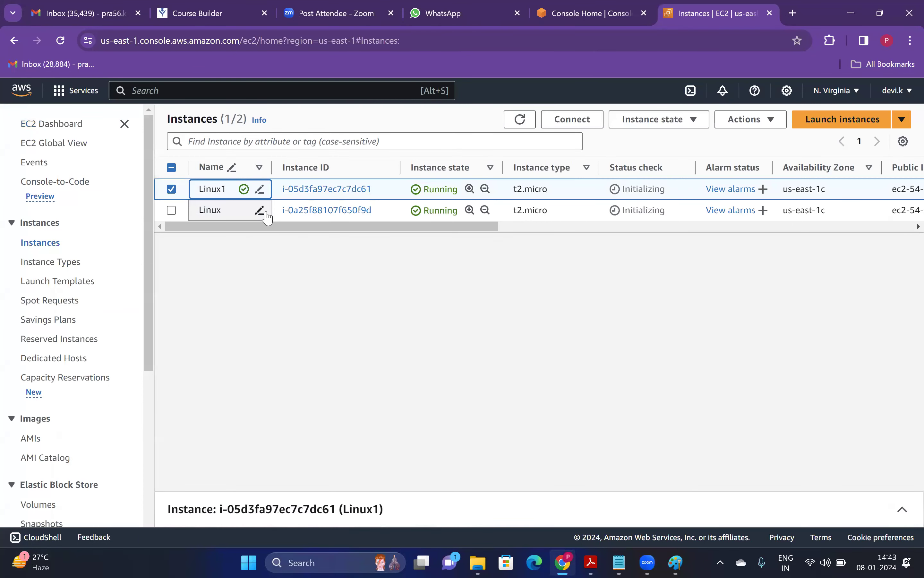
{"action": "left_click", "coordinate": [266, 213]}
{"action": "type", "text": "2"}
{"action": "key", "text": "Return"}
{"action": "left_click", "coordinate": [172, 210]}
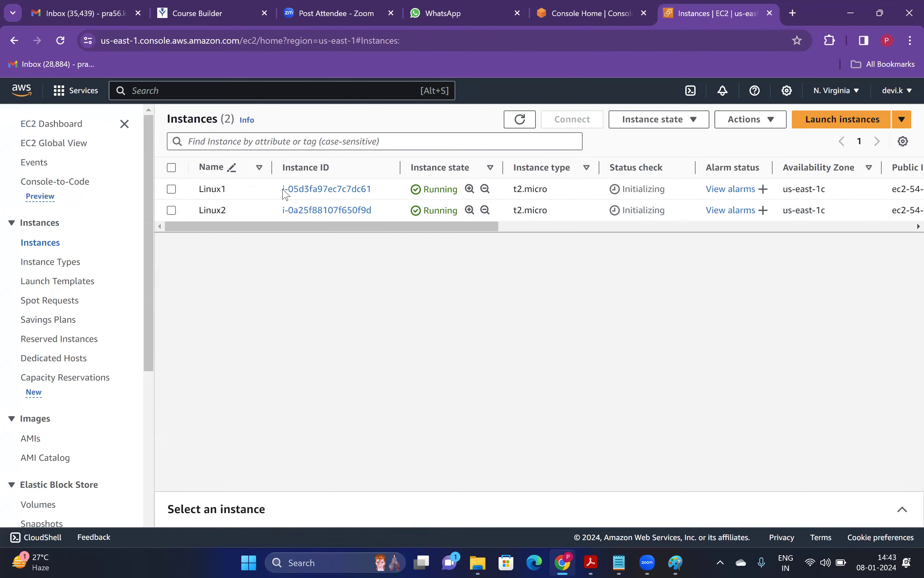
- Copy Linux1's public IPv4 address from its instance details and load it in a new browser tab
{"action": "left_click", "coordinate": [307, 188]}
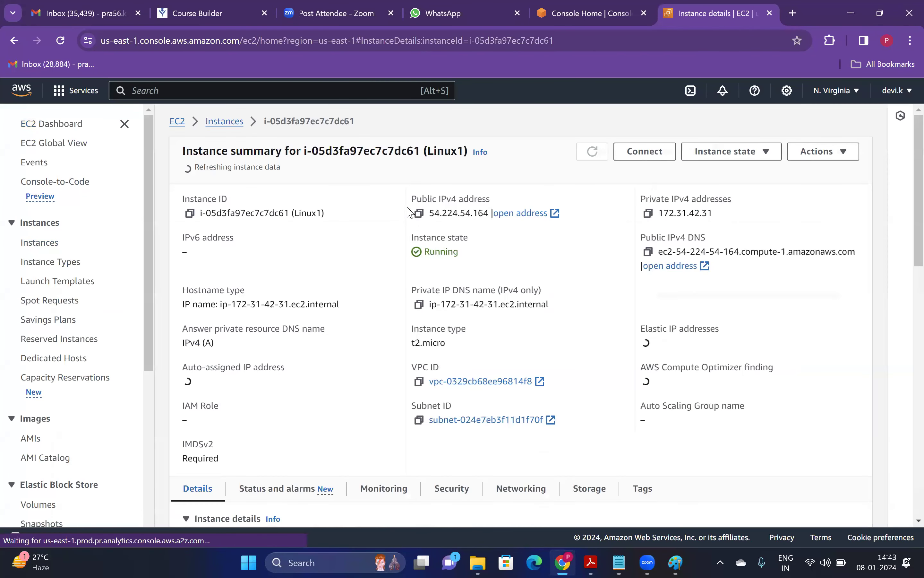
{"action": "left_click", "coordinate": [419, 209]}
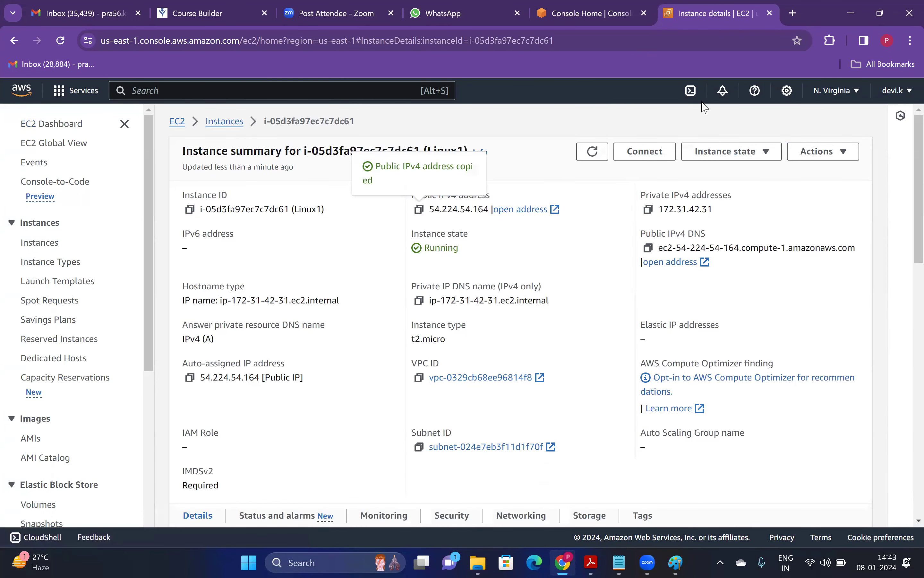
{"action": "left_click", "coordinate": [793, 13]}
{"action": "key", "text": "ctrl+v"}
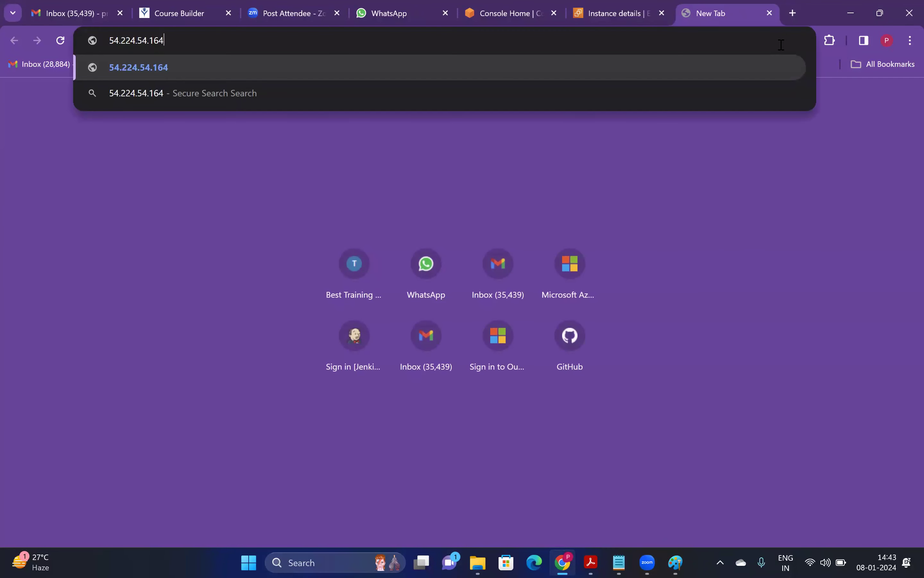
{"action": "key", "text": "Return"}
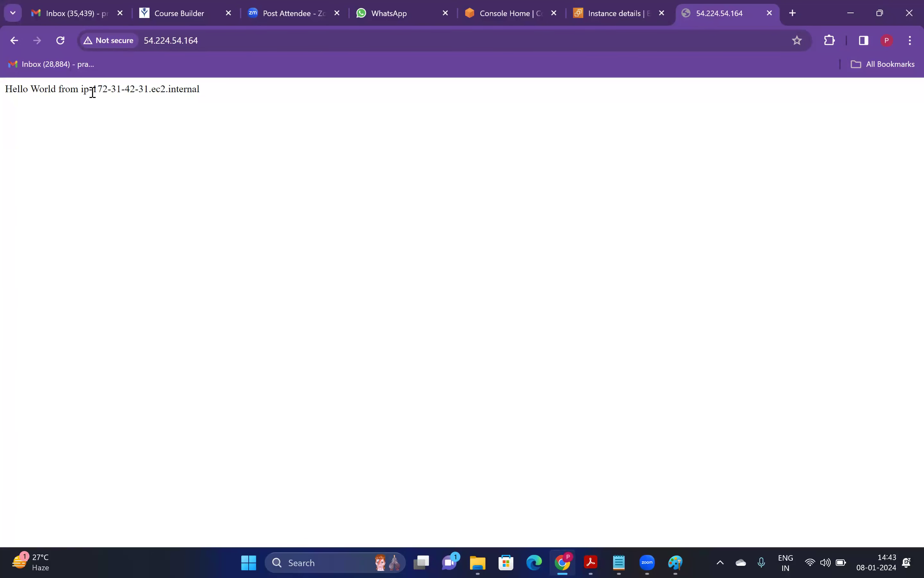
- Compare the host name on Linux1's web page with the private IPv4 address in its instance details
{"action": "left_click_drag", "start_coordinate": [98, 91], "coordinate": [148, 94]}
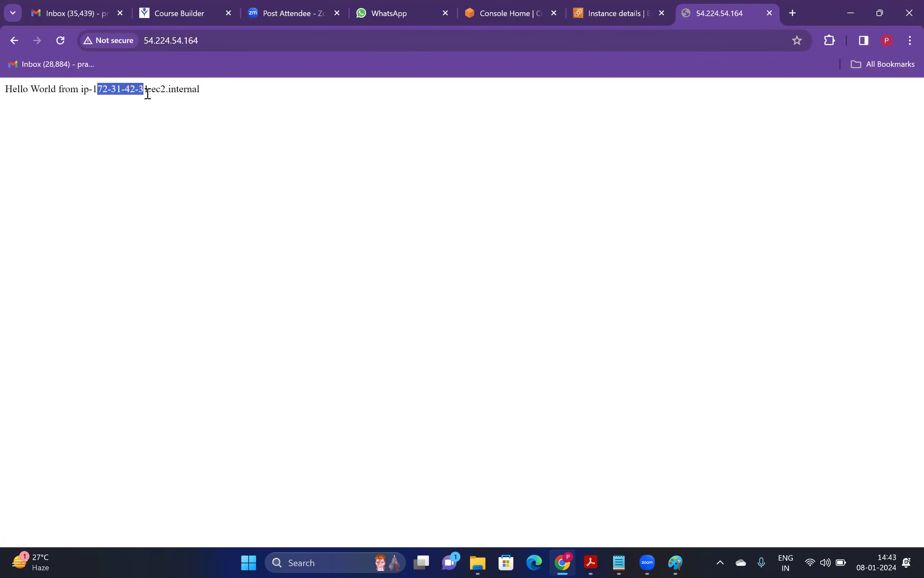
{"action": "left_click", "coordinate": [511, 13]}
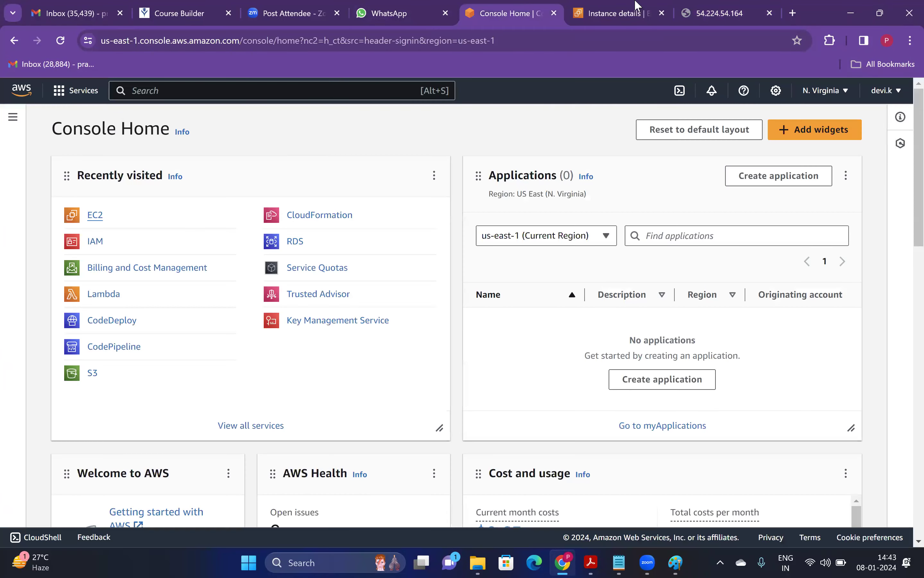
{"action": "key", "text": "ctrl+Tab"}
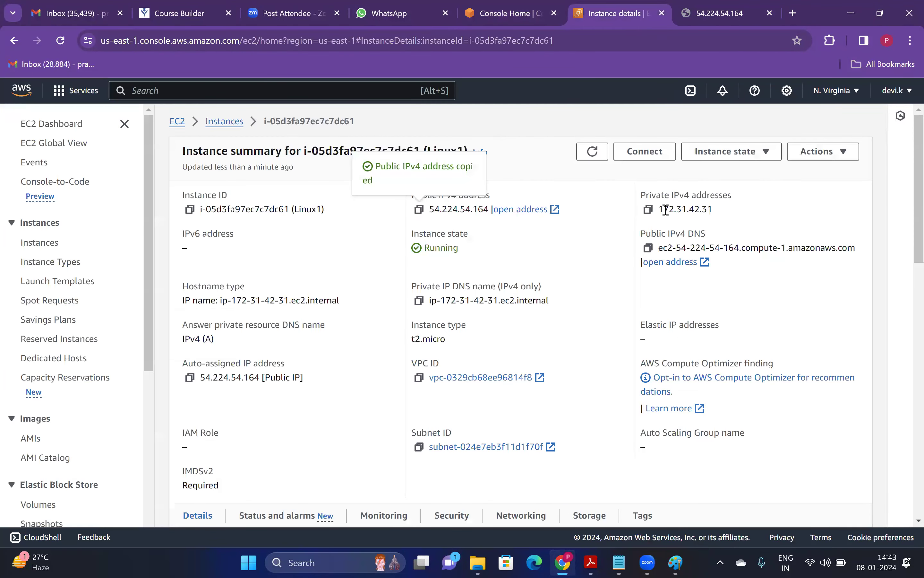
{"action": "left_click_drag", "start_coordinate": [665, 210], "coordinate": [723, 214]}
{"action": "left_click", "coordinate": [720, 12]}
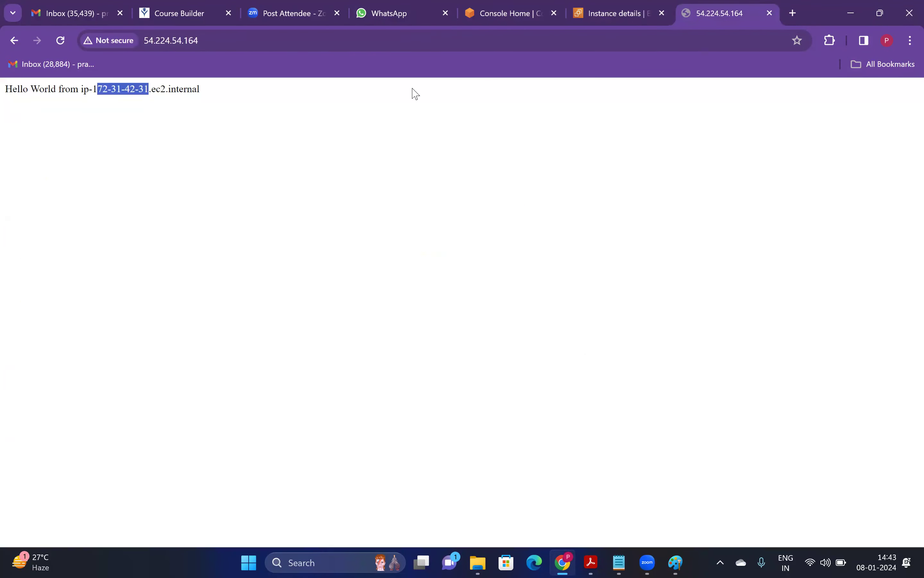
{"action": "left_click", "coordinate": [645, 8]}
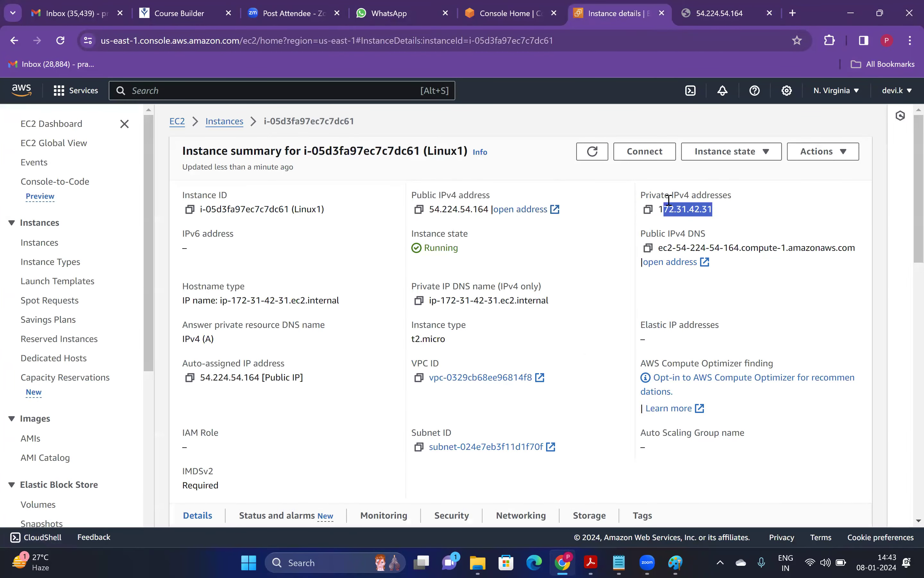
- Copy Linux2's public IPv4 address from its instance details and load it in a new browser tab
{"action": "left_click", "coordinate": [225, 122]}
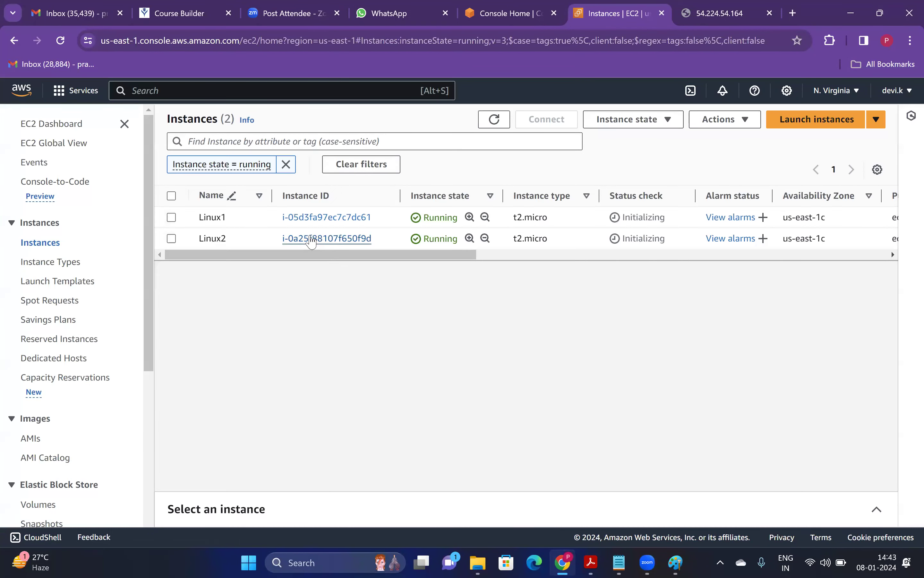
{"action": "left_click", "coordinate": [335, 238]}
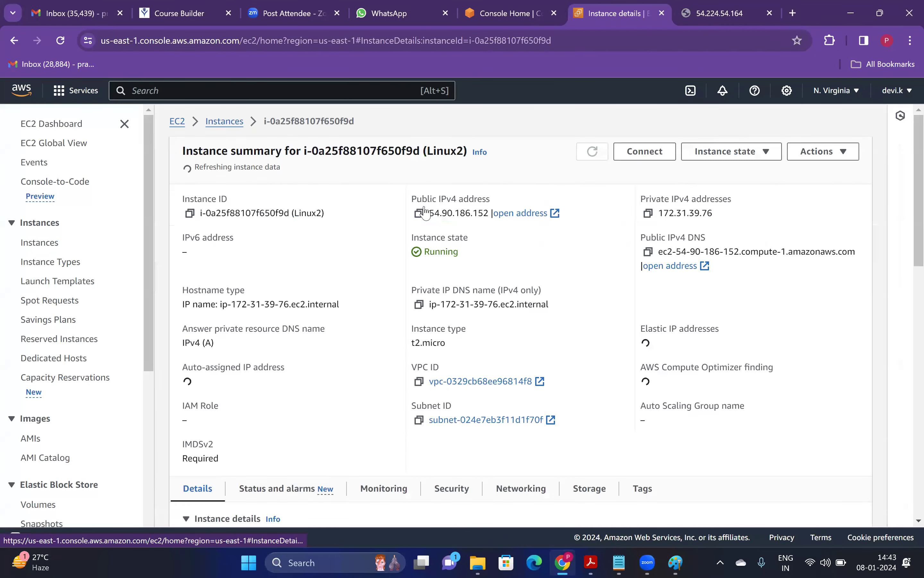
{"action": "left_click", "coordinate": [420, 209]}
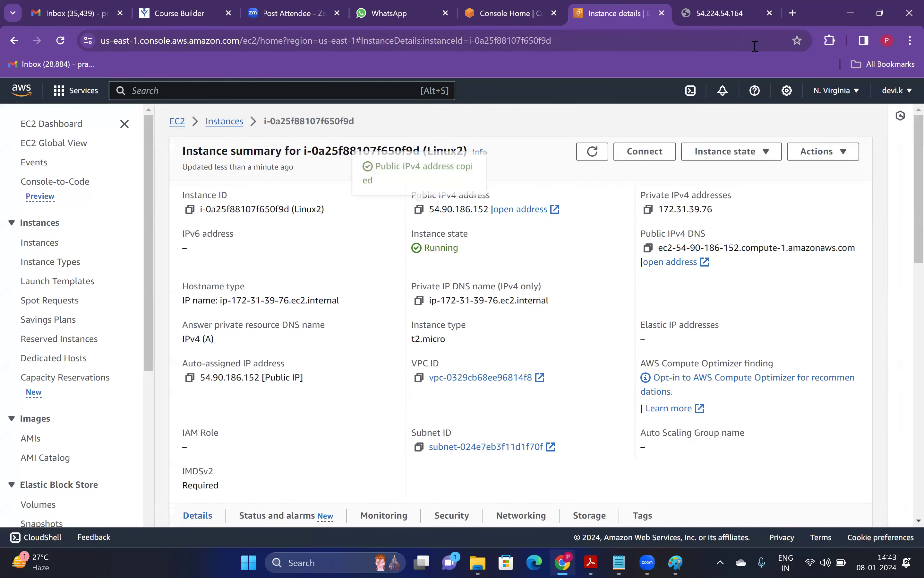
{"action": "left_click", "coordinate": [793, 13]}
{"action": "key", "text": "ctrl+v"}
{"action": "key", "text": "Return"}
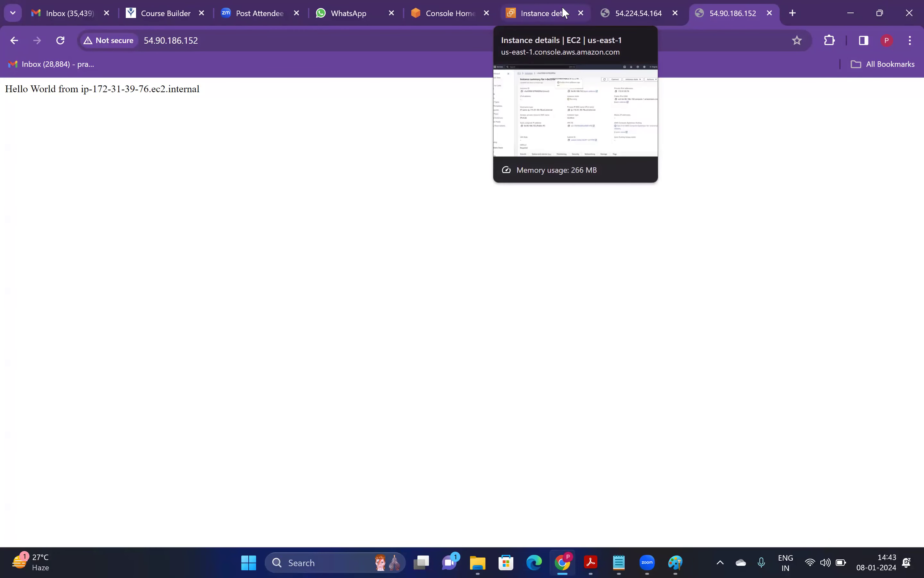
- Compare Linux2's private IPv4 address with the host name on its web page, and close both web page tabs
{"action": "left_click", "coordinate": [532, 2]}
{"action": "left_click_drag", "start_coordinate": [665, 214], "coordinate": [722, 196]}
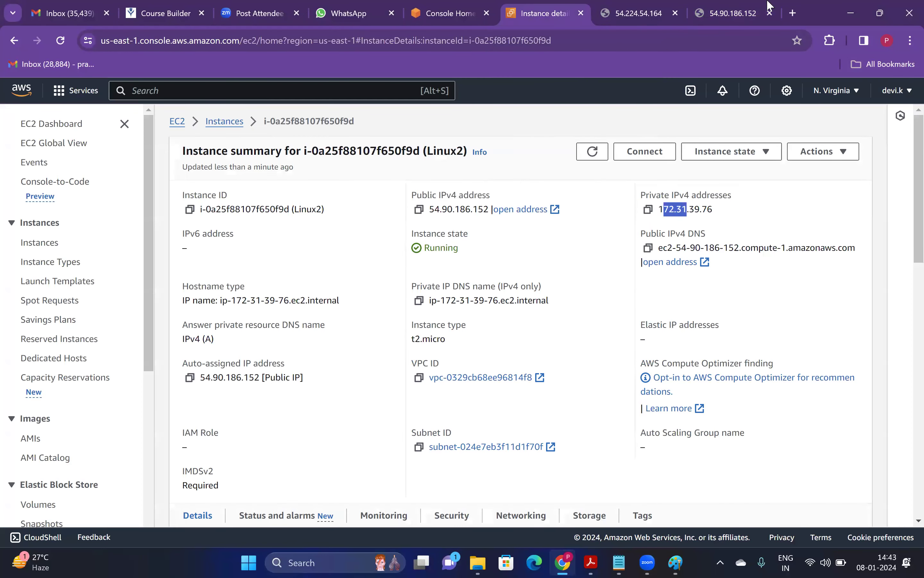
{"action": "left_click", "coordinate": [748, 4]}
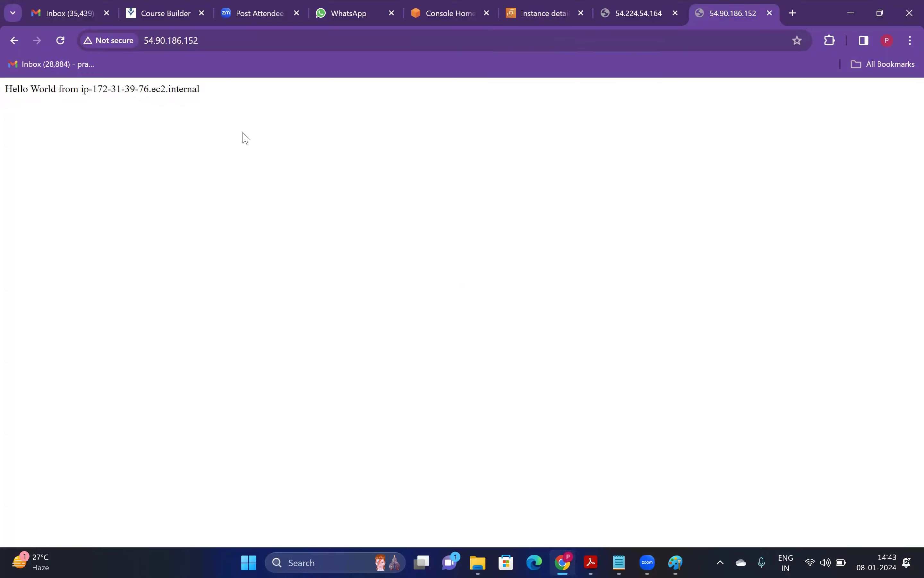
{"action": "left_click", "coordinate": [770, 14]}
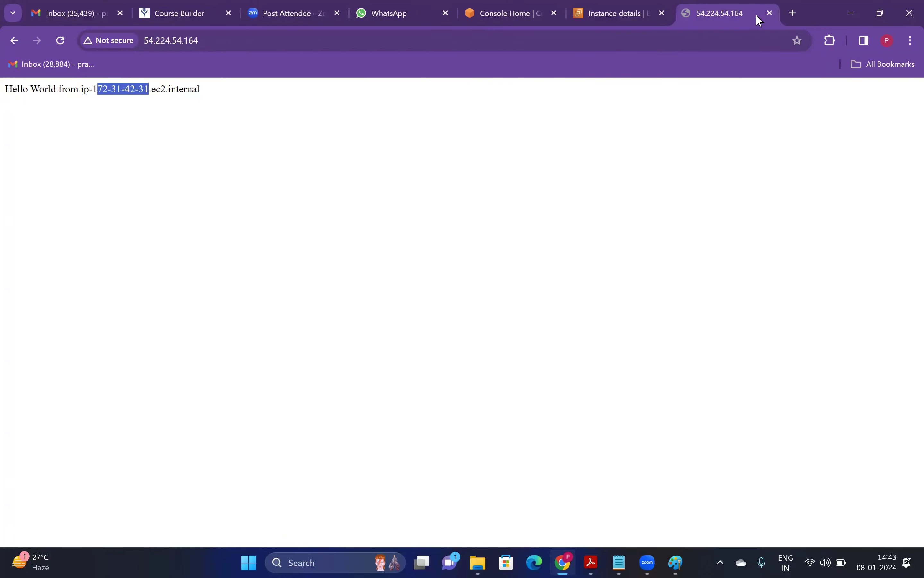
{"action": "left_click", "coordinate": [772, 12]}
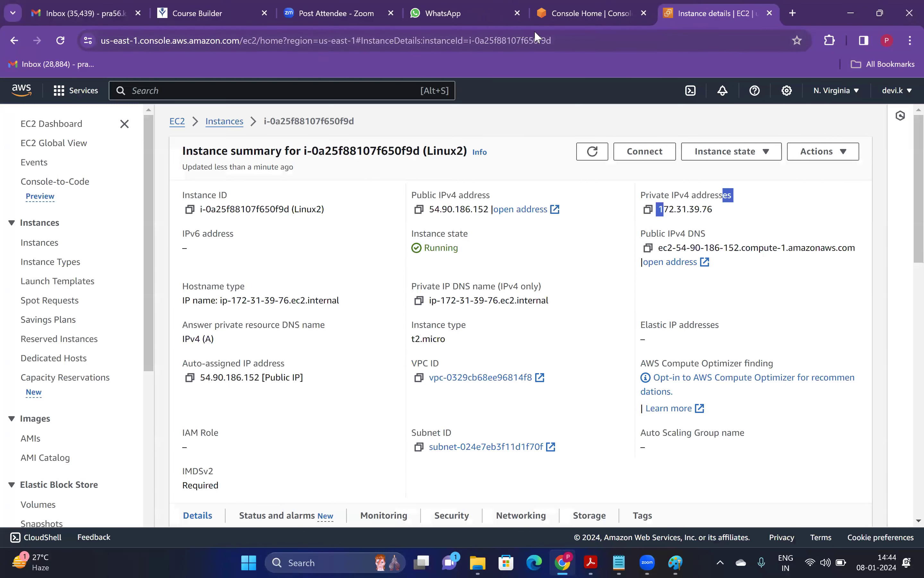
- Search the AWS services for ec2, open EC2 in a new browser tab and view the running instances
{"action": "left_click", "coordinate": [370, 92]}
{"action": "type", "text": "ec2"}
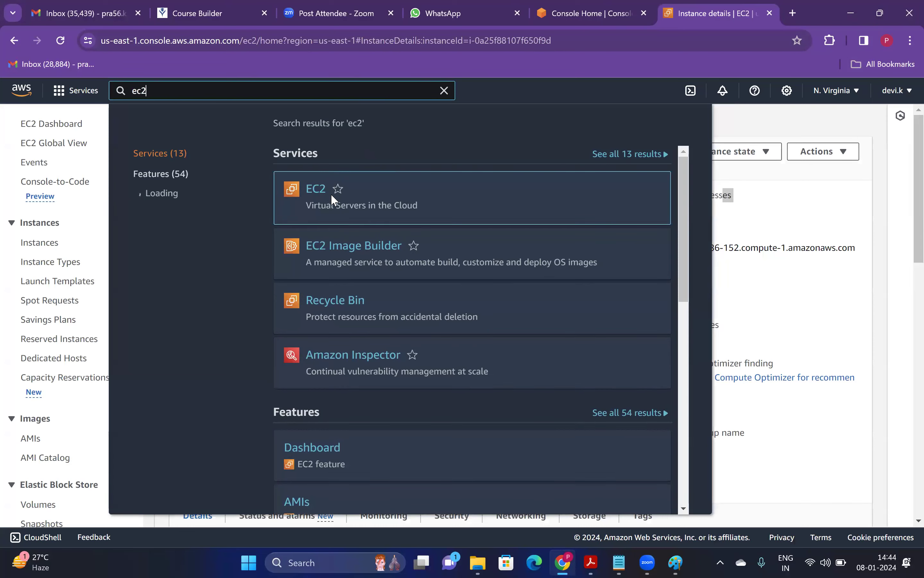
{"action": "right_click", "coordinate": [321, 187]}
{"action": "left_click", "coordinate": [371, 200]}
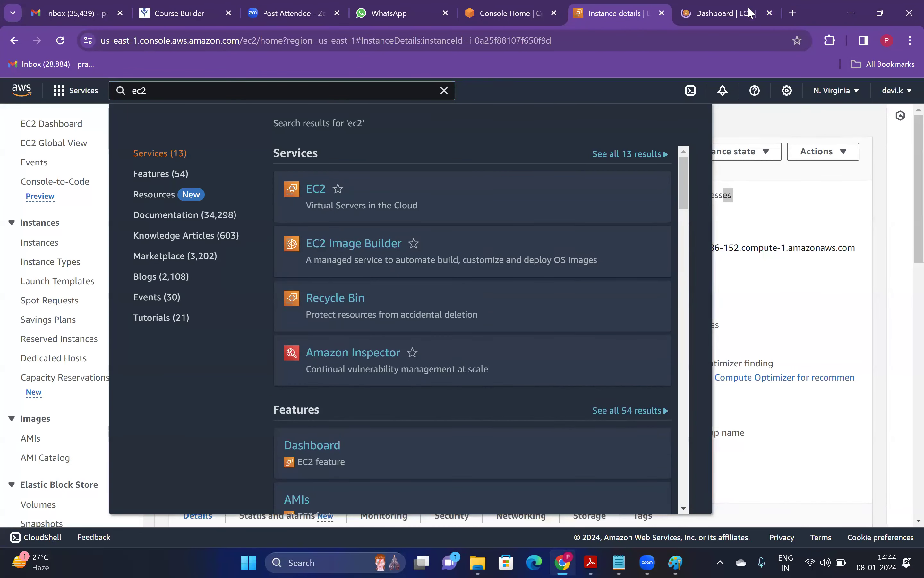
{"action": "left_click", "coordinate": [721, 13]}
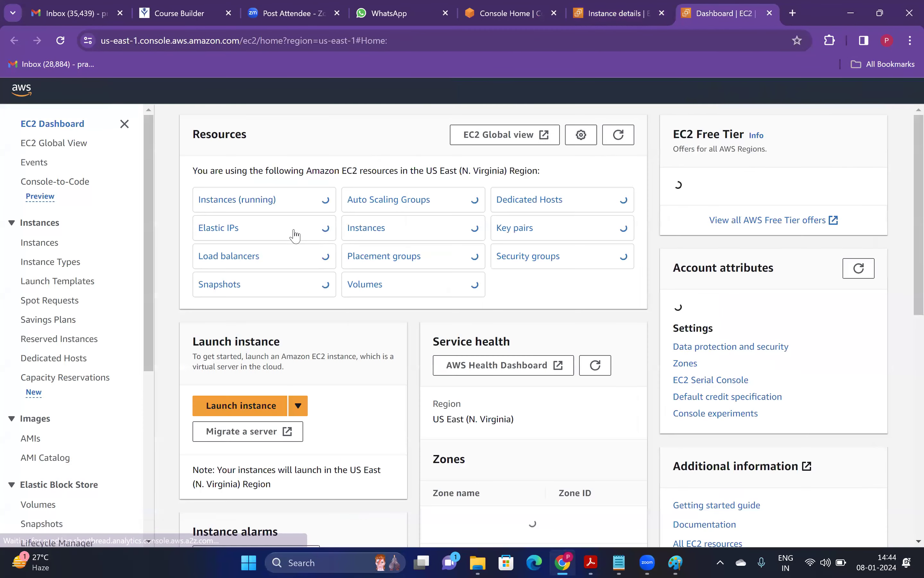
{"action": "left_click", "coordinate": [367, 229]}
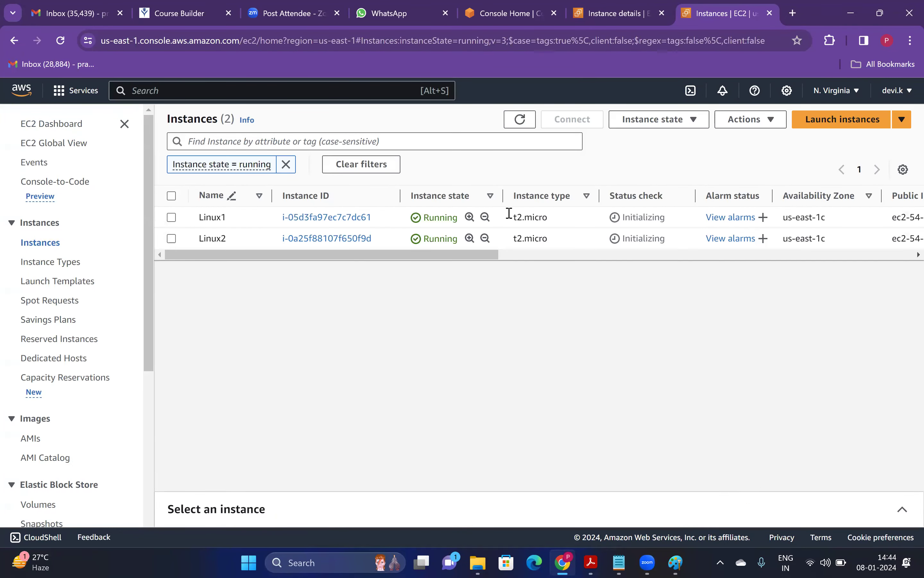
- Open the load balancers from the EC2 dashboard and start creating one, going through the available load balancer types
{"action": "left_click", "coordinate": [74, 126]}
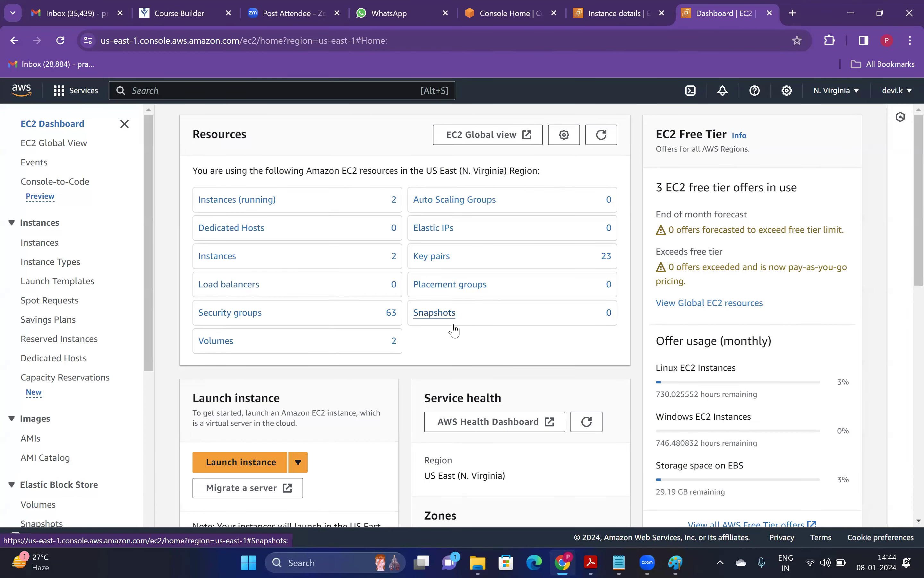
{"action": "left_click", "coordinate": [229, 284]}
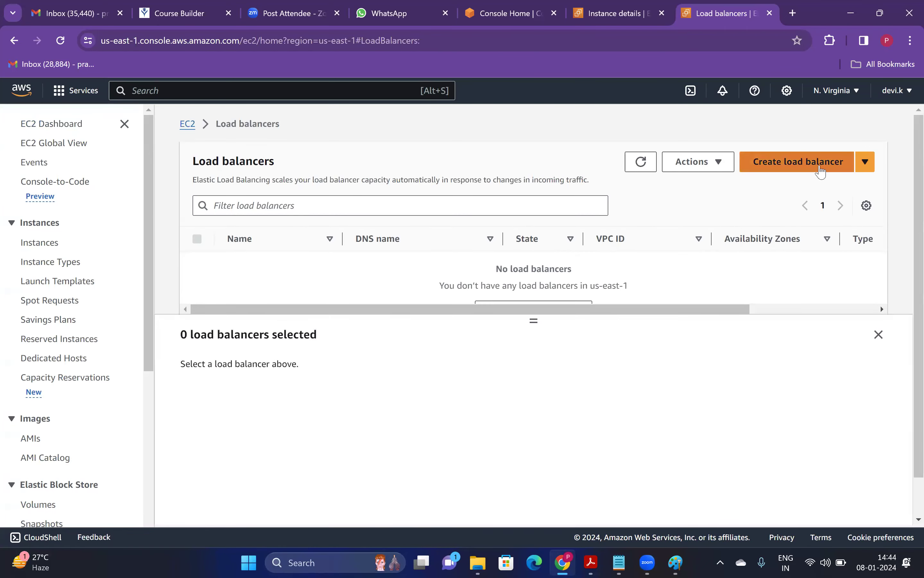
{"action": "left_click", "coordinate": [818, 164]}
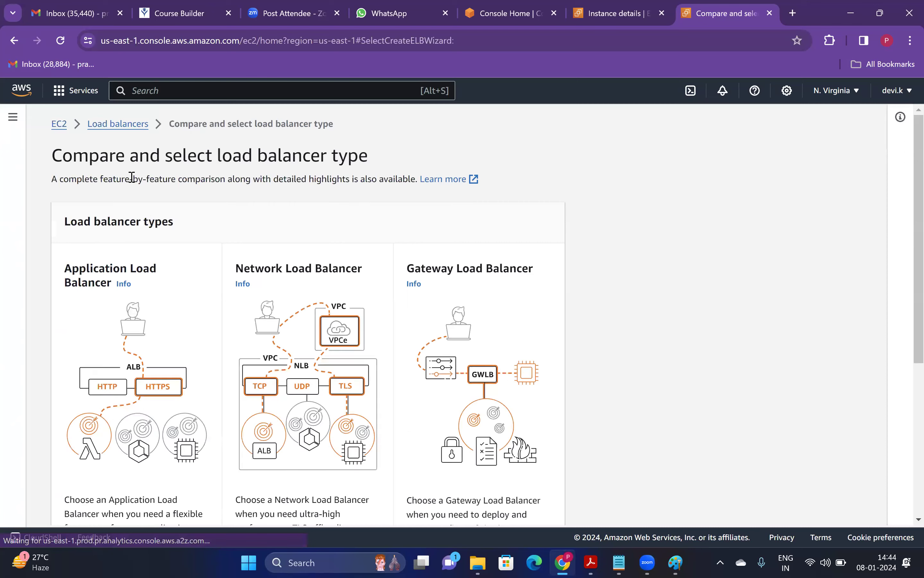
{"action": "scroll", "coordinate": [289, 203], "scroll_direction": "down", "scroll_amount": 3}
{"action": "scroll", "coordinate": [494, 199], "scroll_direction": "up", "scroll_amount": 1}
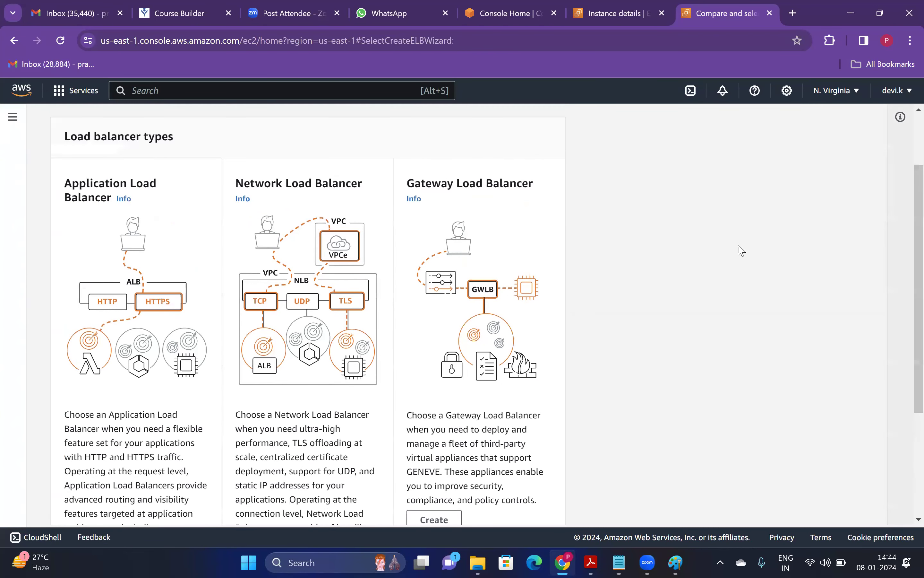
- Expand the previous-generation Classic Load Balancer option and start creating a Classic Load Balancer
{"action": "scroll", "coordinate": [649, 459], "scroll_direction": "down", "scroll_amount": 3}
{"action": "scroll", "coordinate": [229, 474], "scroll_direction": "down", "scroll_amount": 2}
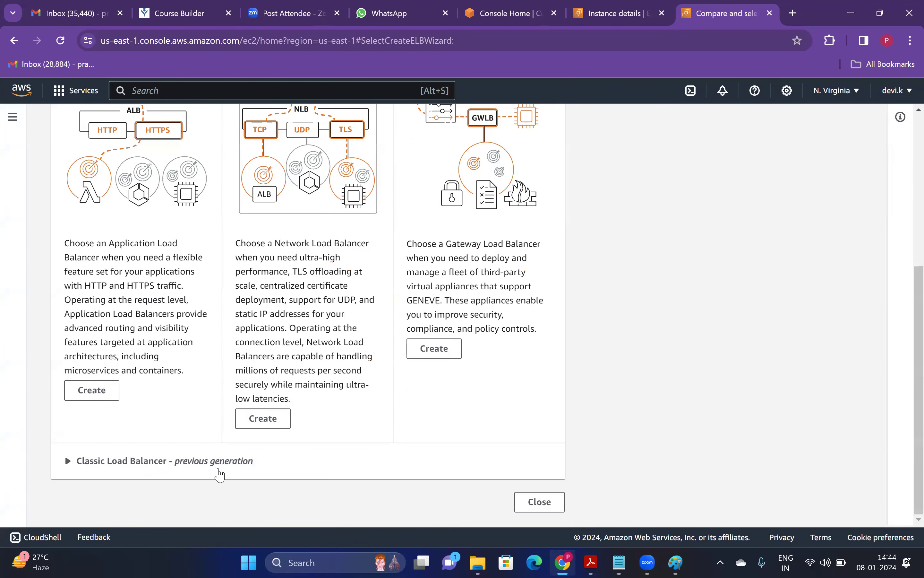
{"action": "left_click", "coordinate": [145, 463]}
{"action": "scroll", "coordinate": [906, 426], "scroll_direction": "down", "scroll_amount": 5}
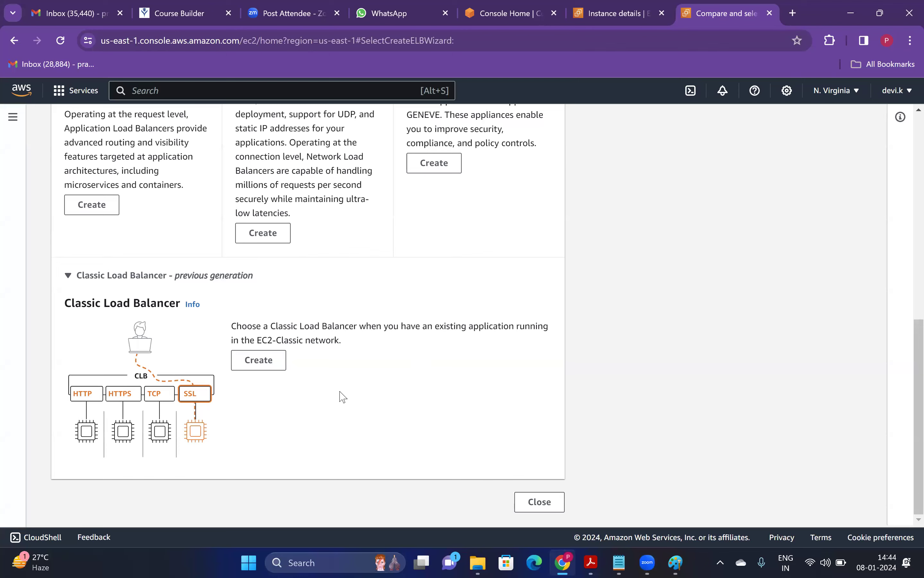
{"action": "left_click", "coordinate": [275, 359]}
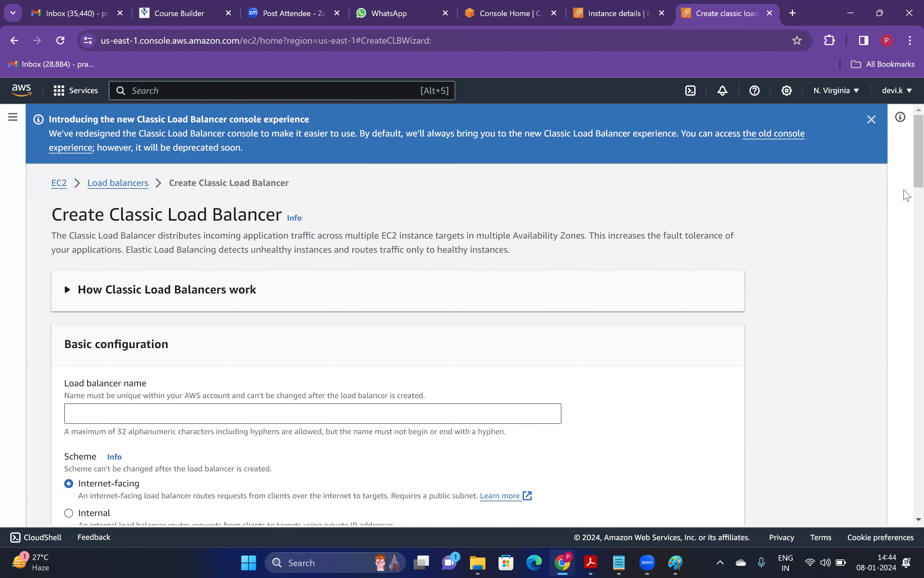
- Name the load balancer Classic-LB and set its scheme to Internet-facing after comparing it with Internal
{"action": "scroll", "coordinate": [511, 223], "scroll_direction": "down", "scroll_amount": 4}
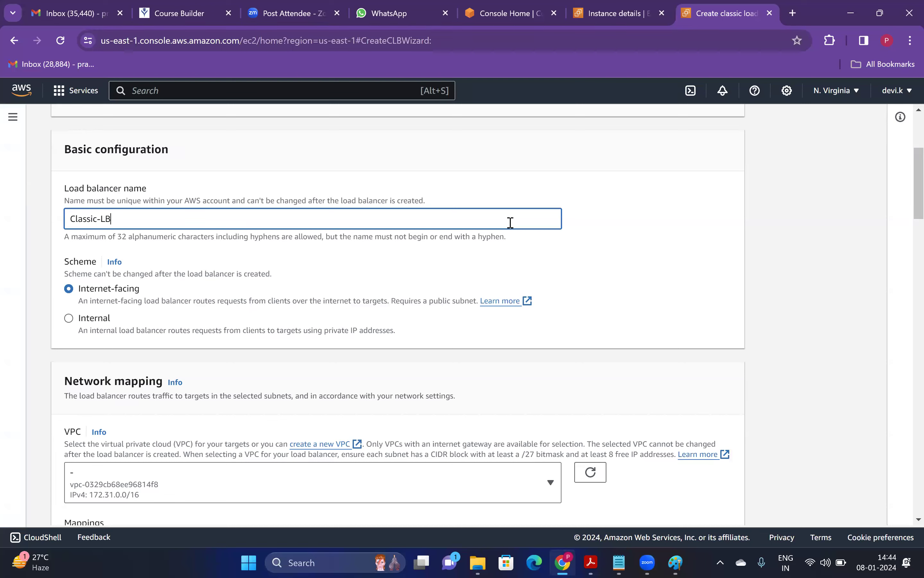
{"action": "left_click", "coordinate": [139, 303]}
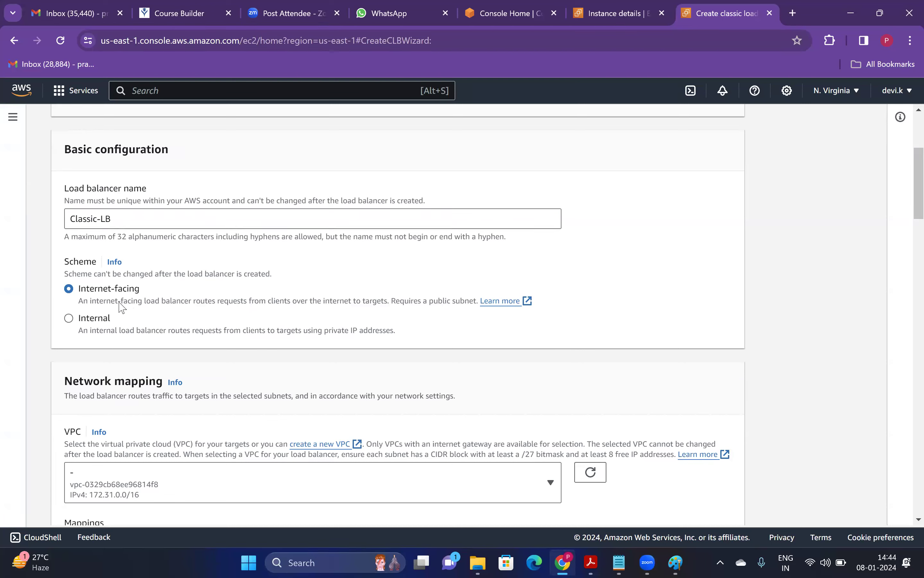
{"action": "left_click", "coordinate": [117, 331]}
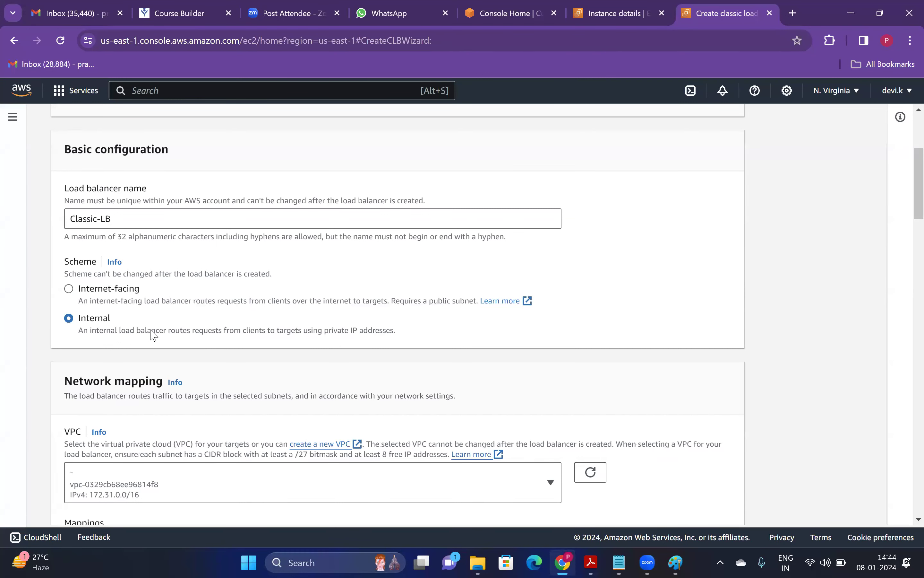
{"action": "left_click", "coordinate": [114, 298]}
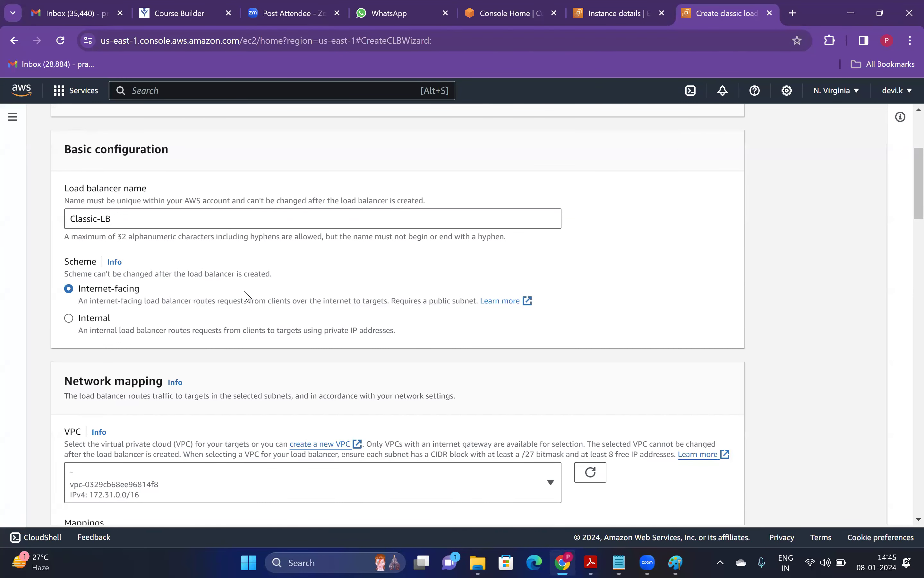
{"action": "left_click", "coordinate": [96, 320]}
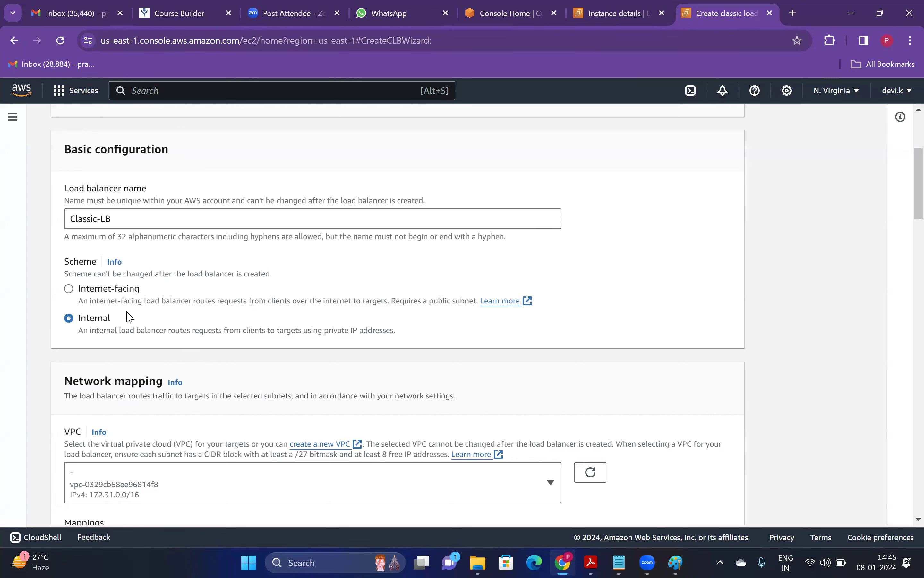
{"action": "left_click", "coordinate": [115, 290]}
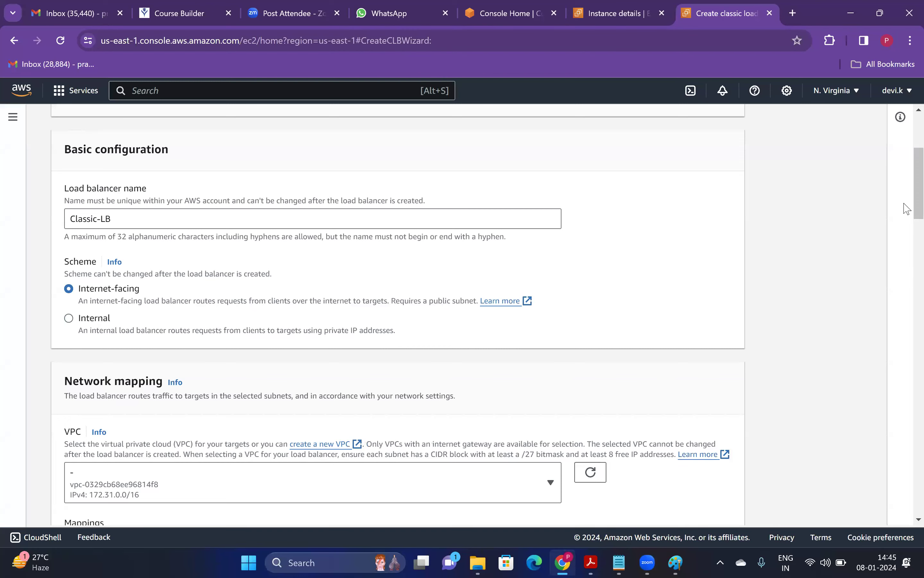
- Select the VPC with the IPv4 range 172.31.0.0/16 in the load balancer's network mapping
{"action": "scroll", "coordinate": [468, 247], "scroll_direction": "down", "scroll_amount": 5}
{"action": "scroll", "coordinate": [468, 248], "scroll_direction": "down", "scroll_amount": 1}
{"action": "left_click", "coordinate": [532, 212]}
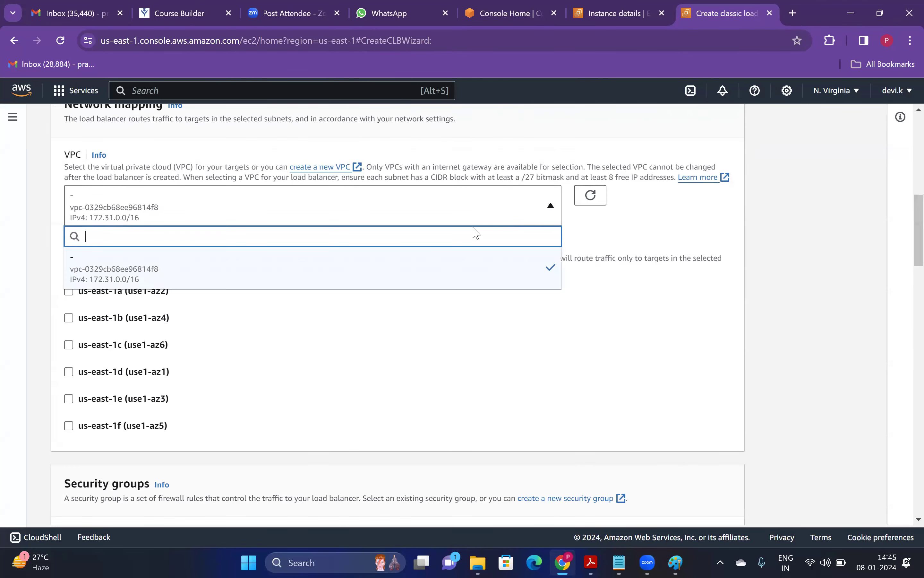
{"action": "left_click", "coordinate": [348, 266]}
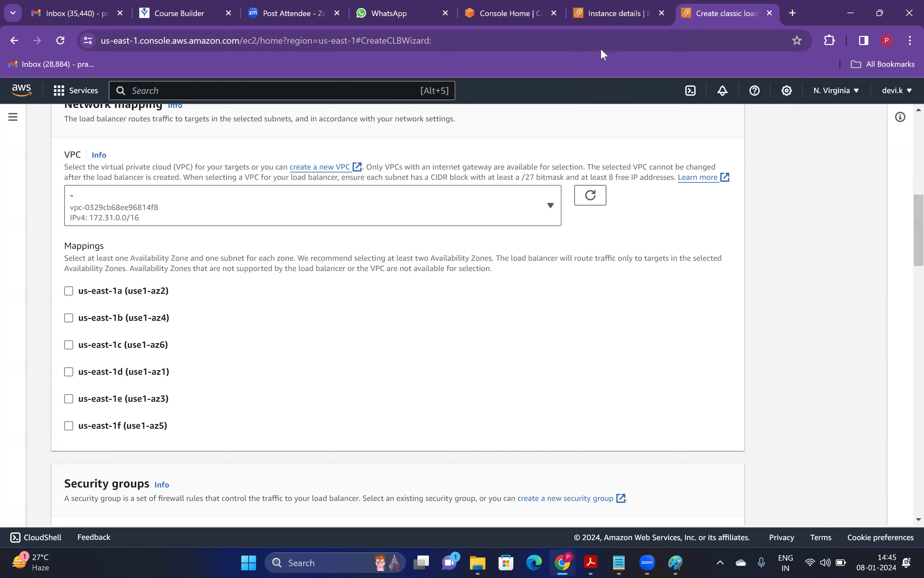
- Check the running instances list, and map the load balancer to availability zones us-east-1a and us-east-1c
{"action": "key", "text": "ctrl+shift+Tab"}
{"action": "left_click", "coordinate": [224, 121]}
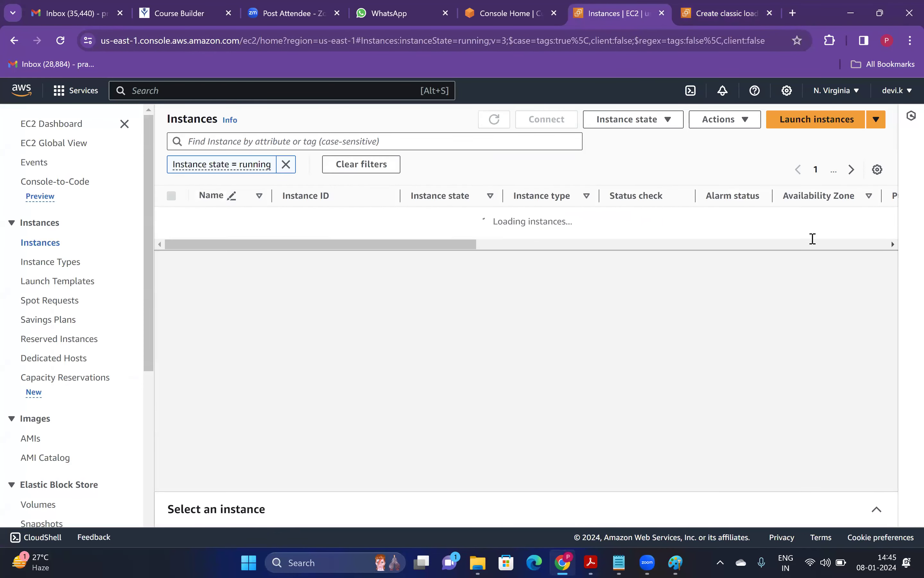
{"action": "left_click", "coordinate": [741, 17]}
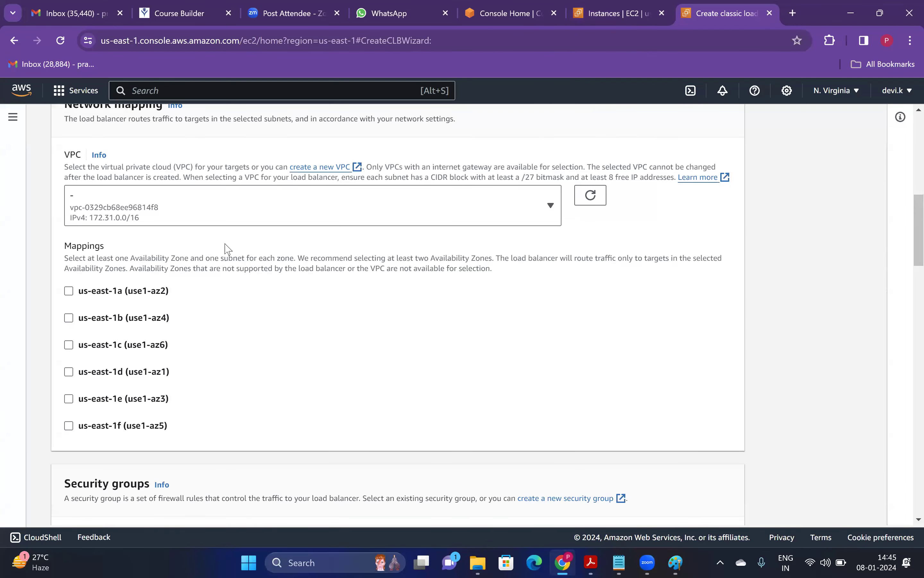
{"action": "left_click", "coordinate": [69, 291]}
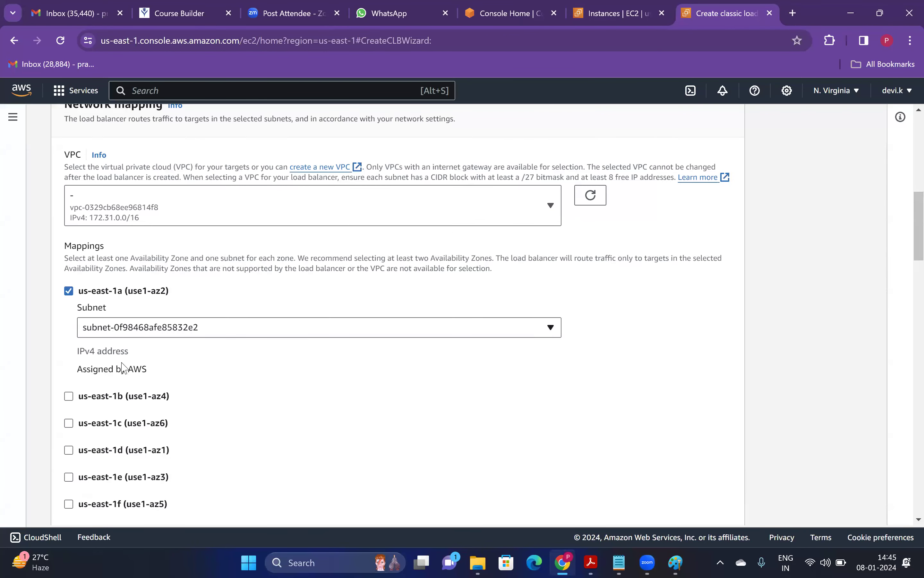
{"action": "left_click", "coordinate": [123, 426]}
- Remove the default security group from the load balancer's security groups
{"action": "scroll", "coordinate": [904, 291], "scroll_direction": "down", "scroll_amount": 6}
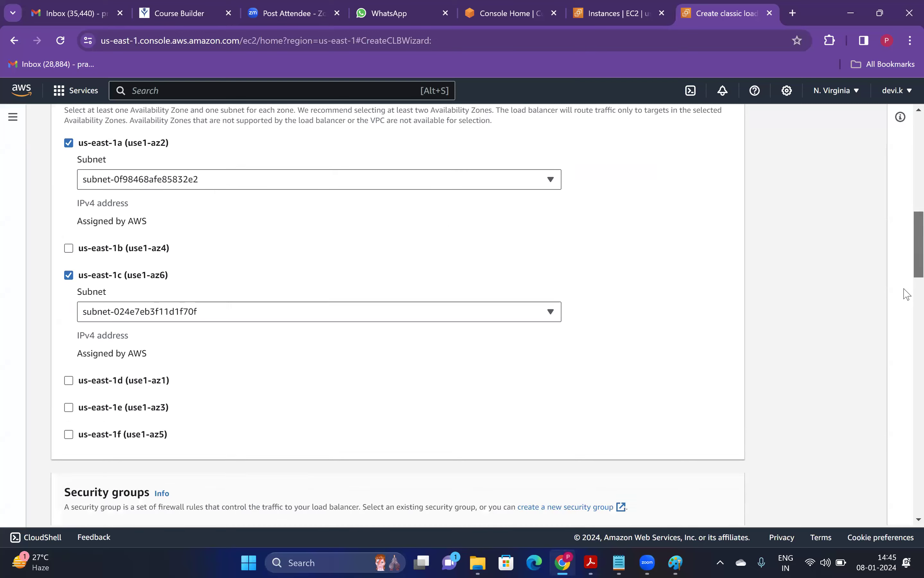
{"action": "scroll", "coordinate": [904, 326], "scroll_direction": "down", "scroll_amount": 5}
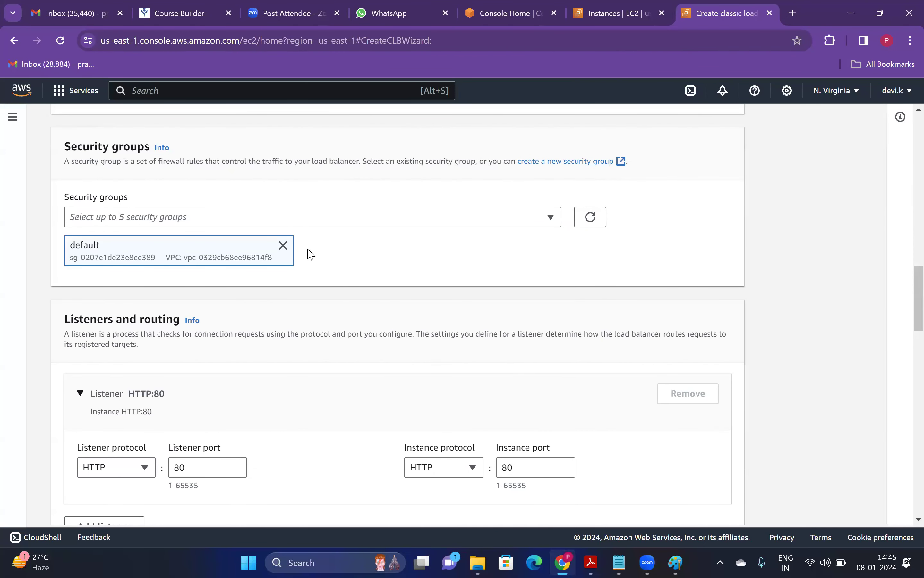
{"action": "left_click", "coordinate": [283, 244]}
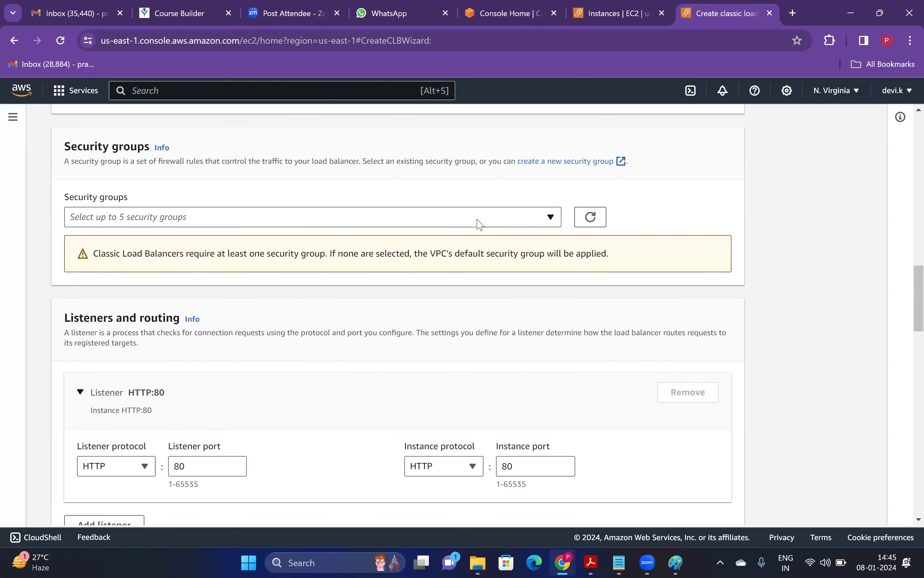
- Open EC2 from Console Home in a new browser tab and list the security groups
{"action": "left_click", "coordinate": [508, 13]}
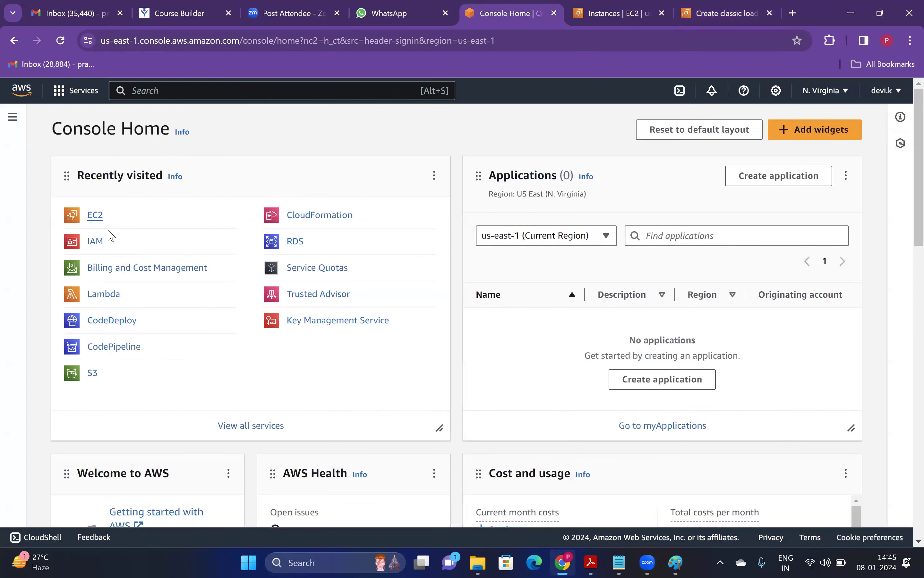
{"action": "right_click", "coordinate": [99, 217]}
{"action": "left_click", "coordinate": [149, 233]}
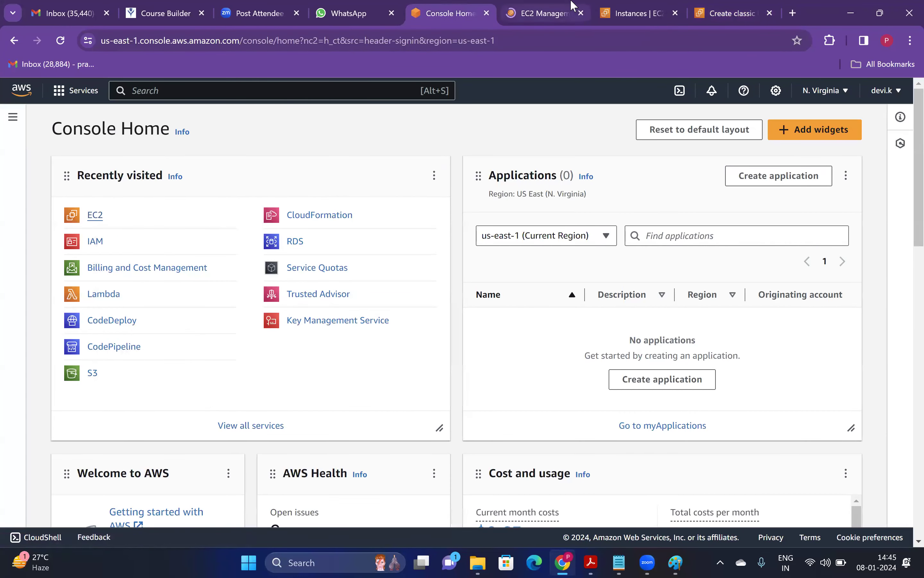
{"action": "left_click", "coordinate": [572, 9]}
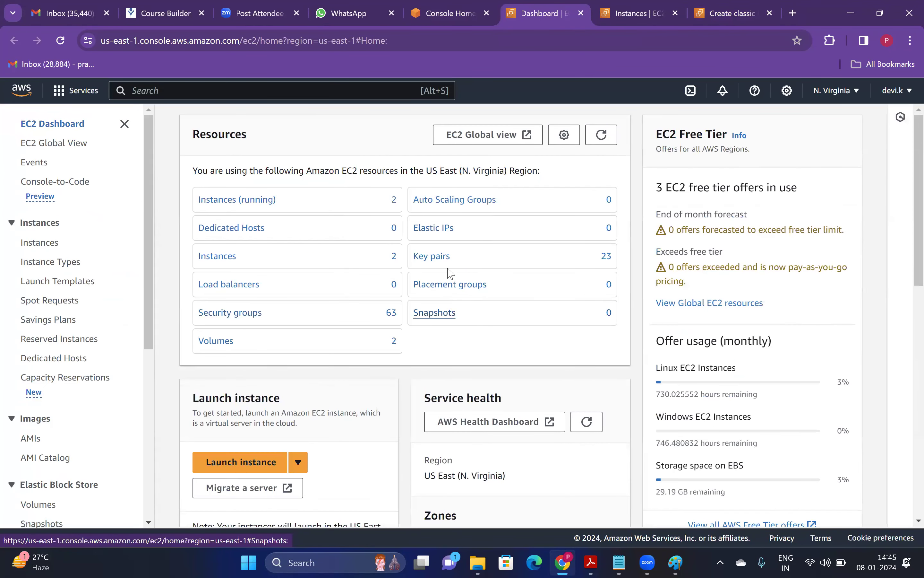
{"action": "left_click", "coordinate": [261, 315]}
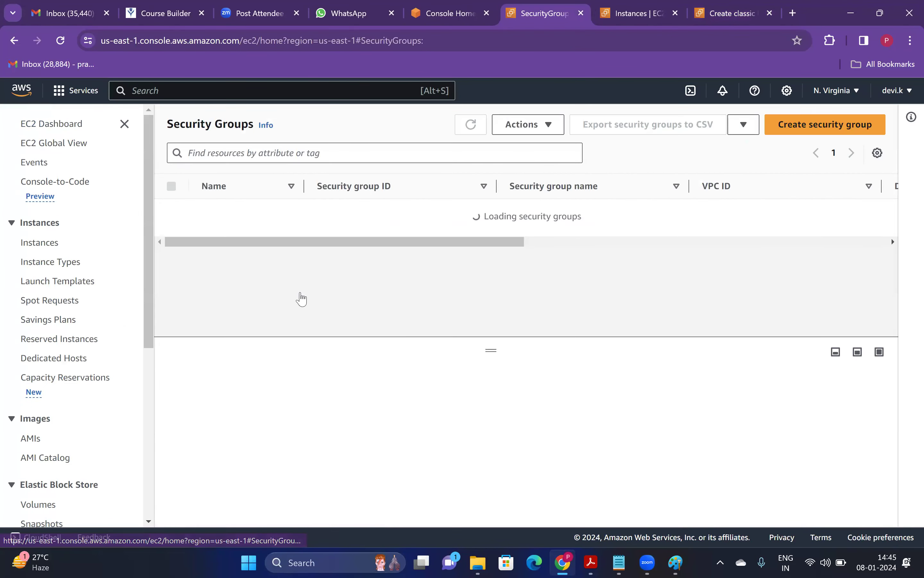
- Search the security groups for classic and open classic-lb-sg to review its details and inbound rules
{"action": "left_click", "coordinate": [491, 153]}
{"action": "type", "text": "clb"}
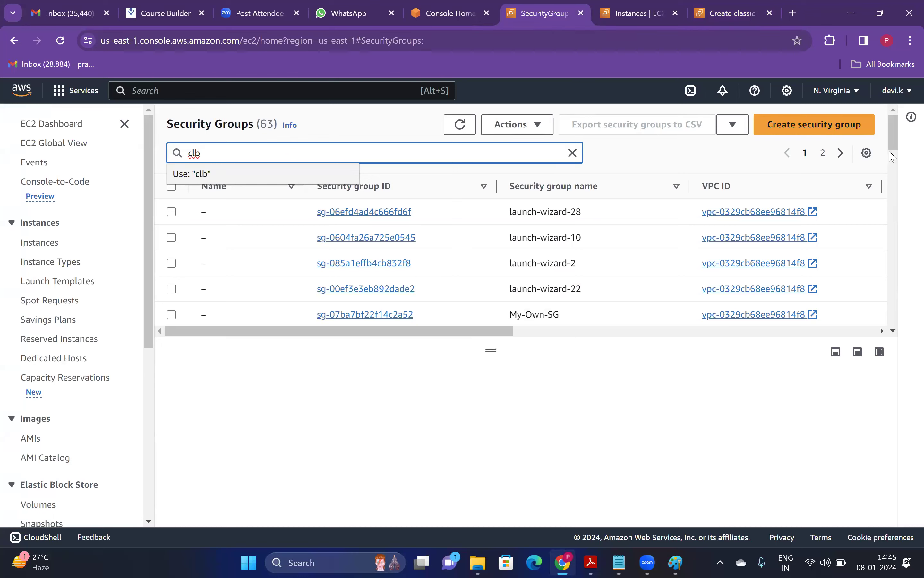
{"action": "left_click_drag", "start_coordinate": [895, 147], "coordinate": [910, 228]}
{"action": "key", "text": "BackSpace"}
{"action": "key", "text": "BackSpace"}
{"action": "type", "text": "ass"}
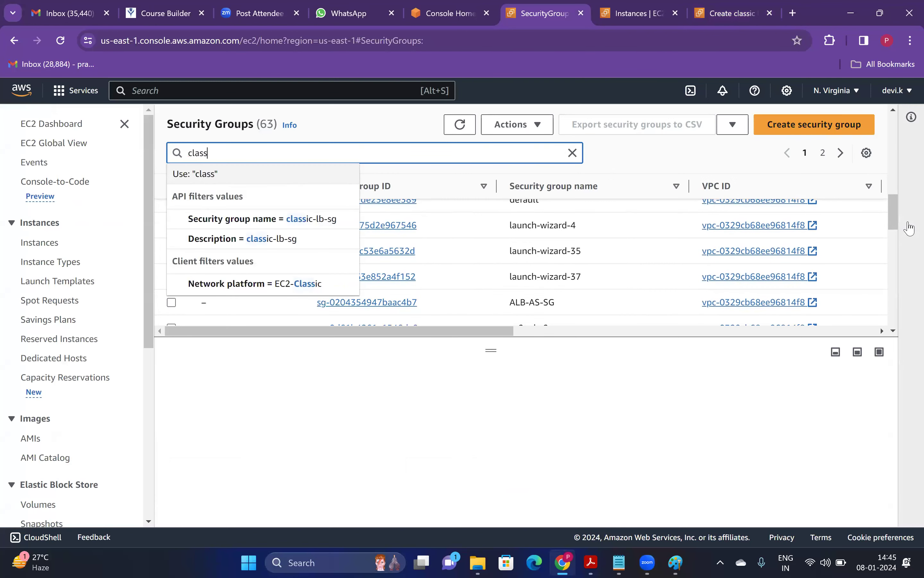
{"action": "type", "text": "ic"}
{"action": "key", "text": "Return"}
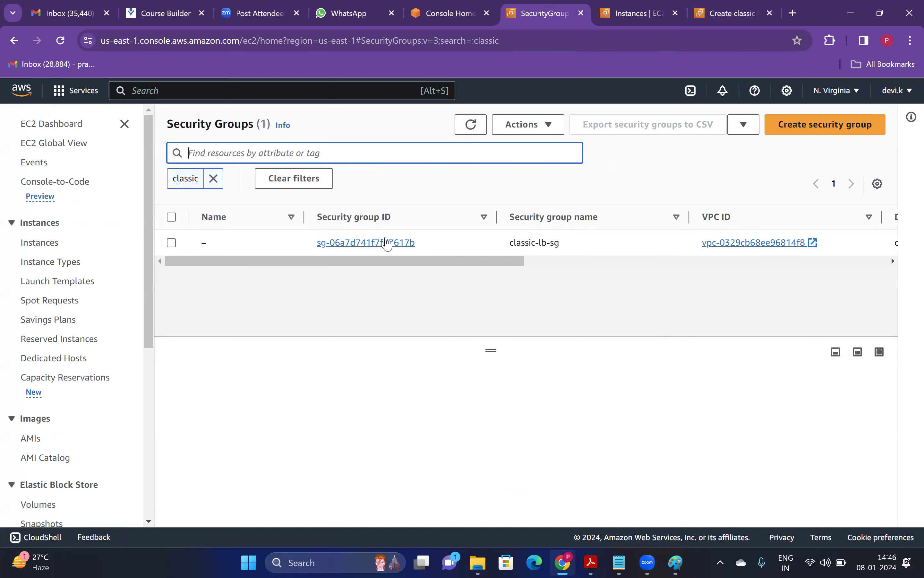
{"action": "left_click", "coordinate": [387, 243]}
{"action": "scroll", "coordinate": [907, 425], "scroll_direction": "down", "scroll_amount": 1}
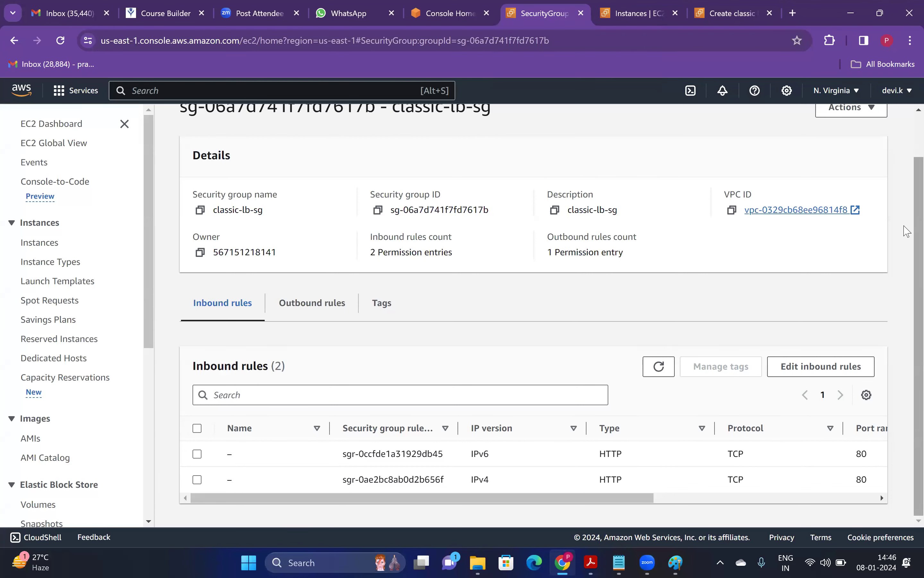
{"action": "scroll", "coordinate": [886, 179], "scroll_direction": "up", "scroll_amount": 2}
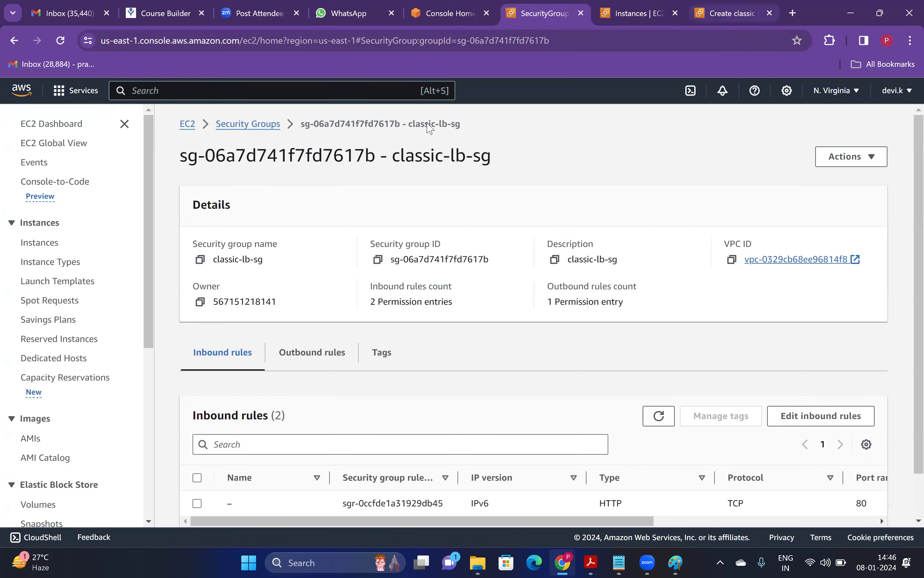
- Refresh the security group choices in the load balancer form and add classic-lb-sg
{"action": "left_click", "coordinate": [732, 14]}
{"action": "left_click", "coordinate": [588, 217]}
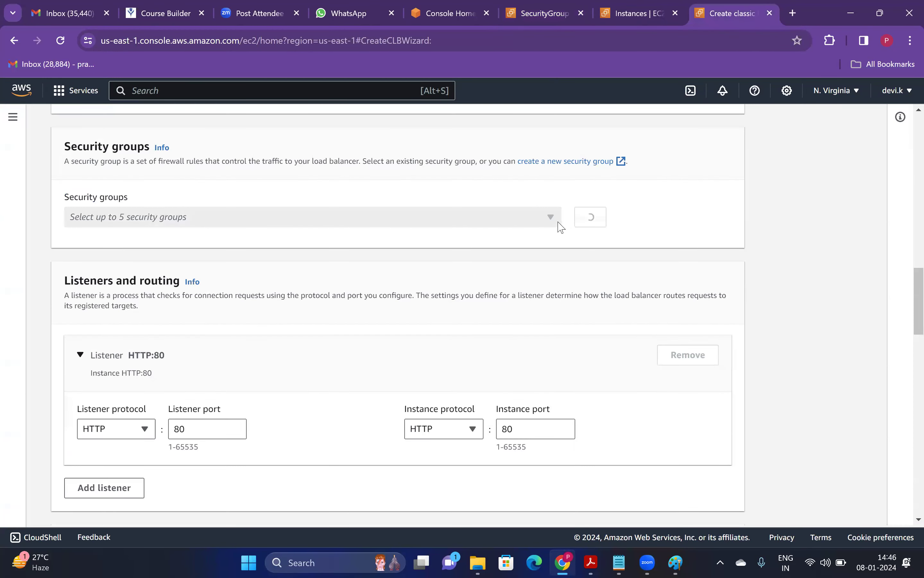
{"action": "left_click", "coordinate": [552, 220]}
{"action": "type", "text": "clas"}
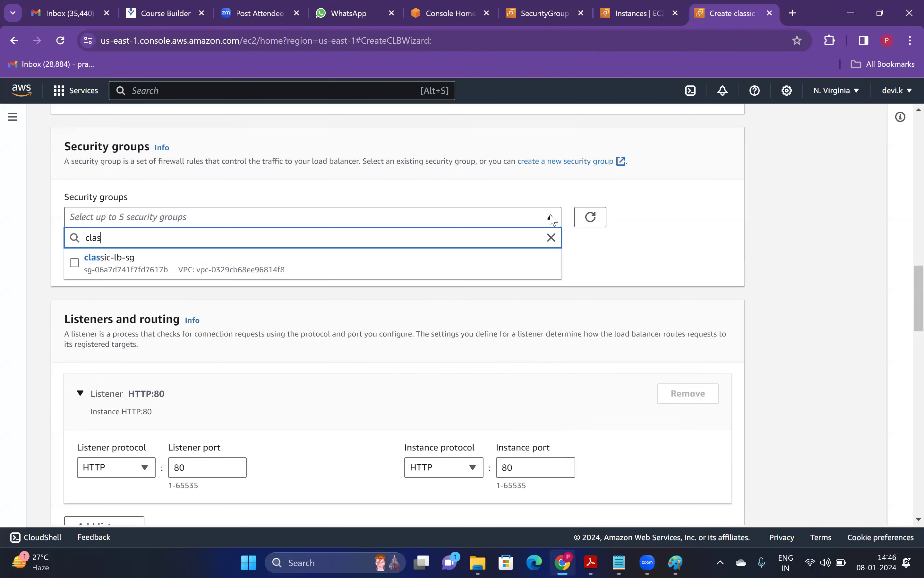
{"action": "left_click", "coordinate": [74, 263]}
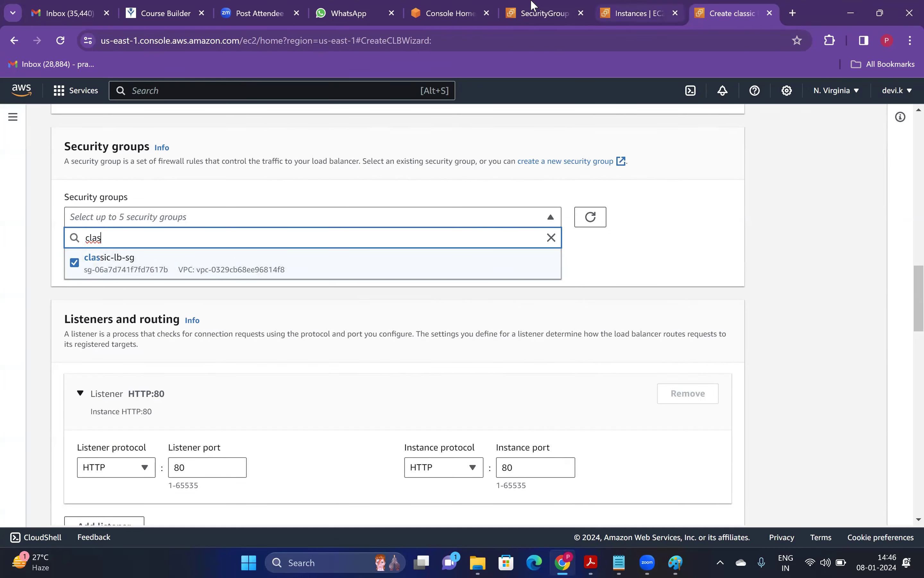
- Examine the port ranges and sources of the HTTP inbound rules in classic-lb-sg
{"action": "key", "text": "ctrl+shift+Tab"}
{"action": "key", "text": "ctrl+shift+Tab"}
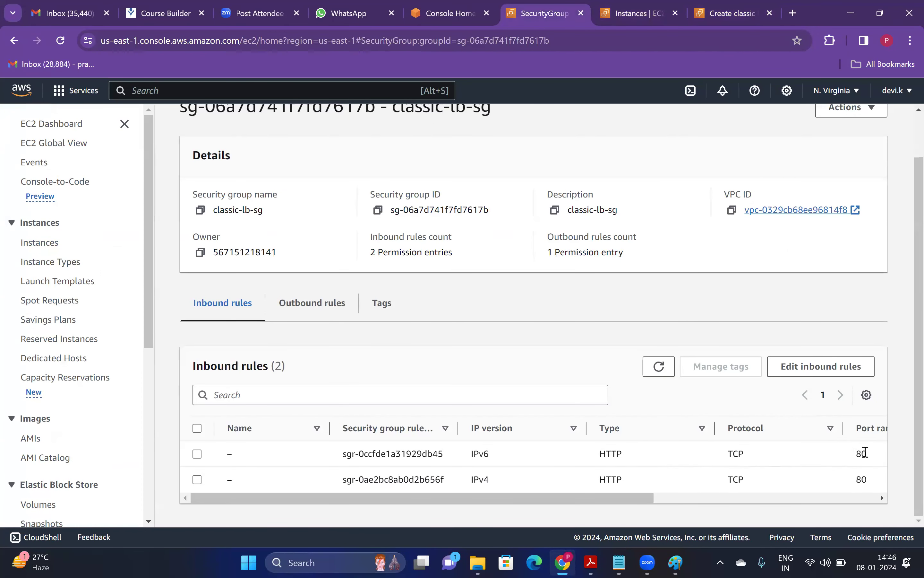
{"action": "left_click_drag", "start_coordinate": [658, 497], "coordinate": [890, 463]}
{"action": "triple_click", "coordinate": [656, 455]}
{"action": "triple_click", "coordinate": [651, 480]}
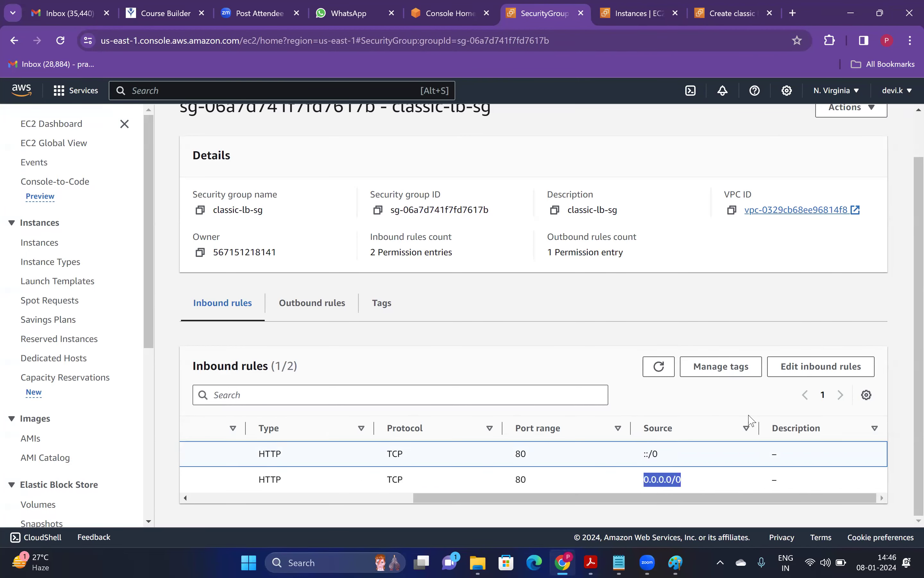
{"action": "left_click", "coordinate": [752, 321]}
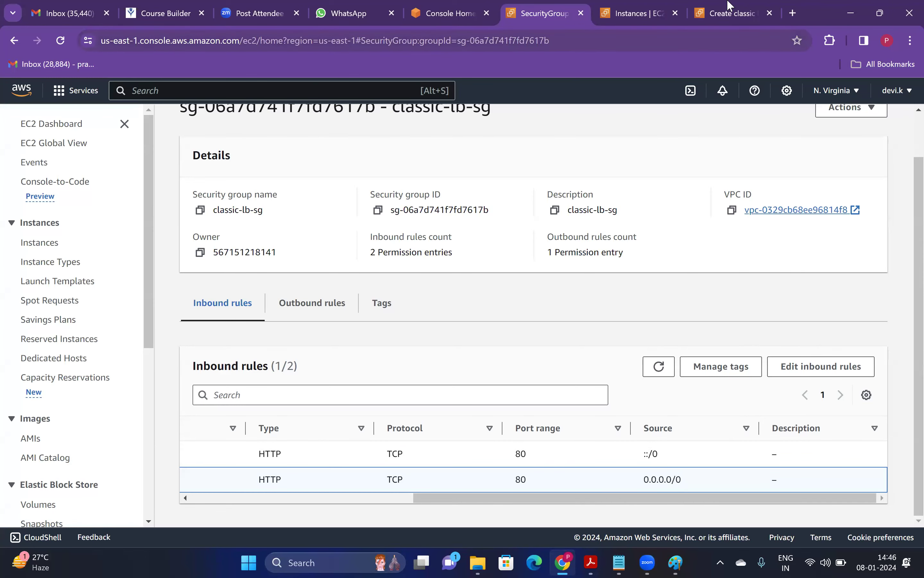
- Return to the load balancer form and remove the default security group, keeping only classic-lb-sg
{"action": "left_click", "coordinate": [730, 11]}
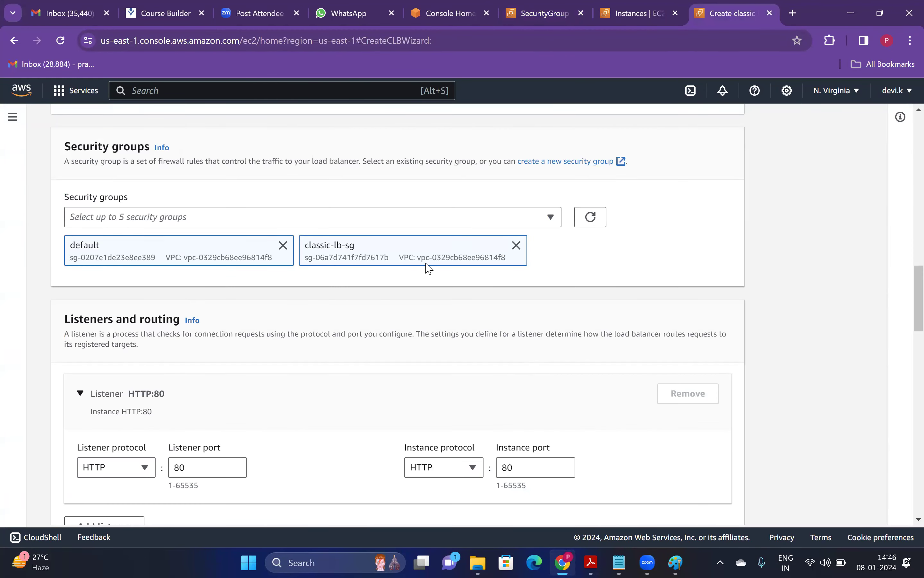
{"action": "left_click", "coordinate": [275, 251]}
{"action": "scroll", "coordinate": [908, 317], "scroll_direction": "down", "scroll_amount": 3}
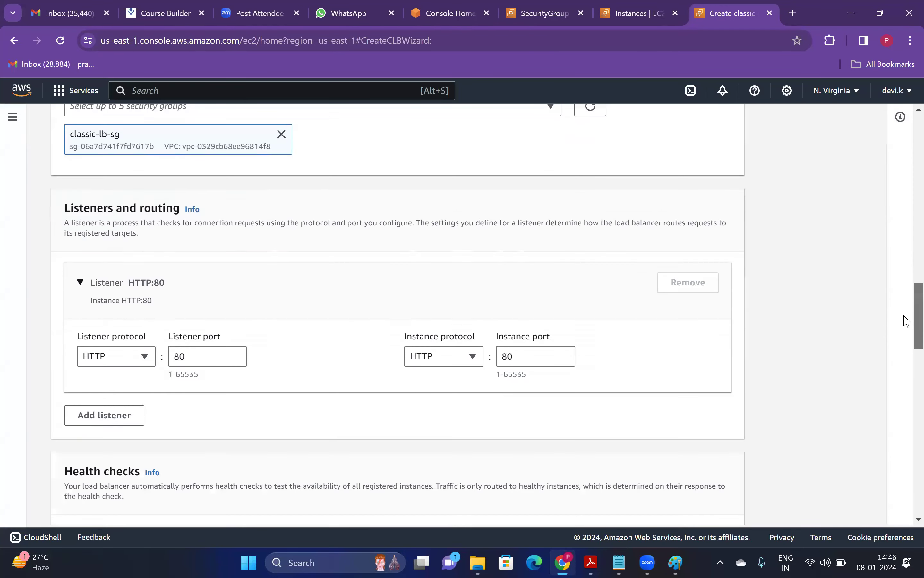
{"action": "scroll", "coordinate": [908, 321], "scroll_direction": "down", "scroll_amount": 2}
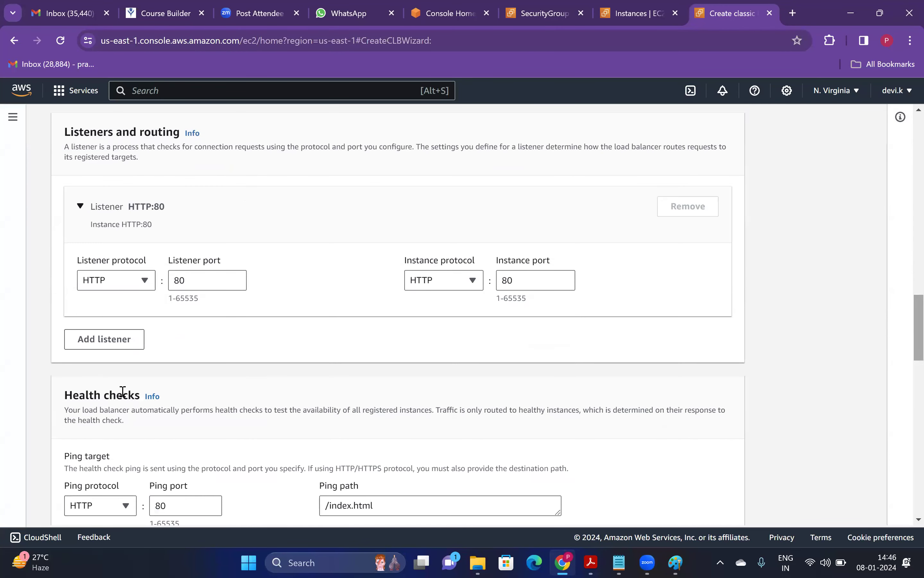
- Examine the HTTP listener's protocol and port settings and the health check's ping path
{"action": "left_click", "coordinate": [140, 278]}
{"action": "left_click", "coordinate": [788, 285]}
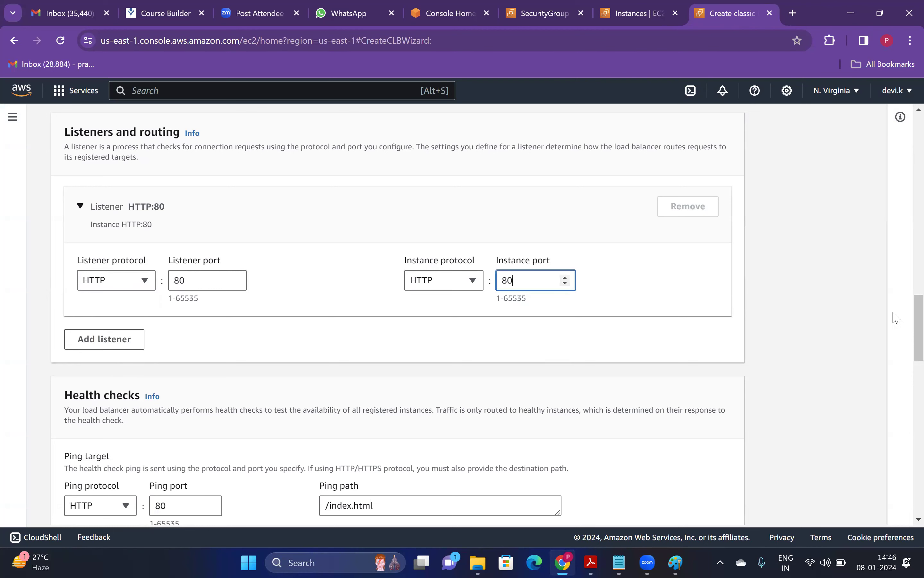
{"action": "scroll", "coordinate": [908, 359], "scroll_direction": "down", "scroll_amount": 6}
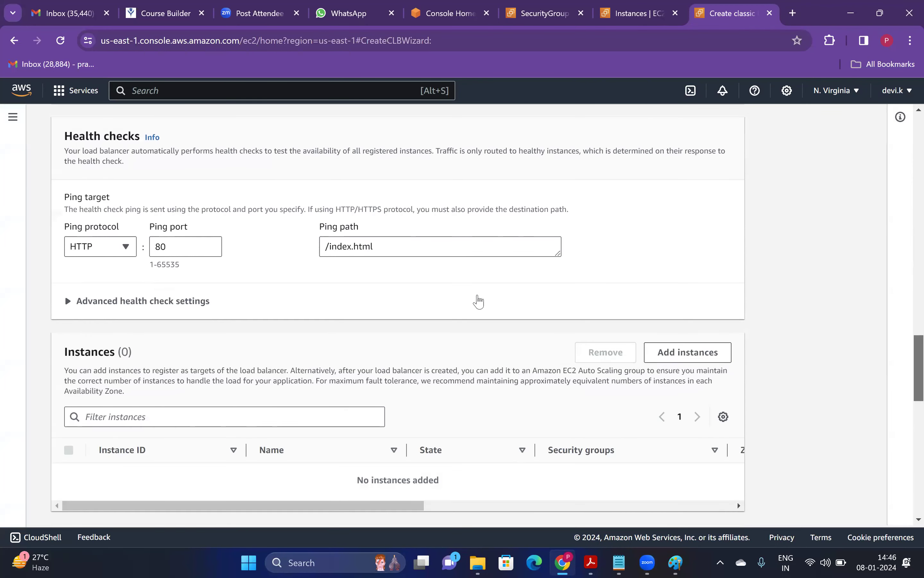
{"action": "left_click_drag", "start_coordinate": [392, 239], "coordinate": [256, 245]}
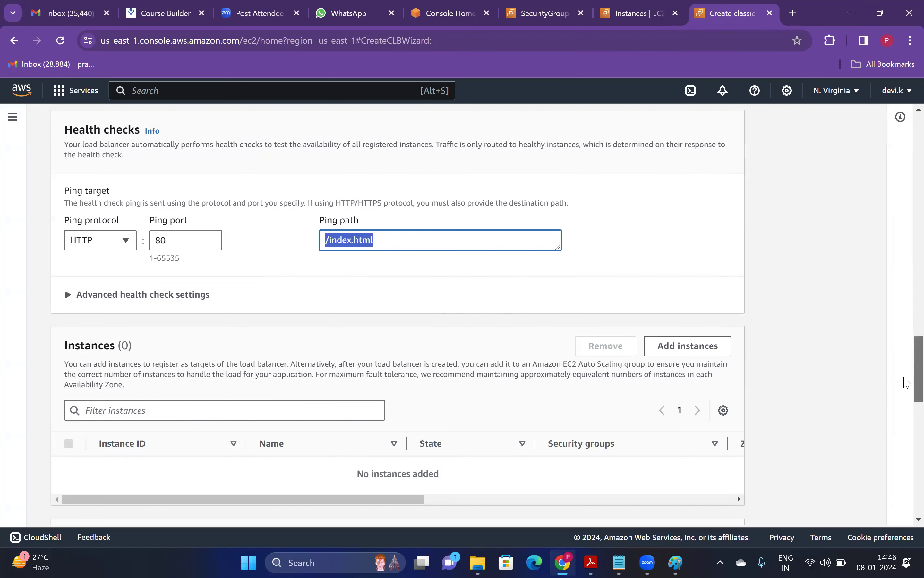
- Add the available instances Linux1 and Linux2 to the load balancer
{"action": "scroll", "coordinate": [908, 382], "scroll_direction": "down", "scroll_amount": 2}
{"action": "left_click_drag", "start_coordinate": [63, 247], "coordinate": [161, 267]}
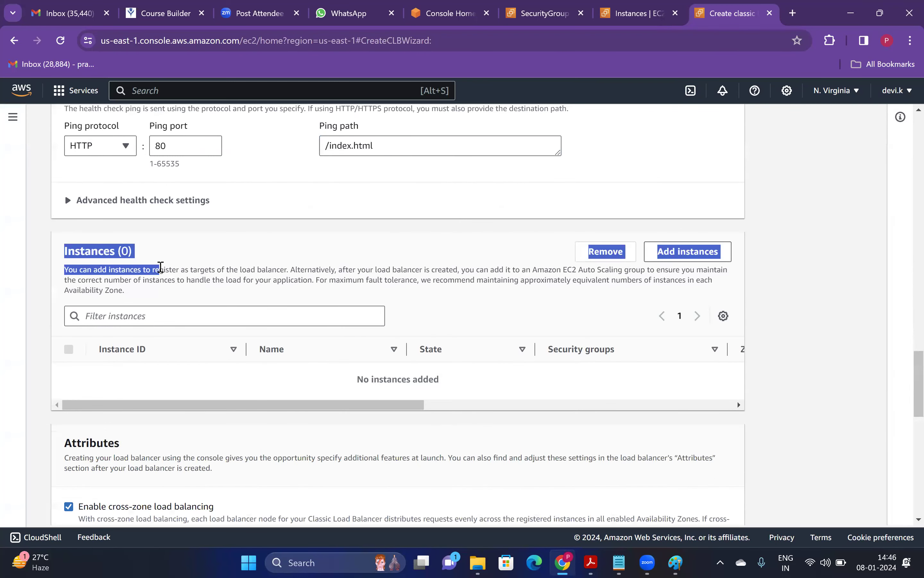
{"action": "left_click", "coordinate": [760, 178]}
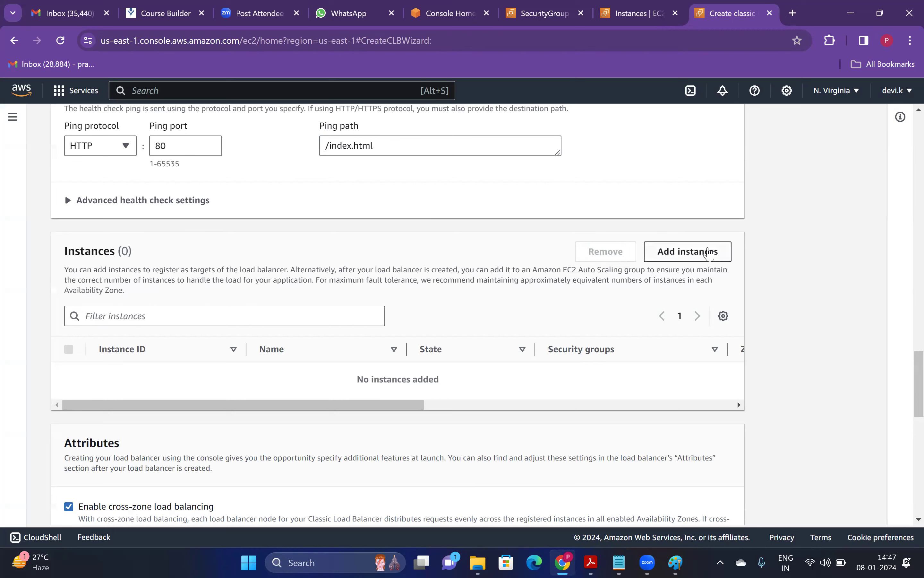
{"action": "left_click", "coordinate": [709, 254]}
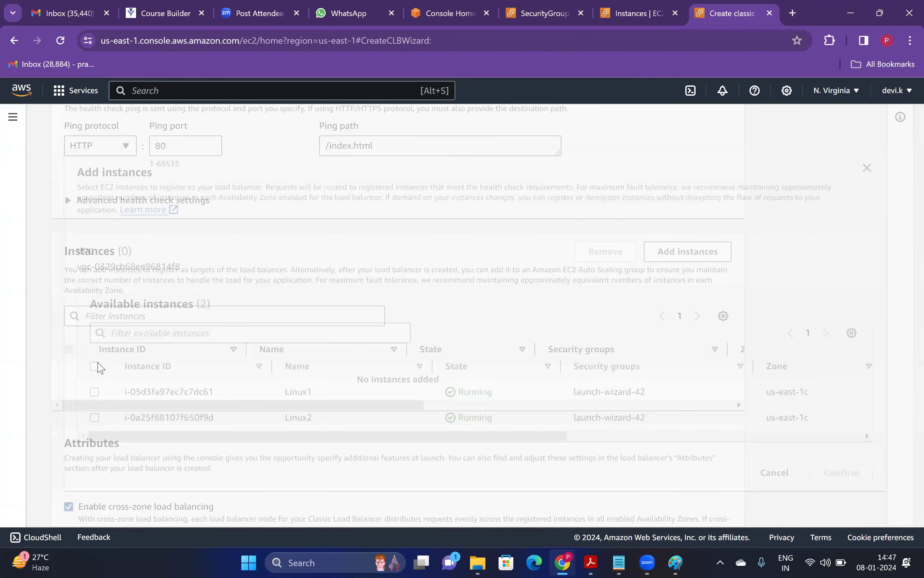
{"action": "left_click", "coordinate": [96, 364]}
{"action": "left_click", "coordinate": [853, 474]}
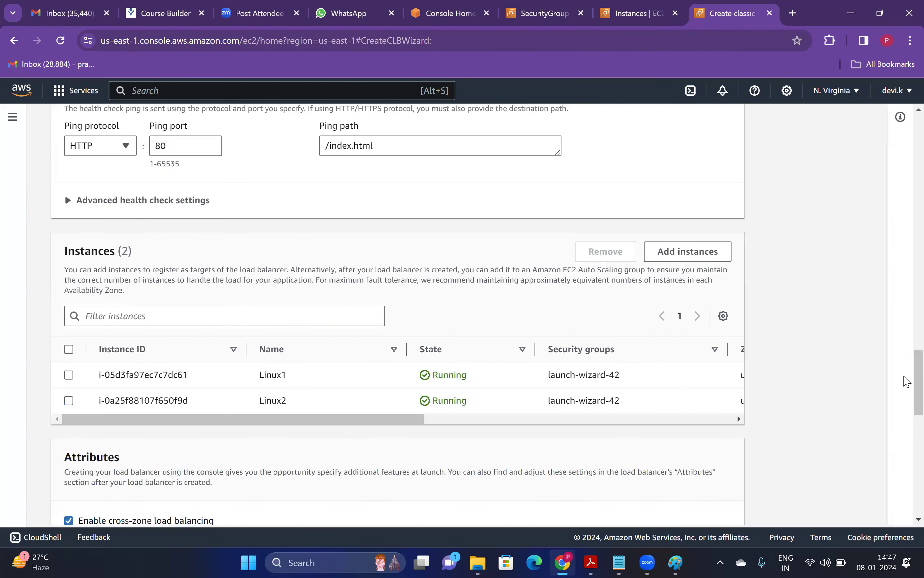
- Set the connection draining timeout in the load balancer attributes to 30 seconds
{"action": "scroll", "coordinate": [908, 405], "scroll_direction": "down", "scroll_amount": 1}
{"action": "scroll", "coordinate": [907, 405], "scroll_direction": "down", "scroll_amount": 6}
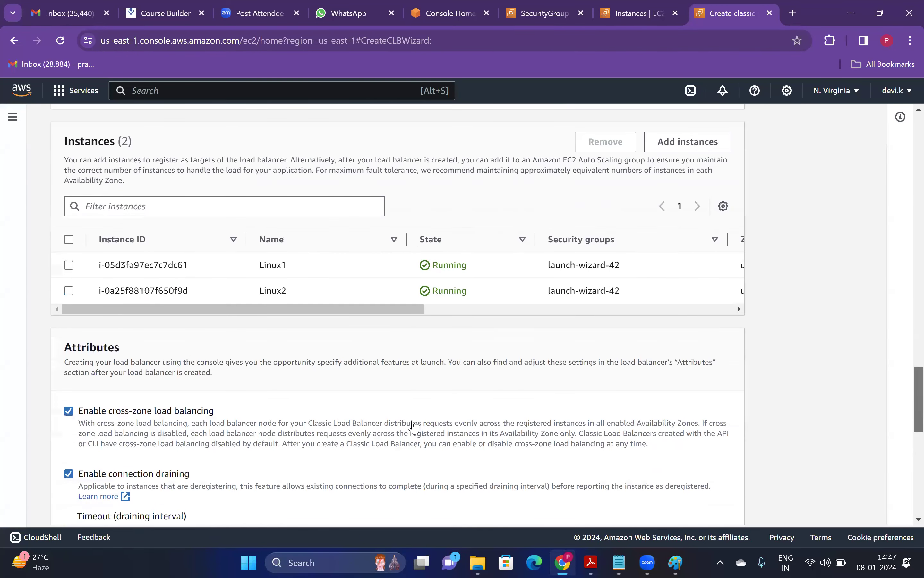
{"action": "scroll", "coordinate": [117, 344], "scroll_direction": "down", "scroll_amount": 2}
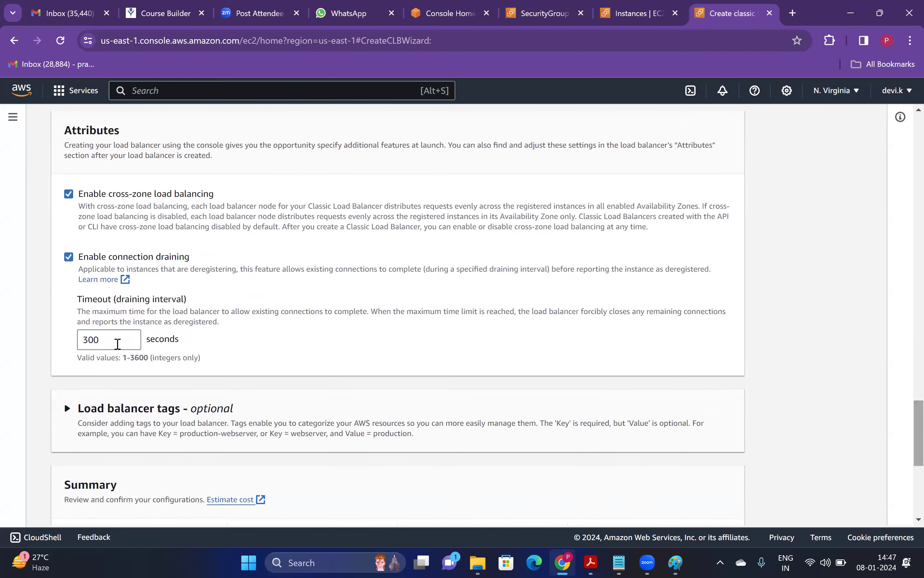
{"action": "left_click", "coordinate": [102, 339]}
{"action": "key", "text": "BackSpace"}
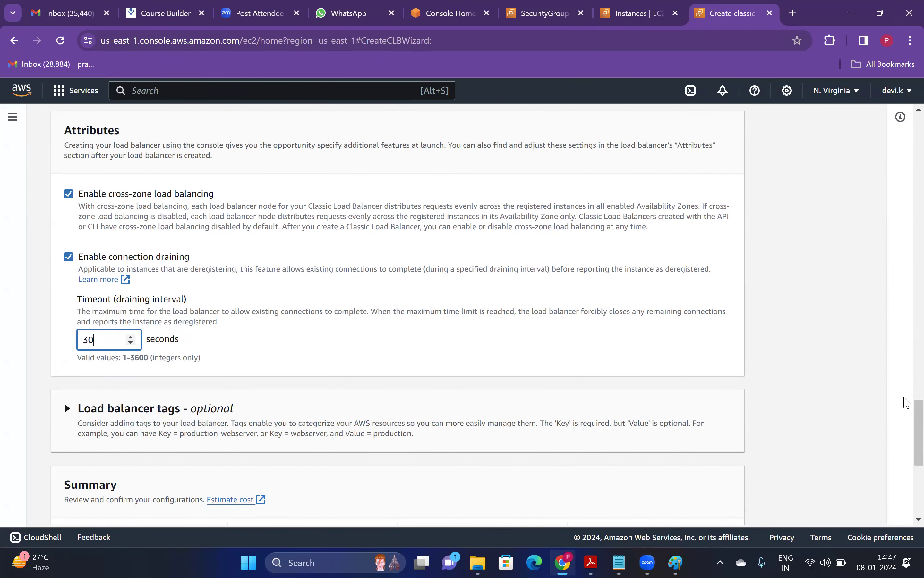
{"action": "left_click", "coordinate": [900, 117]}
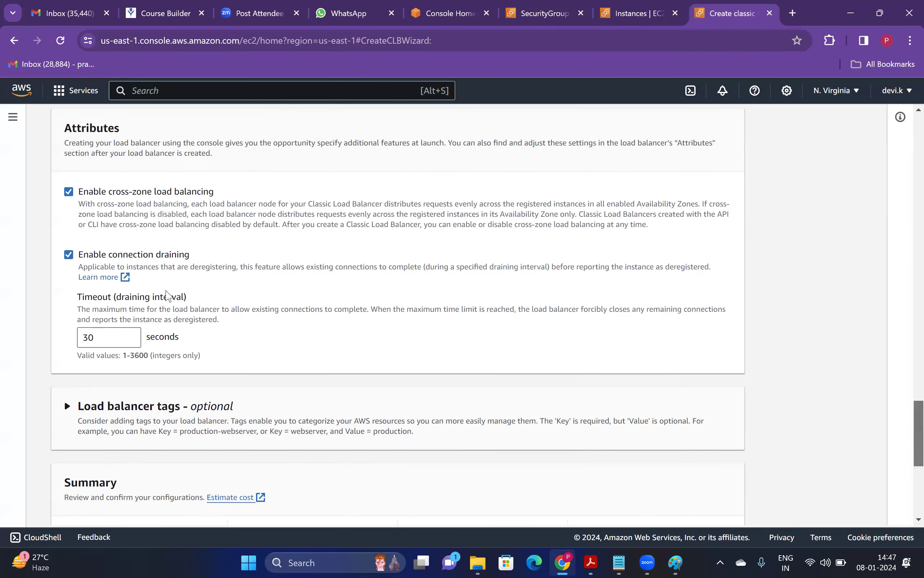
- Review the load balancer summary, checking the Availability Zone of the added instances
{"action": "scroll", "coordinate": [245, 277], "scroll_direction": "down", "scroll_amount": 5}
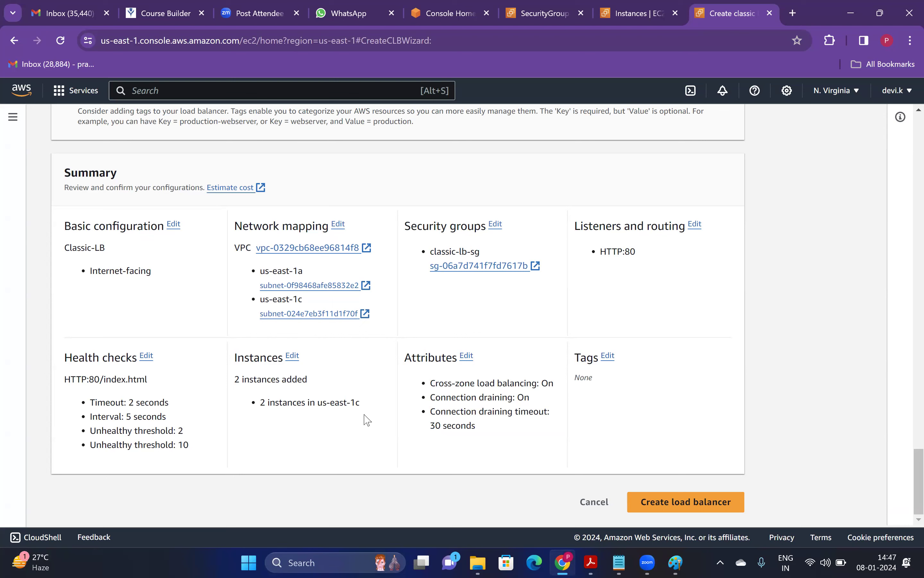
{"action": "left_click_drag", "start_coordinate": [323, 402], "coordinate": [365, 417]}
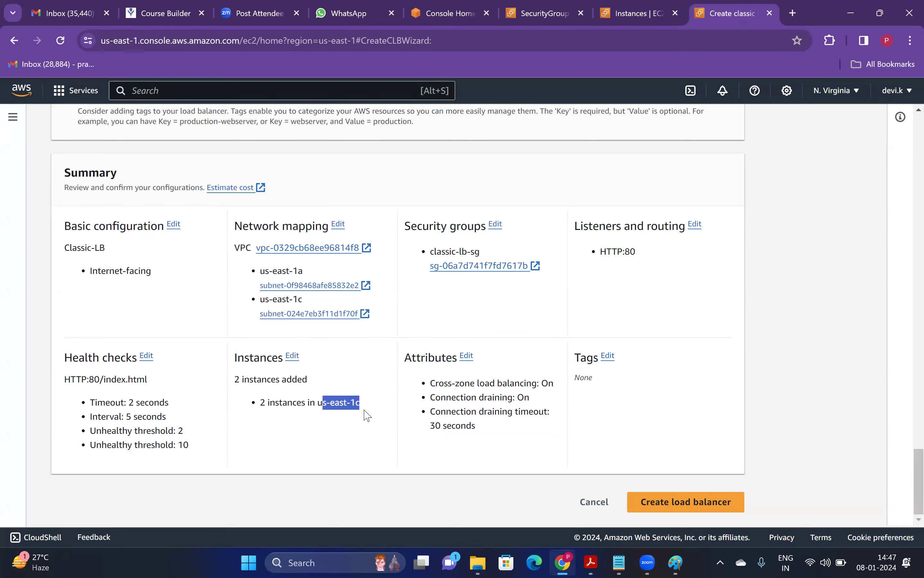
{"action": "left_click", "coordinate": [358, 414]}
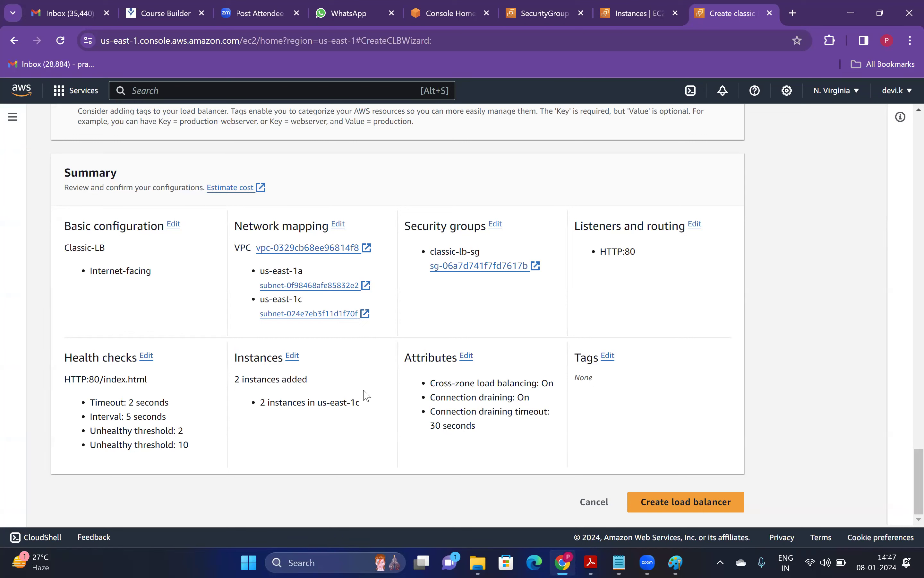
- Switch to Paint and draw a triangle about 313 × 333 px to the right of the inner rectangle, inside the outer frame
{"action": "left_click", "coordinate": [675, 563]}
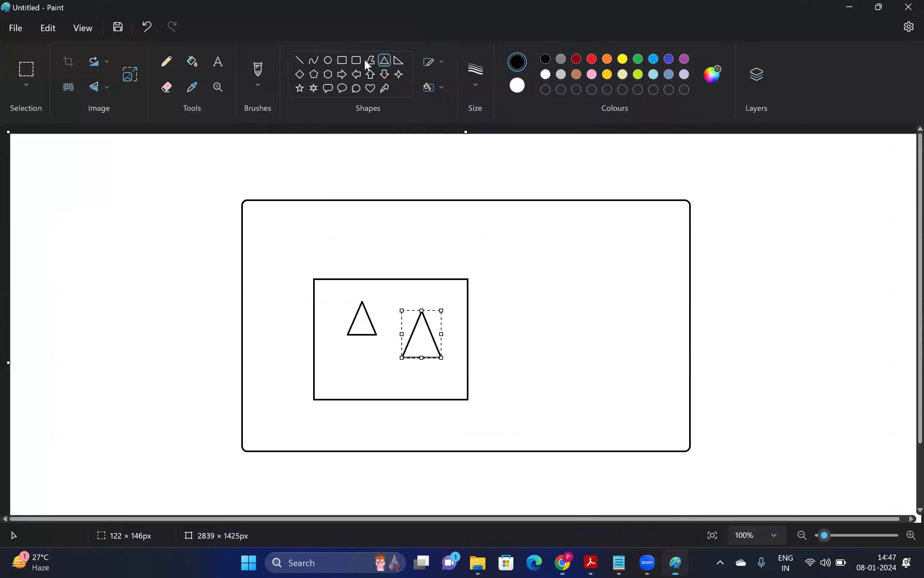
{"action": "left_click_drag", "start_coordinate": [538, 293], "coordinate": [639, 399]}
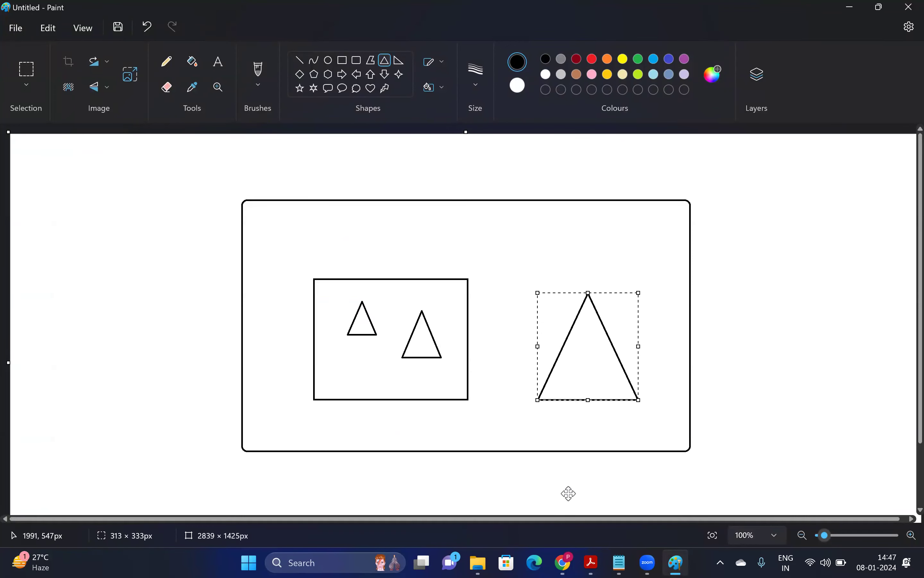
- Return to the AWS console, create the Classic-LB load balancer and open its details page
{"action": "key", "text": "alt+Tab"}
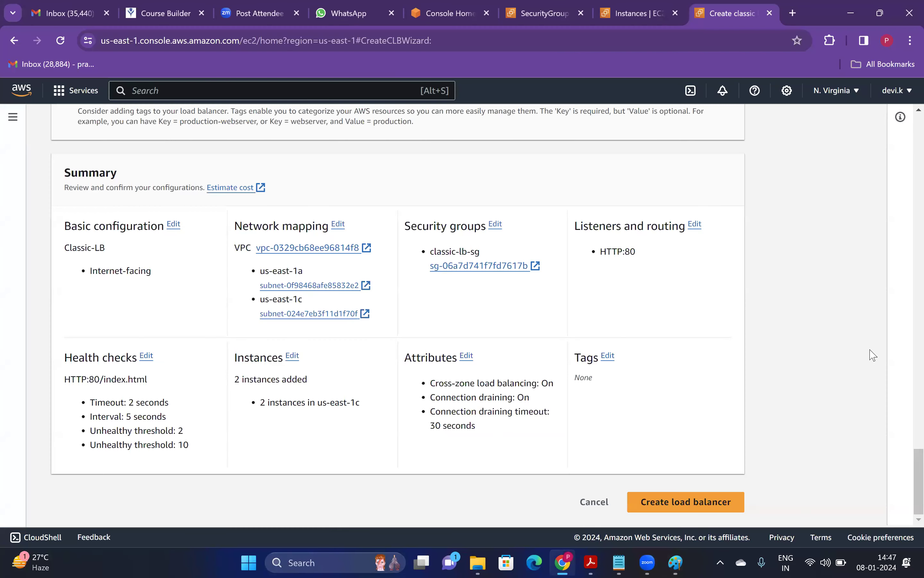
{"action": "left_click", "coordinate": [720, 499]}
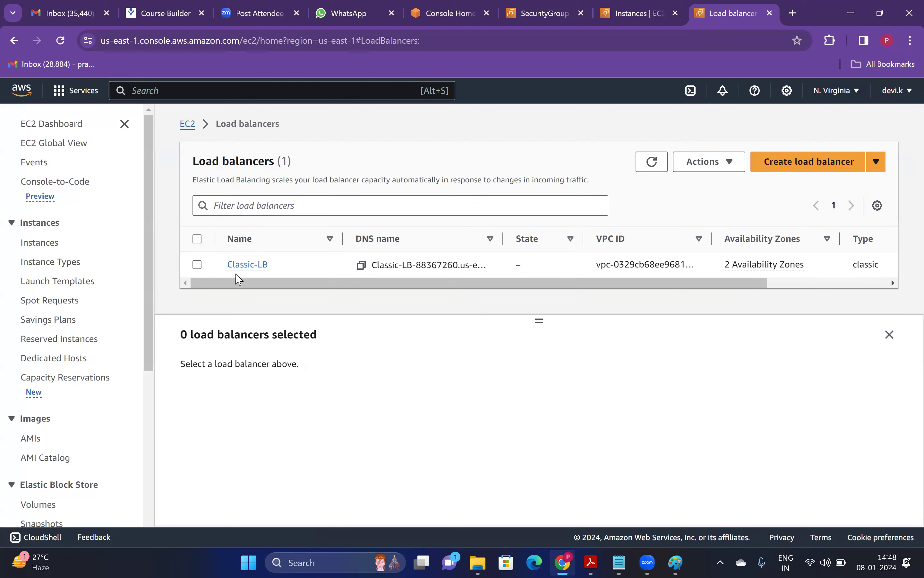
{"action": "left_click", "coordinate": [247, 265]}
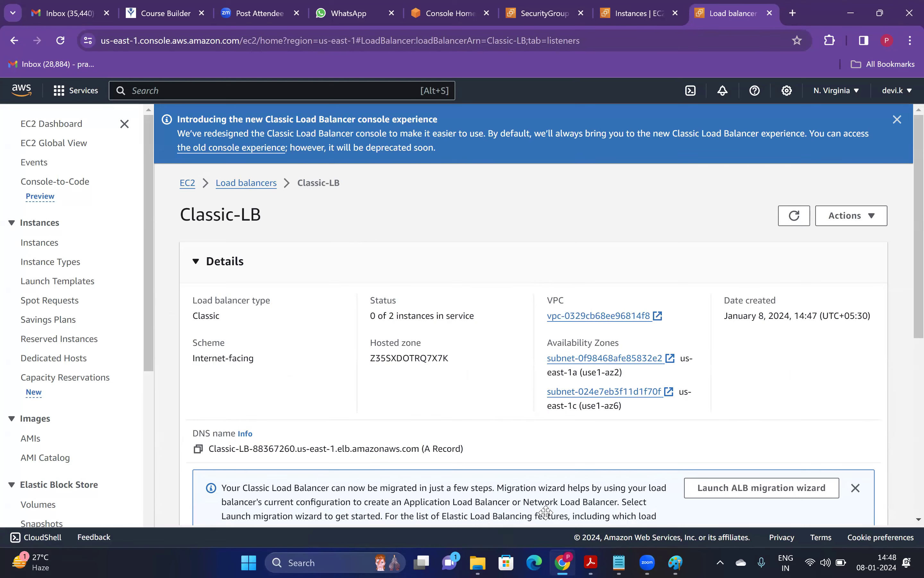
- Refresh Classic-LB and examine its status, DNS name and listeners
{"action": "left_click", "coordinate": [794, 215]}
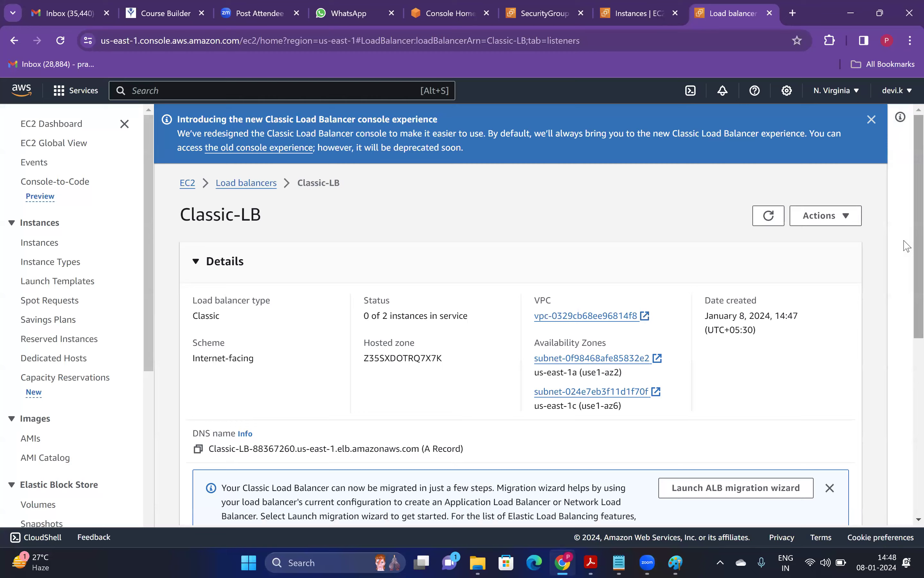
{"action": "scroll", "coordinate": [907, 260], "scroll_direction": "down", "scroll_amount": 2}
{"action": "scroll", "coordinate": [907, 283], "scroll_direction": "down", "scroll_amount": 1}
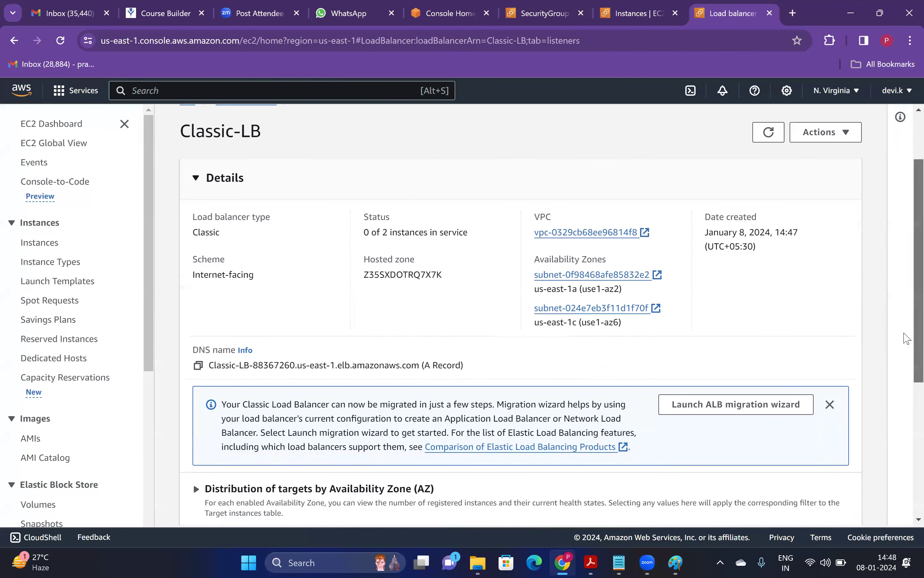
{"action": "scroll", "coordinate": [907, 247], "scroll_direction": "down", "scroll_amount": 4}
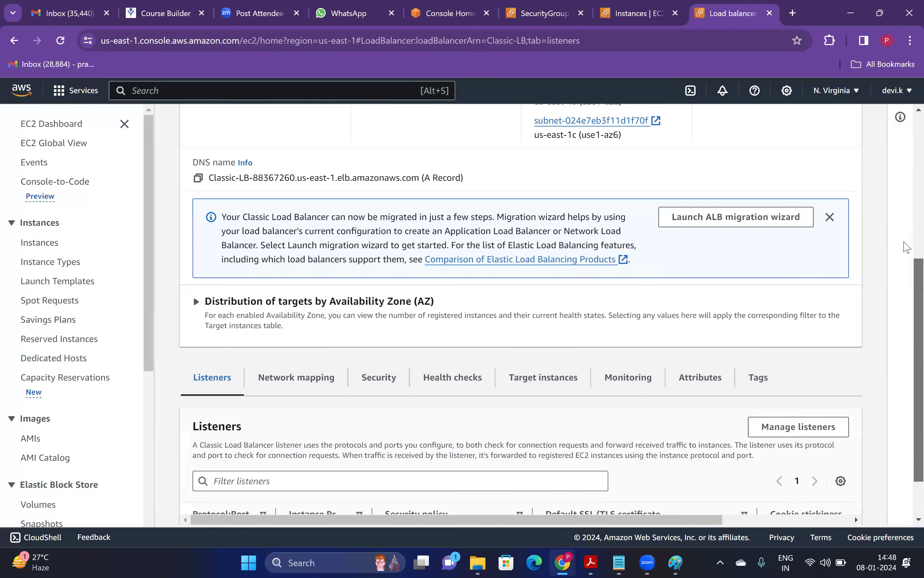
{"action": "scroll", "coordinate": [907, 252], "scroll_direction": "up", "scroll_amount": 6}
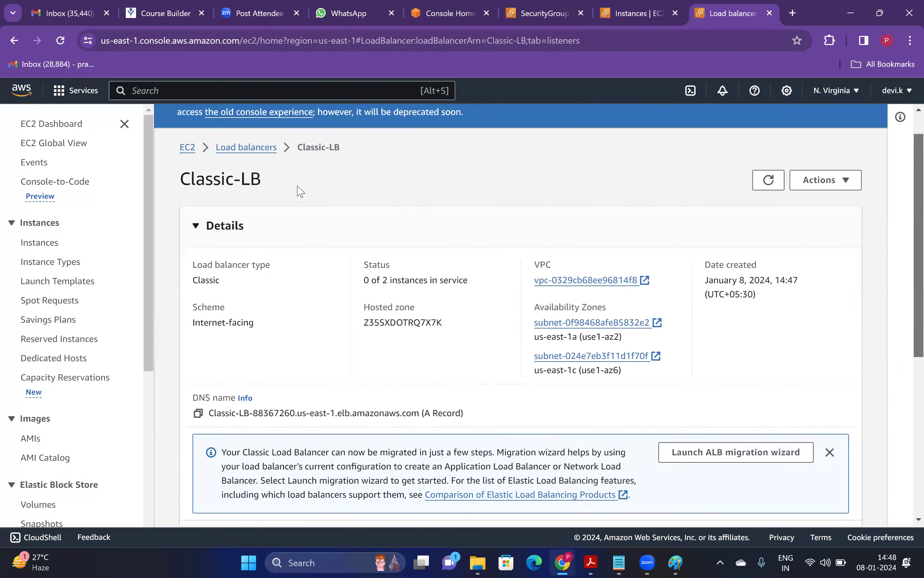
{"action": "scroll", "coordinate": [267, 181], "scroll_direction": "up", "scroll_amount": 2}
- Return to the load balancer list and show the target instances of Classic-LB with their health status
{"action": "left_click", "coordinate": [263, 182]}
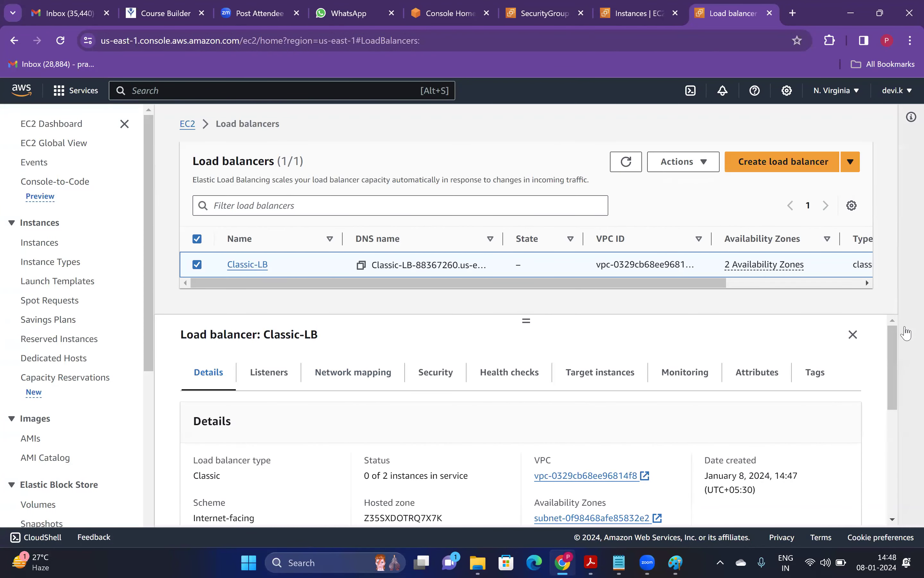
{"action": "mouse_move", "coordinate": [892, 350]}
{"action": "left_mouse_down"}
{"action": "mouse_move", "coordinate": [902, 374]}
{"action": "mouse_move", "coordinate": [894, 352]}
{"action": "left_mouse_up"}
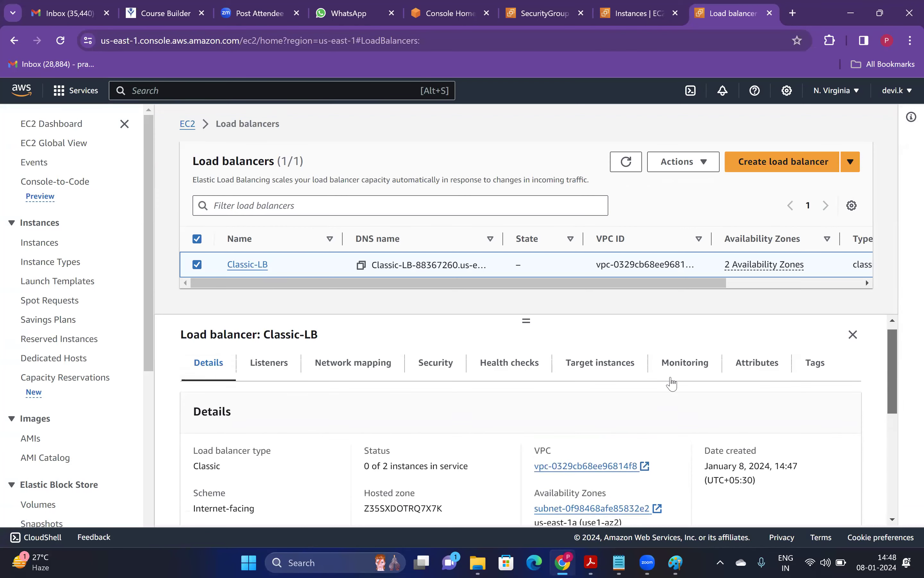
{"action": "left_click", "coordinate": [603, 368]}
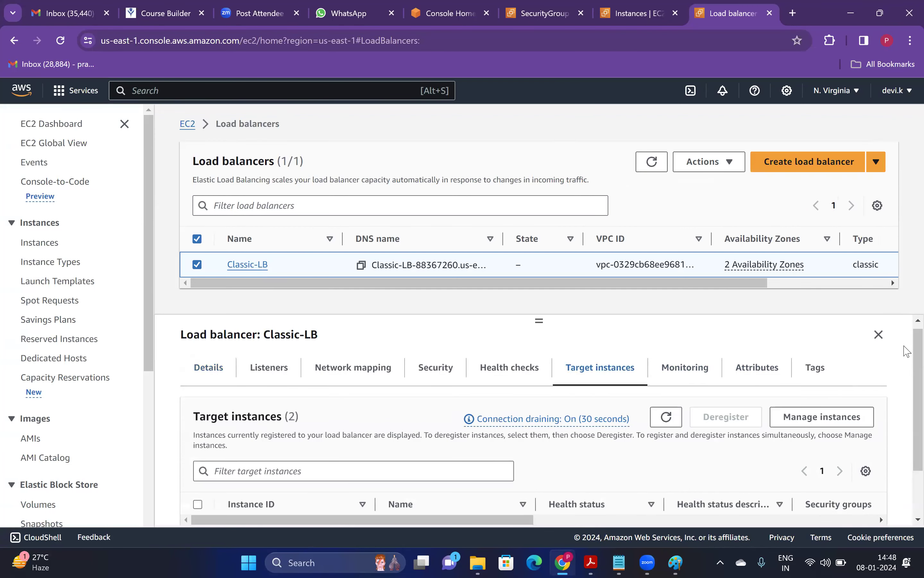
{"action": "scroll", "coordinate": [907, 429], "scroll_direction": "down", "scroll_amount": 2}
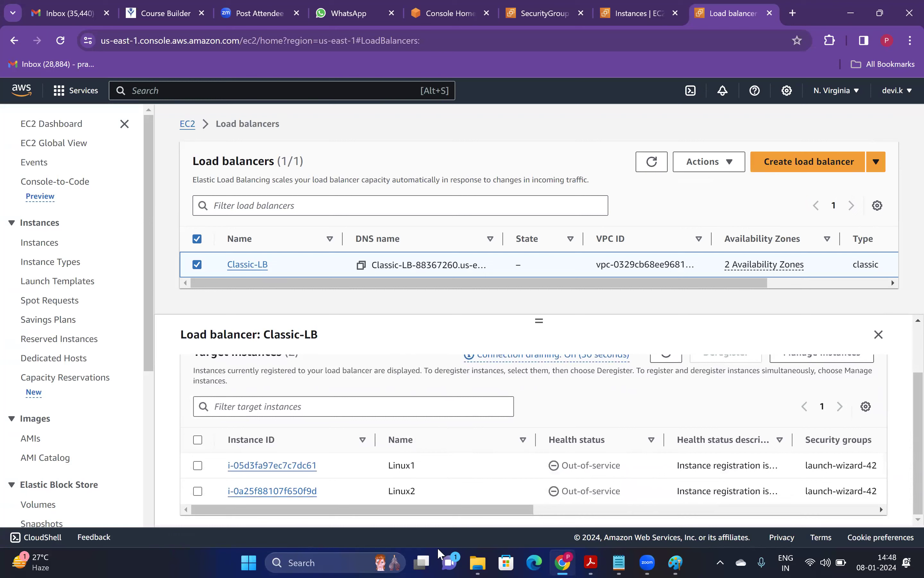
- Refresh the target instances of Classic-LB repeatedly to update their health status
{"action": "left_click", "coordinate": [673, 363]}
{"action": "left_click", "coordinate": [675, 363]}
{"action": "left_click", "coordinate": [677, 363]}
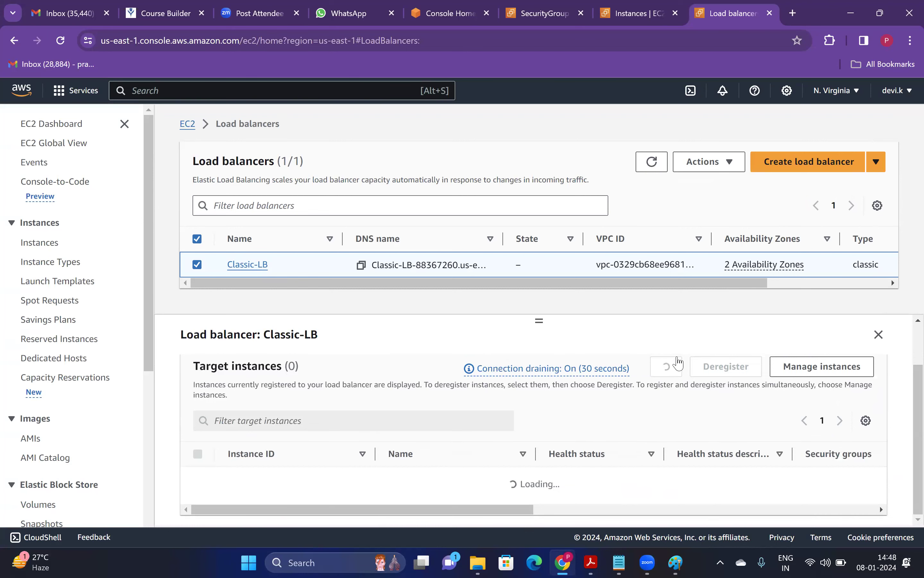
{"action": "left_click", "coordinate": [678, 363]}
{"action": "left_click", "coordinate": [679, 363]}
{"action": "left_click_drag", "start_coordinate": [917, 388], "coordinate": [904, 300]}
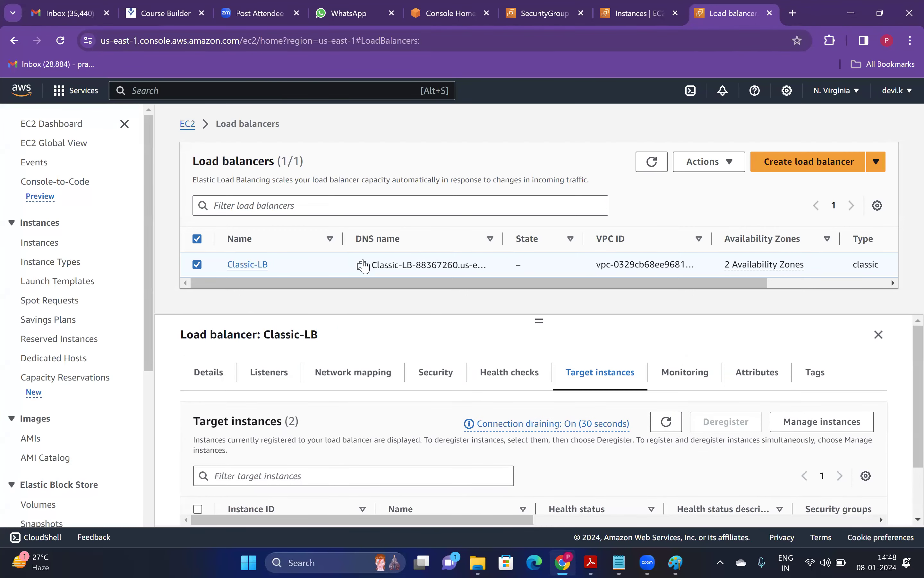
- Open the Classic-LB details page and check its overall status and the health of both target instances
{"action": "left_click", "coordinate": [247, 265]}
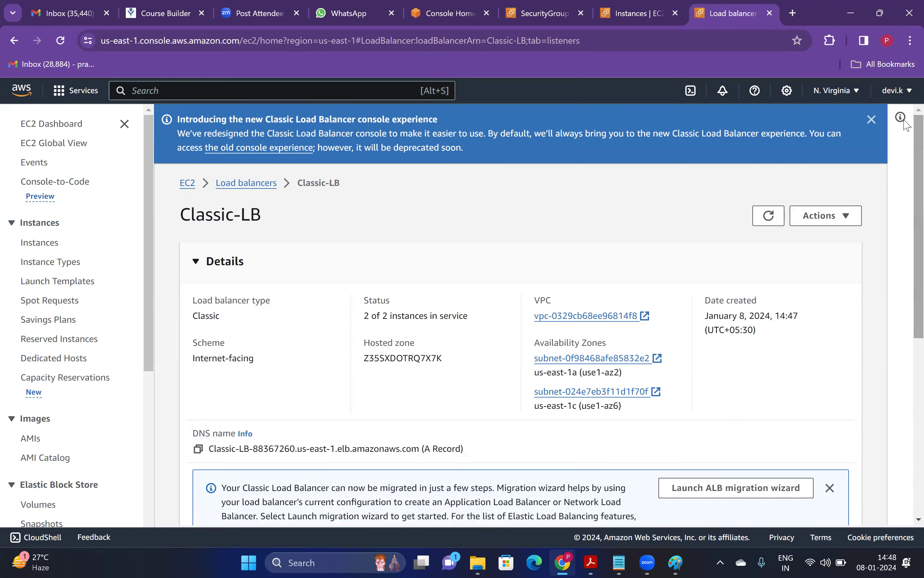
{"action": "left_click", "coordinate": [220, 182]}
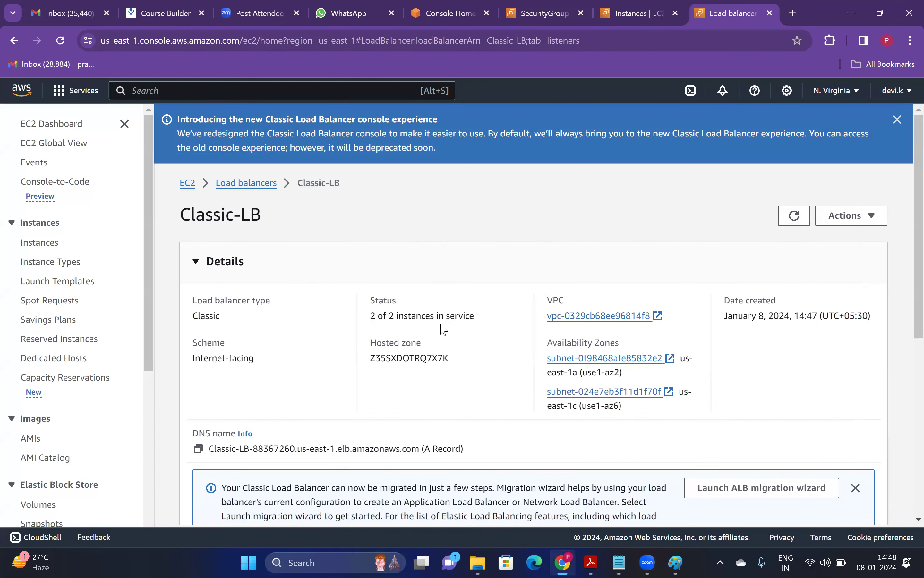
{"action": "scroll", "coordinate": [547, 412], "scroll_direction": "down", "scroll_amount": 3}
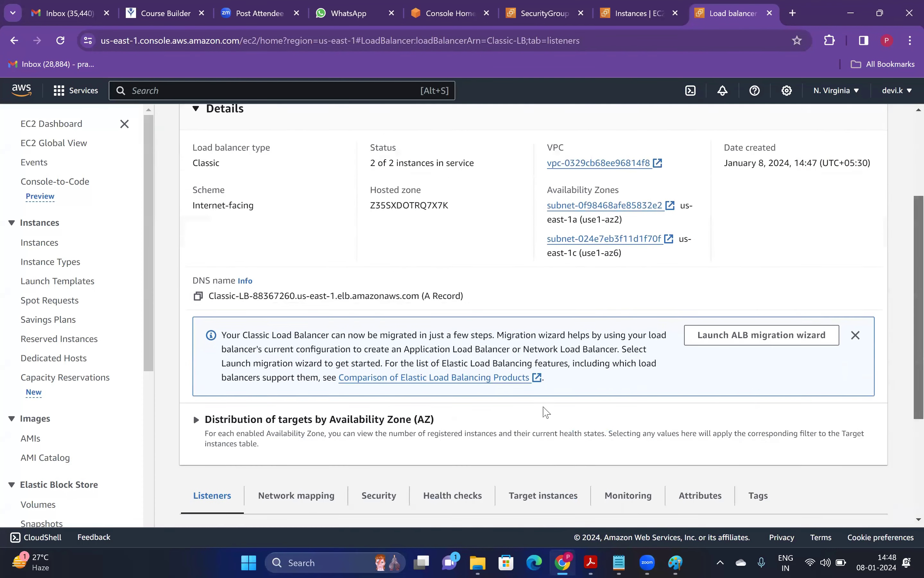
{"action": "scroll", "coordinate": [546, 412], "scroll_direction": "down", "scroll_amount": 3}
{"action": "left_click", "coordinate": [565, 387]}
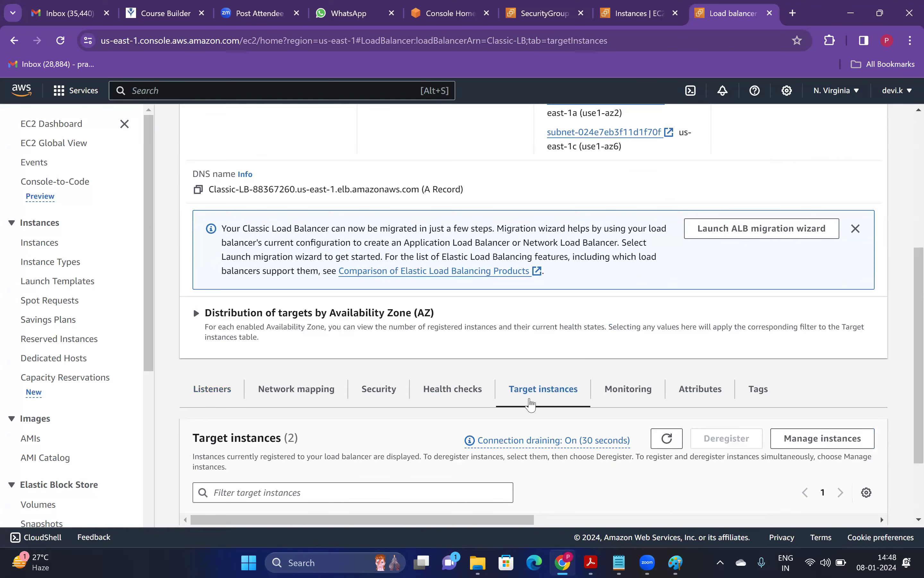
{"action": "scroll", "coordinate": [905, 420], "scroll_direction": "down", "scroll_amount": 1}
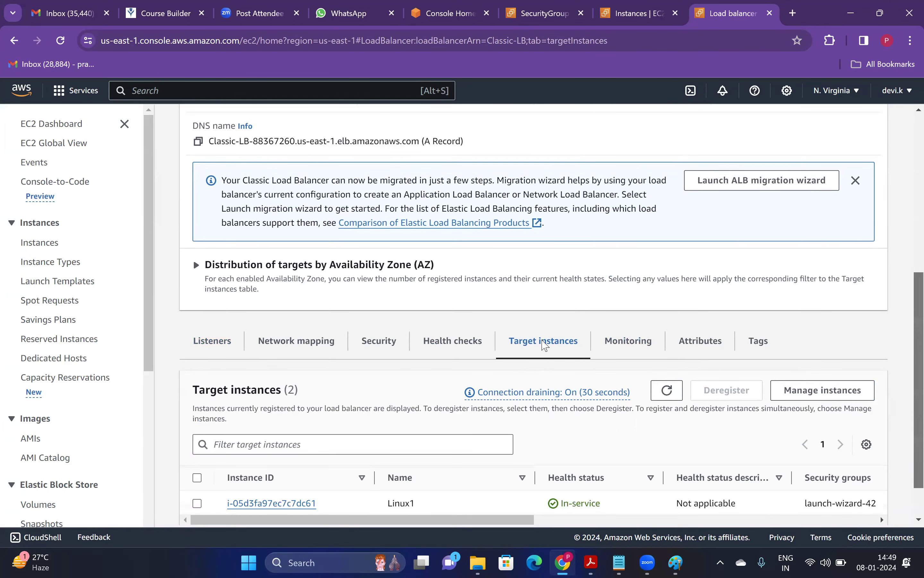
{"action": "scroll", "coordinate": [545, 345], "scroll_direction": "down", "scroll_amount": 1}
{"action": "left_click_drag", "start_coordinate": [559, 462], "coordinate": [597, 491]}
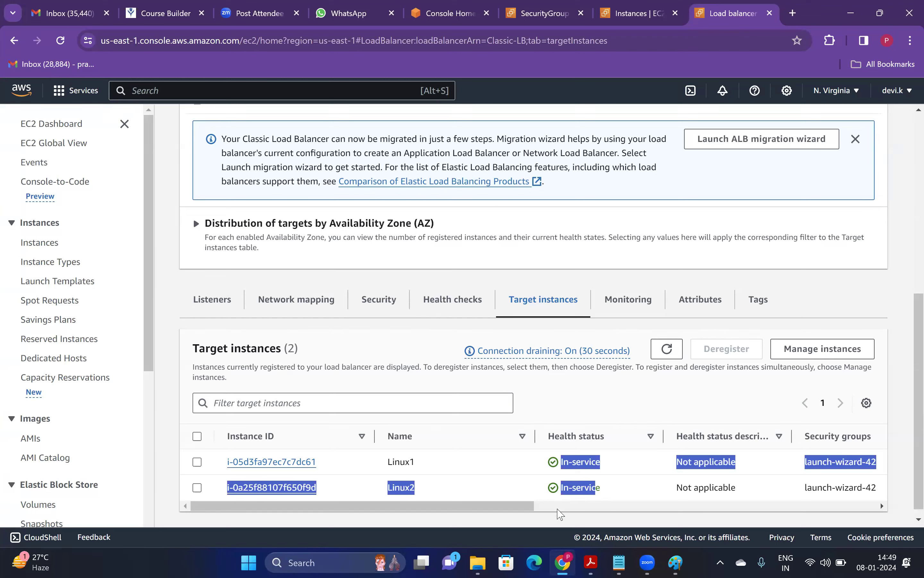
- Examine the details and the listener protocol and port of Classic-LB
{"action": "left_click", "coordinate": [564, 399]}
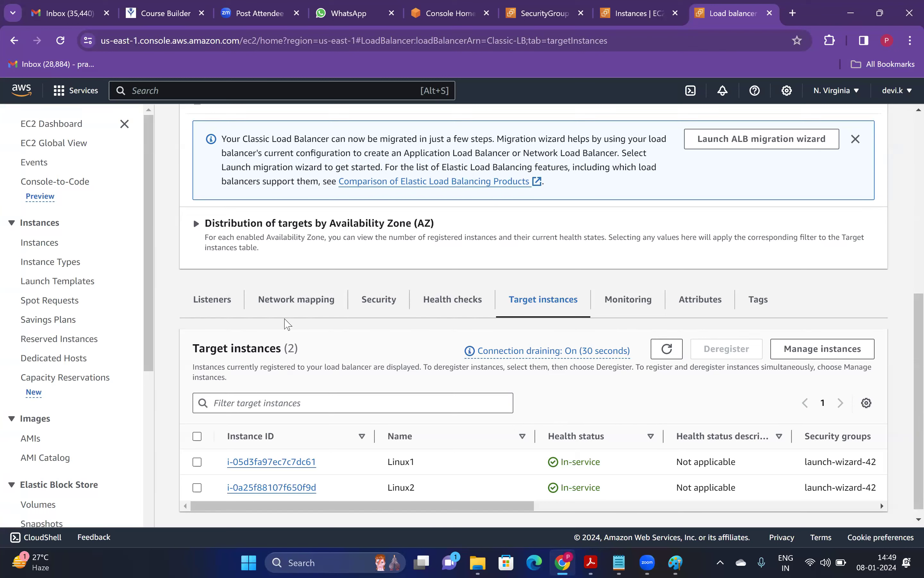
{"action": "left_click", "coordinate": [215, 304]}
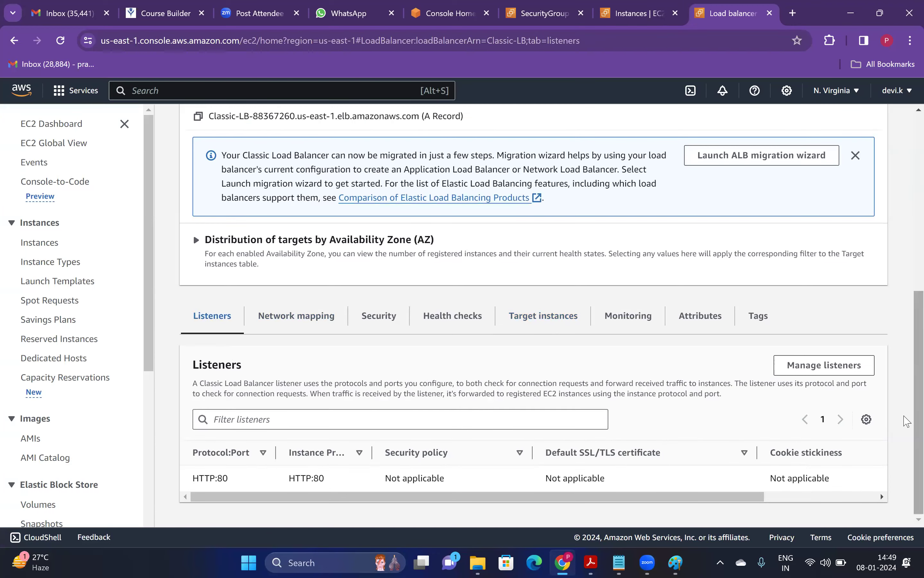
{"action": "scroll", "coordinate": [909, 317], "scroll_direction": "up", "scroll_amount": 5}
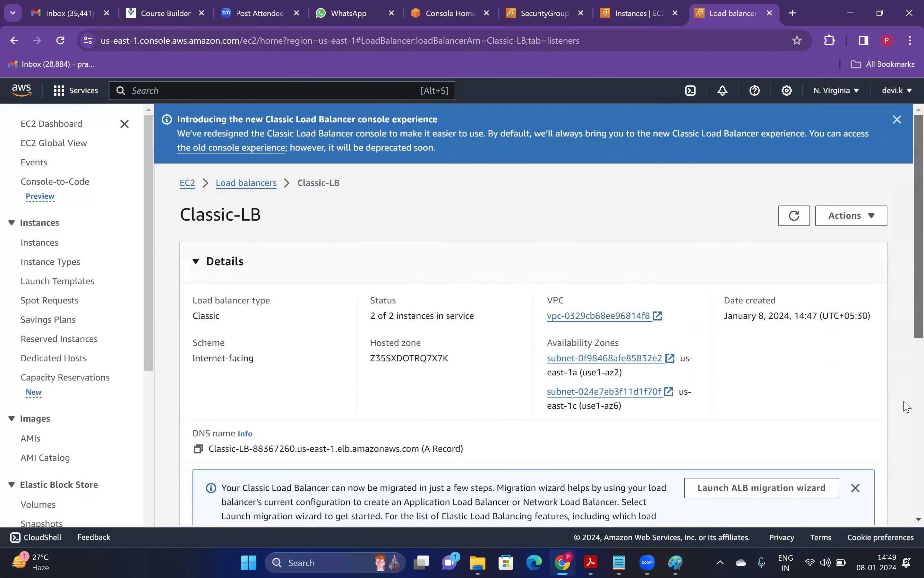
{"action": "scroll", "coordinate": [907, 405], "scroll_direction": "down", "scroll_amount": 6}
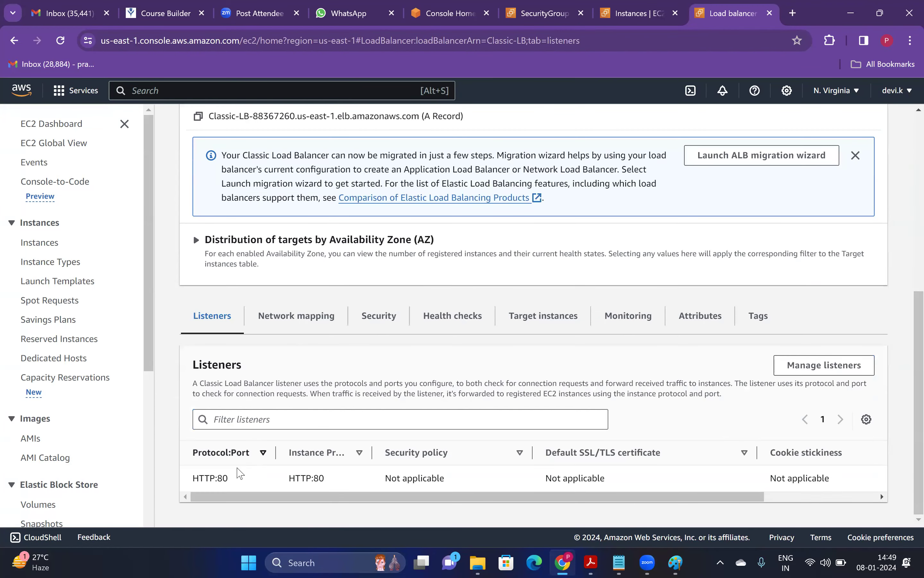
{"action": "left_click_drag", "start_coordinate": [229, 478], "coordinate": [210, 478]}
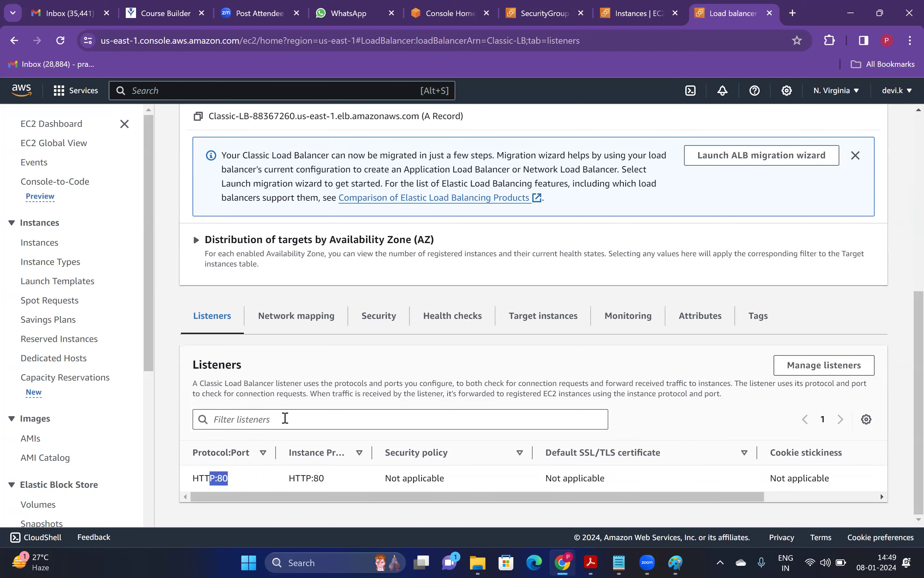
- Review the network mapping, security group and health check settings of Classic-LB
{"action": "left_click", "coordinate": [309, 317]}
{"action": "scroll", "coordinate": [481, 448], "scroll_direction": "down", "scroll_amount": 3}
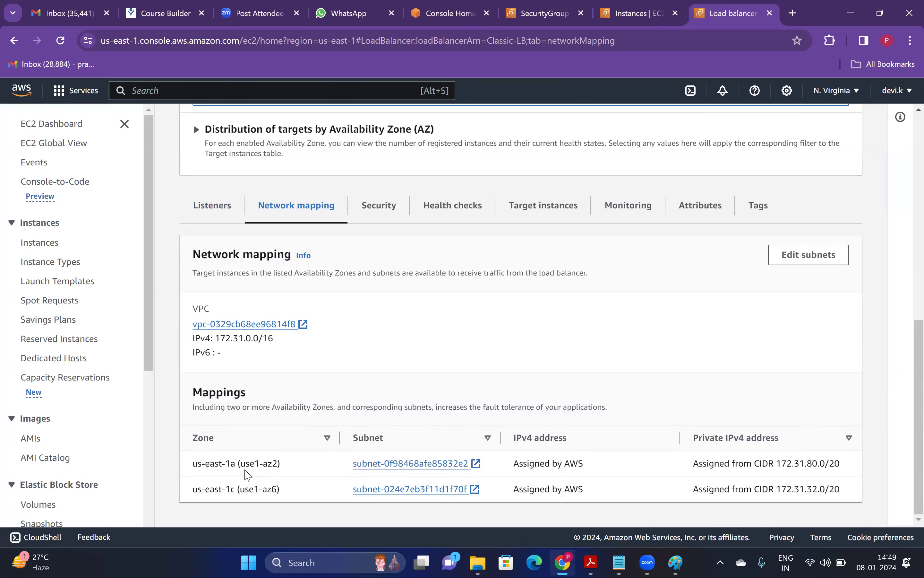
{"action": "left_click", "coordinate": [379, 211]}
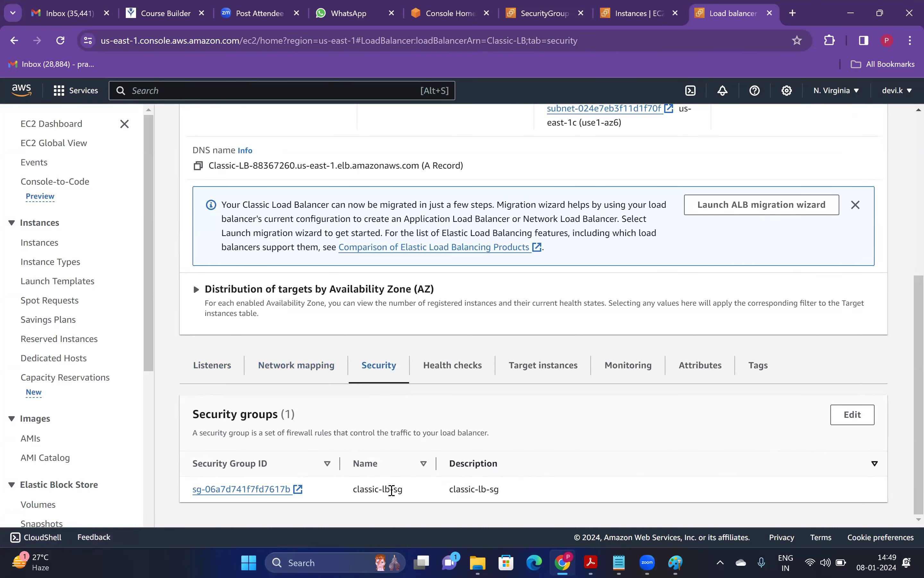
{"action": "left_click_drag", "start_coordinate": [391, 490], "coordinate": [353, 489]}
{"action": "left_click", "coordinate": [473, 372]}
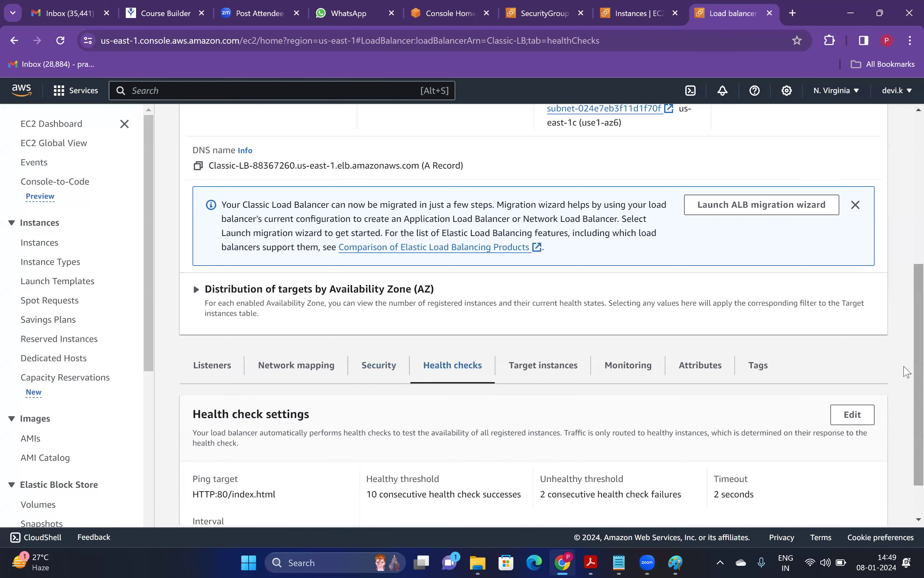
{"action": "scroll", "coordinate": [899, 306], "scroll_direction": "down", "scroll_amount": 1}
{"action": "left_click_drag", "start_coordinate": [591, 439], "coordinate": [628, 453]}
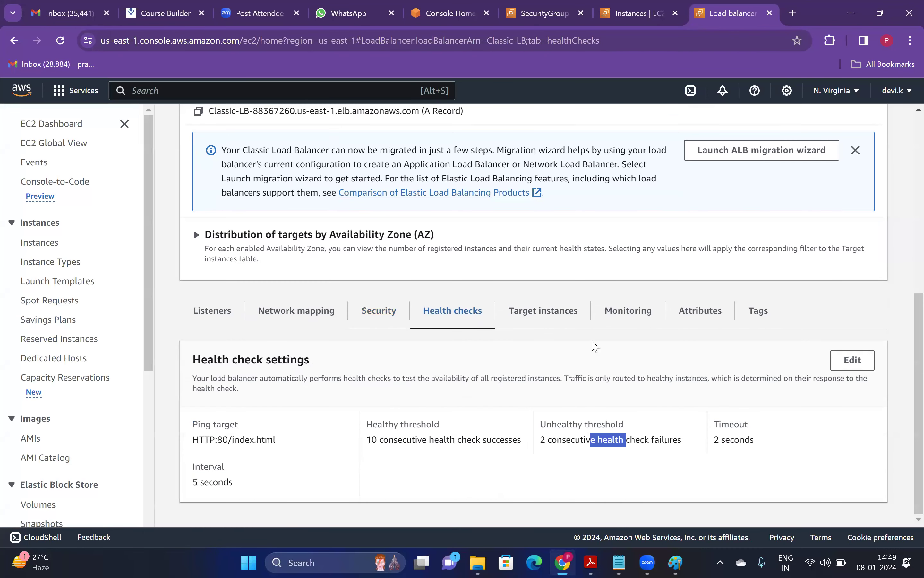
- Look through the target instances, monitoring, attributes and tags of Classic-LB, and return to its listeners
{"action": "left_click", "coordinate": [558, 323]}
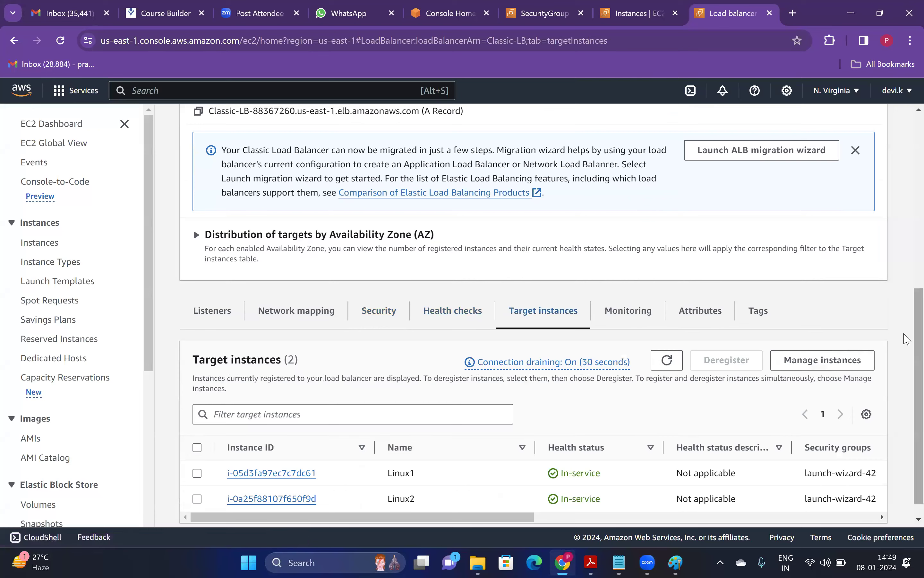
{"action": "scroll", "coordinate": [760, 382], "scroll_direction": "down", "scroll_amount": 1}
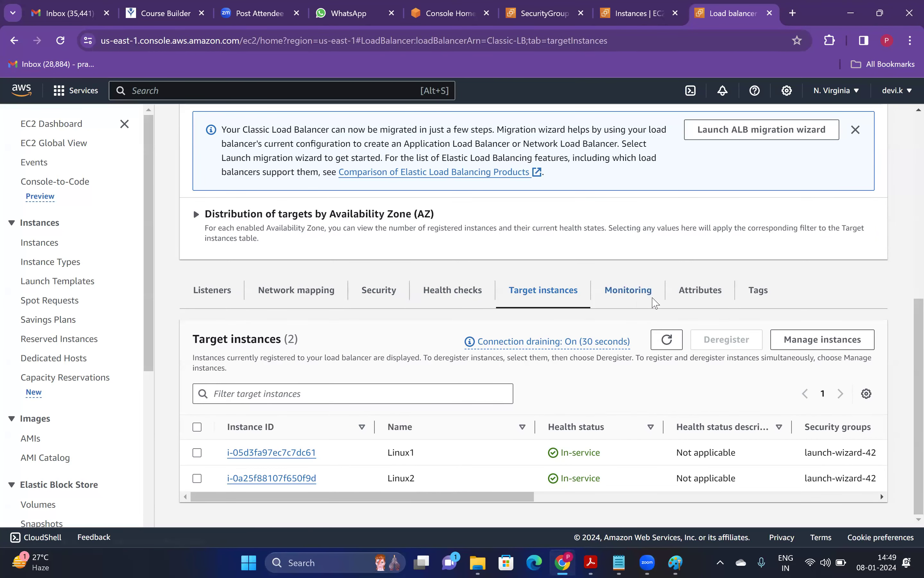
{"action": "left_click", "coordinate": [649, 295]}
{"action": "left_click", "coordinate": [702, 342]}
{"action": "left_click", "coordinate": [758, 341]}
{"action": "left_click", "coordinate": [215, 342]}
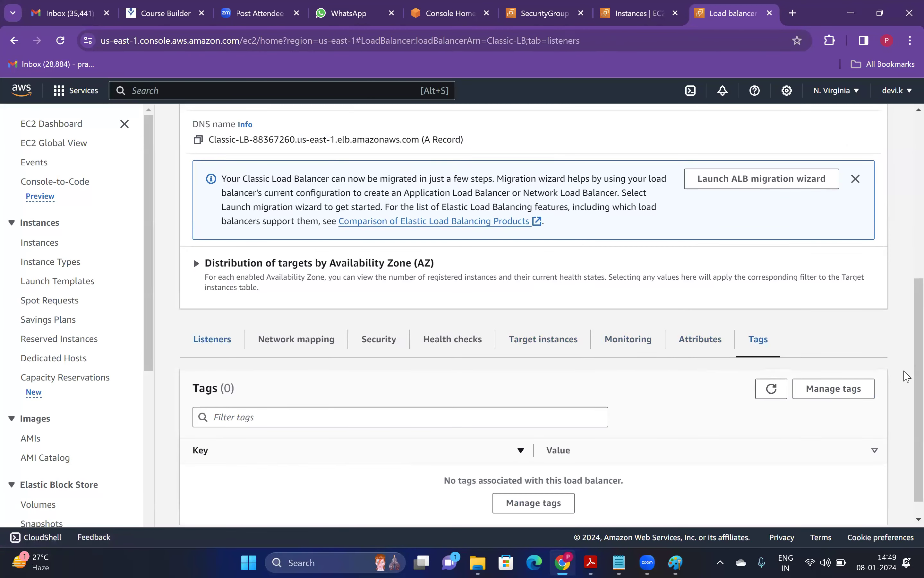
{"action": "scroll", "coordinate": [288, 195], "scroll_direction": "up", "scroll_amount": 6}
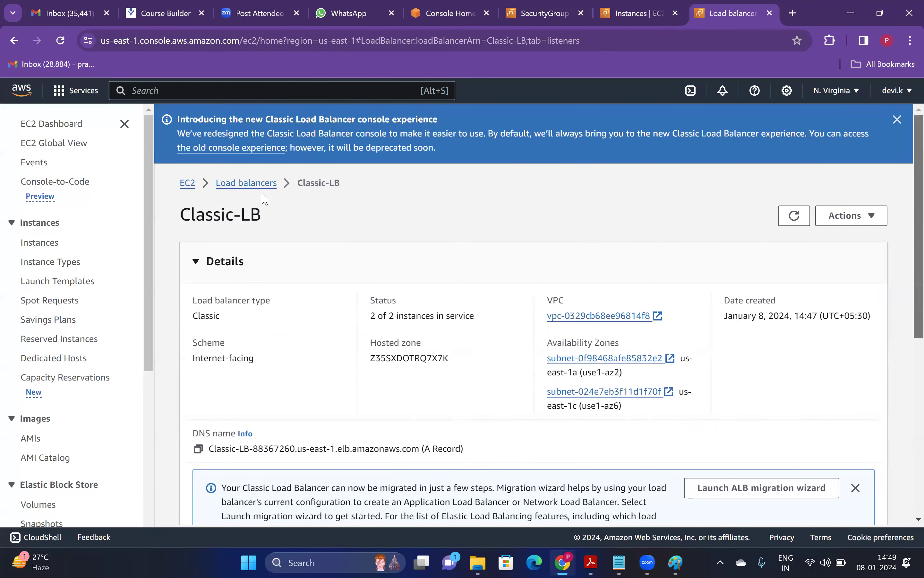
- Go back to the load balancer list, reopen Classic-LB and locate its DNS name
{"action": "left_click", "coordinate": [250, 182]}
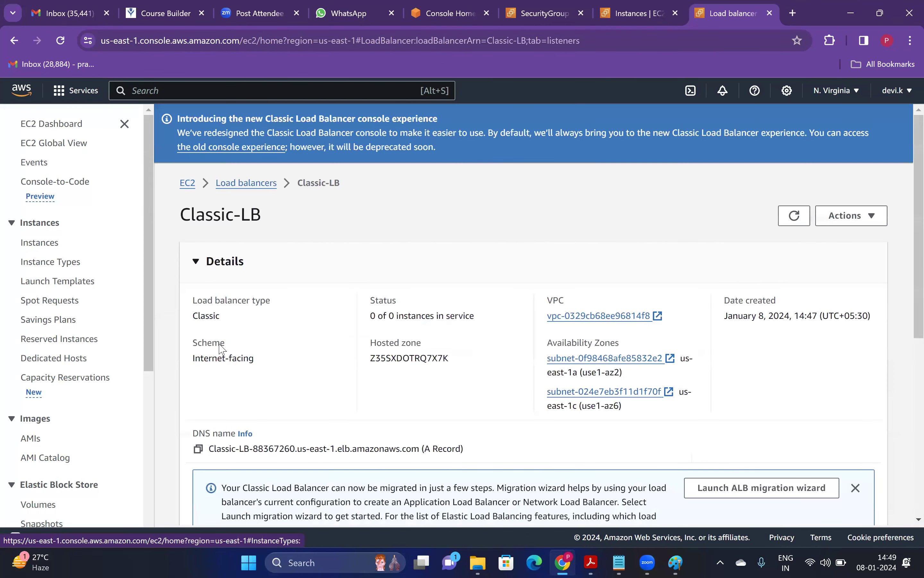
{"action": "scroll", "coordinate": [208, 318], "scroll_direction": "down", "scroll_amount": 2}
{"action": "scroll", "coordinate": [208, 318], "scroll_direction": "down", "scroll_amount": 1}
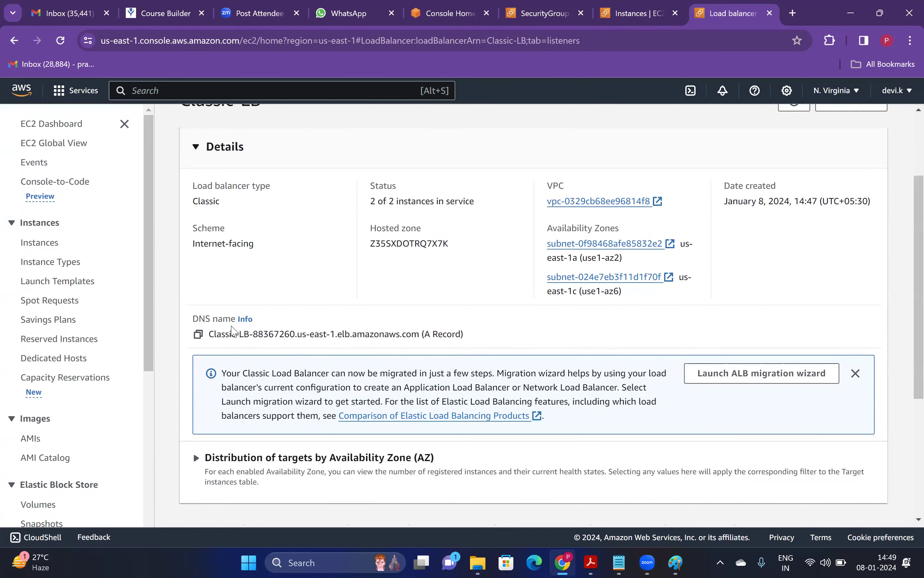
{"action": "left_click_drag", "start_coordinate": [193, 314], "coordinate": [231, 334]}
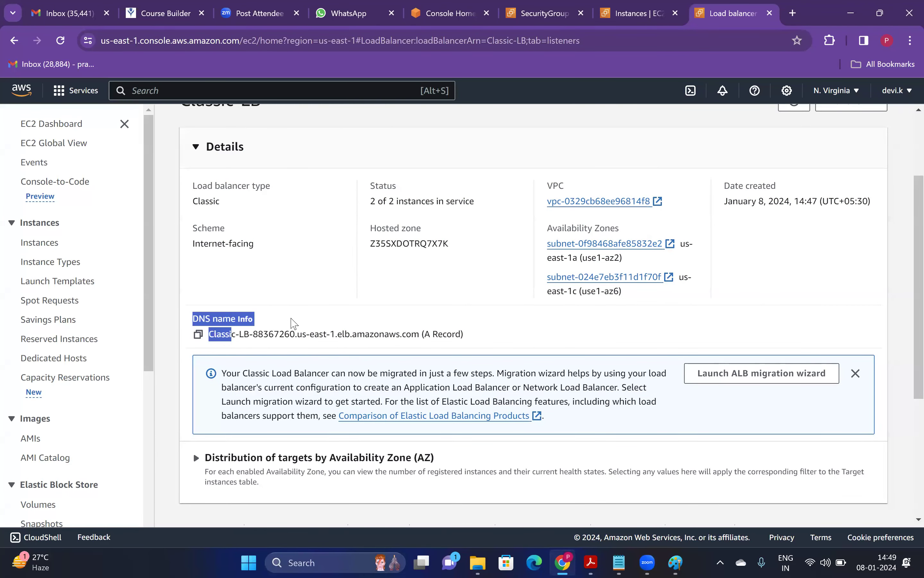
{"action": "left_click", "coordinate": [293, 323]}
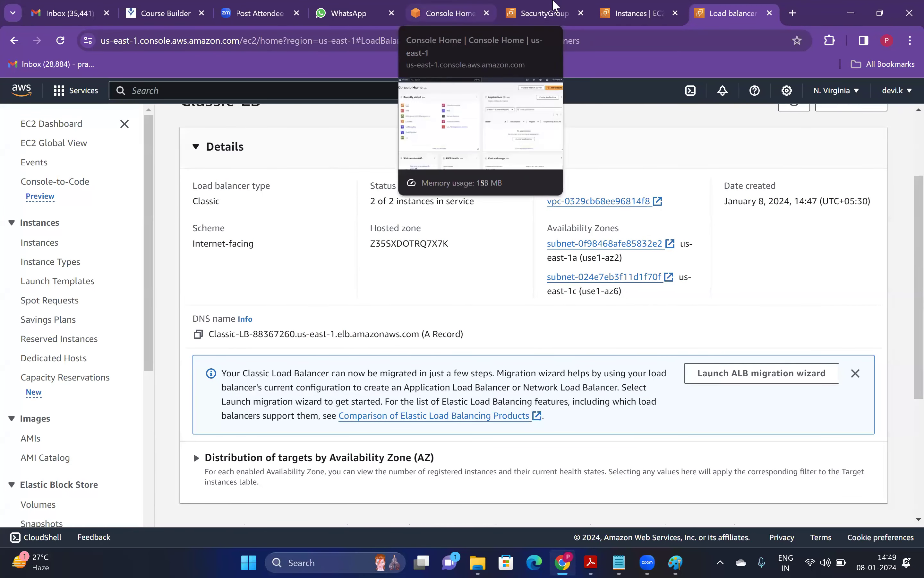
- Copy the DNS name of Classic-LB and open it in a new browser tab
{"action": "left_click", "coordinate": [538, 13]}
{"action": "key", "text": "ctrl+Tab"}
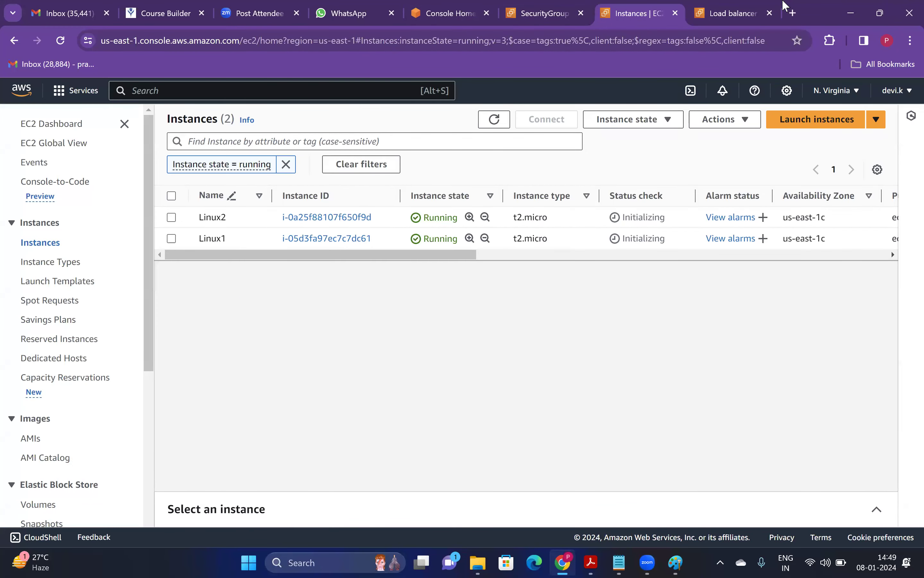
{"action": "key", "text": "ctrl+Tab"}
{"action": "left_click", "coordinate": [199, 335]}
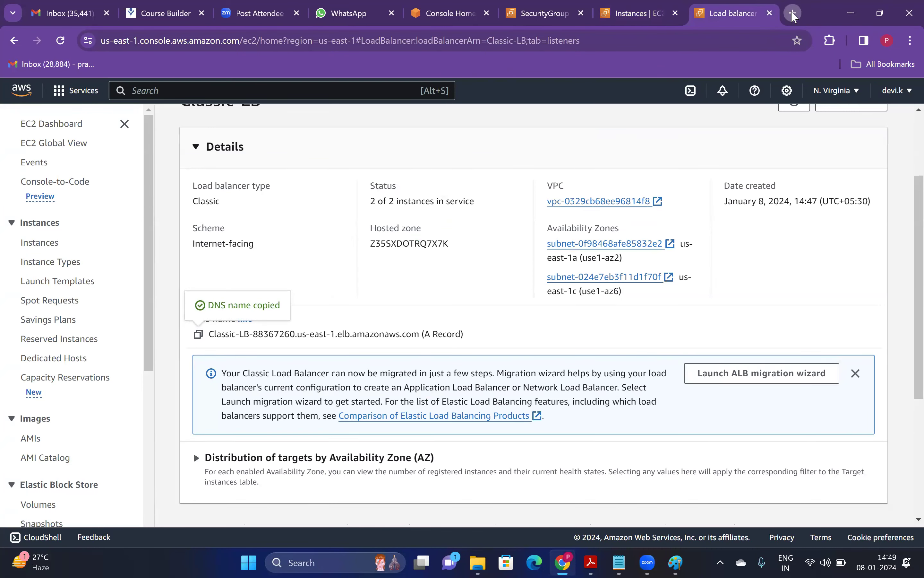
{"action": "left_click", "coordinate": [793, 14]}
{"action": "key", "text": "ctrl+v"}
{"action": "key", "text": "Return"}
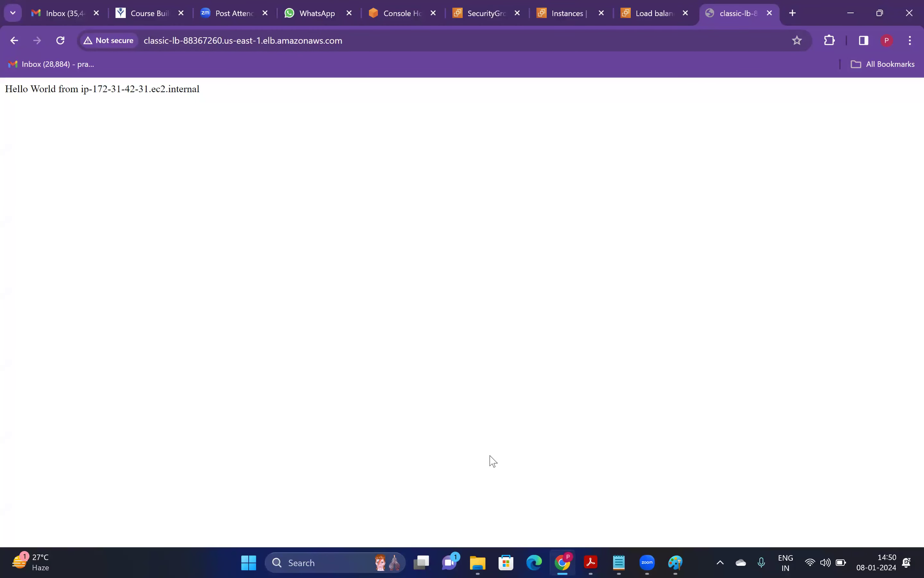
- Reload the load balancer's web page repeatedly to see which instance answers each request
{"action": "left_click", "coordinate": [65, 40]}
{"action": "left_click", "coordinate": [63, 40]}
{"action": "left_click", "coordinate": [63, 40]}
{"action": "left_click", "coordinate": [63, 40]}
{"action": "left_click", "coordinate": [63, 40]}
{"action": "left_click", "coordinate": [62, 39]}
{"action": "left_click", "coordinate": [63, 40]}
{"action": "left_click", "coordinate": [62, 38]}
{"action": "left_click", "coordinate": [62, 38]}
{"action": "left_click", "coordinate": [62, 39]}
{"action": "left_click", "coordinate": [63, 38]}
{"action": "left_click", "coordinate": [63, 40]}
{"action": "left_click", "coordinate": [62, 40]}
{"action": "left_click", "coordinate": [63, 40]}
{"action": "left_click", "coordinate": [62, 40]}
{"action": "left_click", "coordinate": [62, 40]}
{"action": "left_click", "coordinate": [62, 38]}
{"action": "left_click", "coordinate": [62, 38]}
{"action": "left_click", "coordinate": [62, 38]}
- Check the running instances list, then return to the load balancer's page and keep reloading it to compare responses
{"action": "left_click", "coordinate": [554, 12]}
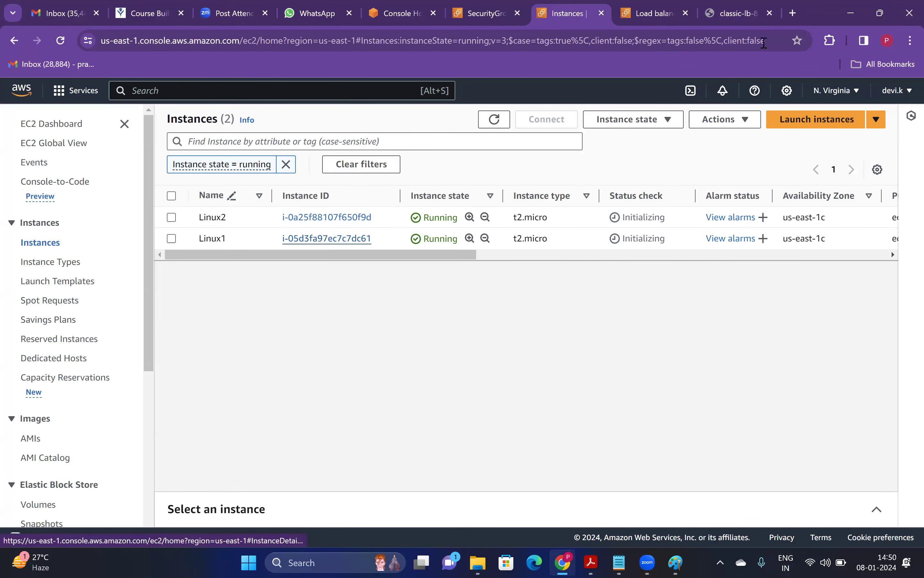
{"action": "left_click", "coordinate": [730, 7]}
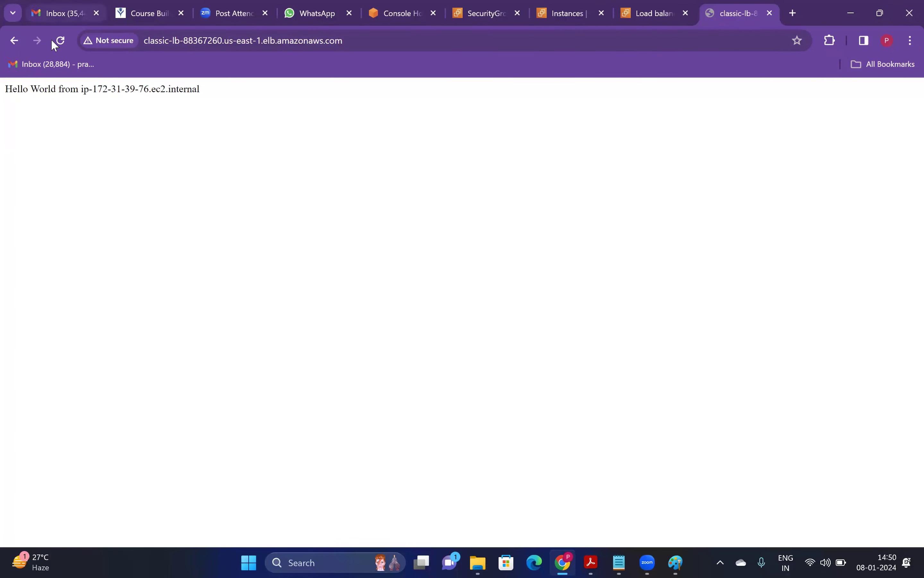
{"action": "left_click", "coordinate": [59, 40]}
{"action": "left_click", "coordinate": [59, 40]}
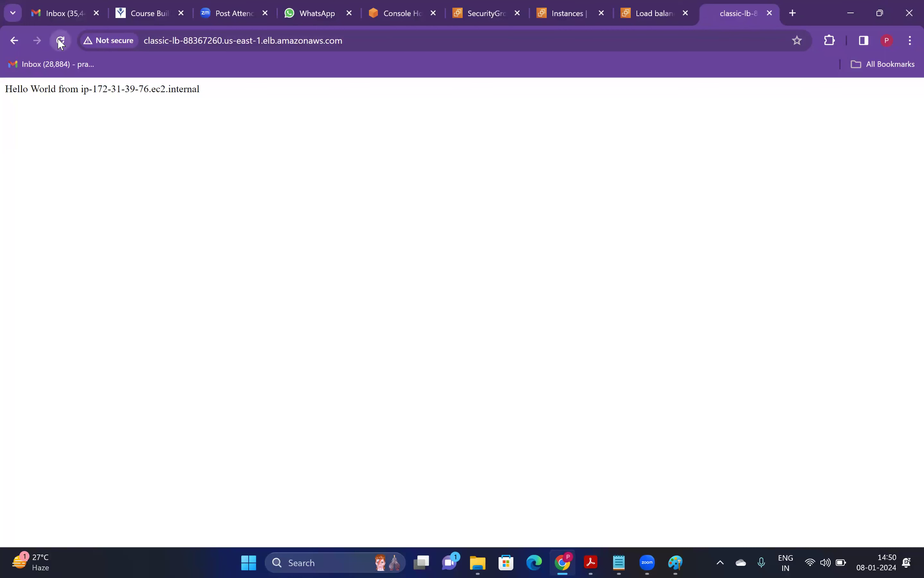
{"action": "left_click", "coordinate": [60, 40]}
{"action": "left_click", "coordinate": [60, 39]}
{"action": "left_click", "coordinate": [59, 40]}
{"action": "left_click", "coordinate": [60, 40]}
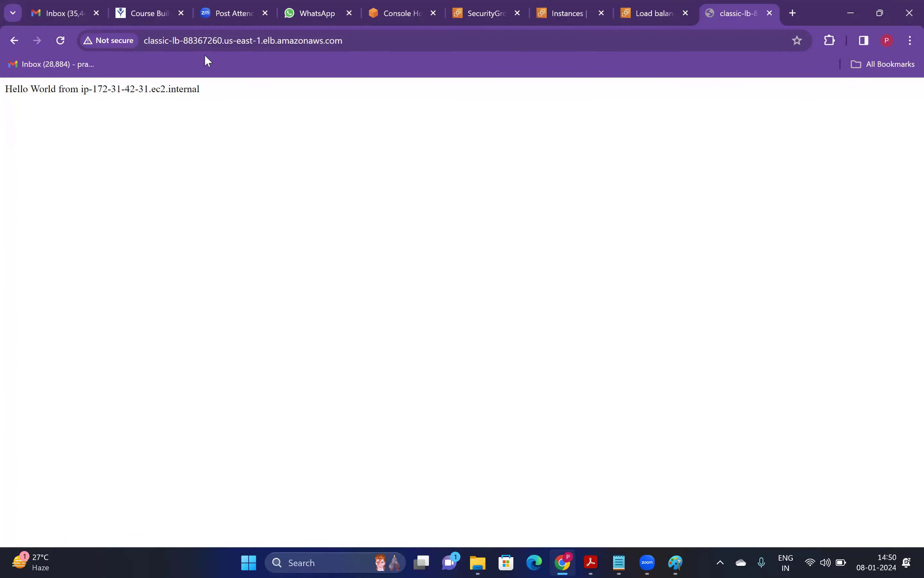
{"action": "left_click", "coordinate": [60, 41]}
{"action": "left_click", "coordinate": [61, 40]}
{"action": "left_click", "coordinate": [61, 40]}
{"action": "left_click", "coordinate": [60, 41]}
{"action": "left_click", "coordinate": [60, 41]}
{"action": "left_click", "coordinate": [60, 41]}
{"action": "left_click", "coordinate": [60, 41]}
{"action": "left_click", "coordinate": [60, 41]}
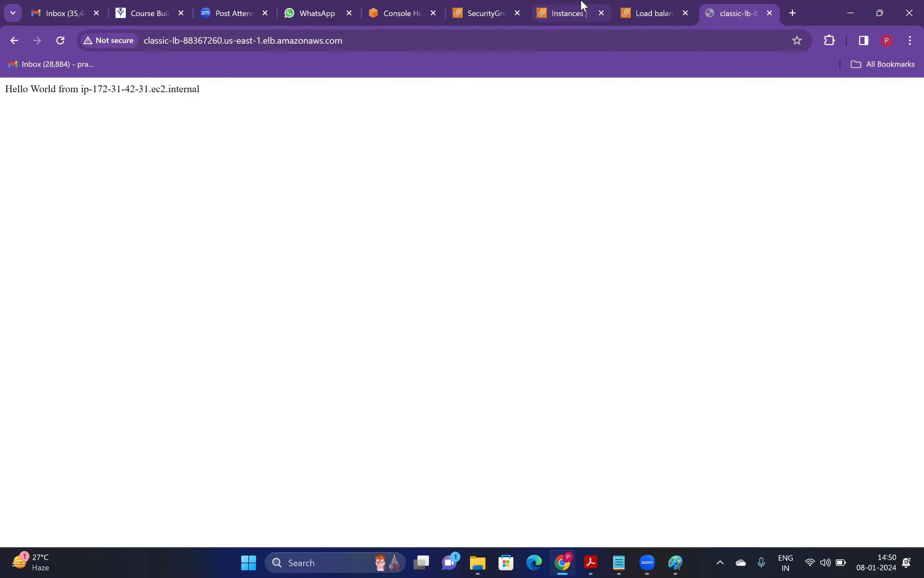
- Copy the public IPv4 address of Linux1 from its instance details and load it in a new browser tab
{"action": "left_click", "coordinate": [567, 13]}
{"action": "left_click", "coordinate": [322, 238]}
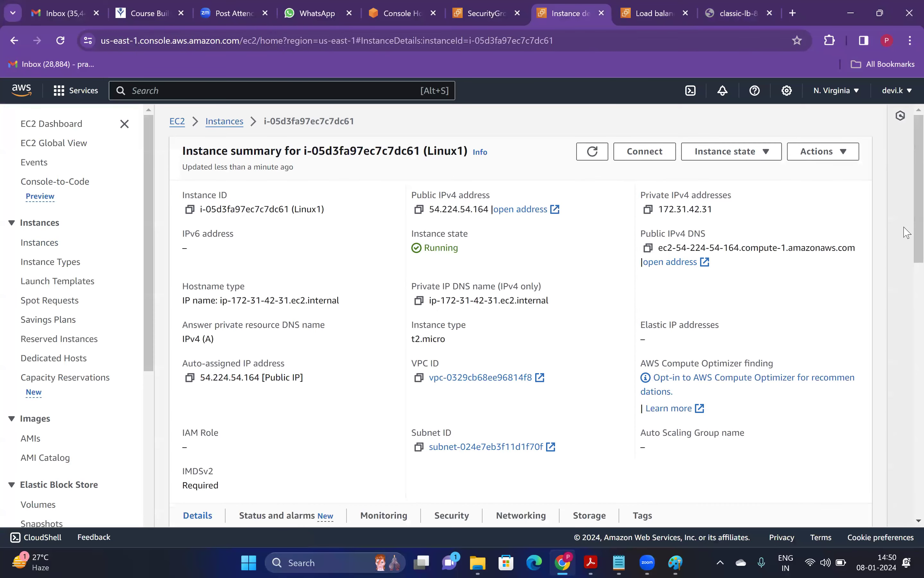
{"action": "scroll", "coordinate": [904, 241], "scroll_direction": "down", "scroll_amount": 2}
{"action": "scroll", "coordinate": [907, 214], "scroll_direction": "up", "scroll_amount": 2}
{"action": "scroll", "coordinate": [908, 252], "scroll_direction": "down", "scroll_amount": 3}
{"action": "scroll", "coordinate": [908, 252], "scroll_direction": "up", "scroll_amount": 3}
{"action": "left_click", "coordinate": [419, 210]}
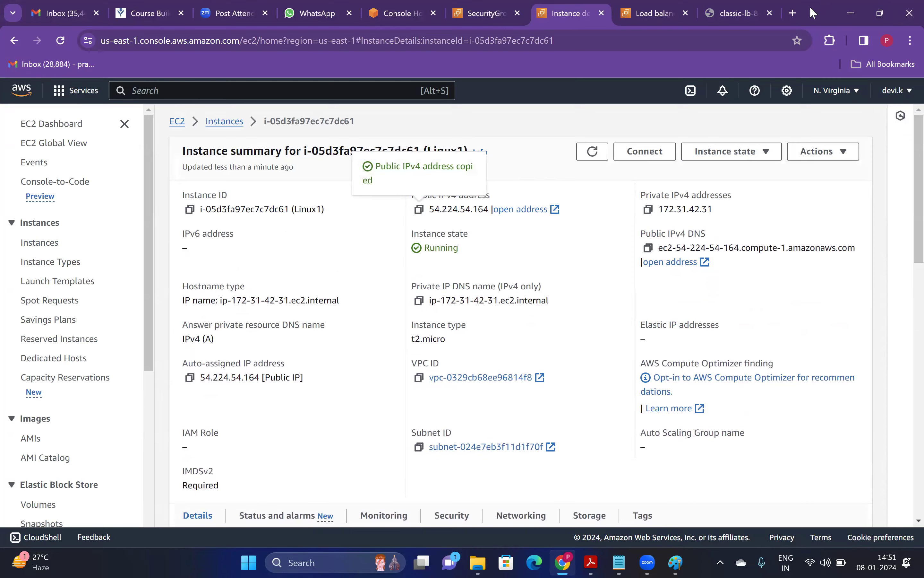
{"action": "left_click", "coordinate": [798, 11]}
{"action": "key", "text": "ctrl+v"}
{"action": "key", "text": "Return"}
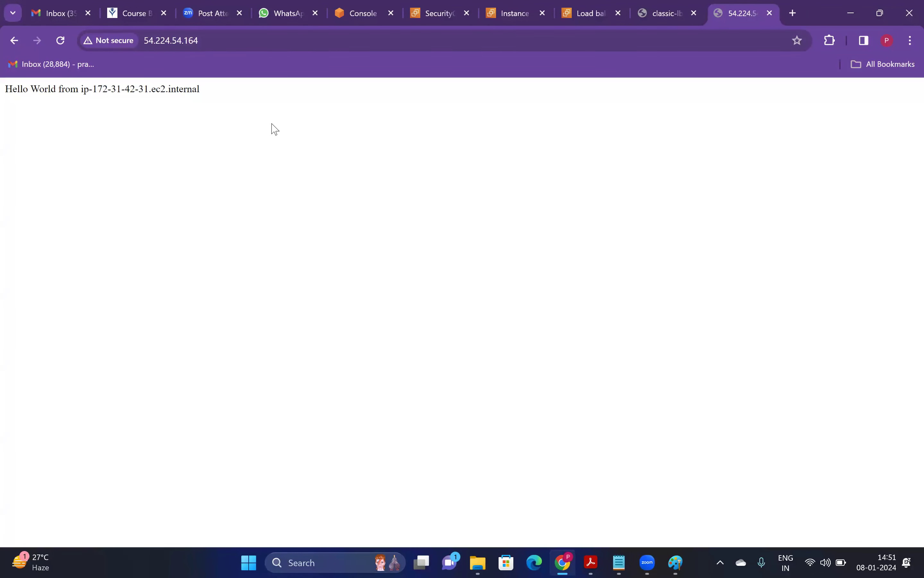
{"action": "left_click_drag", "start_coordinate": [214, 134], "coordinate": [122, 112]}
{"action": "left_click", "coordinate": [387, 131]}
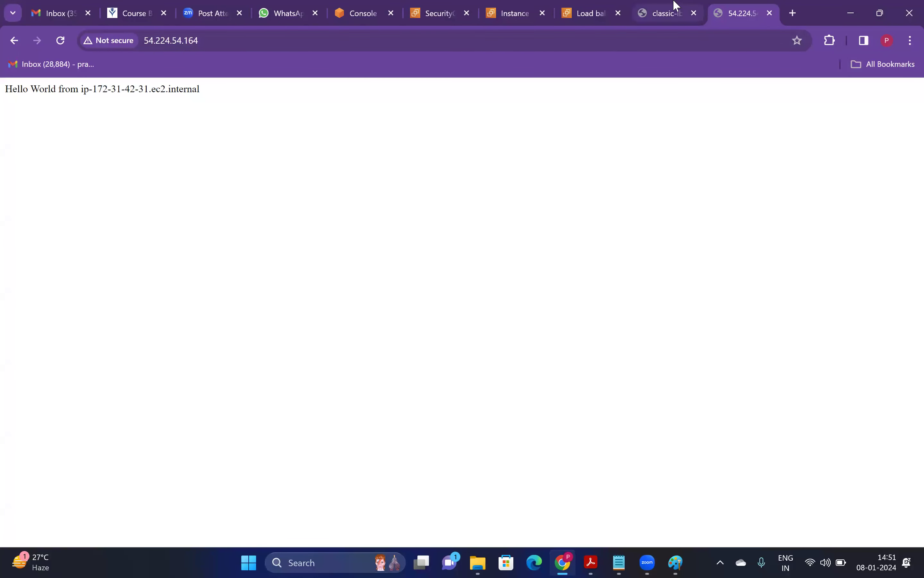
- Return to the Classic-LB web page and reload it repeatedly to compare its responses with the Linux1 page
{"action": "left_click", "coordinate": [673, 13]}
{"action": "left_click", "coordinate": [68, 40]}
{"action": "left_click", "coordinate": [67, 41]}
{"action": "left_click", "coordinate": [67, 40]}
{"action": "left_click", "coordinate": [67, 40]}
{"action": "left_click", "coordinate": [67, 41]}
{"action": "left_click", "coordinate": [67, 40]}
{"action": "left_click", "coordinate": [67, 40]}
{"action": "left_click", "coordinate": [64, 41]}
{"action": "left_click", "coordinate": [64, 41]}
{"action": "left_click", "coordinate": [64, 41]}
- Examine the address and response text of the page served directly by Linux1
{"action": "left_click", "coordinate": [733, 6]}
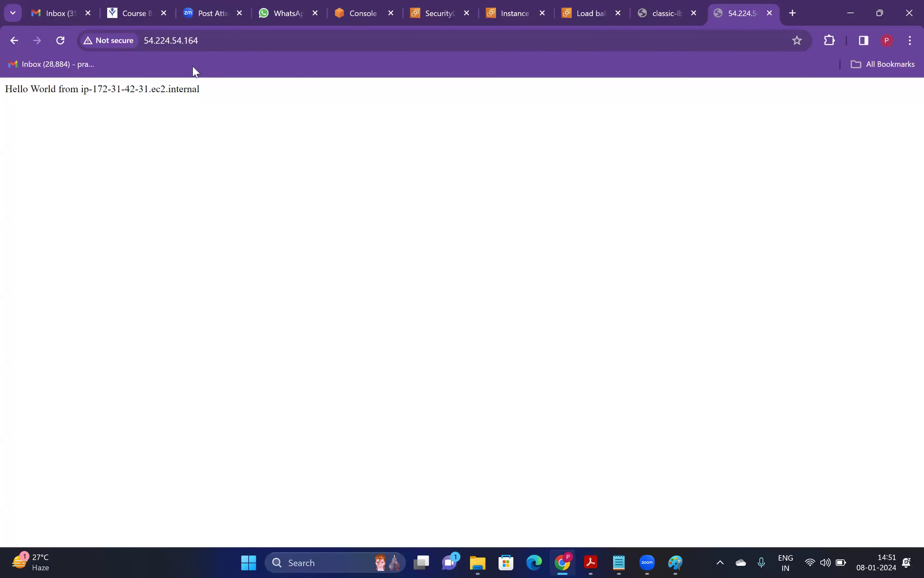
{"action": "left_click", "coordinate": [211, 44]}
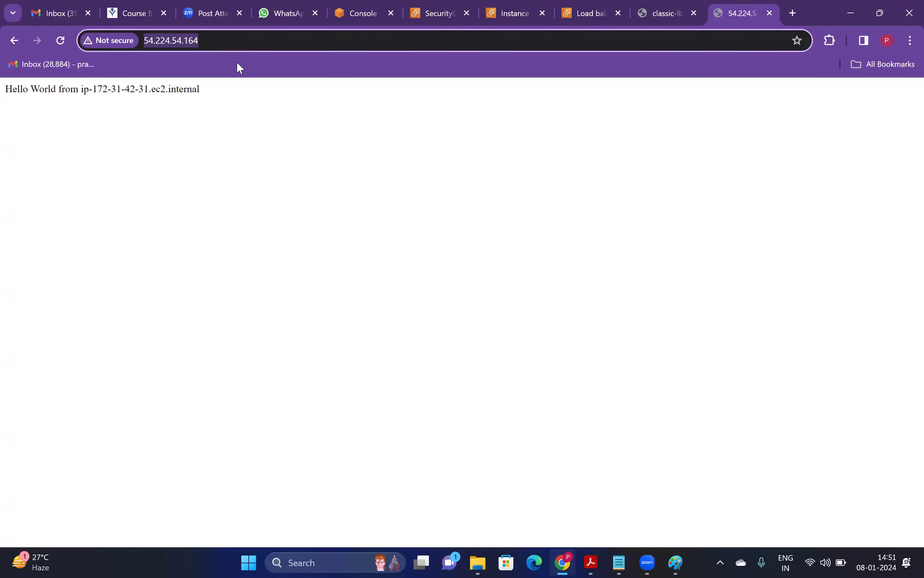
{"action": "left_click_drag", "start_coordinate": [215, 100], "coordinate": [47, 102]}
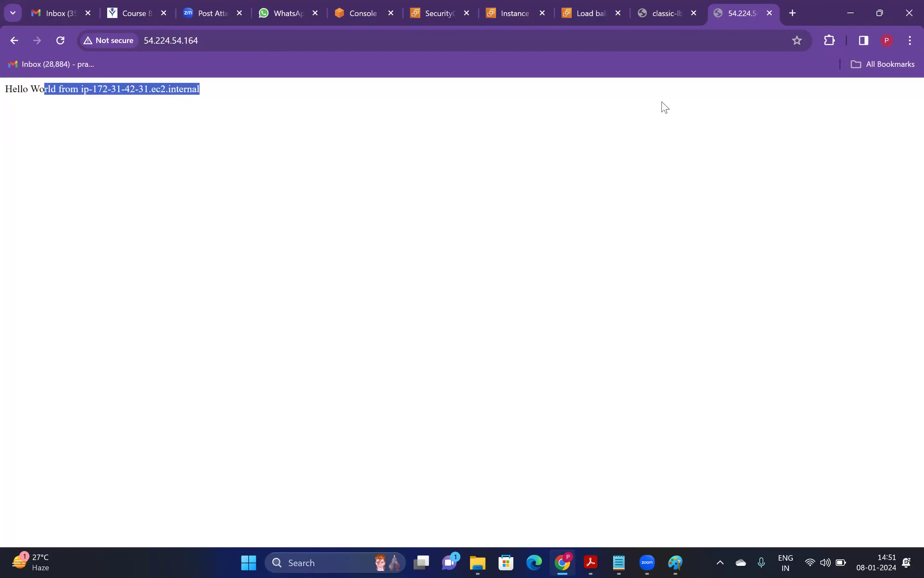
- Return to the running instances list and open the details of the Linux1 instance
{"action": "left_click", "coordinate": [512, 13]}
{"action": "left_click", "coordinate": [411, 6]}
{"action": "left_click", "coordinate": [514, 7]}
{"action": "left_click", "coordinate": [225, 123]}
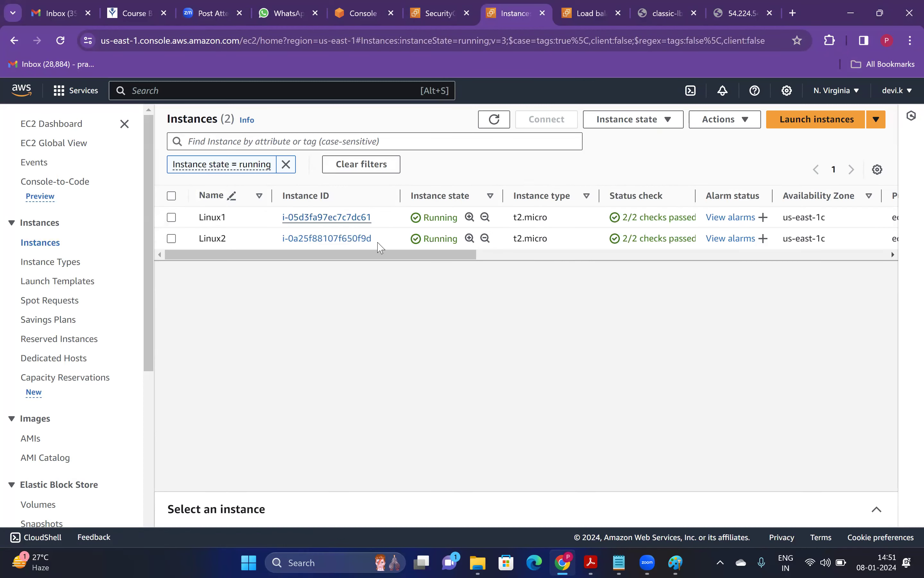
{"action": "left_click", "coordinate": [326, 224]}
- Open Linux1's security group, launch-wizard-42, from its security details in a new browser tab
{"action": "scroll", "coordinate": [559, 352], "scroll_direction": "down", "scroll_amount": 3}
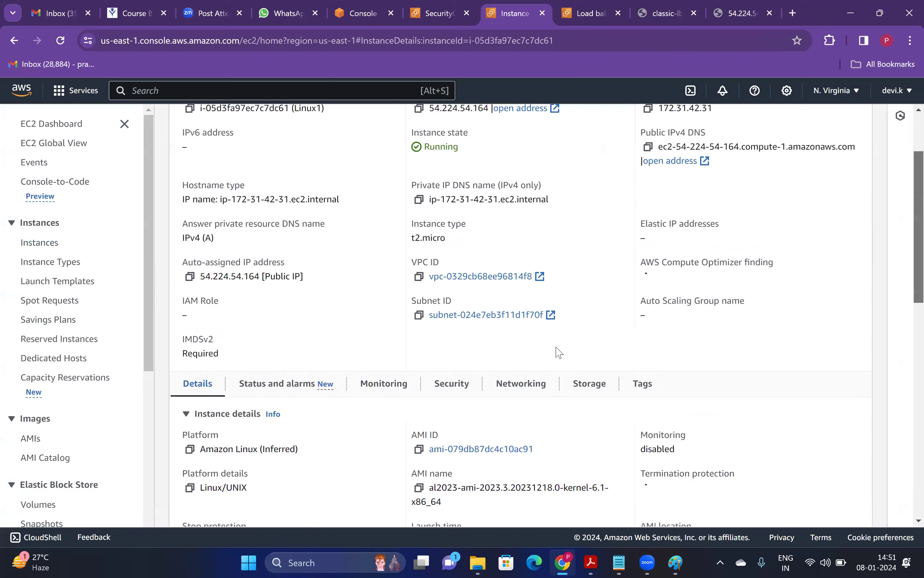
{"action": "scroll", "coordinate": [559, 352], "scroll_direction": "down", "scroll_amount": 3}
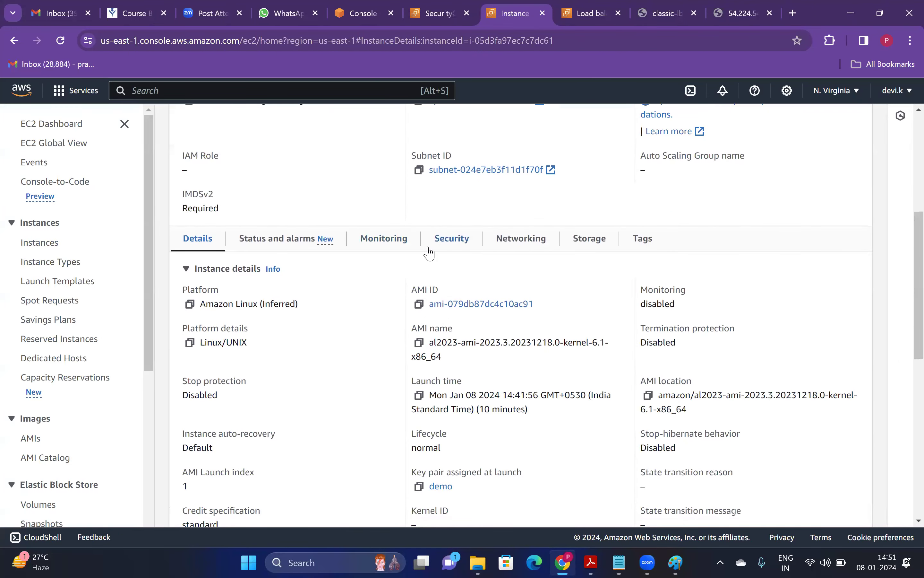
{"action": "left_click", "coordinate": [440, 241]}
{"action": "right_click", "coordinate": [314, 365]}
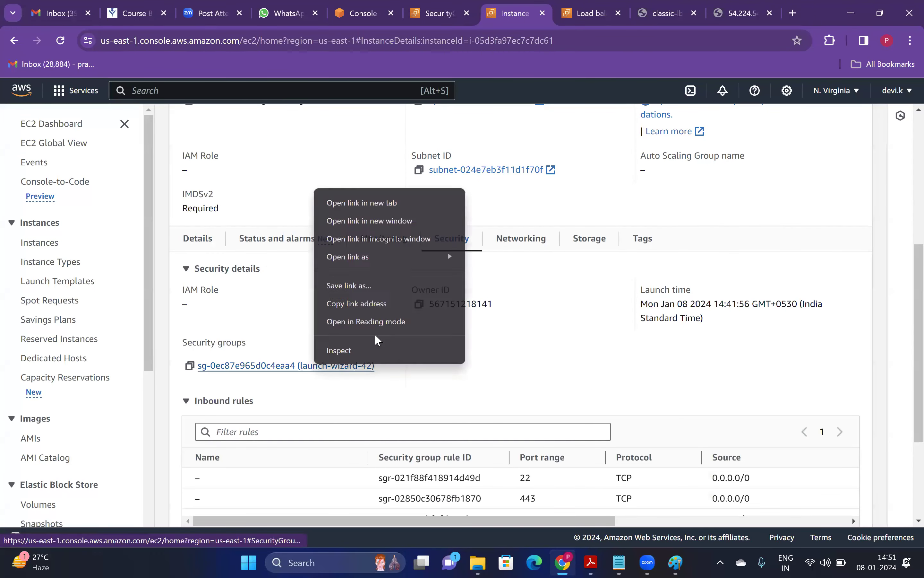
{"action": "left_click", "coordinate": [383, 203]}
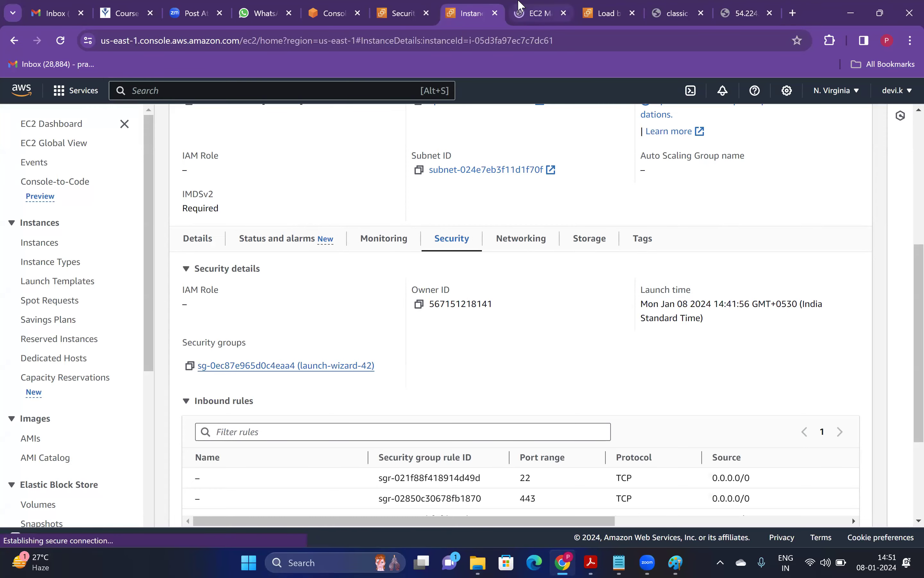
{"action": "left_click", "coordinate": [535, 13]}
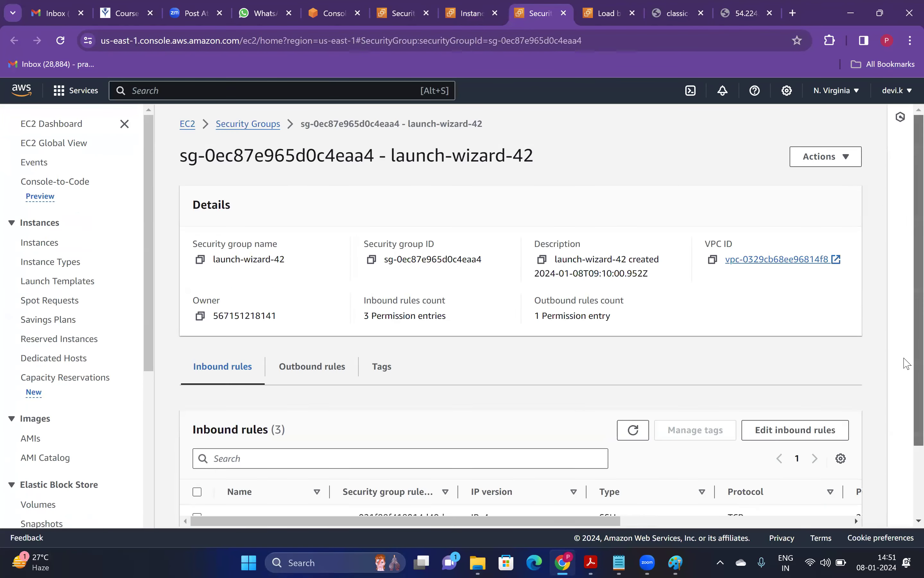
- Edit the inbound rules of launch-wizard-42 and delete its HTTPS and HTTP rules, keeping only SSH
{"action": "scroll", "coordinate": [907, 363], "scroll_direction": "down", "scroll_amount": 2}
{"action": "left_click", "coordinate": [792, 340]}
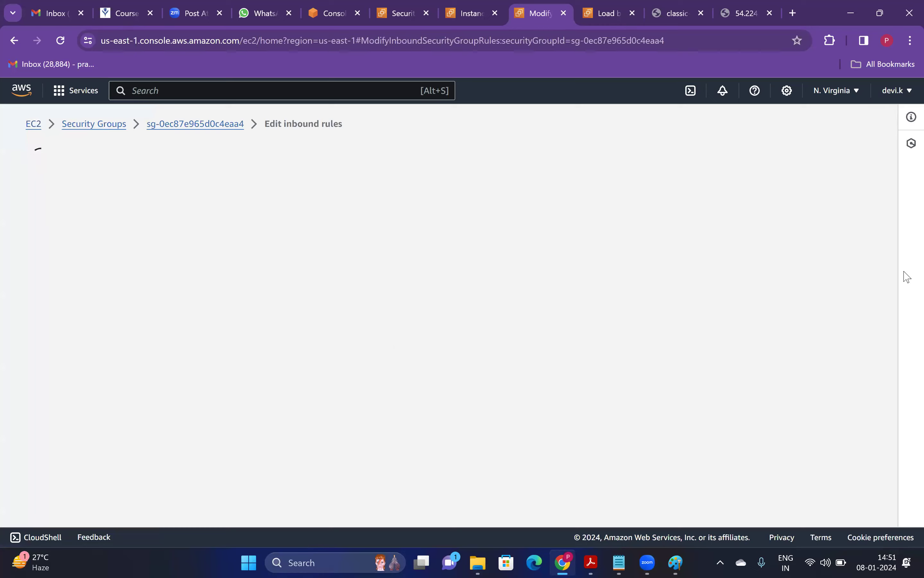
{"action": "scroll", "coordinate": [321, 321], "scroll_direction": "down", "scroll_amount": 2}
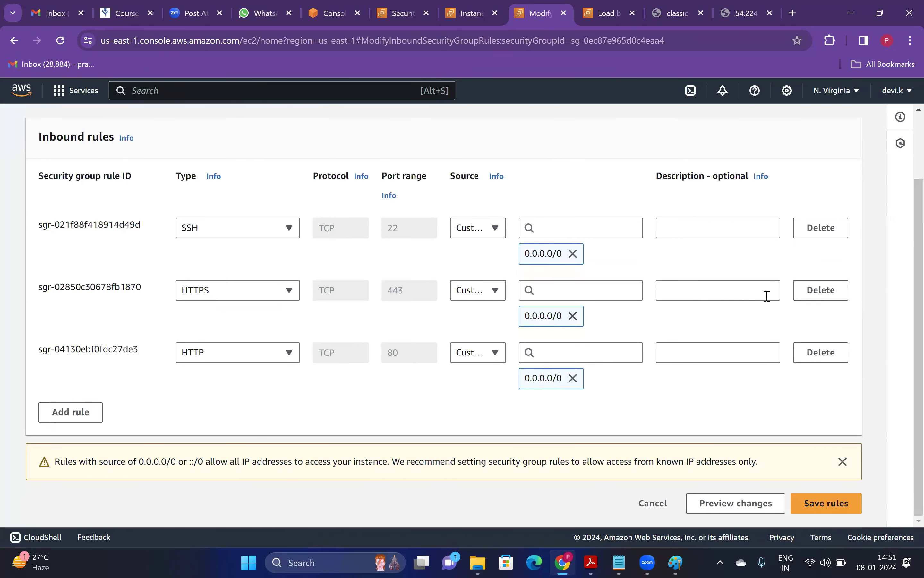
{"action": "left_click", "coordinate": [821, 290]}
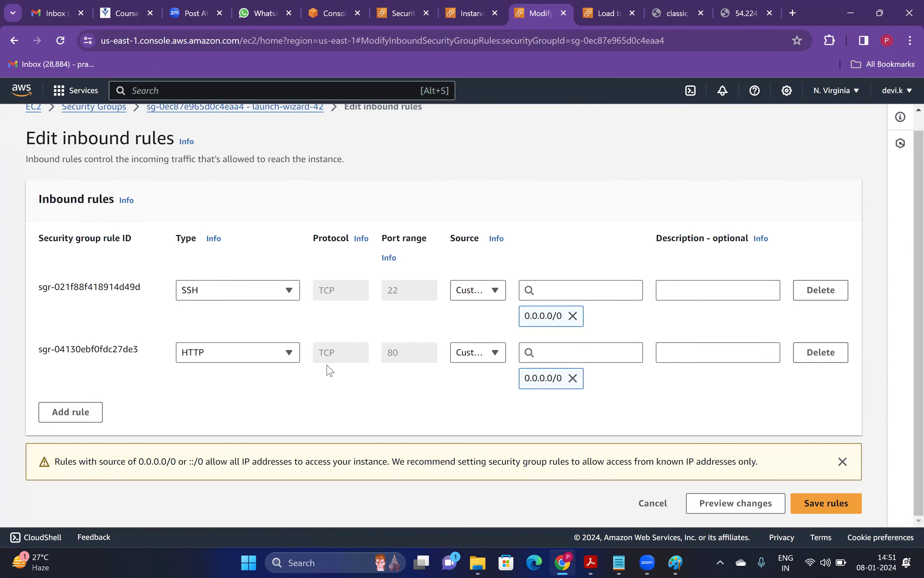
{"action": "left_click", "coordinate": [610, 354]}
{"action": "left_click", "coordinate": [490, 384]}
{"action": "left_click", "coordinate": [821, 351]}
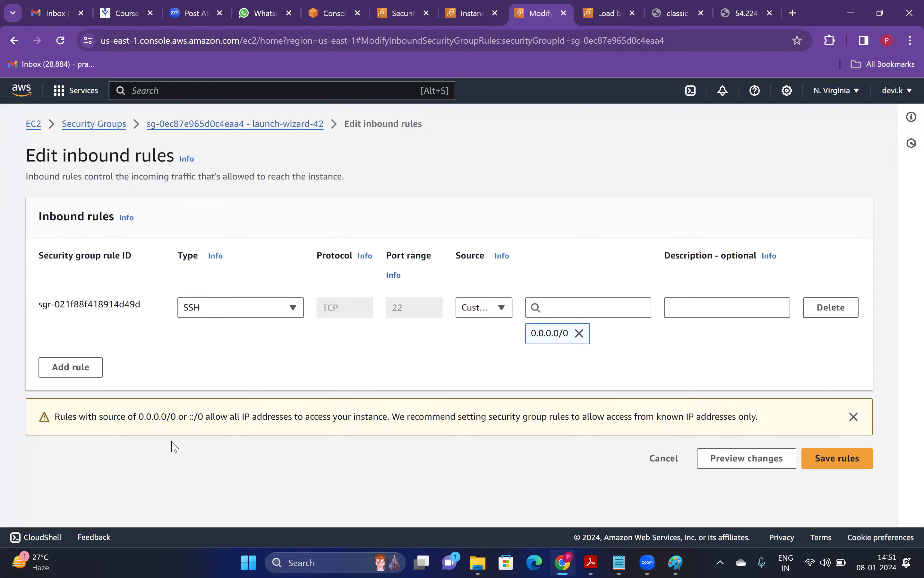
- Add an inbound HTTP rule whose source is the classic-lb-sg security group
{"action": "left_click", "coordinate": [71, 365]}
{"action": "left_click", "coordinate": [229, 377]}
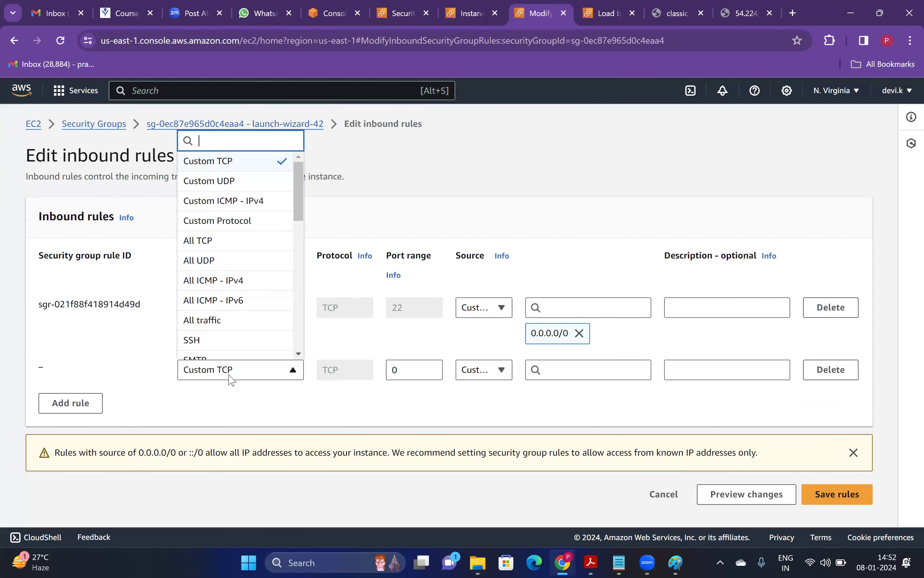
{"action": "type", "text": "http"}
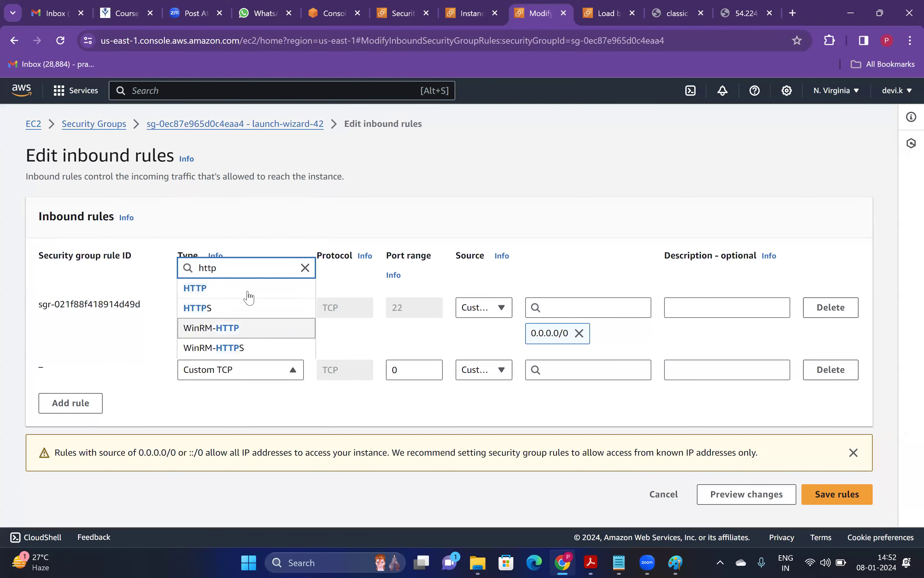
{"action": "left_click", "coordinate": [237, 288]}
{"action": "left_click", "coordinate": [575, 364]}
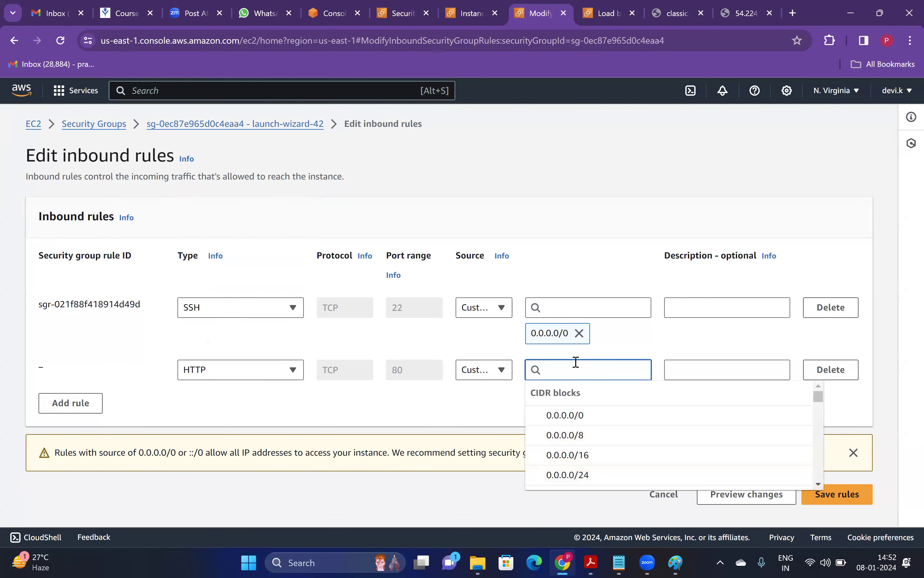
{"action": "type", "text": "cla"}
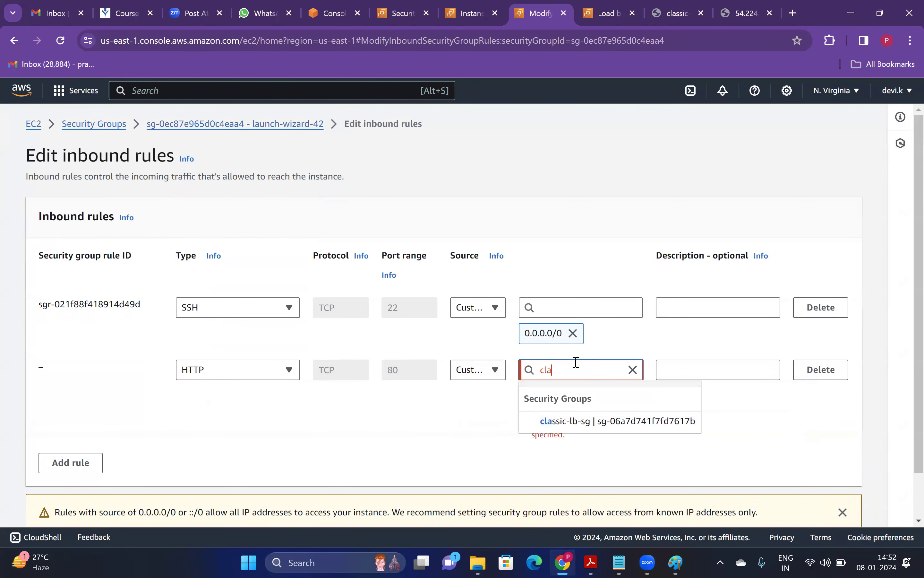
{"action": "type", "text": "s"}
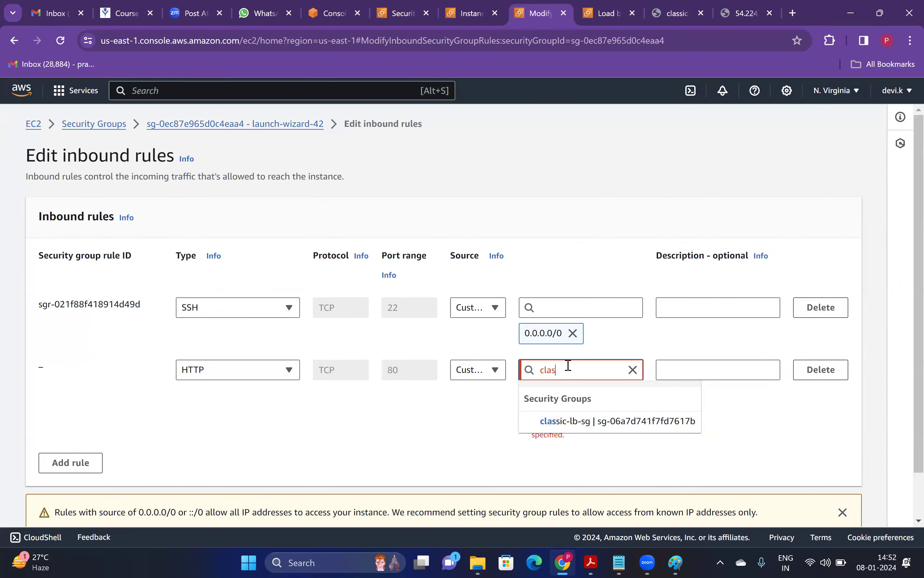
{"action": "left_click", "coordinate": [576, 421]}
{"action": "left_click", "coordinate": [685, 412]}
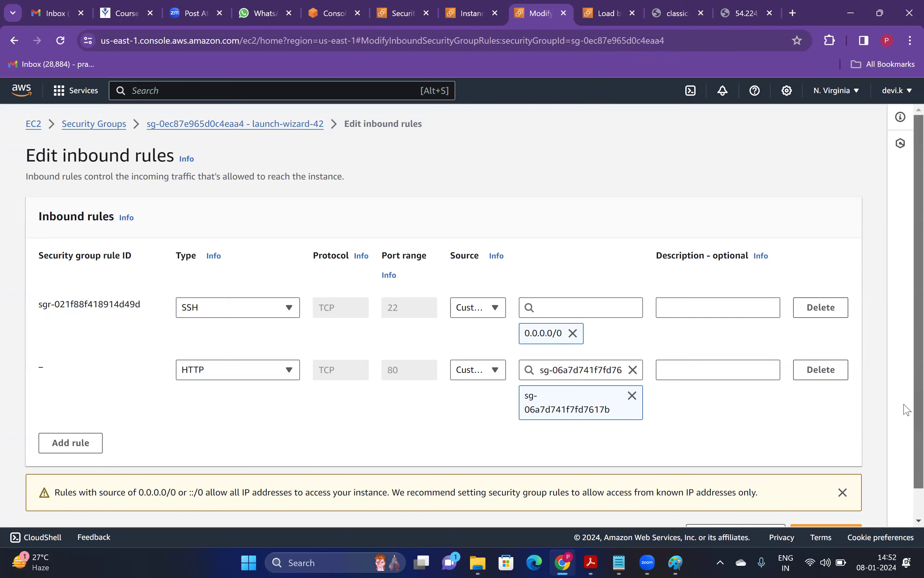
{"action": "scroll", "coordinate": [856, 516], "scroll_direction": "down", "scroll_amount": 1}
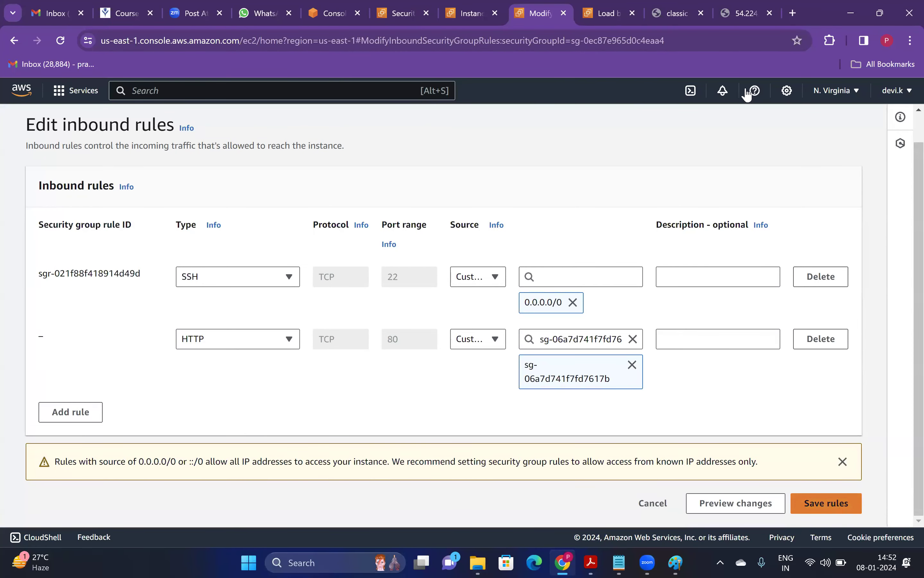
- Go back to the running instances list and open the details of the Linux2 instance
{"action": "left_click", "coordinate": [473, 11]}
{"action": "left_click", "coordinate": [406, 12]}
{"action": "left_click", "coordinate": [472, 13]}
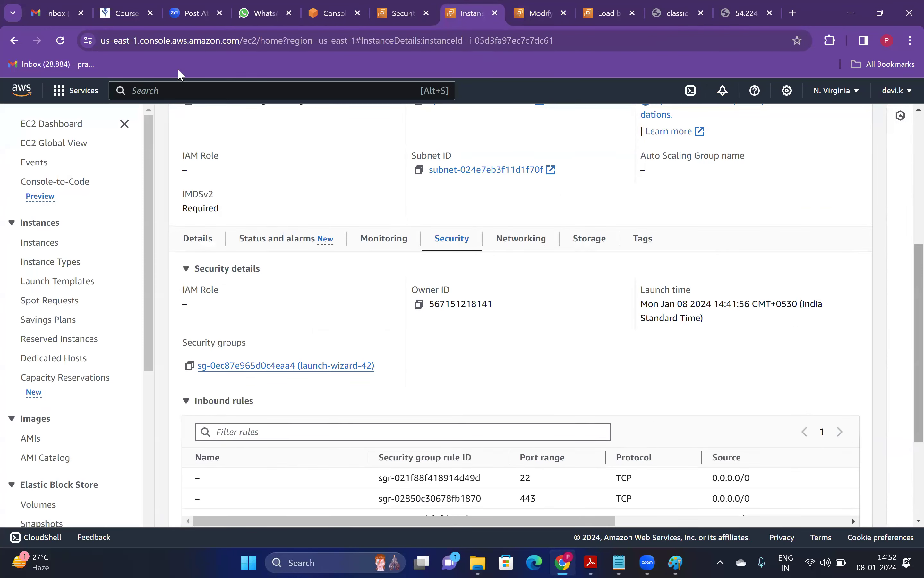
{"action": "scroll", "coordinate": [184, 124], "scroll_direction": "up", "scroll_amount": 5}
{"action": "left_click", "coordinate": [177, 122]}
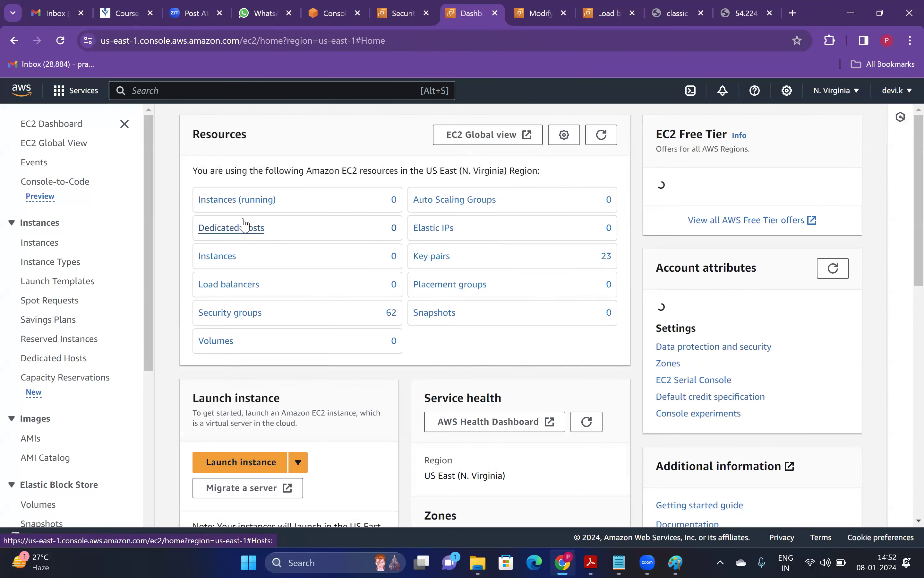
{"action": "left_click", "coordinate": [233, 202]}
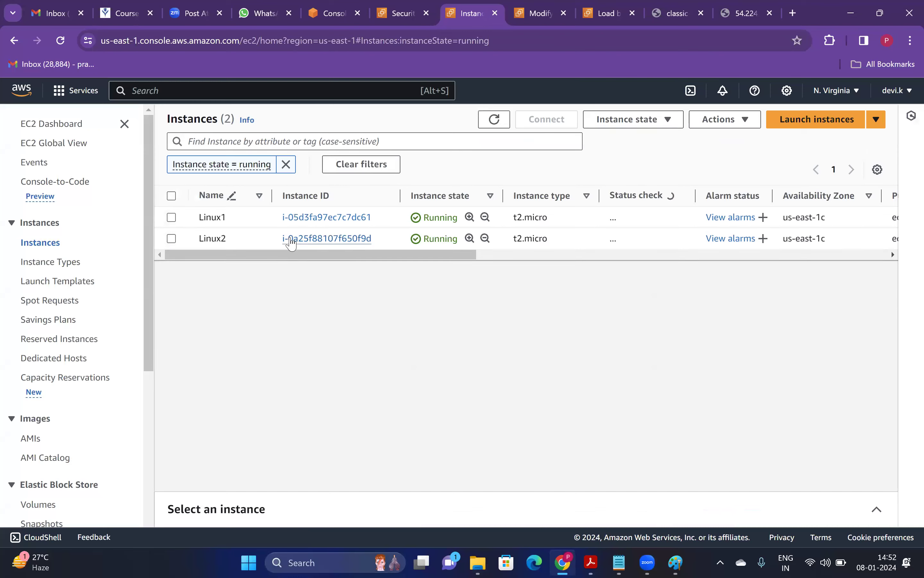
{"action": "left_click", "coordinate": [291, 241]}
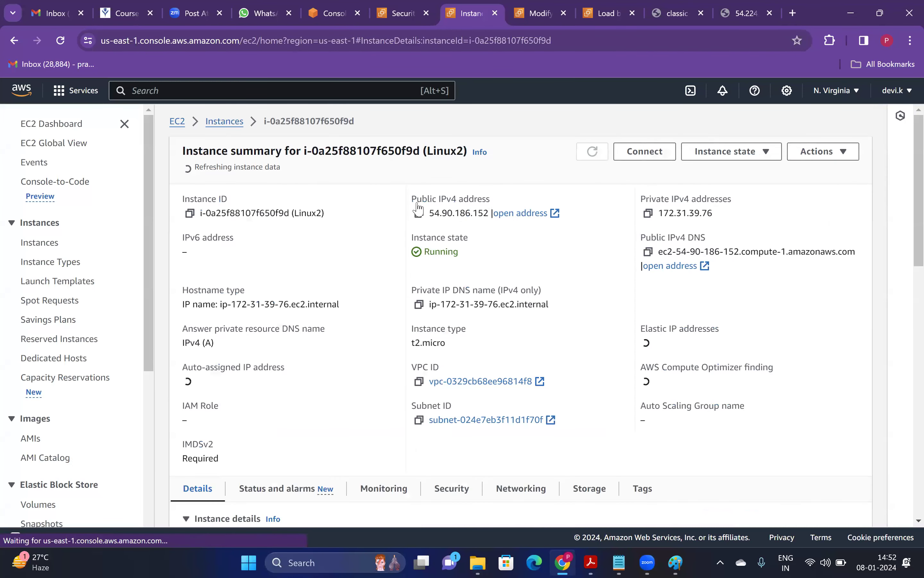
- Copy Linux2's public IPv4 address and load it in a new browser tab
{"action": "left_click", "coordinate": [418, 209]}
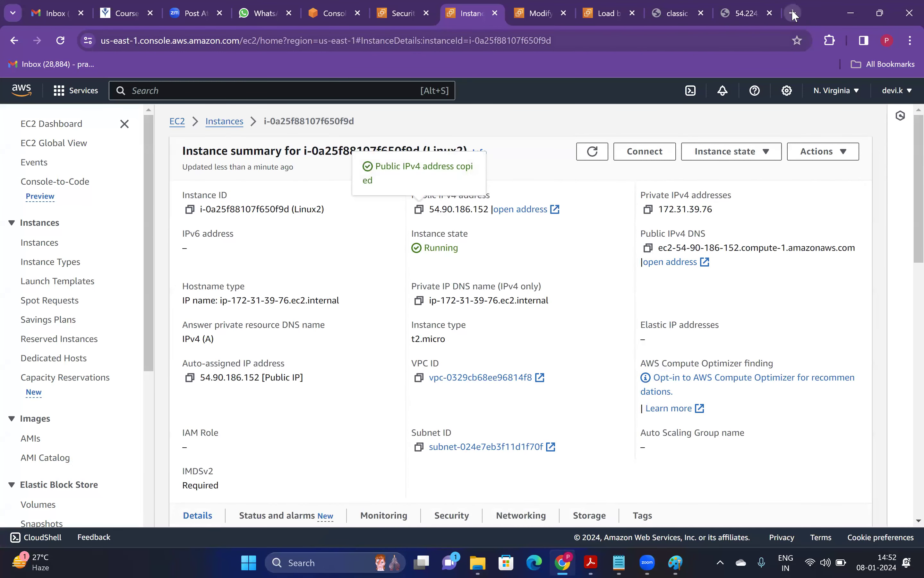
{"action": "left_click", "coordinate": [795, 13]}
{"action": "key", "text": "ctrl+v"}
{"action": "key", "text": "Return"}
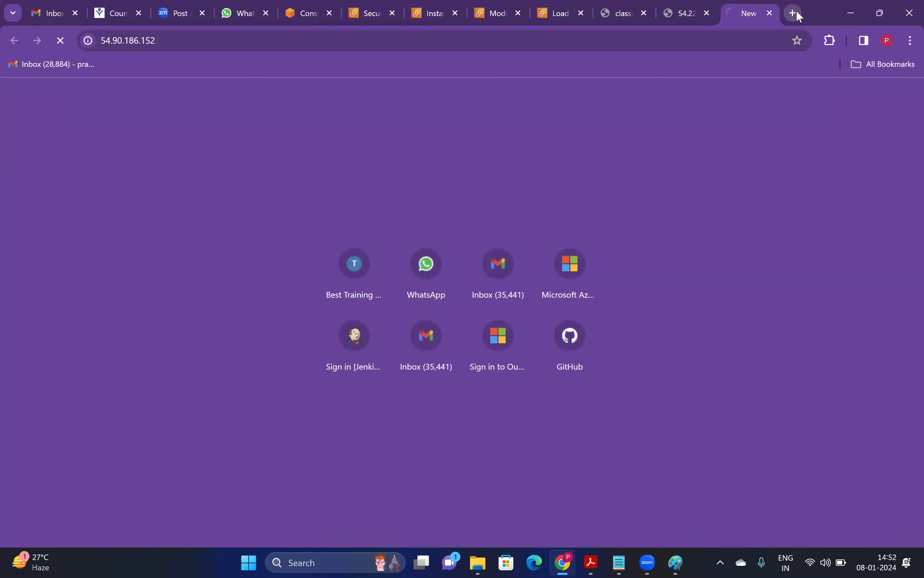
- Compare the response text of the page served directly by Linux1 with the Linux2 page
{"action": "left_click", "coordinate": [689, 5]}
{"action": "left_click", "coordinate": [237, 84]}
{"action": "left_click", "coordinate": [748, 8]}
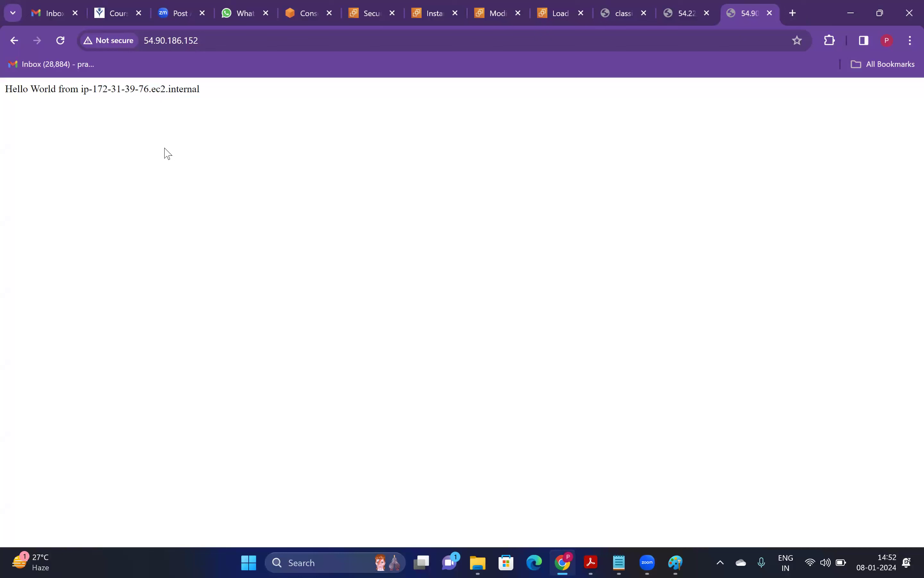
- Return to the Classic-LB web page, reload it several times to compare responses, and check its DNS address
{"action": "left_click", "coordinate": [644, 10]}
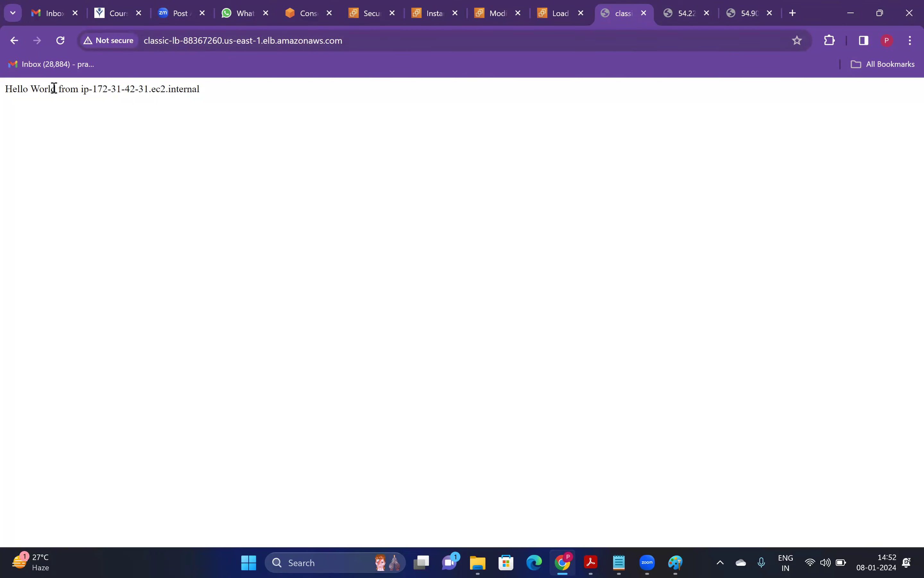
{"action": "left_click", "coordinate": [63, 41]}
{"action": "left_click", "coordinate": [63, 42]}
{"action": "left_click", "coordinate": [61, 41]}
{"action": "left_click", "coordinate": [61, 41]}
{"action": "left_click", "coordinate": [311, 38]}
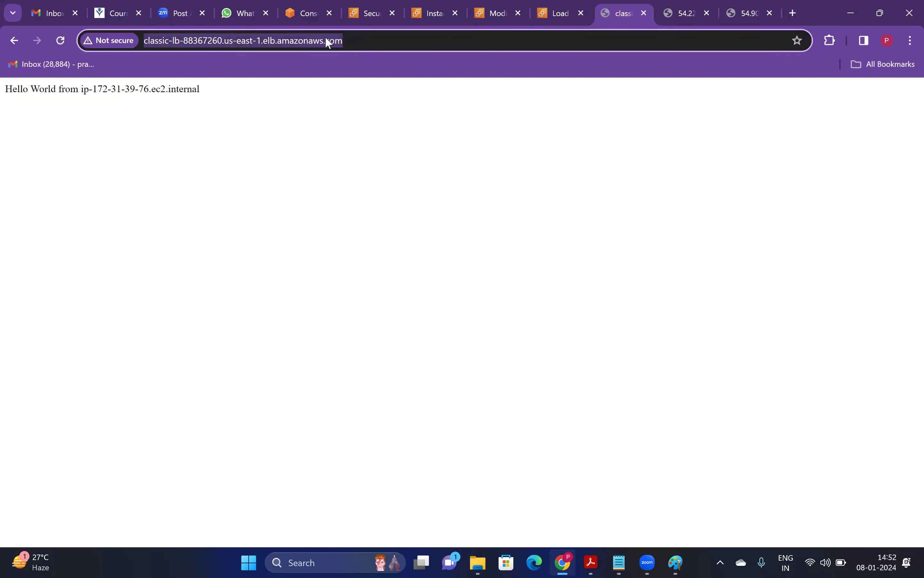
- Reload the Linux1 and Linux2 pages through their public IP addresses to check direct access
{"action": "left_click", "coordinate": [678, 11]}
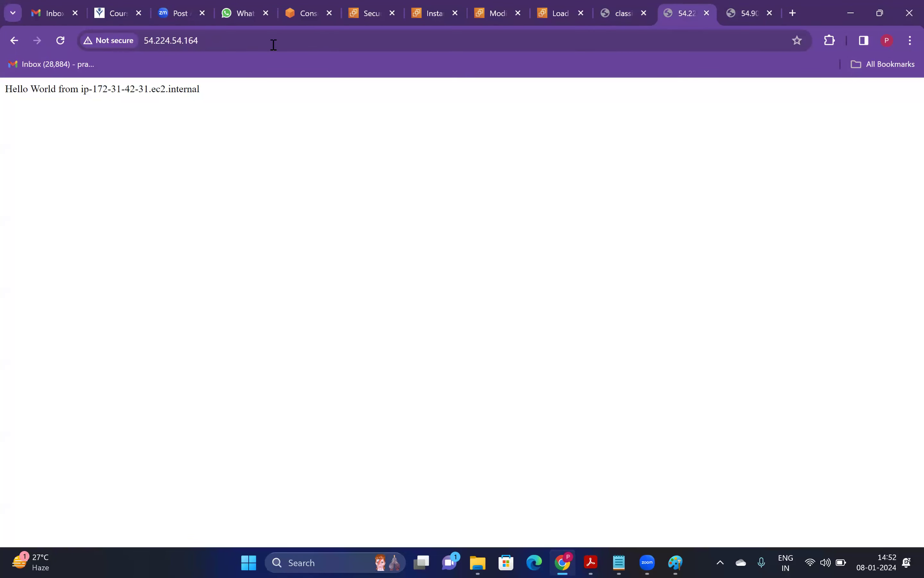
{"action": "left_click", "coordinate": [60, 40]}
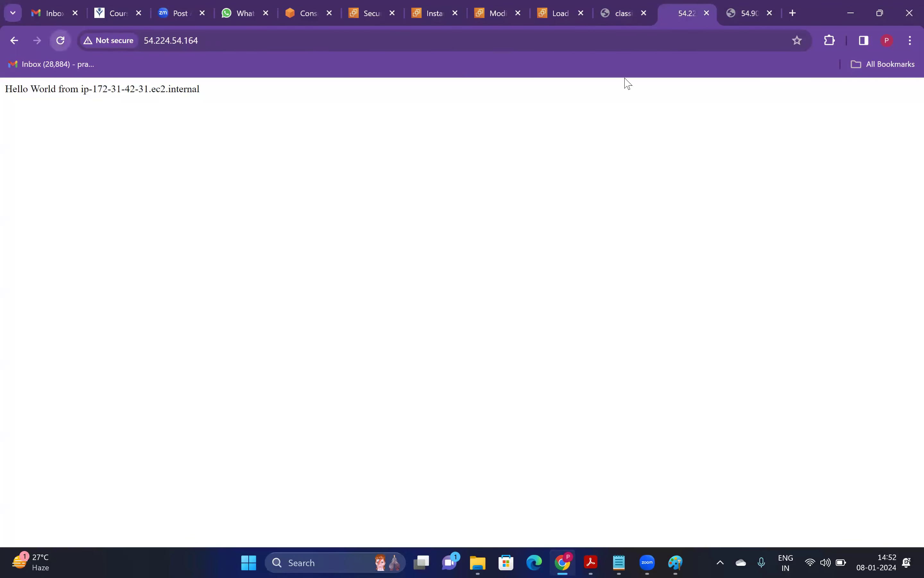
{"action": "left_click", "coordinate": [749, 13]}
{"action": "left_click", "coordinate": [61, 40]}
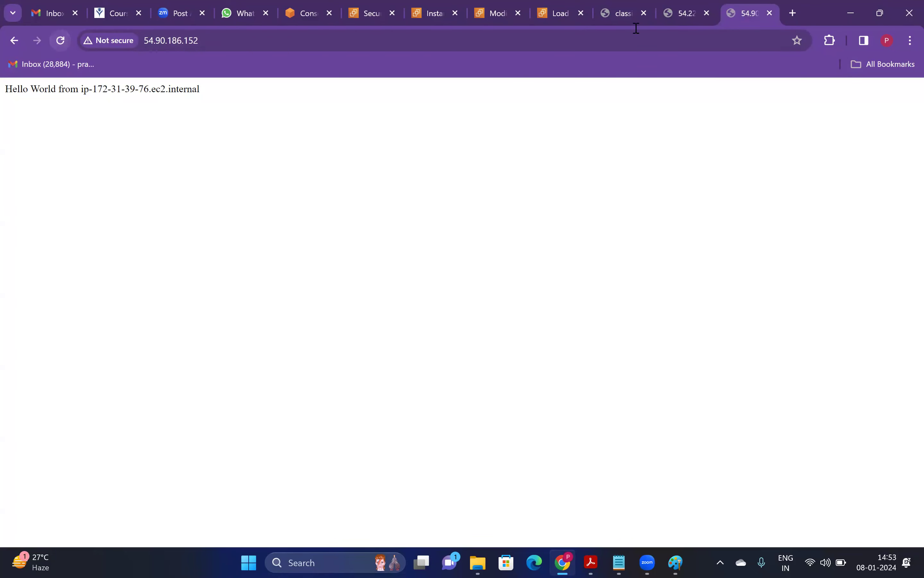
- Return to the edited launch-wizard-42 inbound rules, save them, and dismiss the notification
{"action": "left_click", "coordinate": [559, 13]}
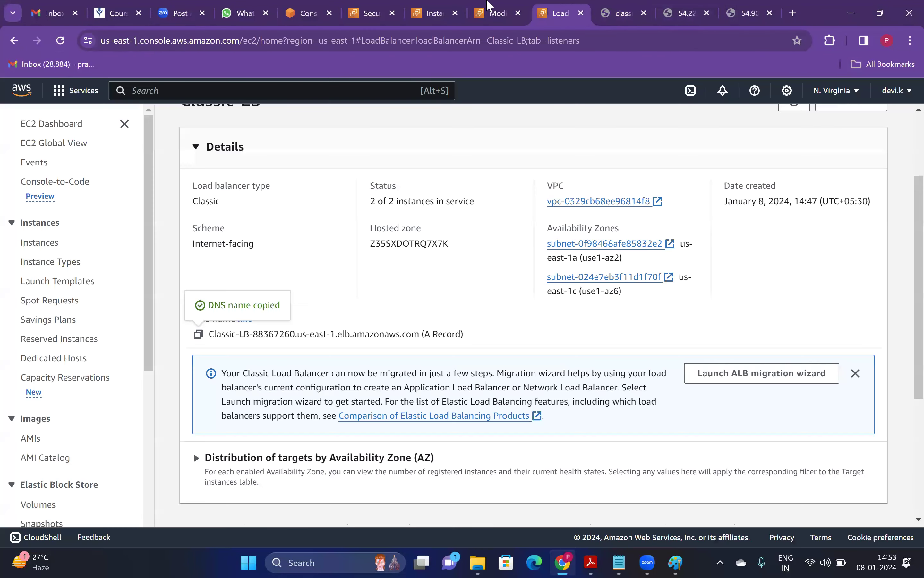
{"action": "left_click", "coordinate": [496, 13]}
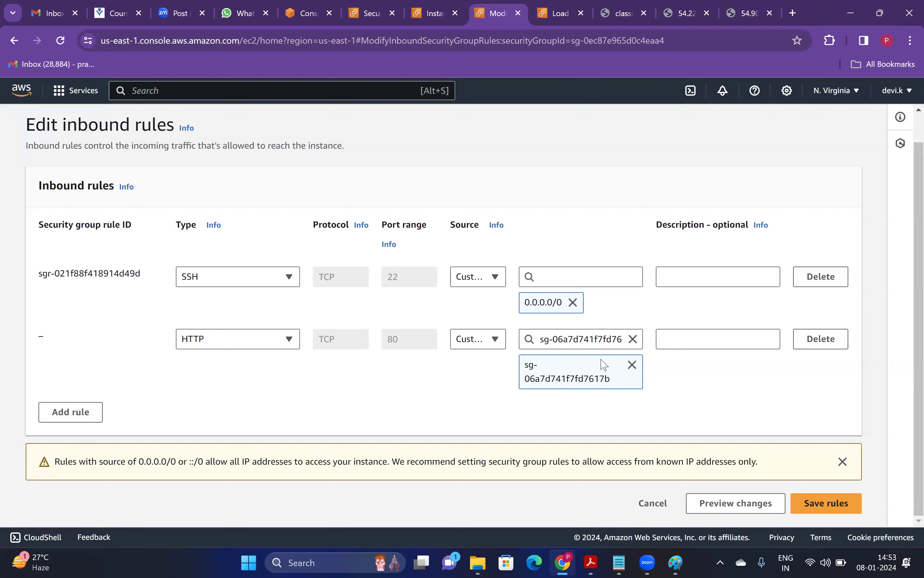
{"action": "left_click", "coordinate": [830, 508]}
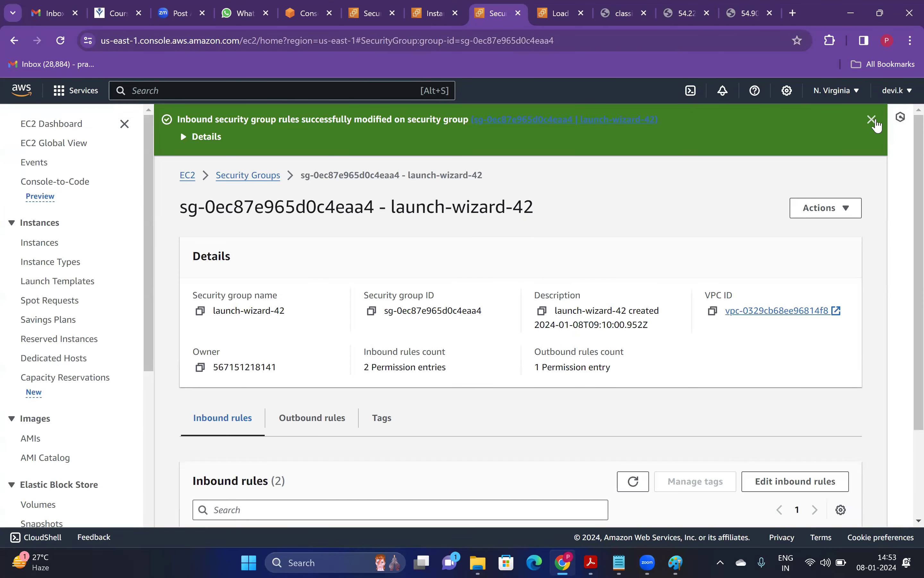
{"action": "left_click", "coordinate": [872, 119]}
- Reload the Linux1 page by public IP and the Classic-LB page several times, comparing them with the Linux2 page at 54.90.186.152
{"action": "left_click", "coordinate": [688, 12]}
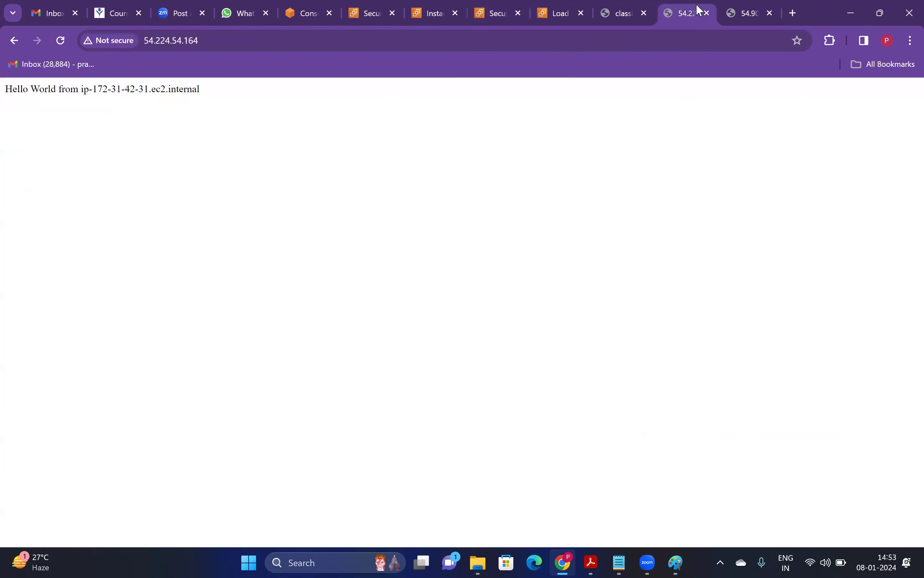
{"action": "left_click", "coordinate": [60, 42]}
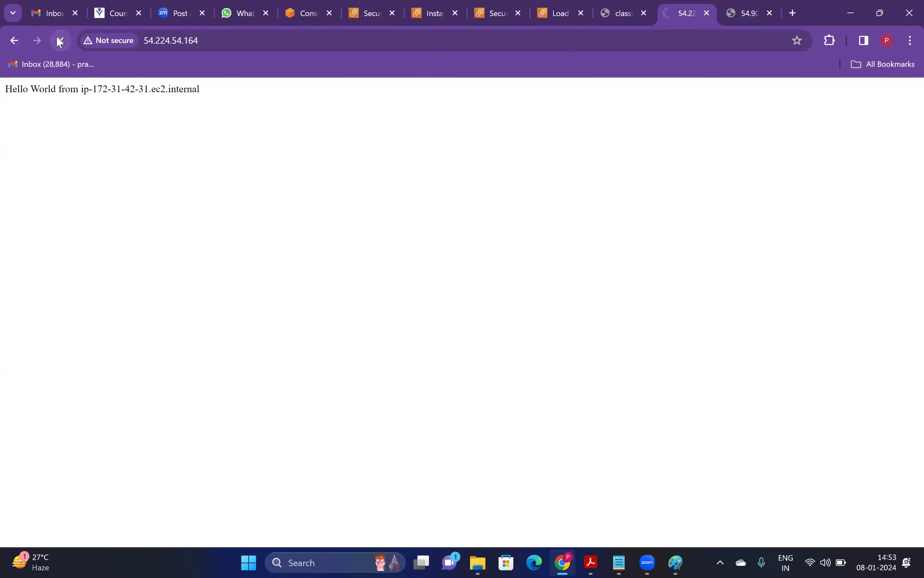
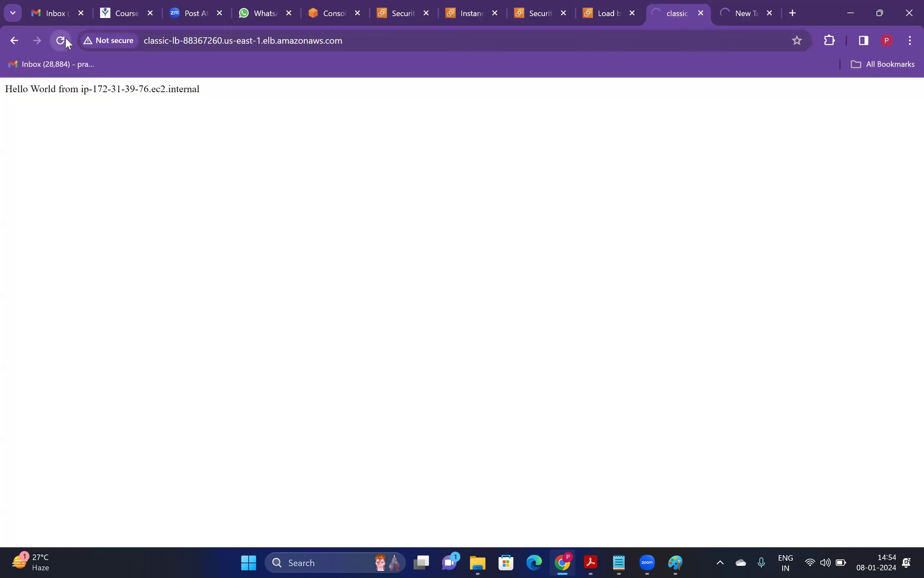
{"action": "left_click", "coordinate": [66, 38]}
{"action": "left_click", "coordinate": [65, 38]}
{"action": "left_click", "coordinate": [66, 38]}
{"action": "left_click", "coordinate": [66, 38]}
{"action": "left_click", "coordinate": [66, 38]}
{"action": "left_click", "coordinate": [66, 38]}
{"action": "left_click", "coordinate": [66, 38]}
{"action": "left_click", "coordinate": [728, 11]}
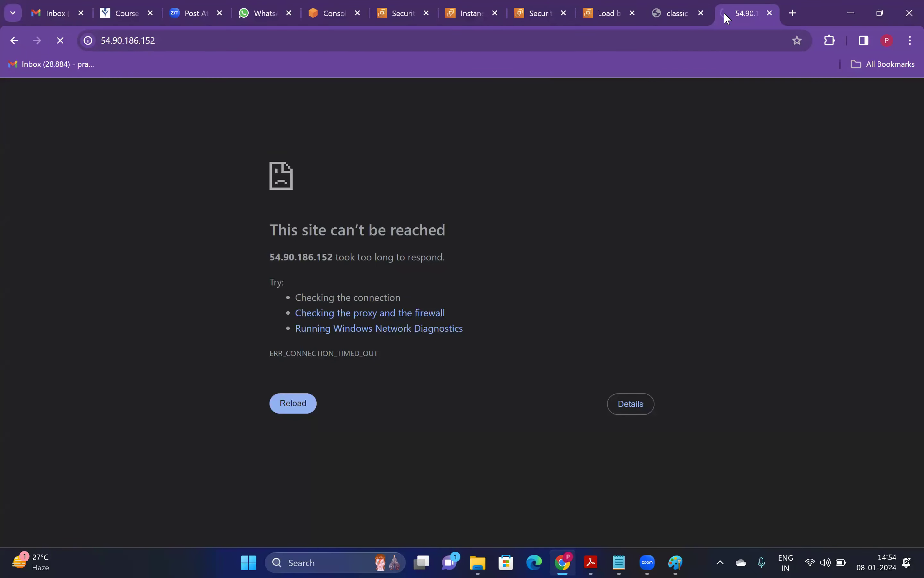
{"action": "left_click", "coordinate": [670, 19]}
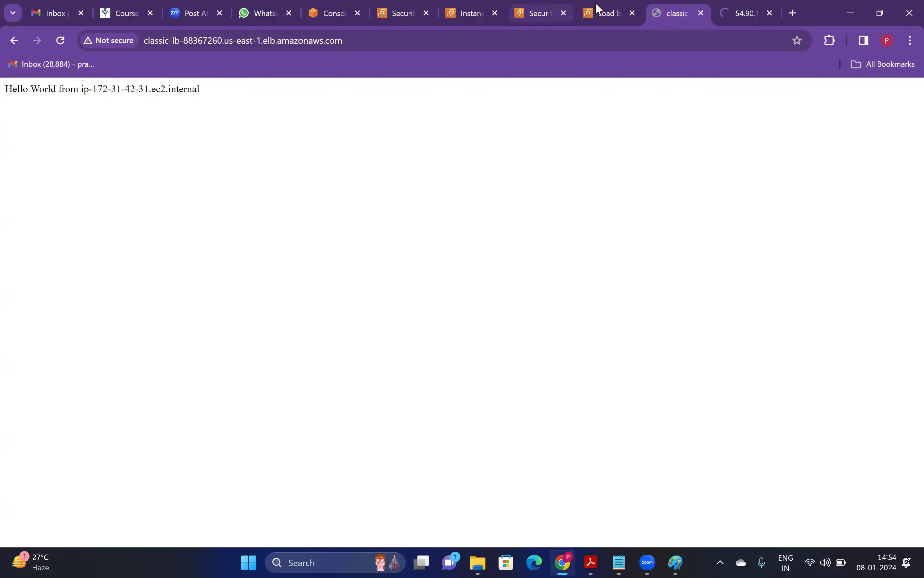
- Go back to the running instances list and highlight the DNS name in the Classic-LB details
{"action": "left_click", "coordinate": [539, 8]}
{"action": "left_click", "coordinate": [474, 8]}
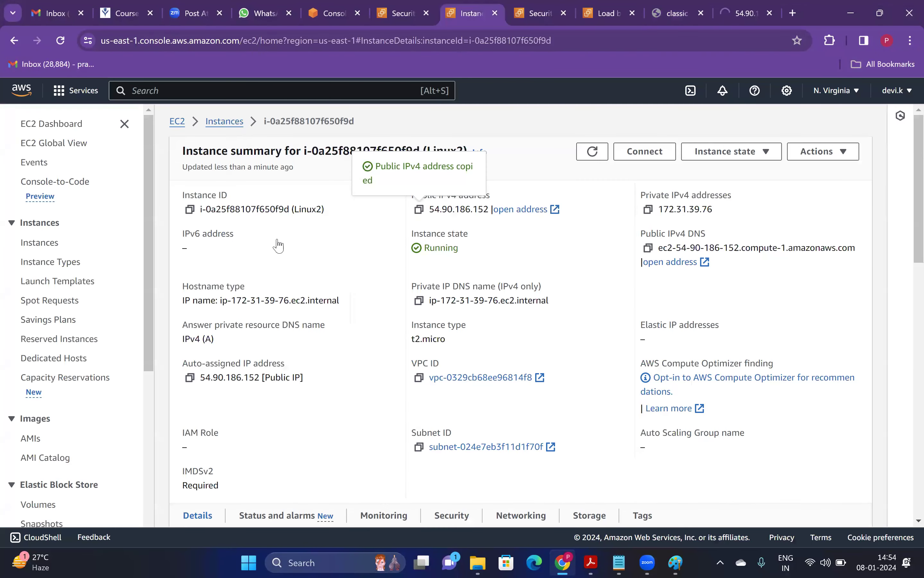
{"action": "left_click", "coordinate": [419, 250]}
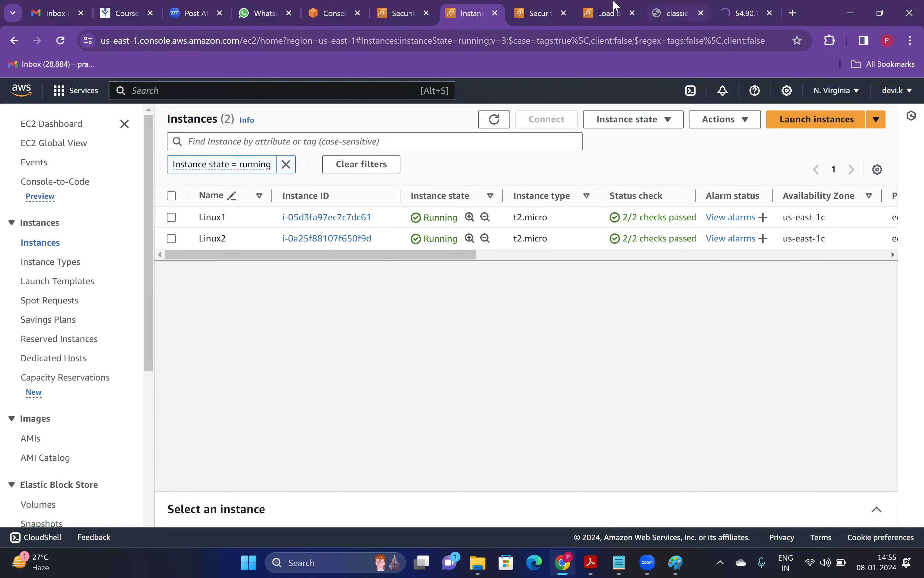
{"action": "left_click", "coordinate": [611, 13]}
{"action": "left_click_drag", "start_coordinate": [209, 334], "coordinate": [470, 347]}
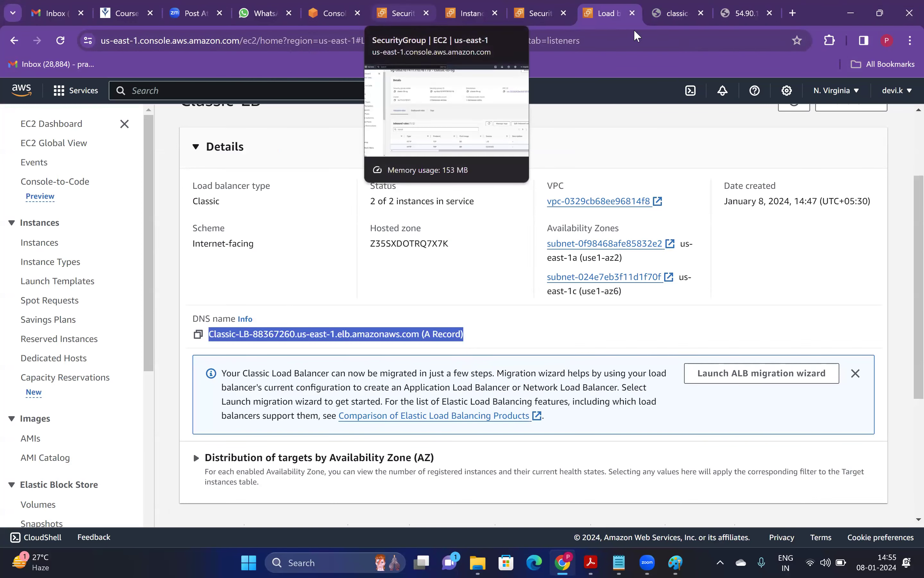
- Reload the Classic-LB page and the Linux2 page at 54.90.186.152 once more, and close both pages
{"action": "key", "text": "ctrl+Tab"}
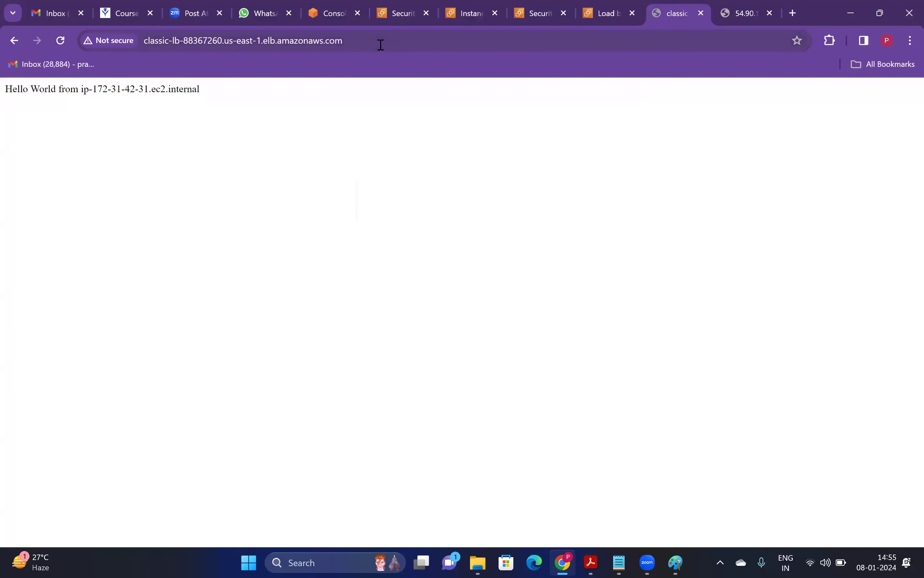
{"action": "left_click", "coordinate": [58, 40]}
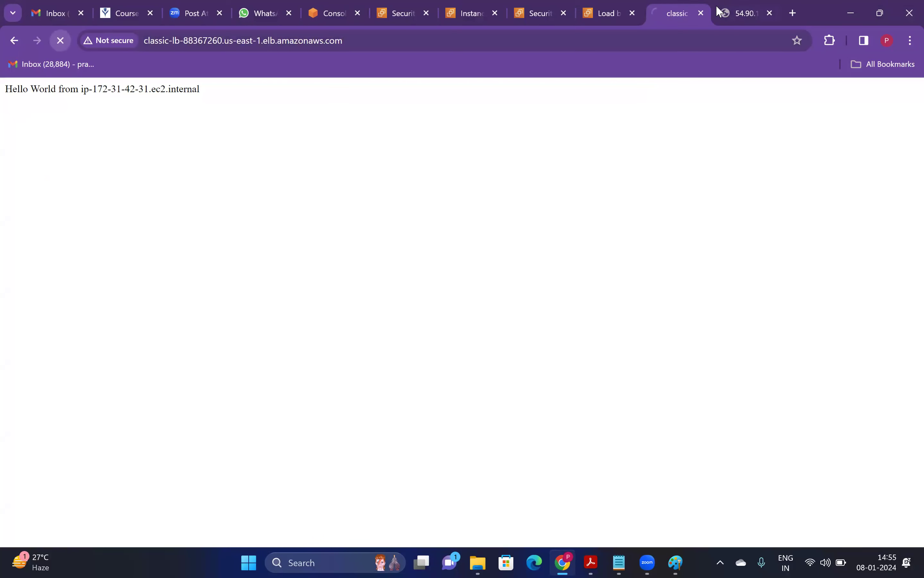
{"action": "key", "text": "ctrl+Tab"}
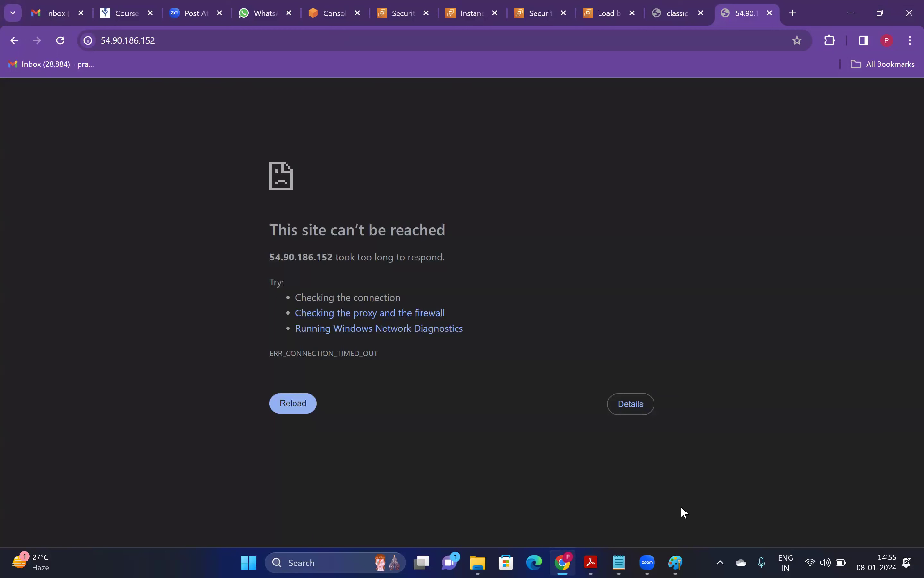
{"action": "key", "text": "F5"}
{"action": "left_click", "coordinate": [771, 12]}
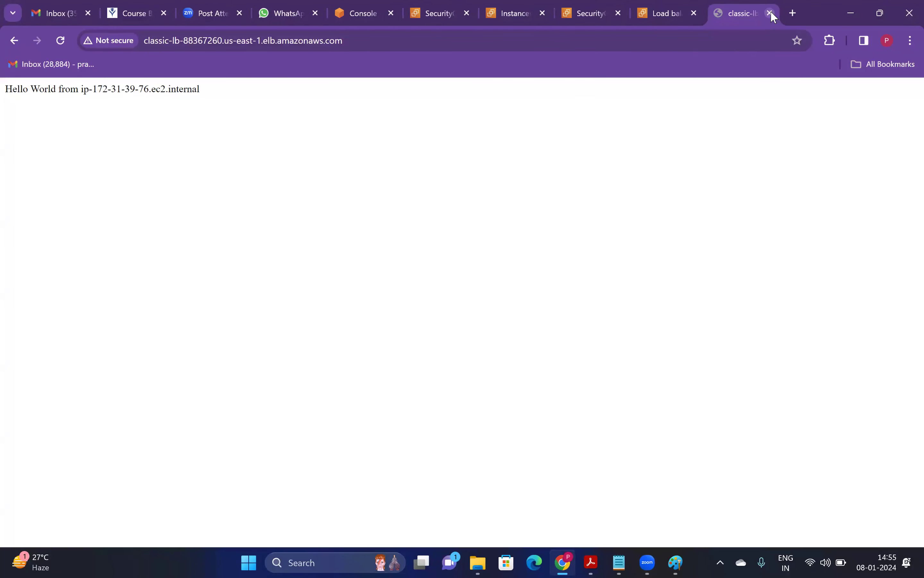
{"action": "left_click", "coordinate": [770, 13]}
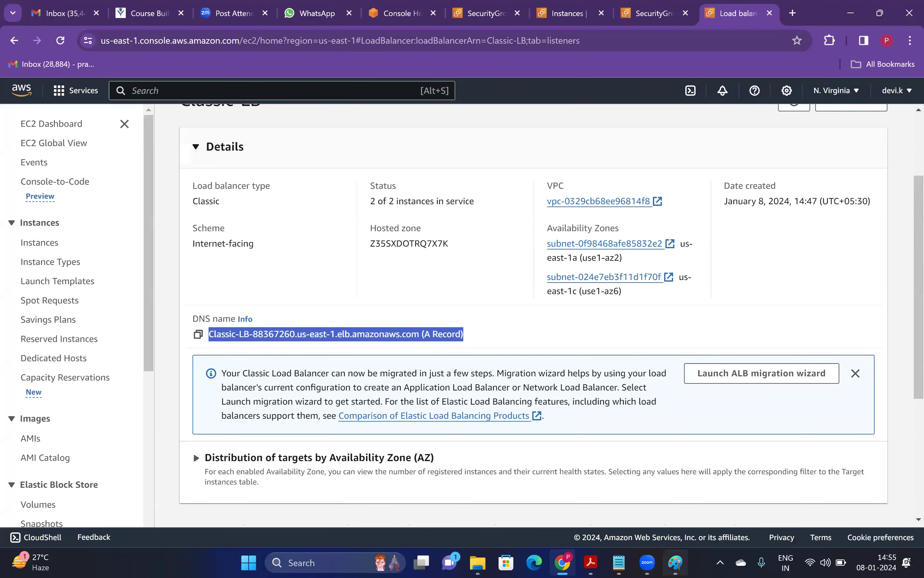
{"action": "left_click", "coordinate": [677, 558]}
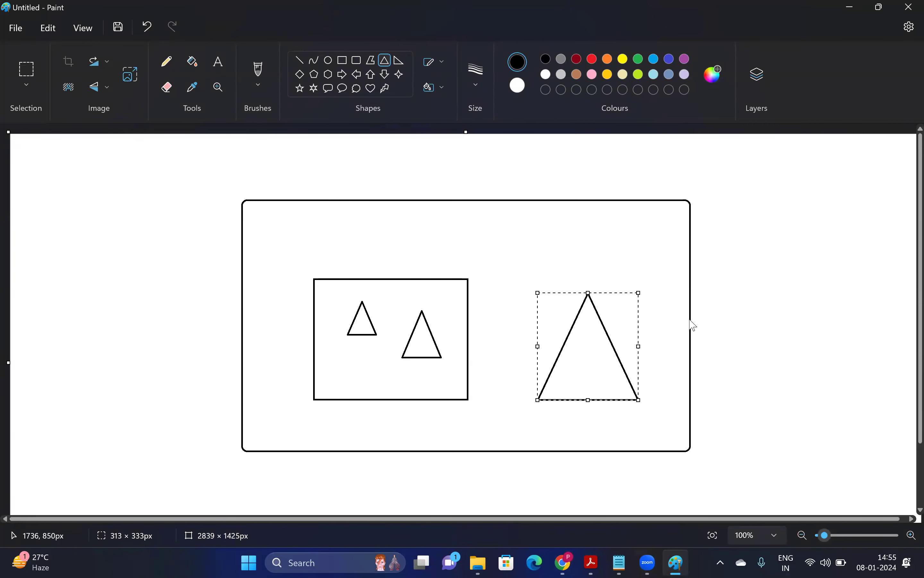
{"action": "key", "text": "alt+Tab"}
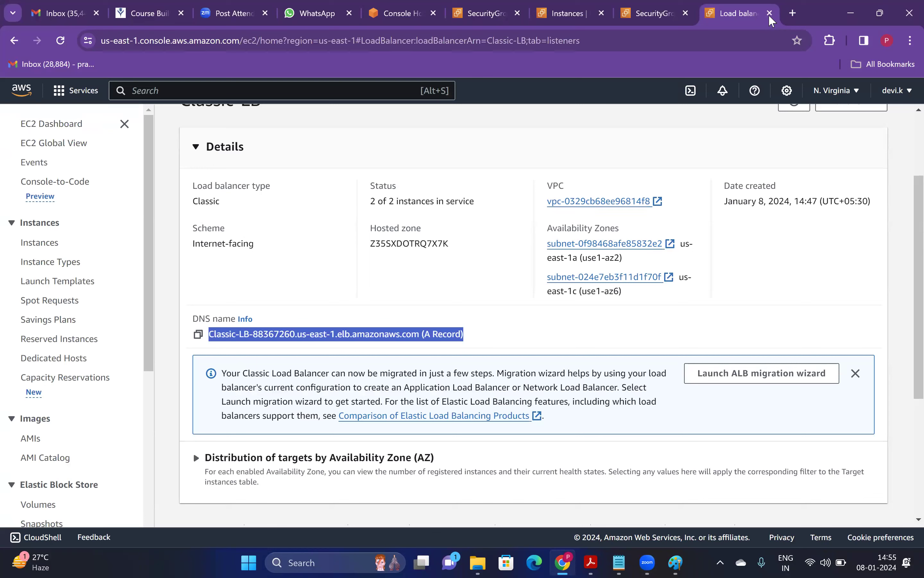
- Delete the Classic-LB load balancer from the load balancers list, entering "confirm" as written consent
{"action": "scroll", "coordinate": [907, 110], "scroll_direction": "up", "scroll_amount": 1}
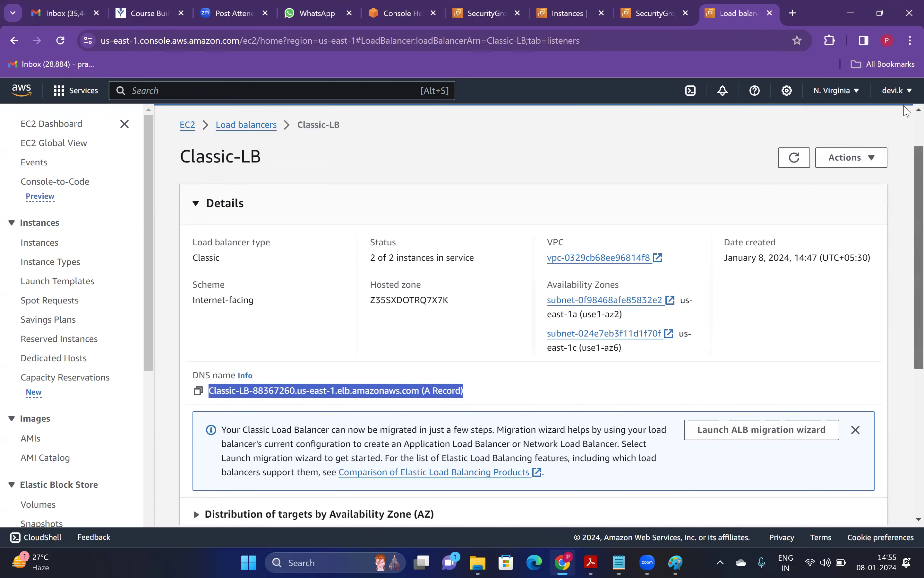
{"action": "left_click", "coordinate": [252, 183]}
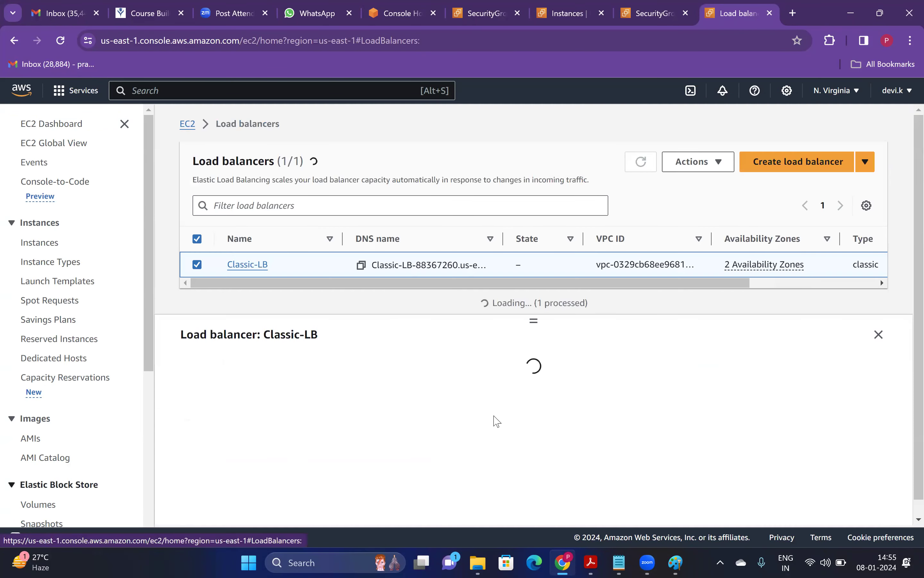
{"action": "left_click", "coordinate": [711, 173]}
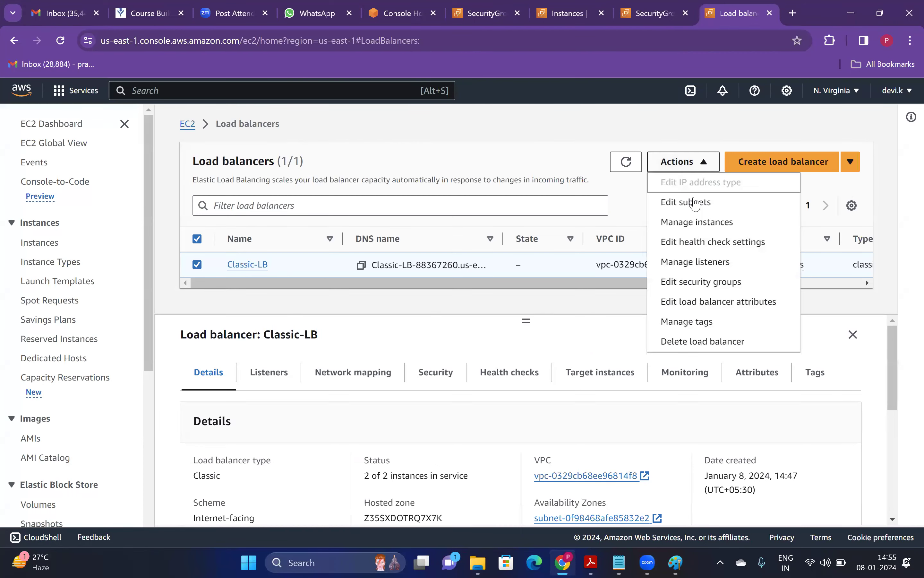
{"action": "left_click", "coordinate": [720, 346]}
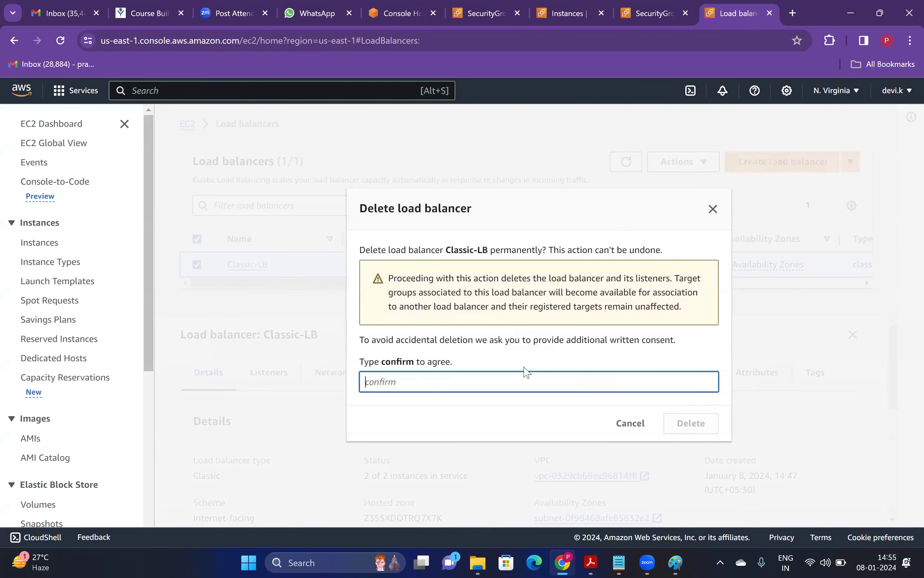
{"action": "type", "text": "confirm"}
{"action": "left_click", "coordinate": [703, 421]}
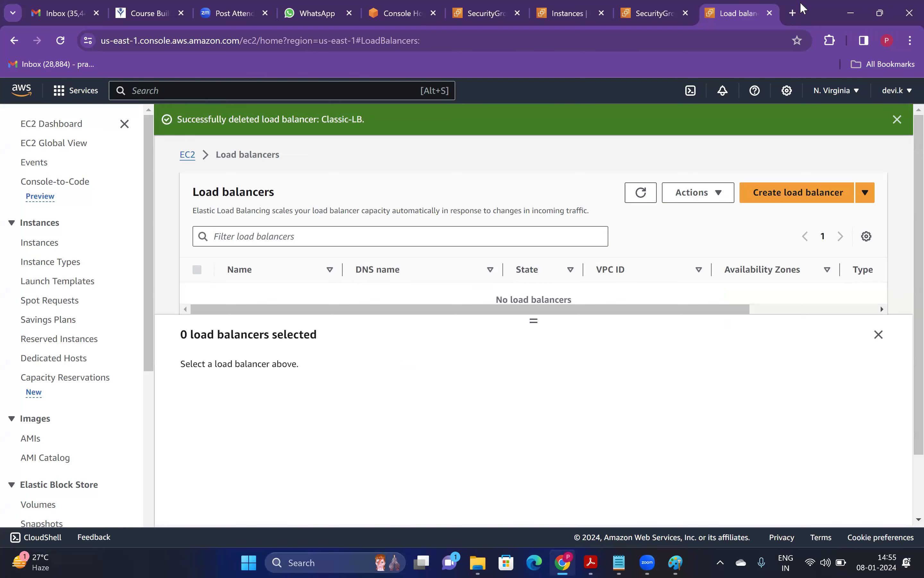
- Close the extra security group page and select both the Linux1 and Linux2 instances in the running instances list
{"action": "left_click", "coordinate": [669, 8]}
{"action": "left_click", "coordinate": [686, 12]}
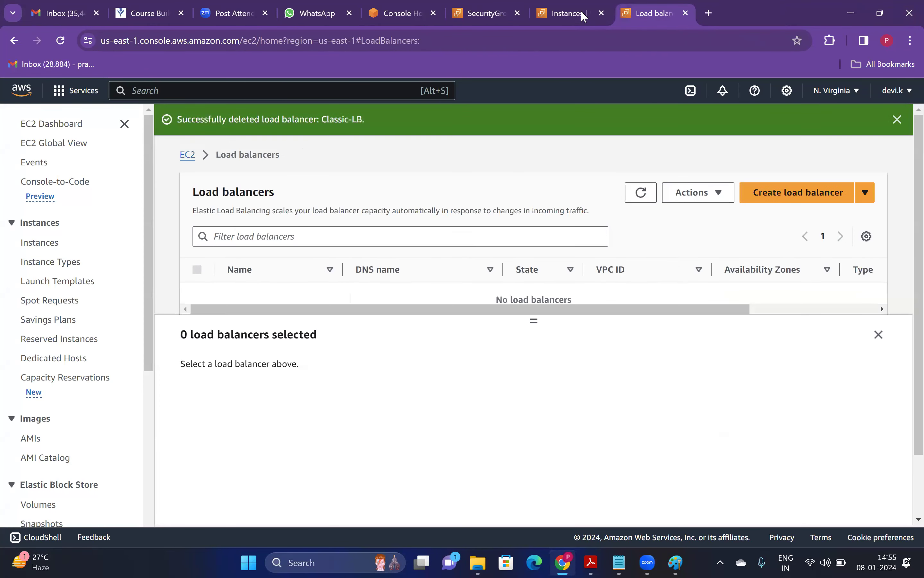
{"action": "left_click", "coordinate": [581, 10]}
{"action": "left_click", "coordinate": [172, 196]}
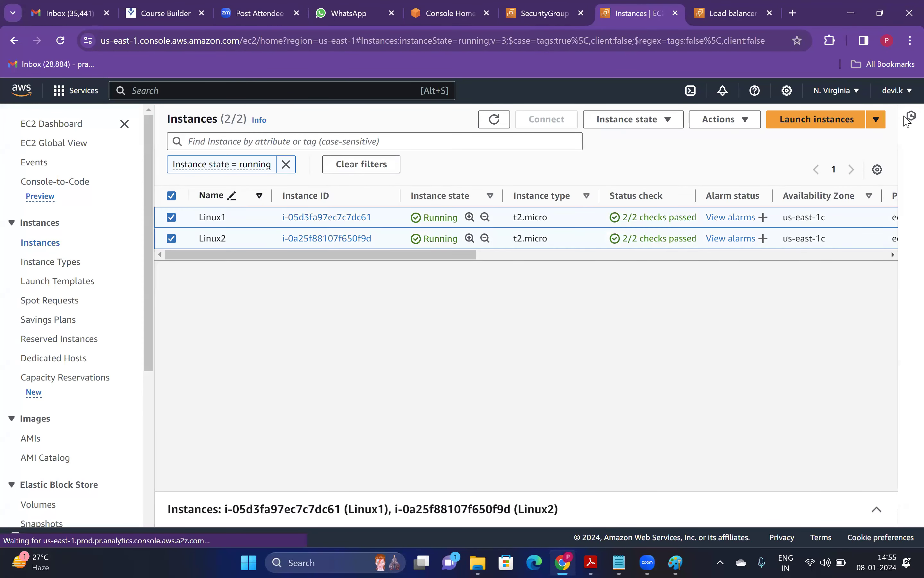
- Stop the selected Linux1 and Linux2 instances
{"action": "left_click", "coordinate": [744, 123]}
{"action": "left_click", "coordinate": [656, 122]}
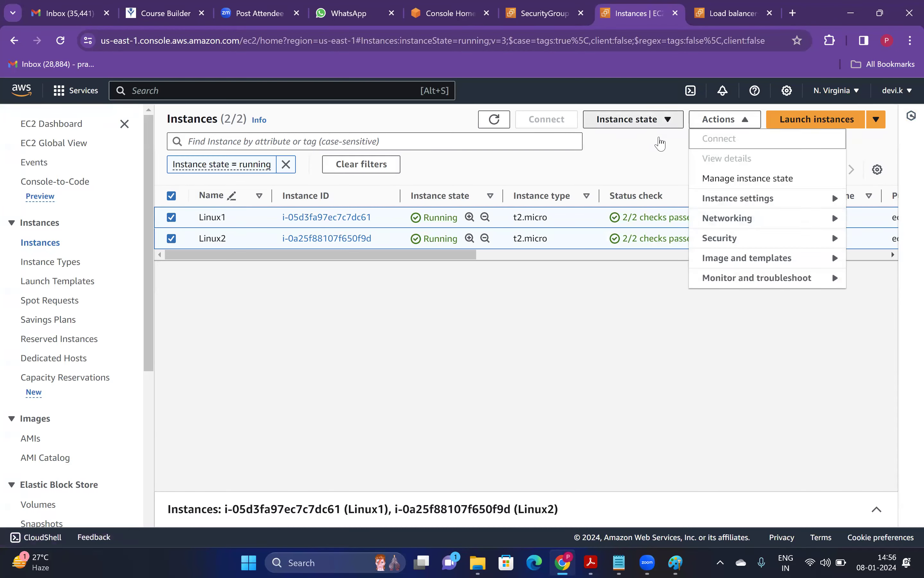
{"action": "left_click", "coordinate": [684, 217]}
{"action": "left_click", "coordinate": [698, 377]}
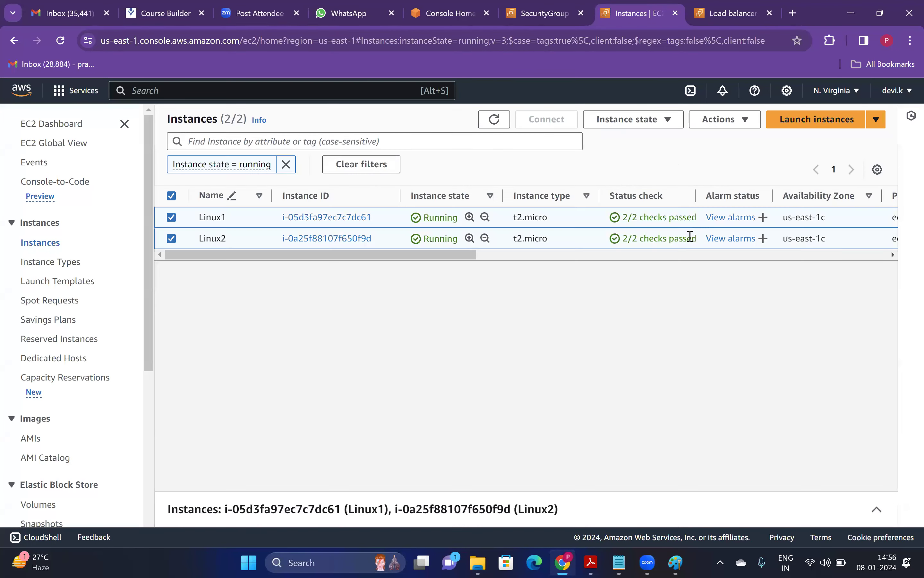
- Terminate the Linux1 and Linux2 instances
{"action": "left_click", "coordinate": [668, 144]}
{"action": "left_click", "coordinate": [660, 241]}
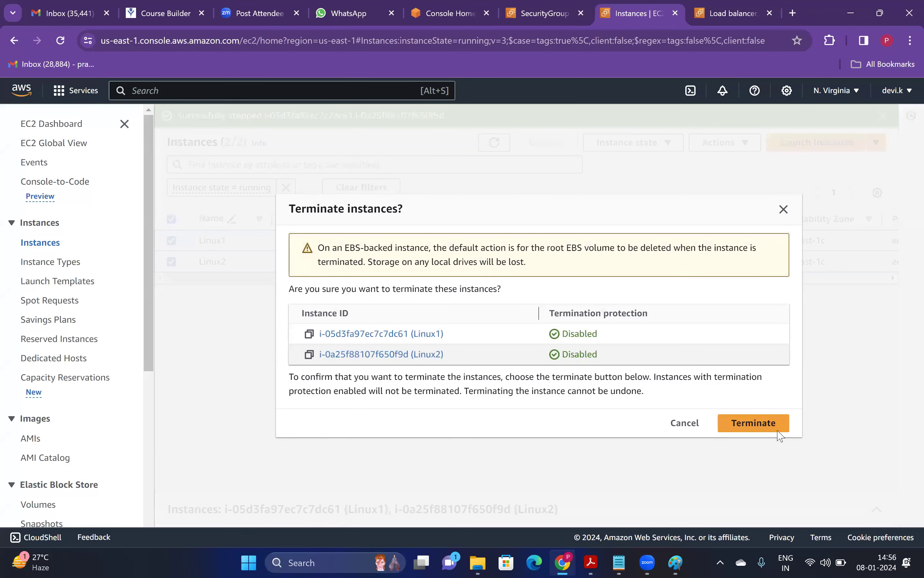
{"action": "left_click", "coordinate": [778, 422]}
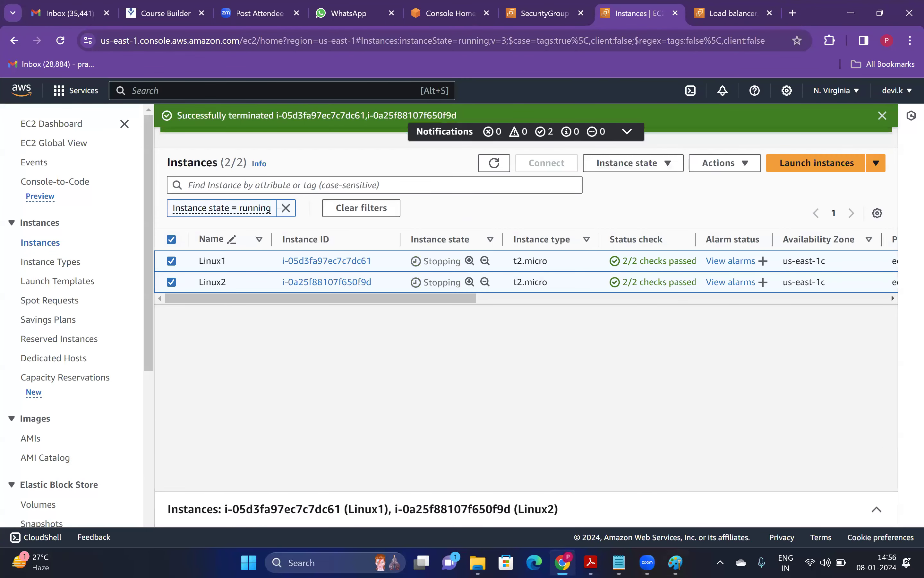
- Switch to Paint and start a new blank drawing, discarding the existing one
{"action": "left_click", "coordinate": [647, 562]}
{"action": "left_click", "coordinate": [676, 562]}
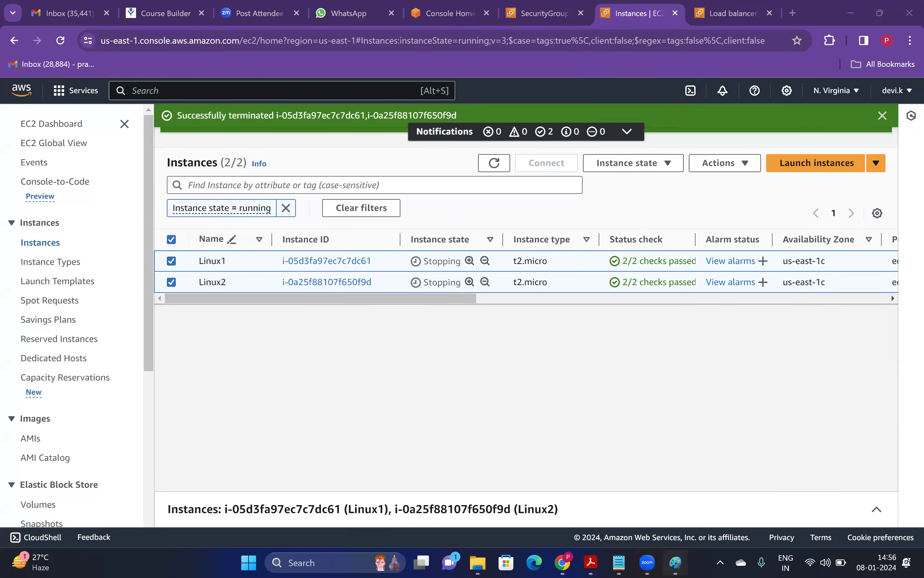
{"action": "left_click", "coordinate": [23, 27]}
{"action": "left_click", "coordinate": [35, 46]}
{"action": "left_click", "coordinate": [474, 323]}
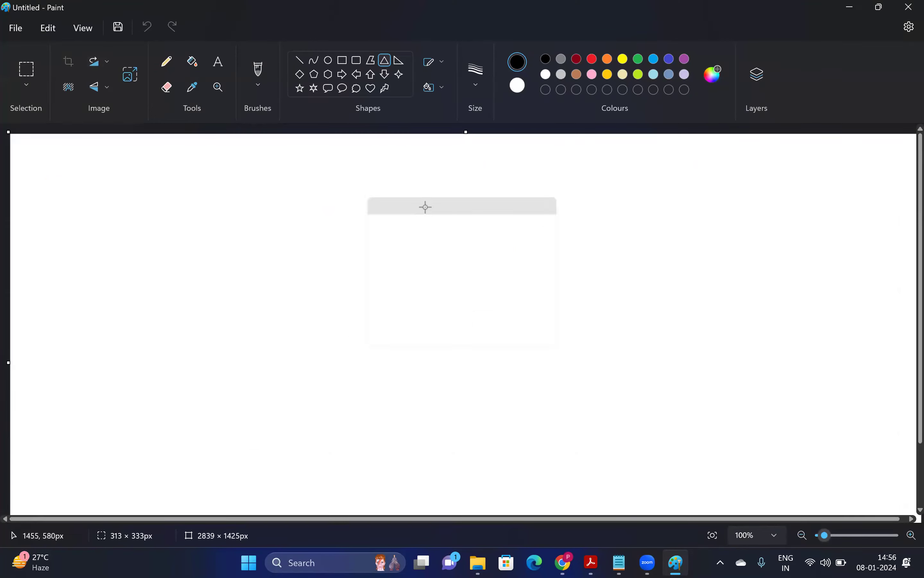
- Draw a large rounded rectangle about 2346 × 982 px as the outer frame of the diagram
{"action": "left_click", "coordinate": [357, 61]}
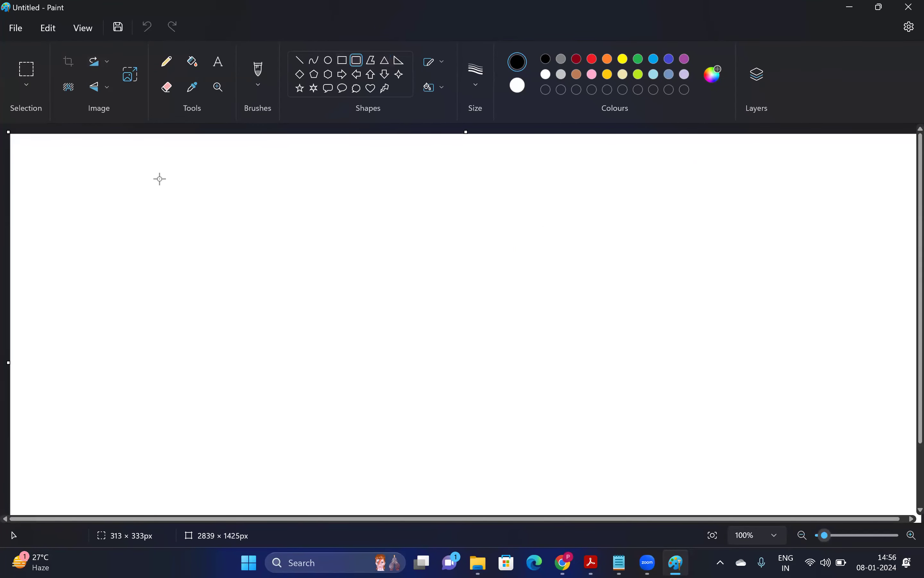
{"action": "left_click_drag", "start_coordinate": [99, 182], "coordinate": [577, 382]}
{"action": "left_click_drag", "start_coordinate": [786, 436], "coordinate": [854, 497]}
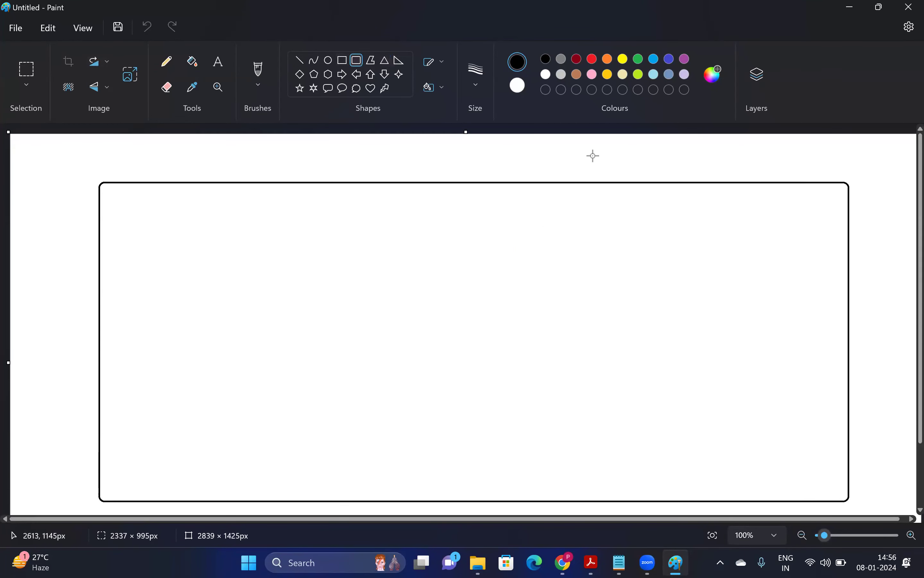
- Draw two rectangles side by side inside the frame, about 694 × 482 px and 783 × 467 px
{"action": "left_click", "coordinate": [342, 61]}
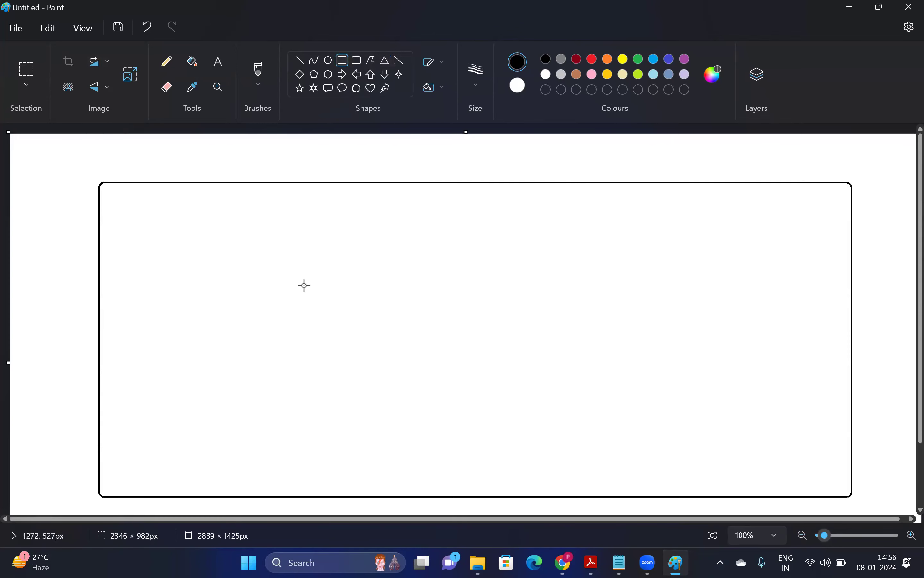
{"action": "left_click_drag", "start_coordinate": [216, 265], "coordinate": [438, 419]}
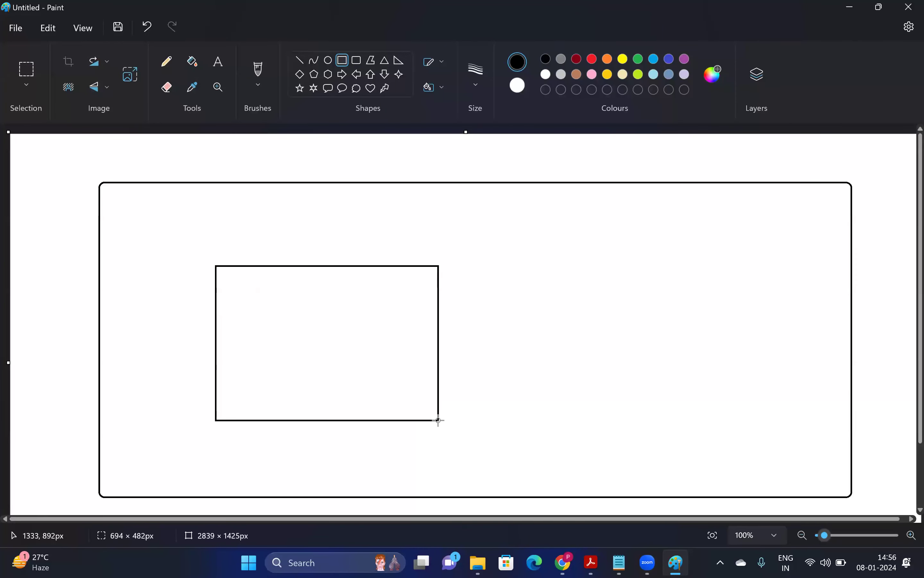
{"action": "left_click", "coordinate": [569, 344]}
{"action": "left_click_drag", "start_coordinate": [530, 274], "coordinate": [782, 425]}
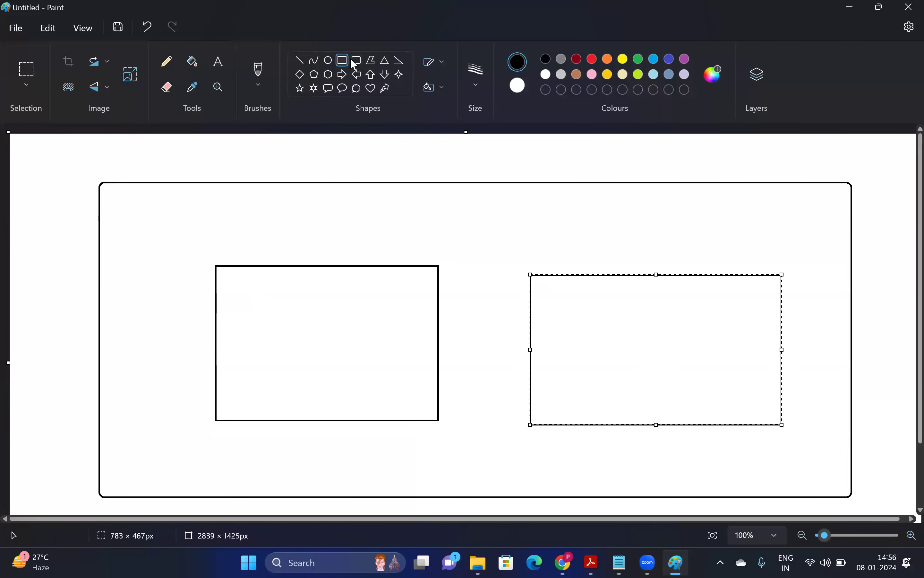
- Label the two inner rectangles "us-east-1a" and "us-east-1b" with text placed below them
{"action": "left_click", "coordinate": [219, 64]}
{"action": "left_click_drag", "start_coordinate": [241, 431], "coordinate": [397, 473]}
{"action": "type", "text": "us-east-1a"}
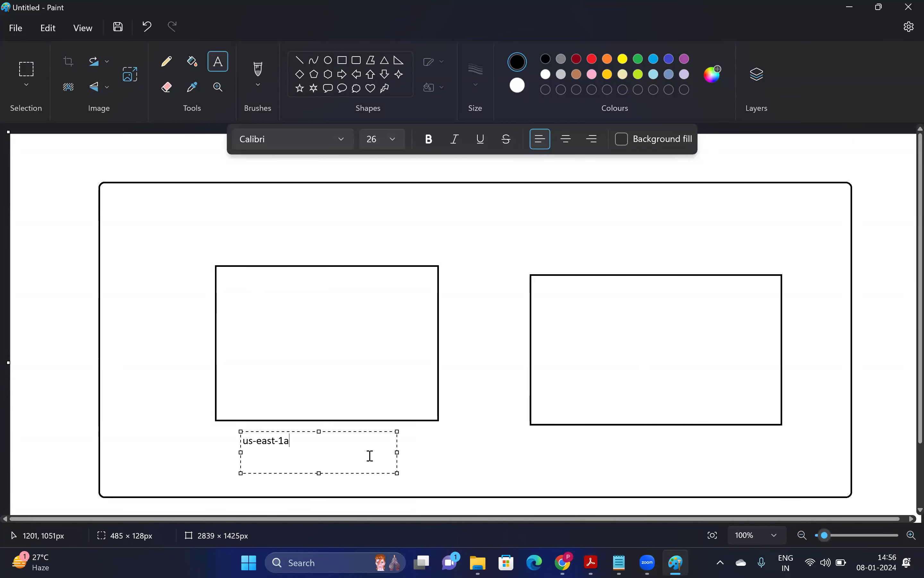
{"action": "left_click", "coordinate": [535, 470]}
{"action": "left_click_drag", "start_coordinate": [565, 433], "coordinate": [569, 437]}
{"action": "left_click_drag", "start_coordinate": [634, 463], "coordinate": [648, 463]}
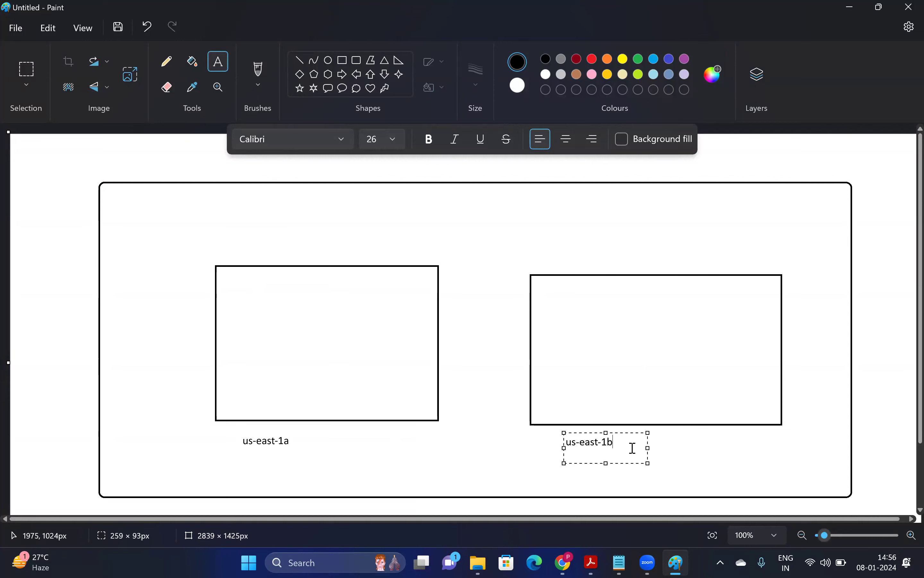
{"action": "left_click", "coordinate": [498, 418]}
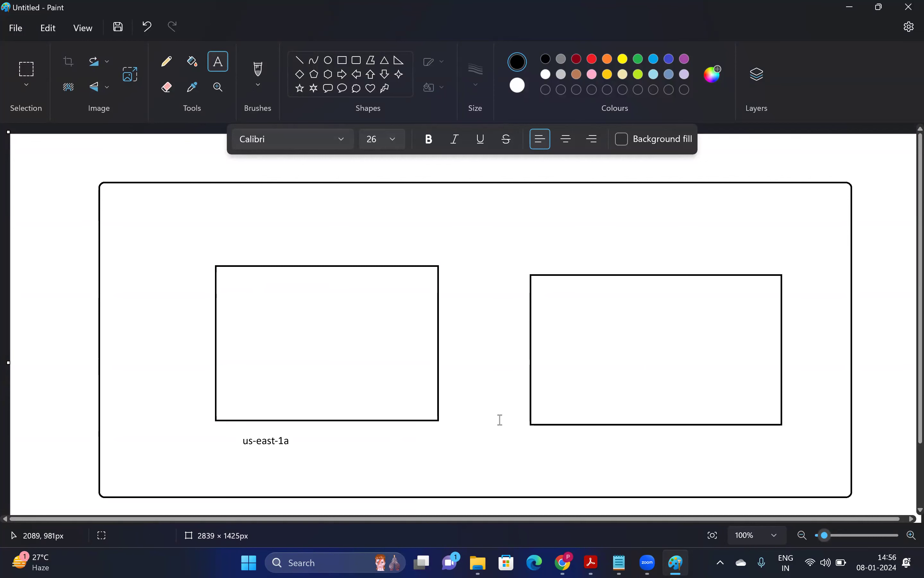
- Draw a triangle inside each inner rectangle, the one in us-east-1b about 259 × 220 px
{"action": "left_click", "coordinate": [381, 63]}
{"action": "left_click_drag", "start_coordinate": [343, 301], "coordinate": [272, 371]}
{"action": "left_click_drag", "start_coordinate": [678, 310], "coordinate": [595, 381]}
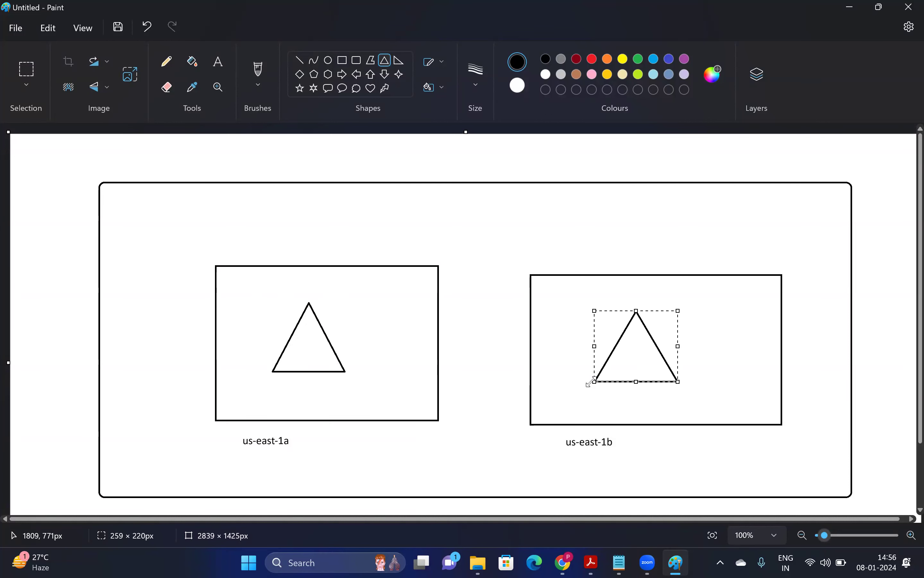
{"action": "left_click", "coordinate": [528, 259]}
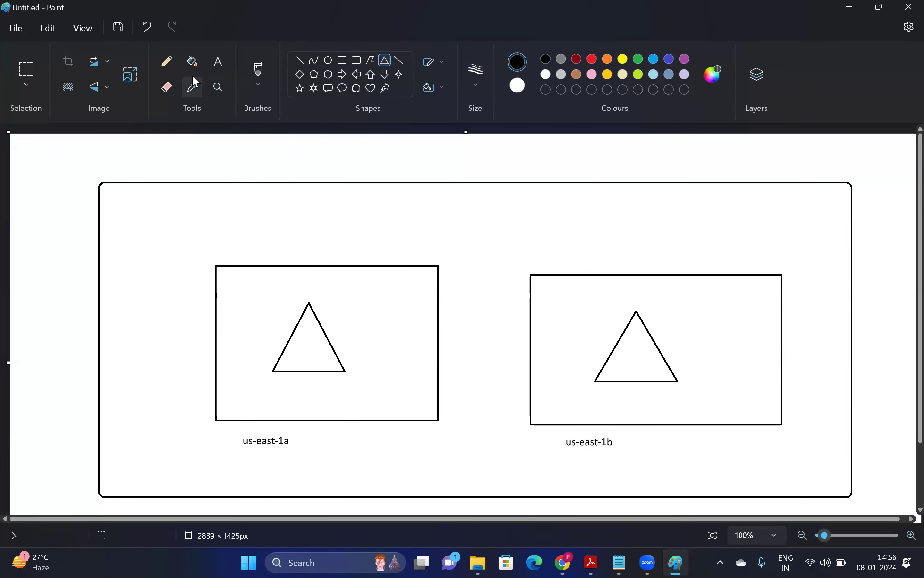
- Connect the two triangles with a freehand pencil line above the rectangles, ending in an arrowhead at each triangle
{"action": "left_click", "coordinate": [166, 61]}
{"action": "mouse_move", "coordinate": [310, 302]}
{"action": "left_mouse_down"}
{"action": "mouse_move", "coordinate": [312, 229]}
{"action": "mouse_move", "coordinate": [685, 221]}
{"action": "mouse_move", "coordinate": [688, 339]}
{"action": "mouse_move", "coordinate": [664, 337]}
{"action": "left_mouse_up"}
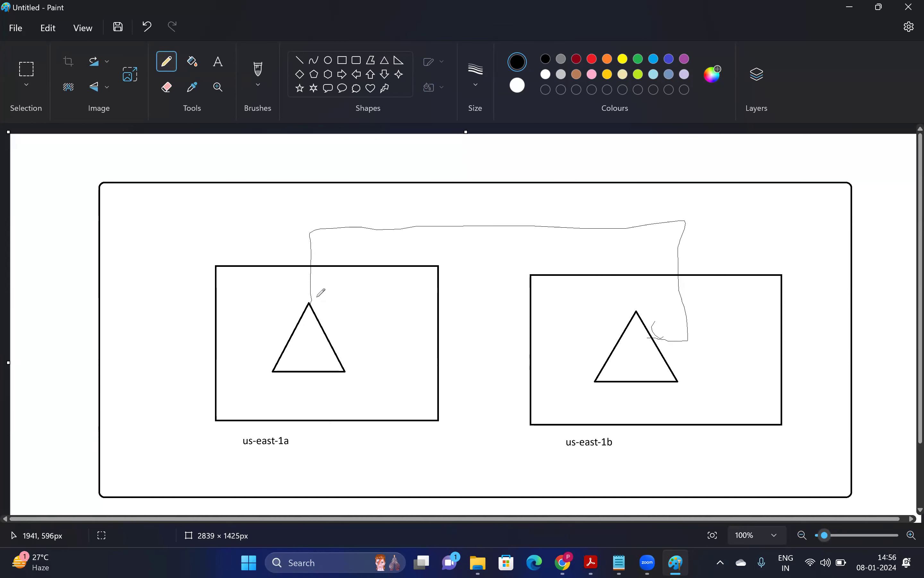
{"action": "left_click_drag", "start_coordinate": [298, 295], "coordinate": [328, 289]}
- Circle both triangles and the us-east-1a and us-east-1b labels freehand with the pencil
{"action": "mouse_move", "coordinate": [306, 302]}
{"action": "left_mouse_down"}
{"action": "mouse_move", "coordinate": [292, 399]}
{"action": "mouse_move", "coordinate": [326, 329]}
{"action": "mouse_move", "coordinate": [324, 308]}
{"action": "left_mouse_up"}
{"action": "left_click_drag", "start_coordinate": [224, 482], "coordinate": [289, 470]}
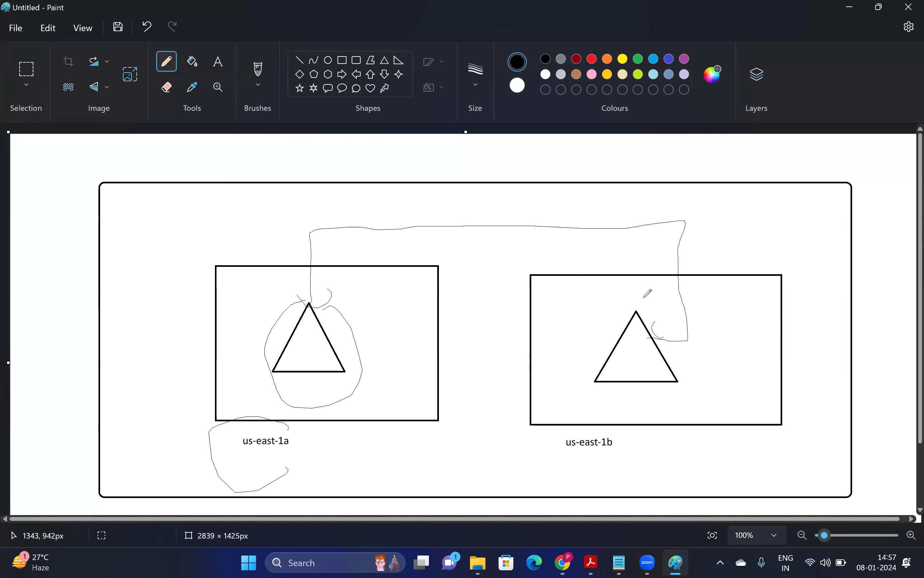
{"action": "mouse_move", "coordinate": [650, 293]}
{"action": "left_mouse_down"}
{"action": "mouse_move", "coordinate": [692, 357]}
{"action": "mouse_move", "coordinate": [659, 311]}
{"action": "left_mouse_up"}
{"action": "mouse_move", "coordinate": [644, 437]}
{"action": "left_mouse_down"}
{"action": "mouse_move", "coordinate": [578, 427]}
{"action": "mouse_move", "coordinate": [611, 458]}
{"action": "mouse_move", "coordinate": [627, 435]}
{"action": "left_mouse_up"}
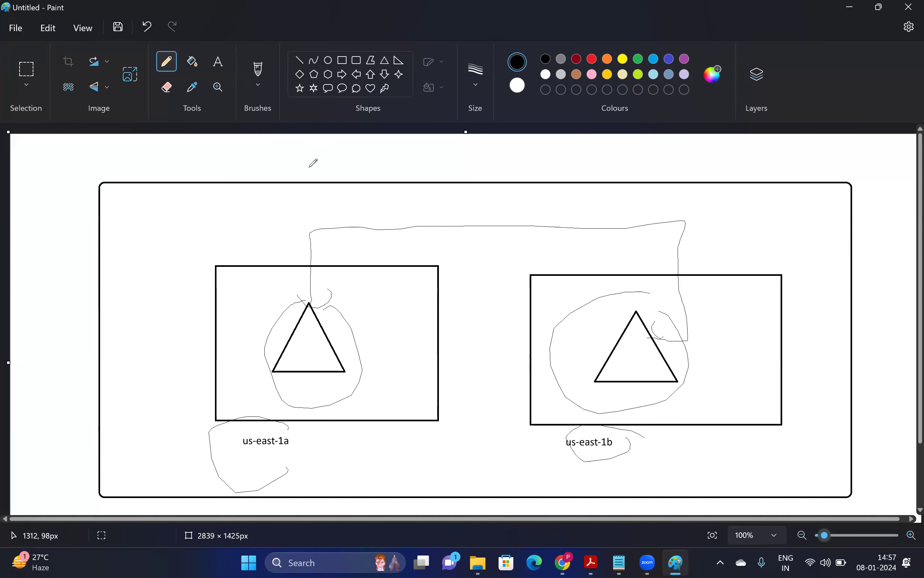
- Sketch a wide freehand box across the frame's upper edge, with lettering inside and a stroke beneath it
{"action": "mouse_move", "coordinate": [309, 170]}
{"action": "left_mouse_down"}
{"action": "mouse_move", "coordinate": [304, 148]}
{"action": "mouse_move", "coordinate": [621, 148]}
{"action": "mouse_move", "coordinate": [637, 175]}
{"action": "left_mouse_up"}
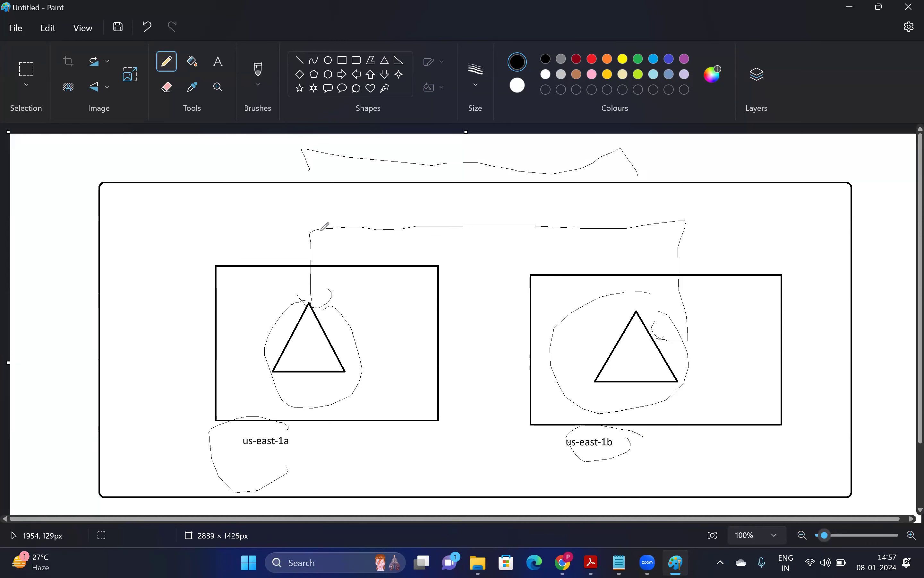
{"action": "mouse_move", "coordinate": [465, 212]}
{"action": "left_mouse_down"}
{"action": "mouse_move", "coordinate": [439, 211]}
{"action": "mouse_move", "coordinate": [472, 187]}
{"action": "mouse_move", "coordinate": [491, 191]}
{"action": "left_mouse_up"}
{"action": "left_click_drag", "start_coordinate": [385, 217], "coordinate": [505, 221]}
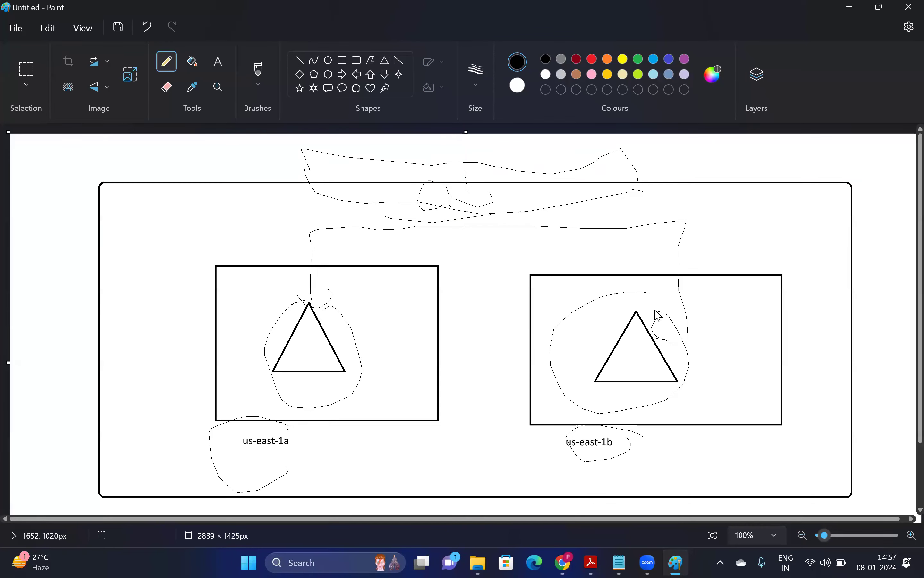
- Switch to the AWS console in Chrome and open the instance launch form from the EC2 Dashboard
{"action": "key", "text": "alt+Tab"}
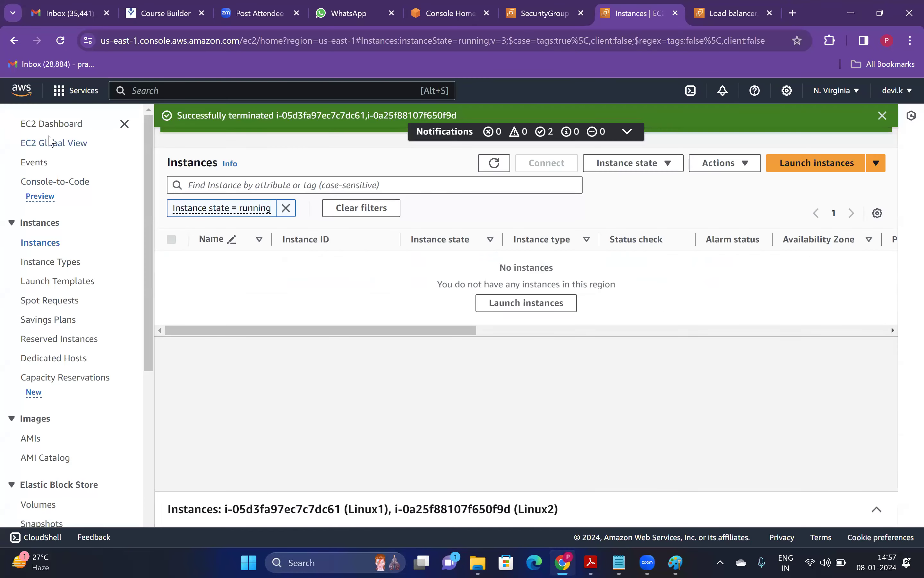
{"action": "left_click", "coordinate": [77, 129]}
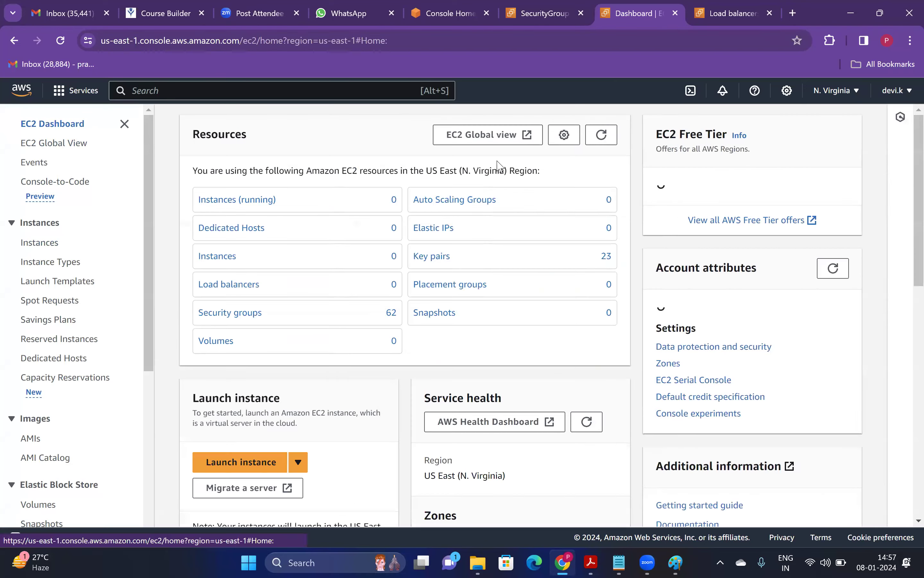
{"action": "left_click", "coordinate": [267, 471]}
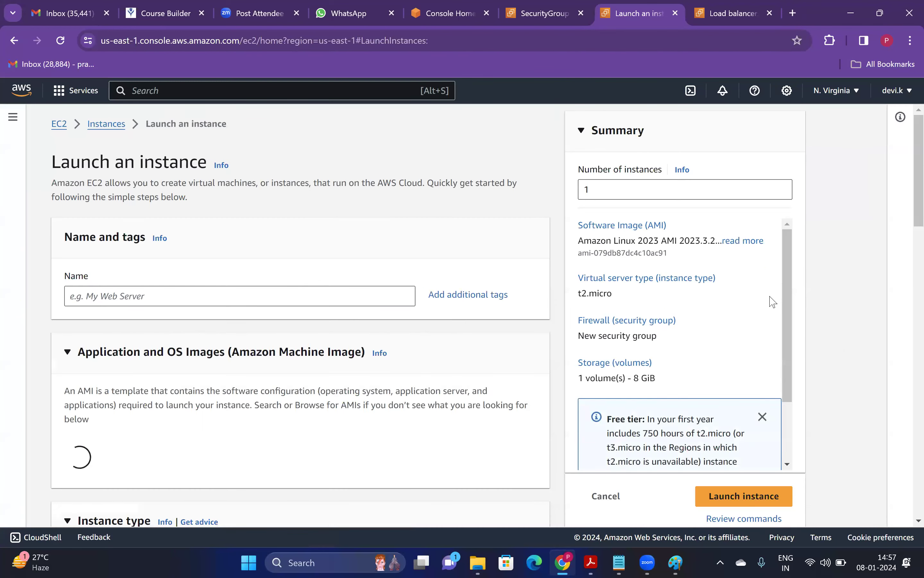
{"action": "scroll", "coordinate": [908, 216], "scroll_direction": "down", "scroll_amount": 3}
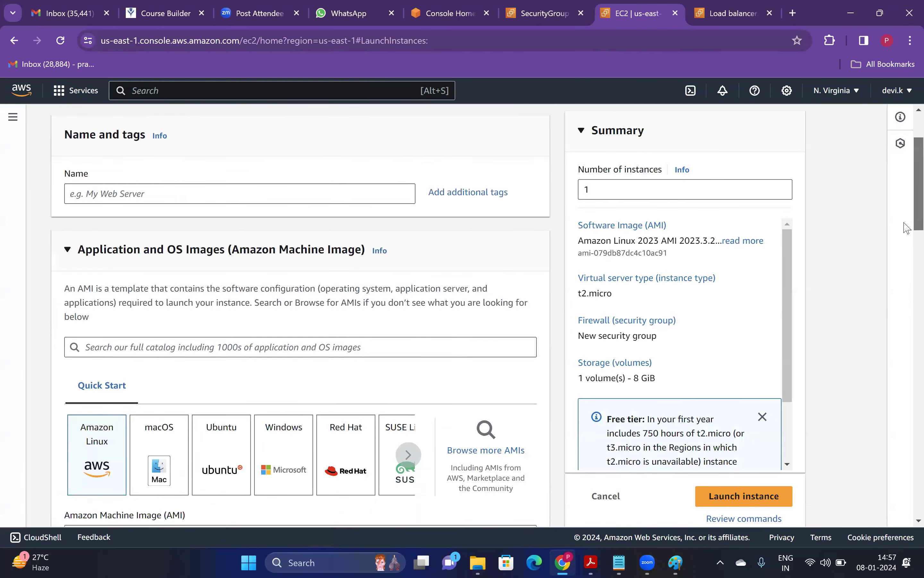
{"action": "scroll", "coordinate": [905, 245], "scroll_direction": "down", "scroll_amount": 6}
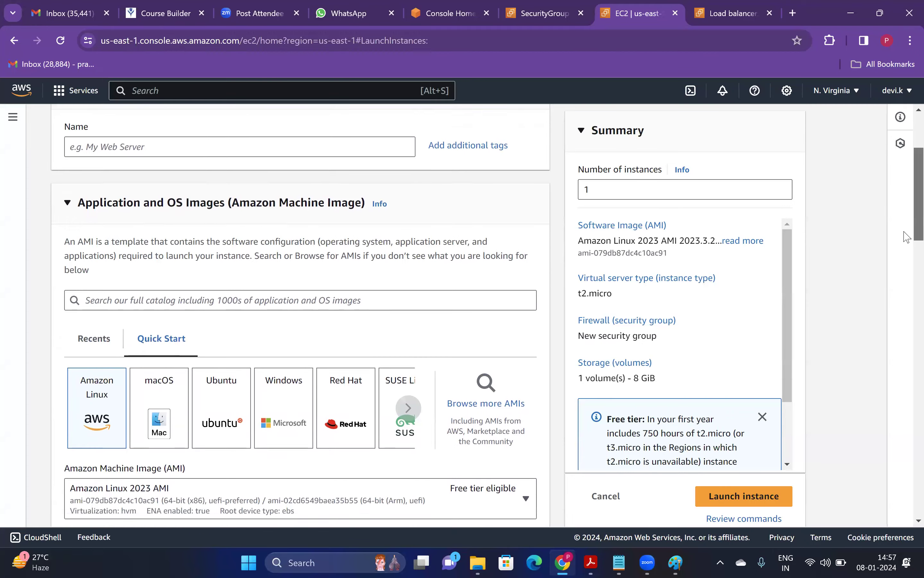
{"action": "scroll", "coordinate": [904, 355], "scroll_direction": "down", "scroll_amount": 8}
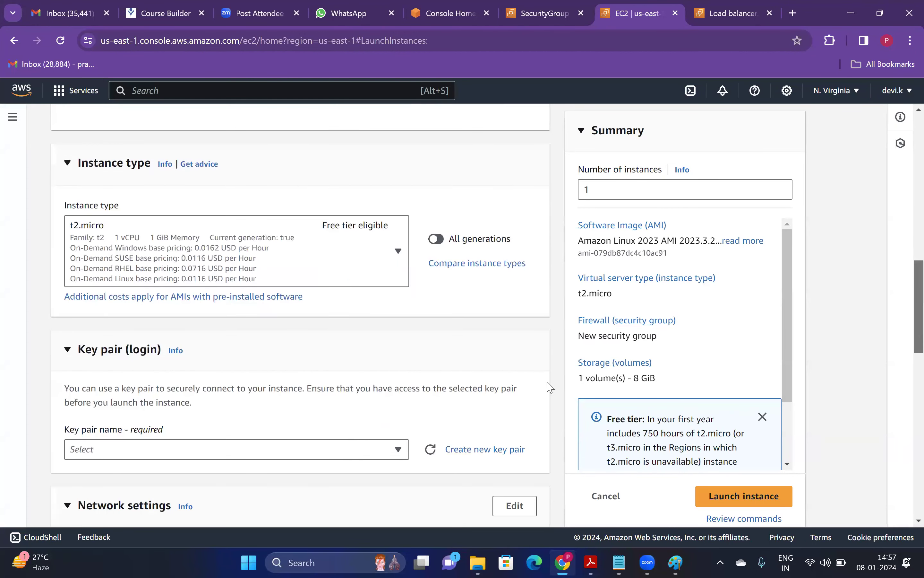
{"action": "left_click", "coordinate": [359, 314]}
{"action": "left_click", "coordinate": [275, 377]}
{"action": "scroll", "coordinate": [907, 377], "scroll_direction": "down", "scroll_amount": 7}
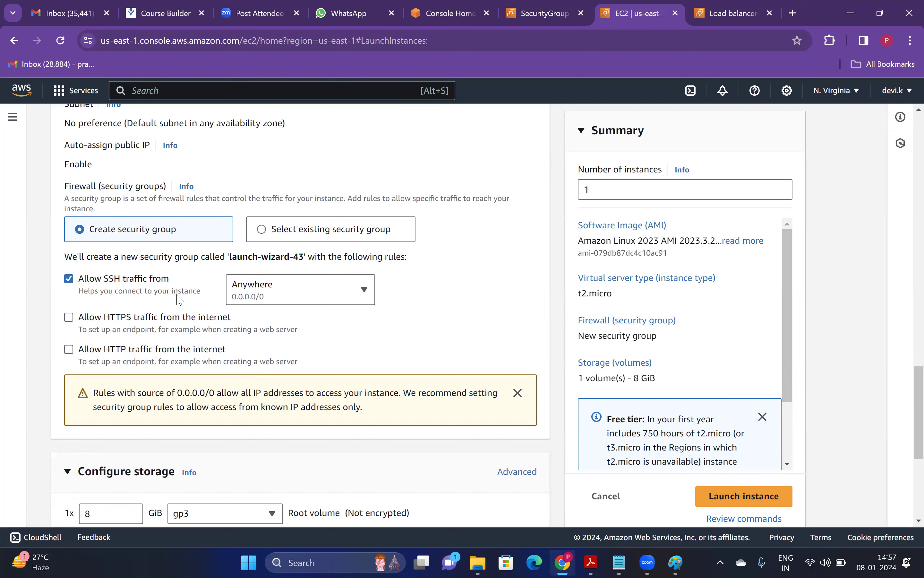
{"action": "scroll", "coordinate": [907, 397], "scroll_direction": "up", "scroll_amount": 1}
{"action": "scroll", "coordinate": [907, 397], "scroll_direction": "up", "scroll_amount": 2}
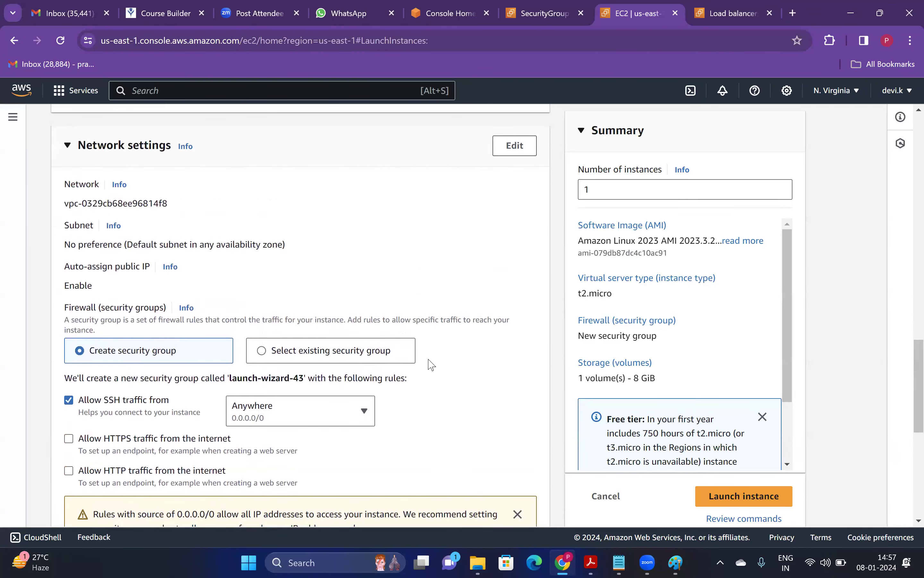
{"action": "left_click", "coordinate": [518, 160]}
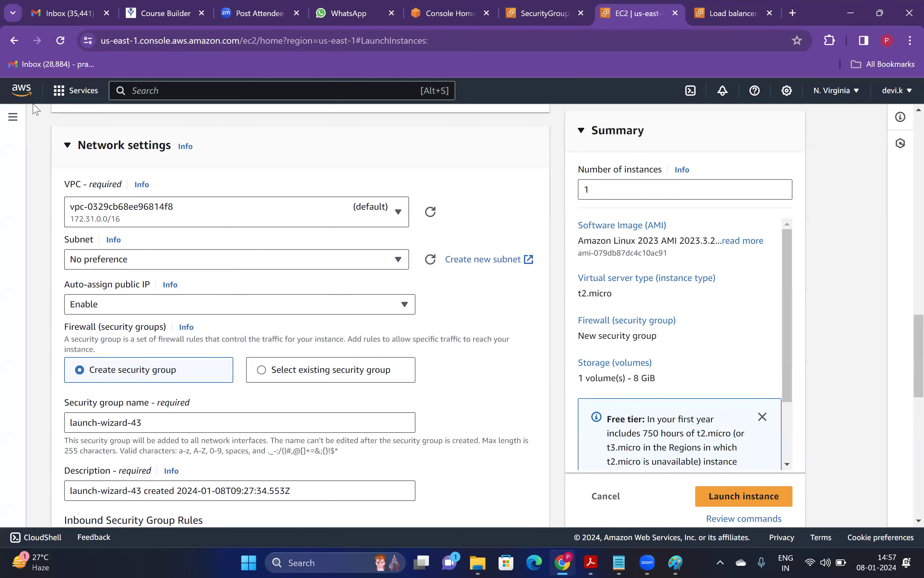
{"action": "left_click", "coordinate": [15, 40]}
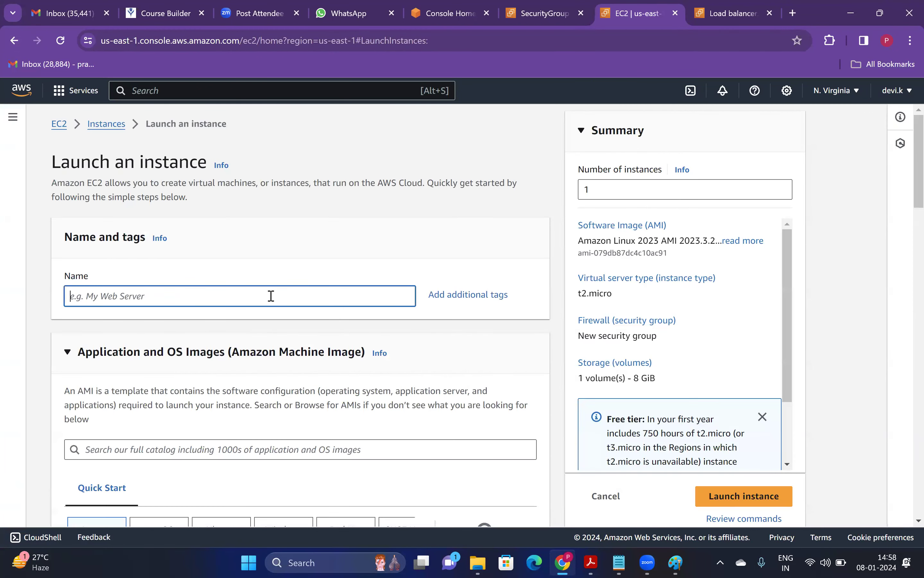
- Name the new instance Linux-1a and choose the demo key pair for login
{"action": "type", "text": "Linux-1a"}
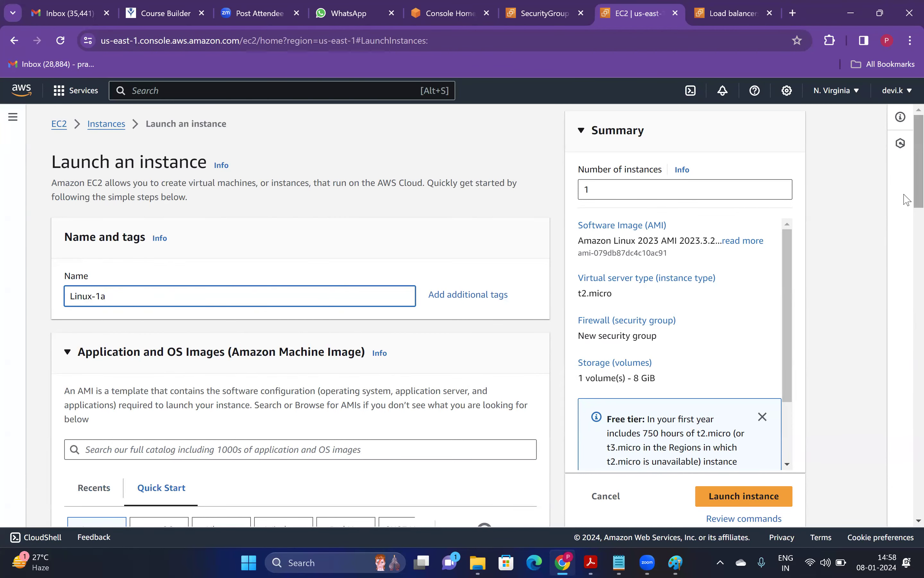
{"action": "scroll", "coordinate": [907, 199], "scroll_direction": "down", "scroll_amount": 10}
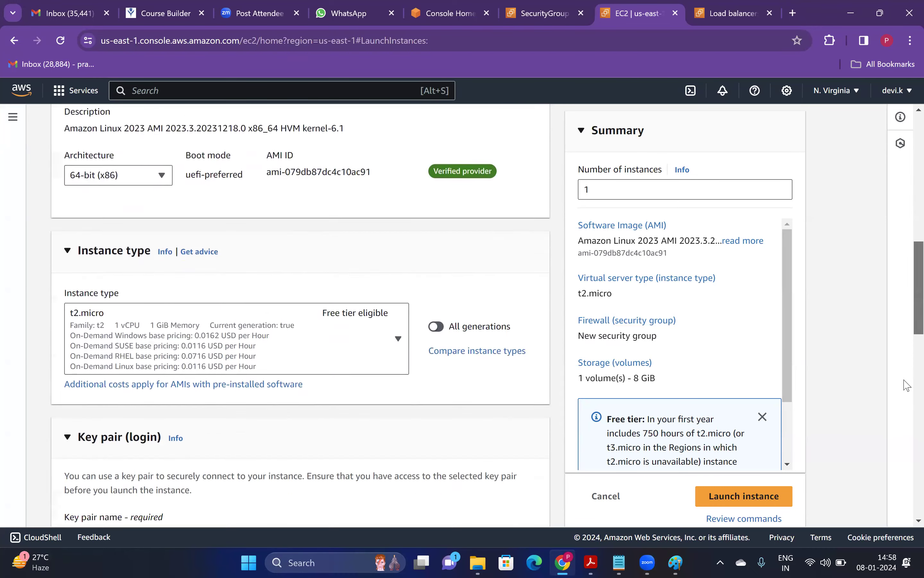
{"action": "scroll", "coordinate": [907, 385], "scroll_direction": "down", "scroll_amount": 6}
{"action": "left_click", "coordinate": [286, 252]}
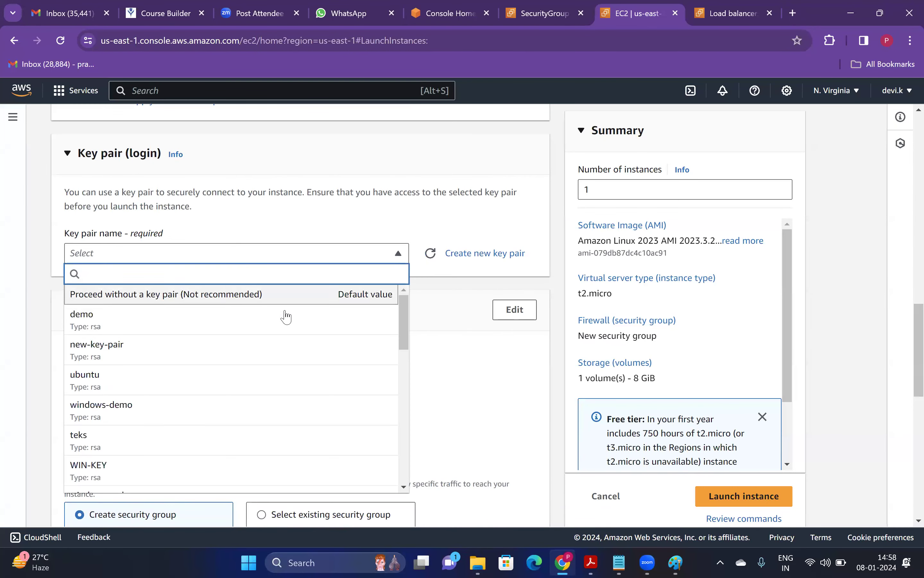
{"action": "left_click", "coordinate": [286, 316]}
{"action": "scroll", "coordinate": [908, 379], "scroll_direction": "down", "scroll_amount": 6}
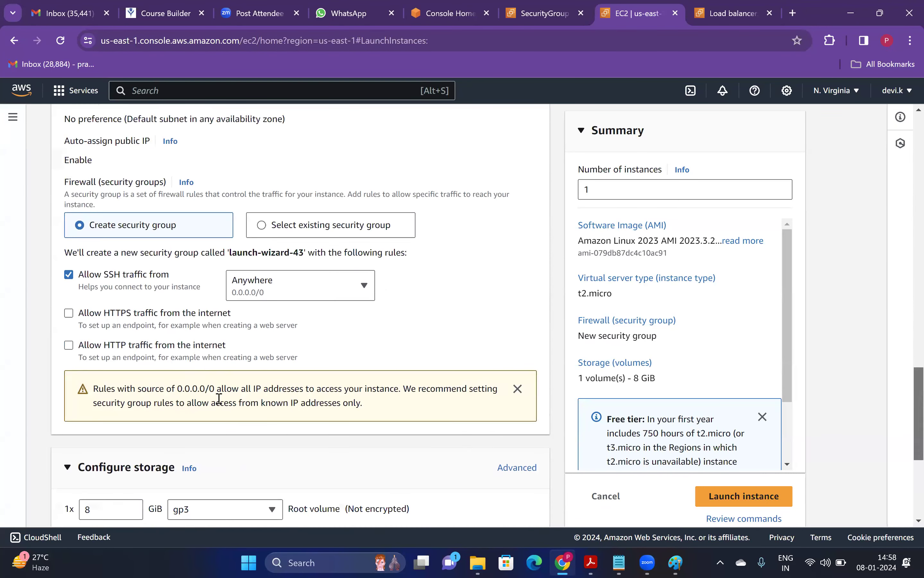
- Allow HTTPS and HTTP traffic from the internet and keep the option to create a new security group
{"action": "left_click", "coordinate": [190, 329]}
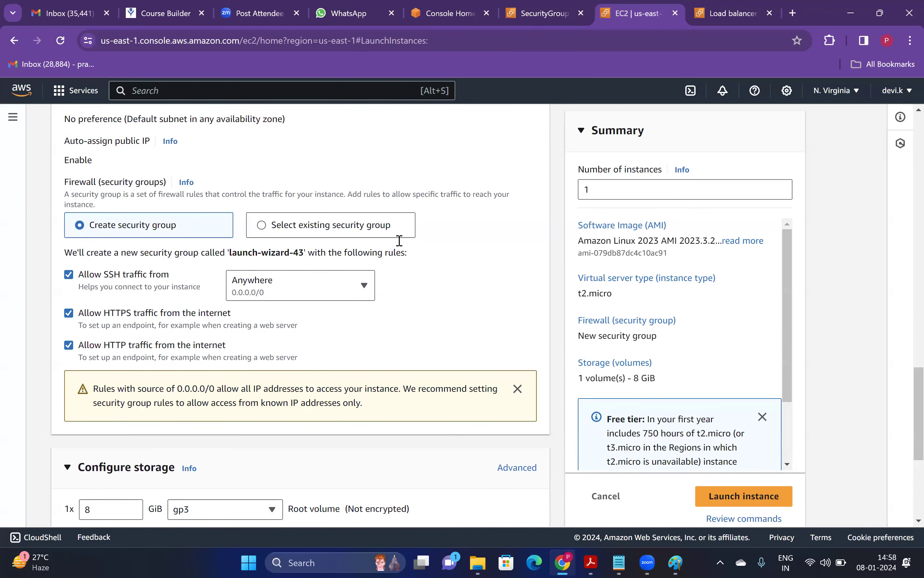
{"action": "left_click", "coordinate": [302, 232]}
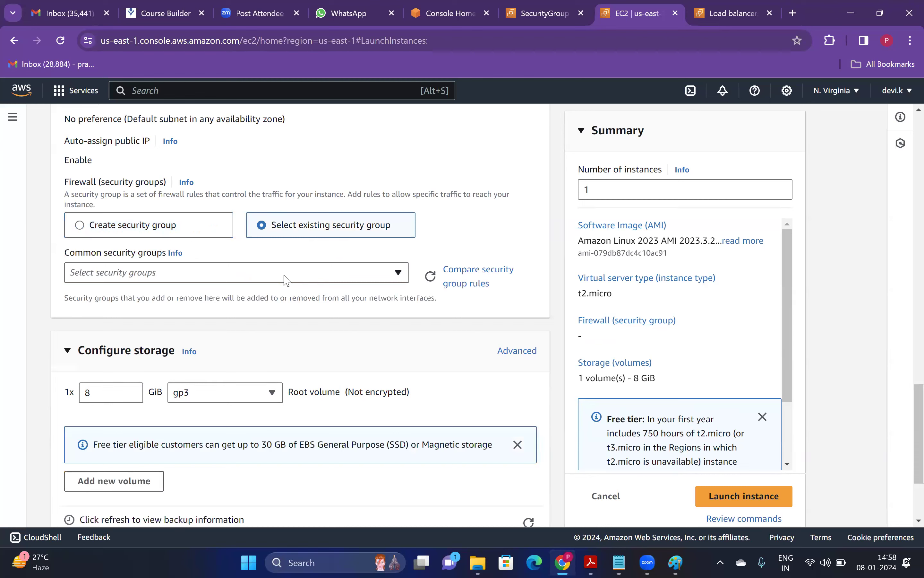
{"action": "left_click", "coordinate": [151, 236]}
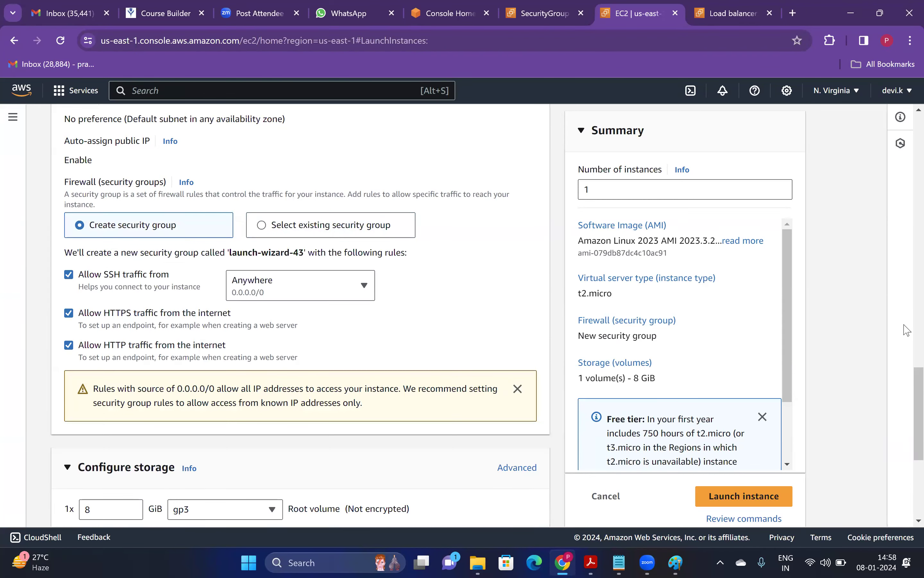
- Edit the network settings and choose the subnet in availability zone us-east-1a
{"action": "scroll", "coordinate": [907, 382], "scroll_direction": "up", "scroll_amount": 4}
{"action": "scroll", "coordinate": [908, 367], "scroll_direction": "up", "scroll_amount": 1}
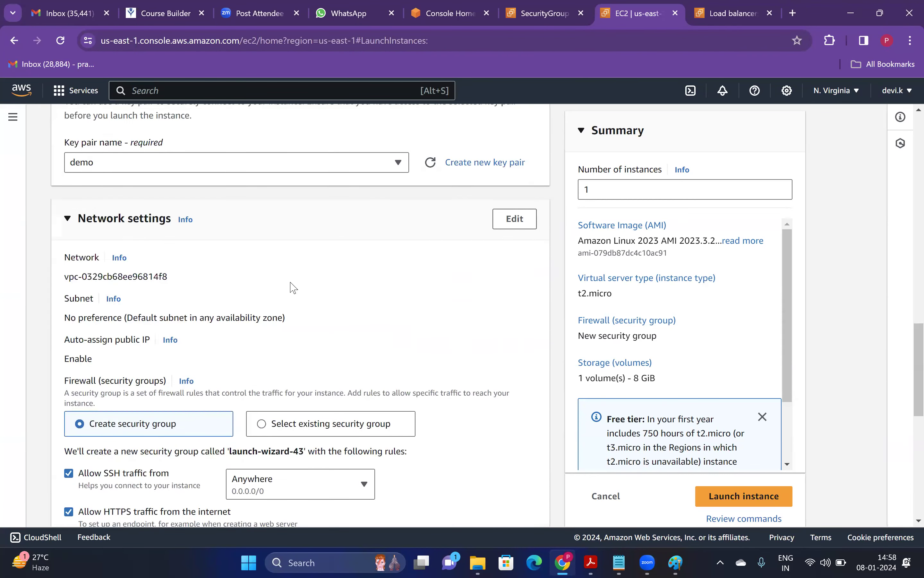
{"action": "left_click", "coordinate": [512, 224]}
{"action": "left_click", "coordinate": [337, 333]}
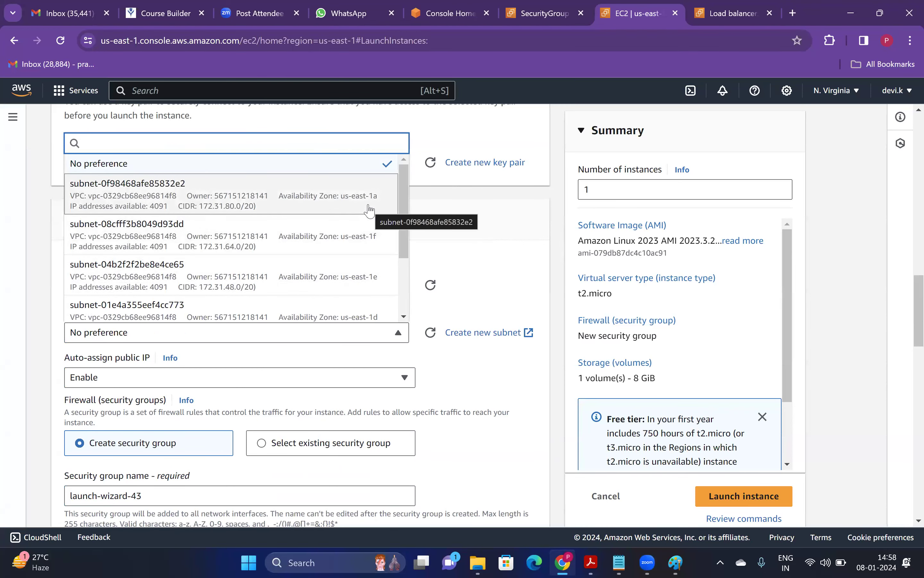
{"action": "left_click", "coordinate": [370, 211]}
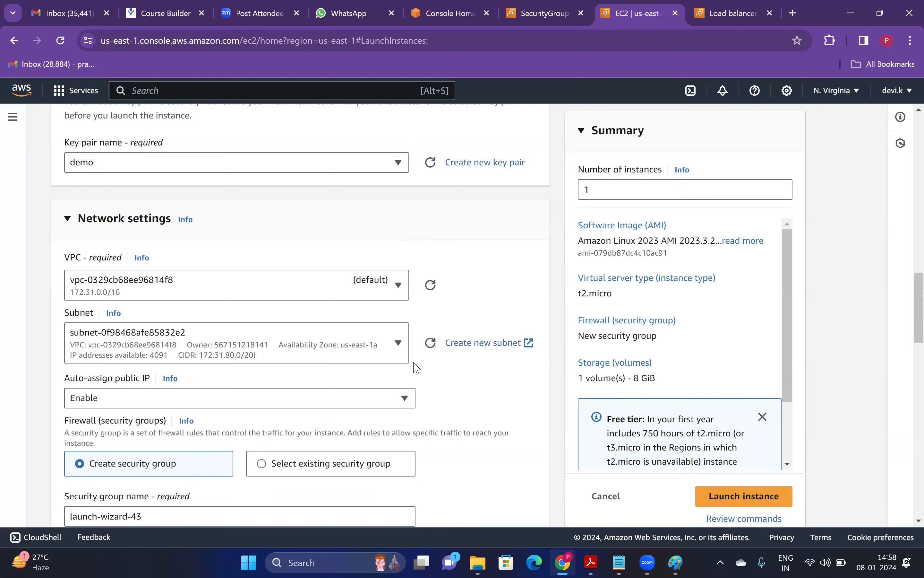
{"action": "scroll", "coordinate": [907, 421], "scroll_direction": "down", "scroll_amount": 20}
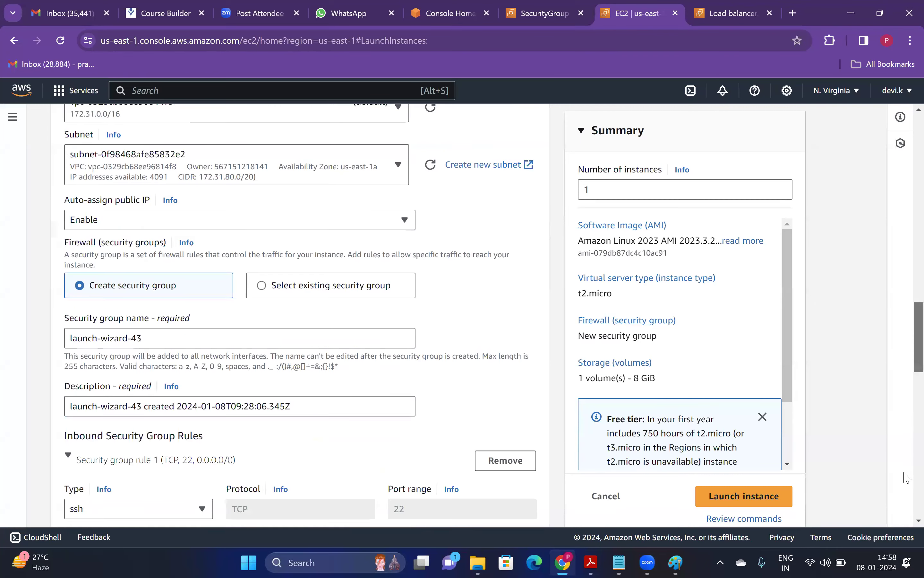
{"action": "scroll", "coordinate": [907, 390], "scroll_direction": "up", "scroll_amount": 15}
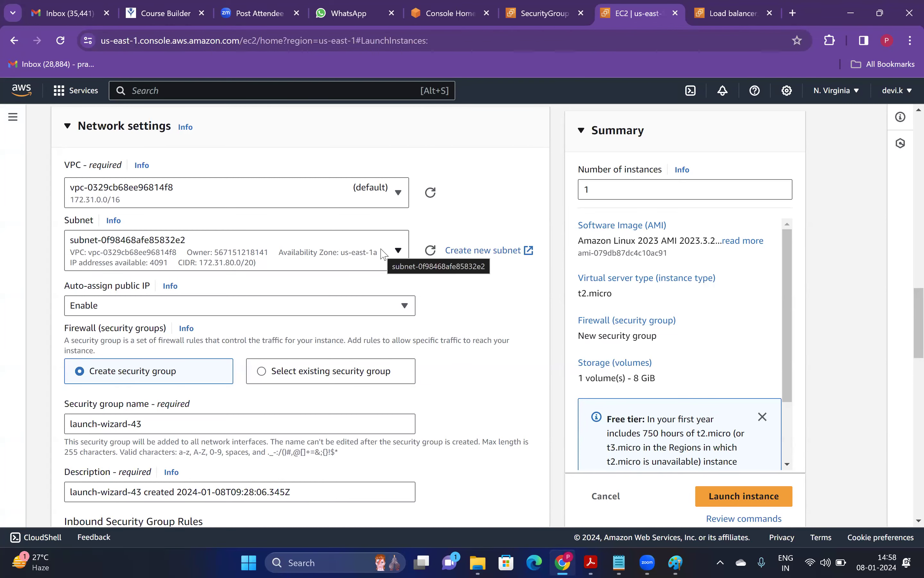
- Expand the advanced details, go to the user data field, and copy the whole httpdscript text from Notepad
{"action": "left_click_drag", "start_coordinate": [919, 342], "coordinate": [918, 510]}
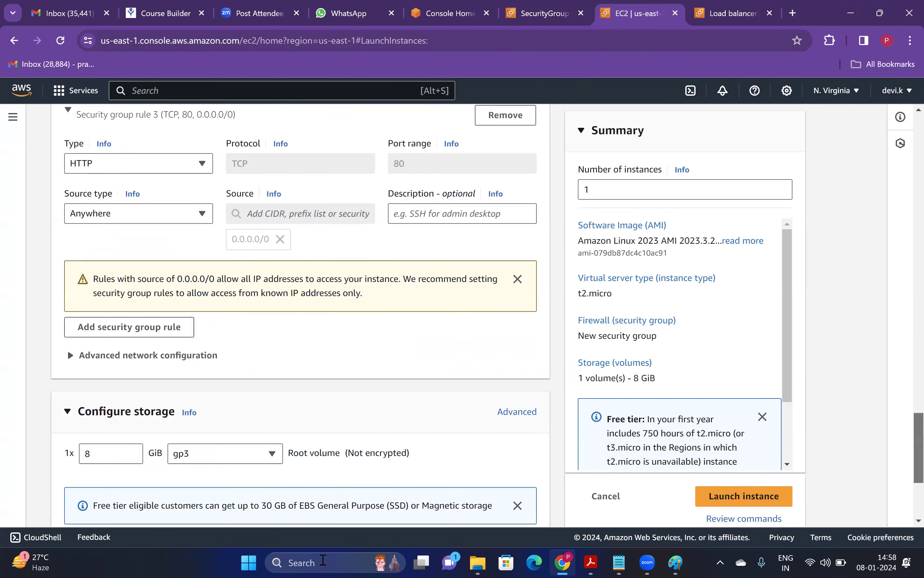
{"action": "left_click", "coordinate": [153, 493]}
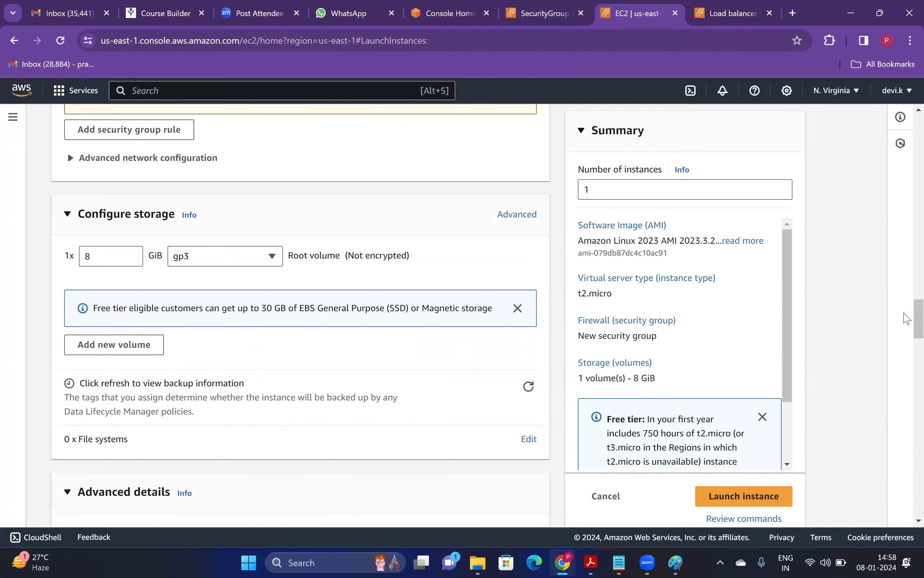
{"action": "scroll", "coordinate": [908, 405], "scroll_direction": "down", "scroll_amount": 10}
{"action": "scroll", "coordinate": [455, 421], "scroll_direction": "down", "scroll_amount": 10}
{"action": "left_click", "coordinate": [321, 424]}
{"action": "key", "text": "alt+Tab"}
{"action": "right_click", "coordinate": [76, 108]}
{"action": "left_click", "coordinate": [123, 180]}
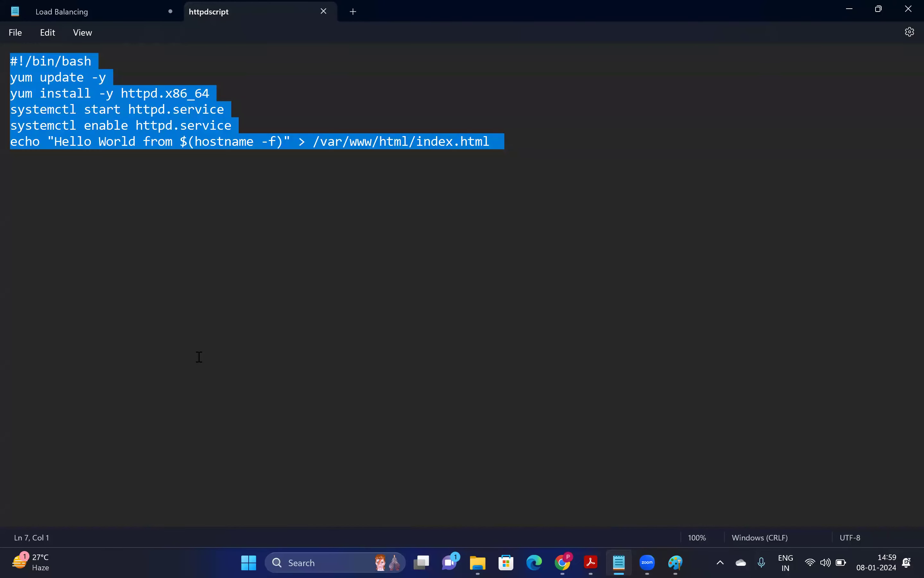
- Return to the AWS console, paste the httpd script as user data, and launch the Linux-1a instance
{"action": "key", "text": "alt+Tab"}
{"action": "key", "text": "ctrl+v"}
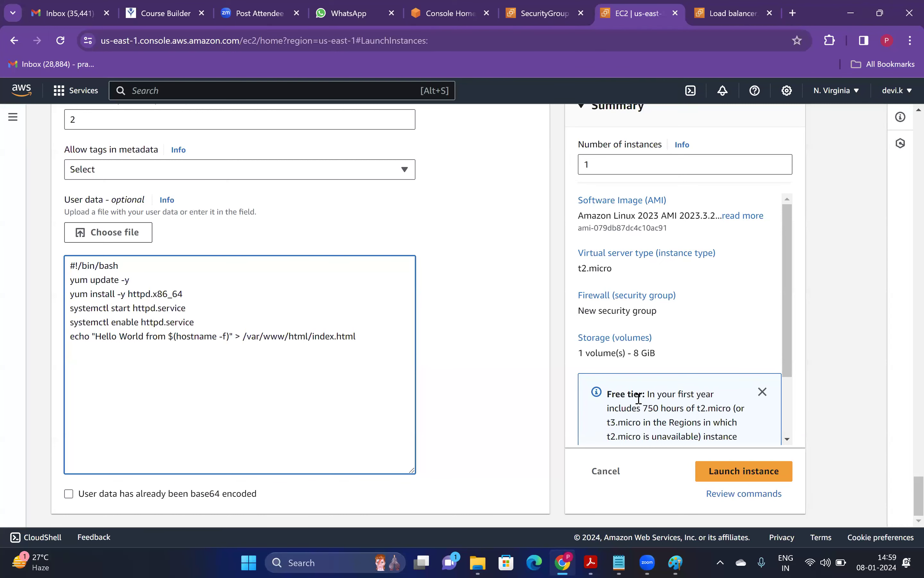
{"action": "left_click", "coordinate": [747, 471]}
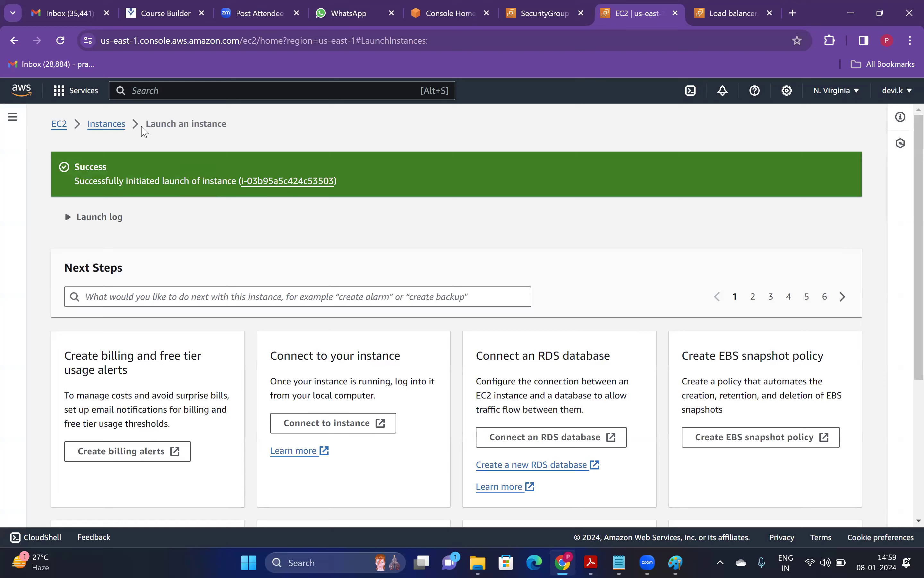
- Open the EC2 instances list and dismiss its notifications
{"action": "left_click", "coordinate": [109, 126]}
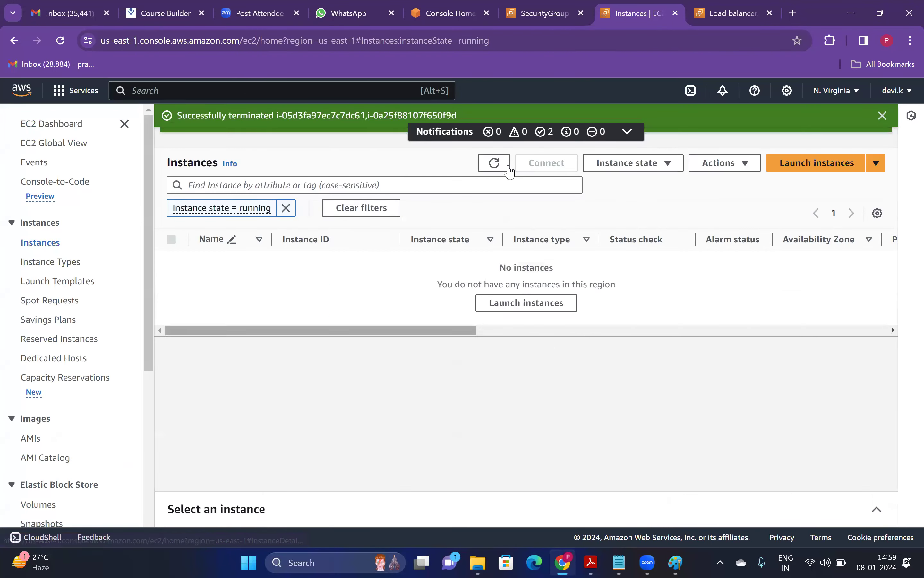
{"action": "left_click", "coordinate": [494, 162]}
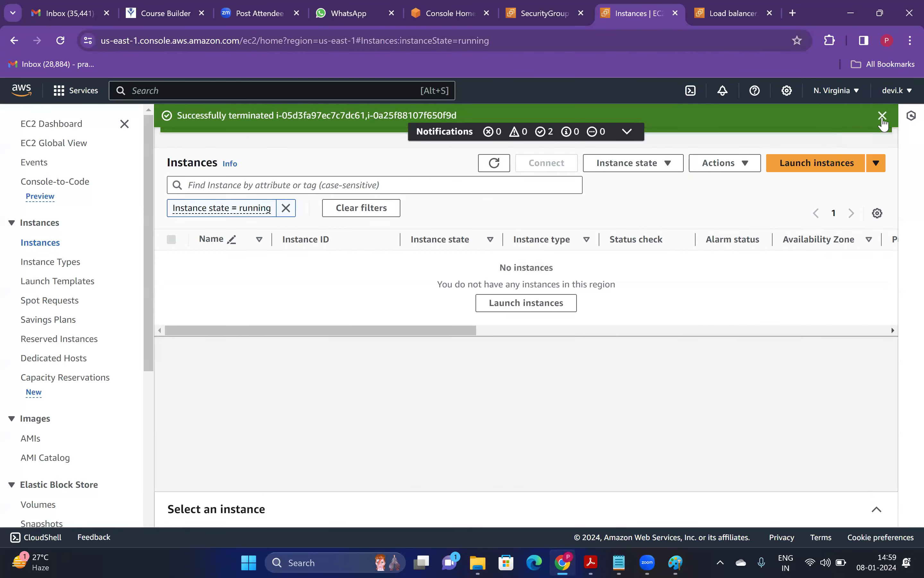
{"action": "left_click", "coordinate": [883, 116]}
{"action": "left_click", "coordinate": [883, 115]}
- Refresh the running instances list to check on Linux-1a
{"action": "left_click", "coordinate": [495, 119]}
{"action": "left_click", "coordinate": [500, 122]}
{"action": "left_click", "coordinate": [501, 122]}
{"action": "left_click", "coordinate": [502, 122]}
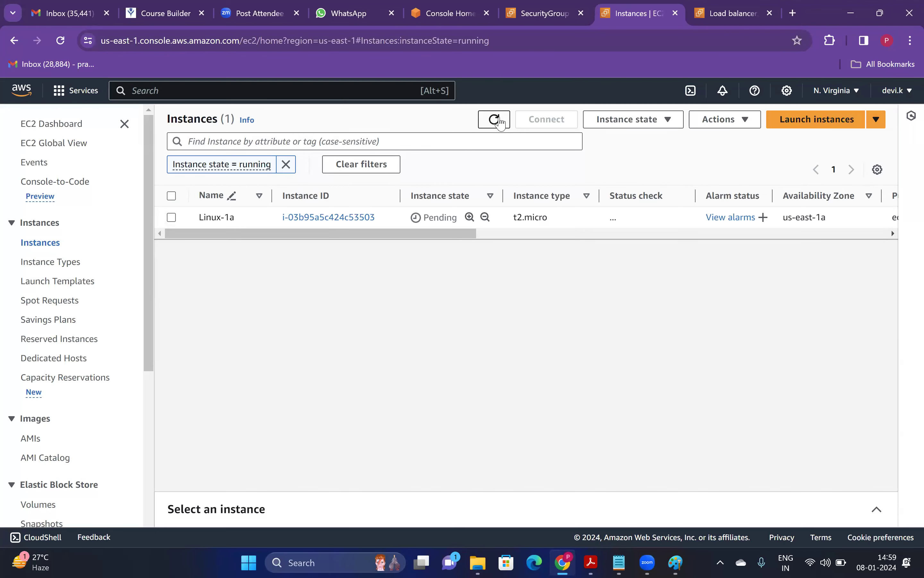
{"action": "left_click", "coordinate": [501, 123]}
{"action": "left_click", "coordinate": [499, 122]}
- Start another instance launch, name it Linux-1b, and choose the demo key pair for login
{"action": "left_click", "coordinate": [837, 128]}
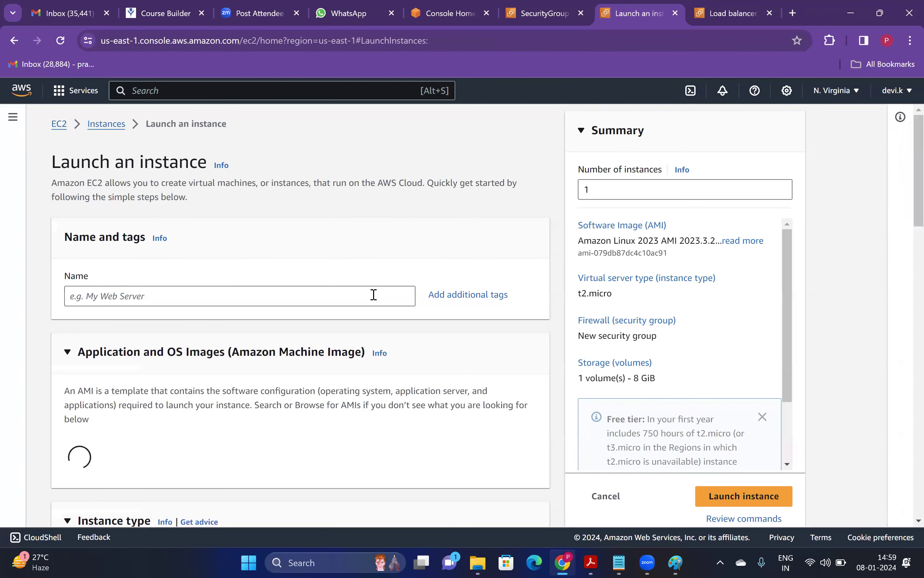
{"action": "left_click", "coordinate": [373, 295]}
{"action": "type", "text": "Linux-1b"}
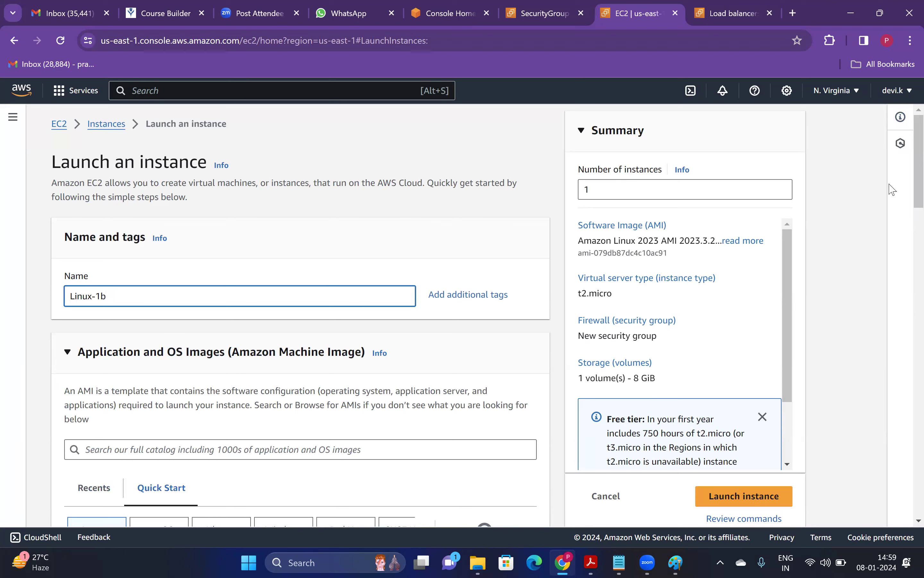
{"action": "scroll", "coordinate": [908, 255], "scroll_direction": "down", "scroll_amount": 1}
{"action": "scroll", "coordinate": [907, 255], "scroll_direction": "down", "scroll_amount": 5}
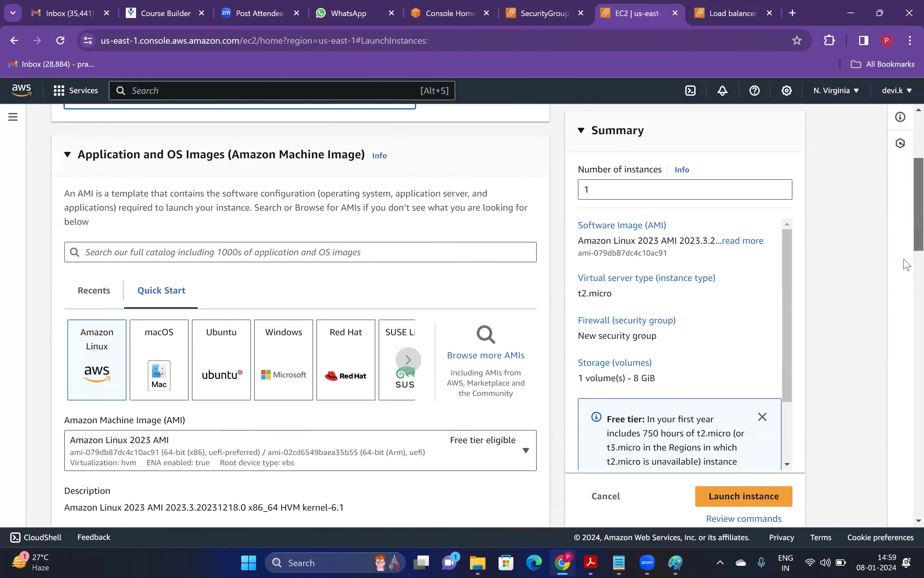
{"action": "scroll", "coordinate": [247, 362], "scroll_direction": "down", "scroll_amount": 5}
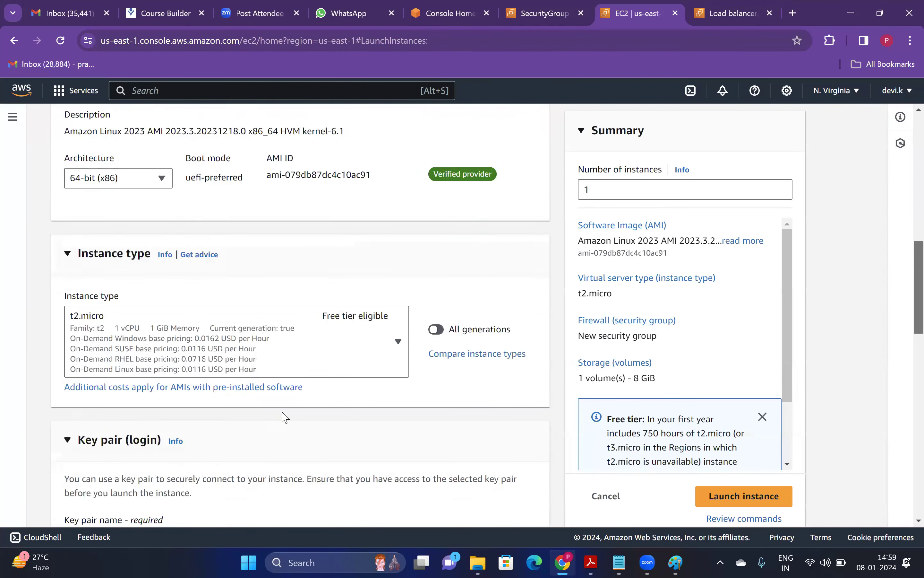
{"action": "left_click", "coordinate": [237, 192]}
- Allow HTTPS and HTTP traffic from the internet in the new security group for Linux-1b
{"action": "left_click_drag", "start_coordinate": [915, 341], "coordinate": [915, 374]}
{"action": "scroll", "coordinate": [908, 378], "scroll_direction": "down", "scroll_amount": 4}
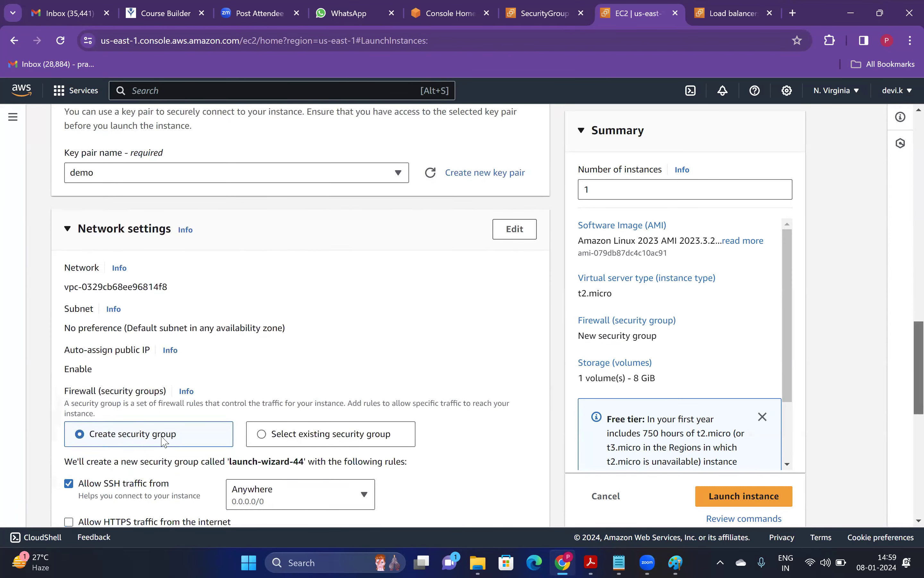
{"action": "left_click", "coordinate": [203, 400]}
{"action": "left_click", "coordinate": [203, 431]}
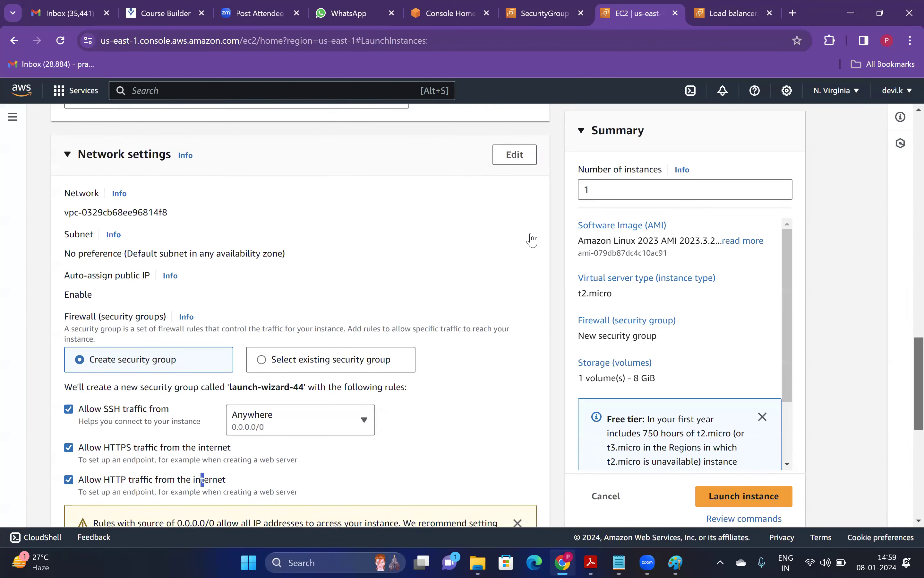
- Edit the network settings of Linux-1b and choose the subnet in availability zone us-east-1b
{"action": "scroll", "coordinate": [547, 241], "scroll_direction": "up", "scroll_amount": 3}
{"action": "left_click", "coordinate": [514, 237]}
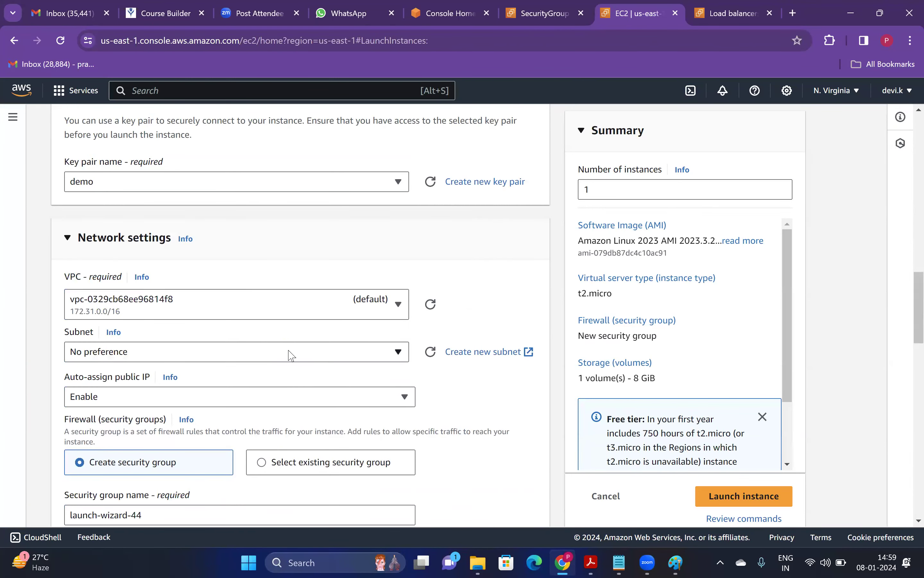
{"action": "left_click", "coordinate": [298, 361]}
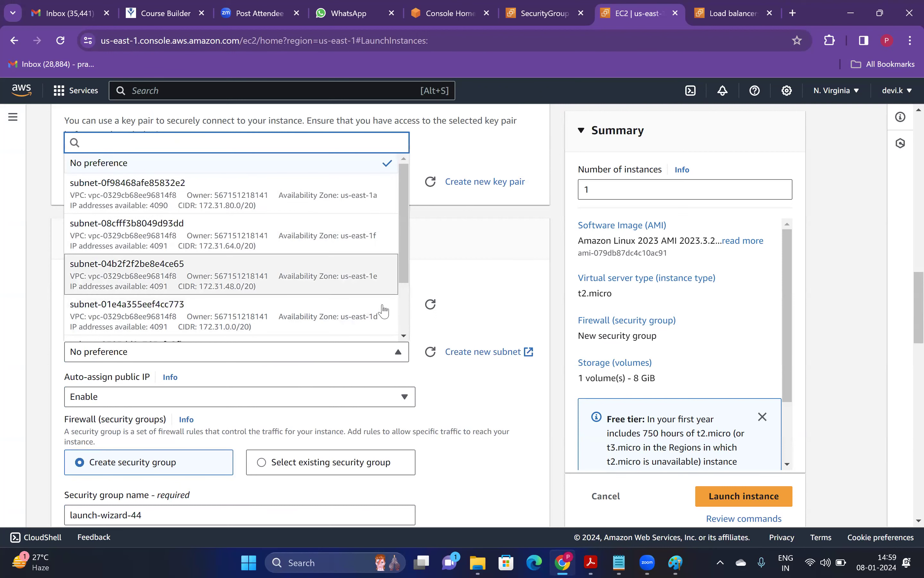
{"action": "scroll", "coordinate": [233, 260], "scroll_direction": "down", "scroll_amount": 3}
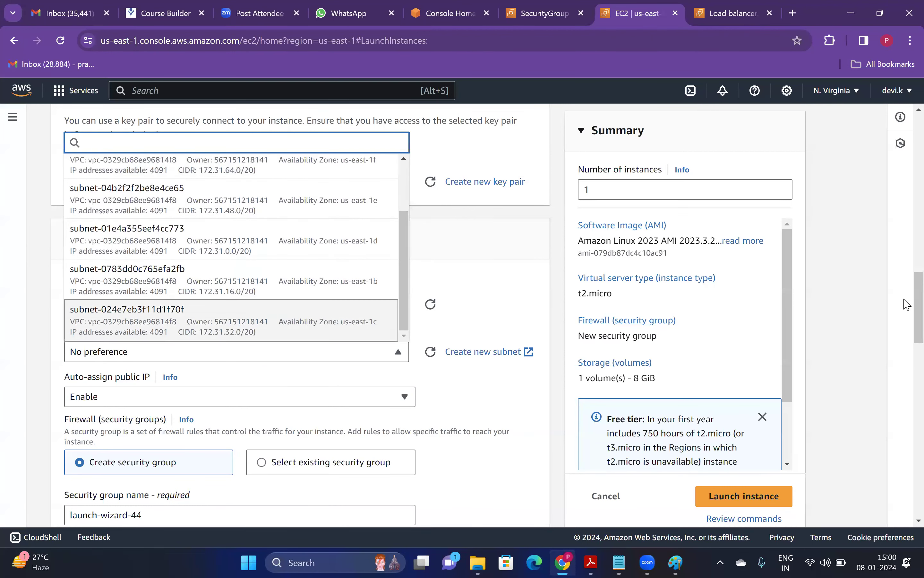
{"action": "left_click", "coordinate": [233, 283]}
- Paste the copied httpd script as user data in the advanced details and launch the Linux-1b instance
{"action": "scroll", "coordinate": [905, 366], "scroll_direction": "down", "scroll_amount": 8}
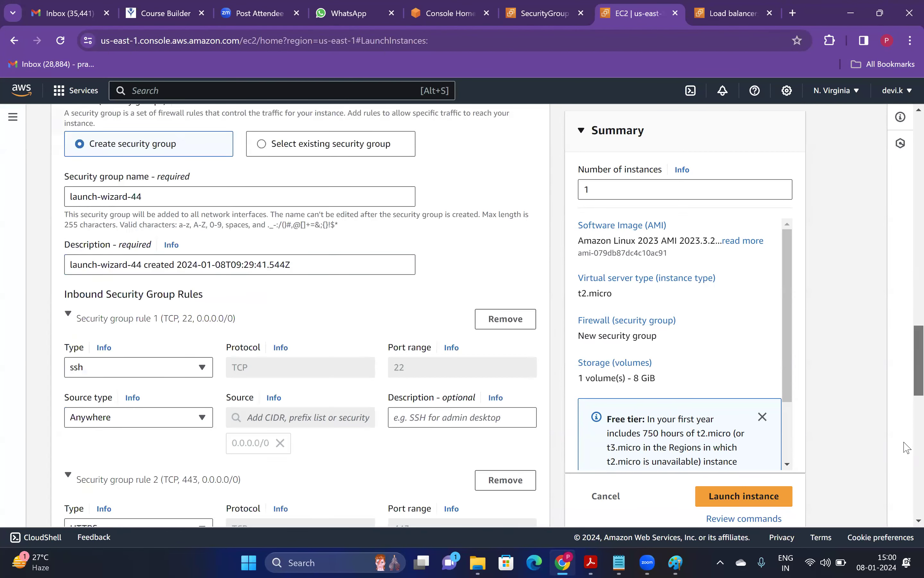
{"action": "scroll", "coordinate": [907, 477], "scroll_direction": "down", "scroll_amount": 10}
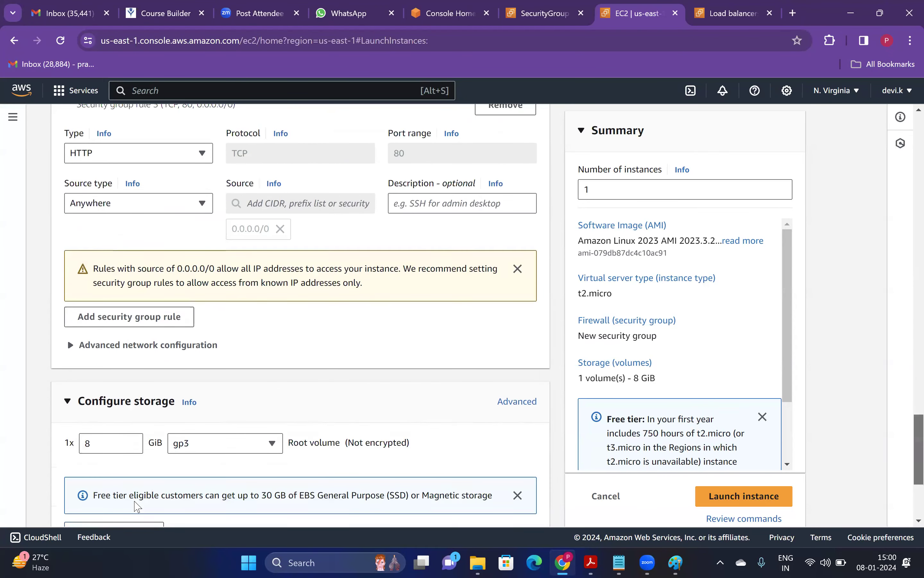
{"action": "scroll", "coordinate": [143, 497], "scroll_direction": "down", "scroll_amount": 3}
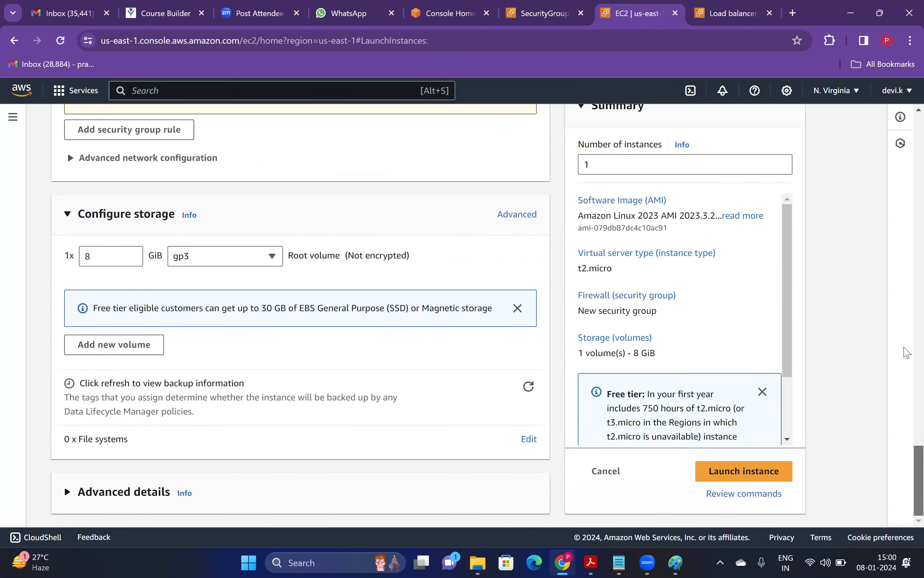
{"action": "left_click", "coordinate": [125, 492]}
{"action": "scroll", "coordinate": [541, 497], "scroll_direction": "down", "scroll_amount": 15}
{"action": "scroll", "coordinate": [248, 365], "scroll_direction": "down", "scroll_amount": 10}
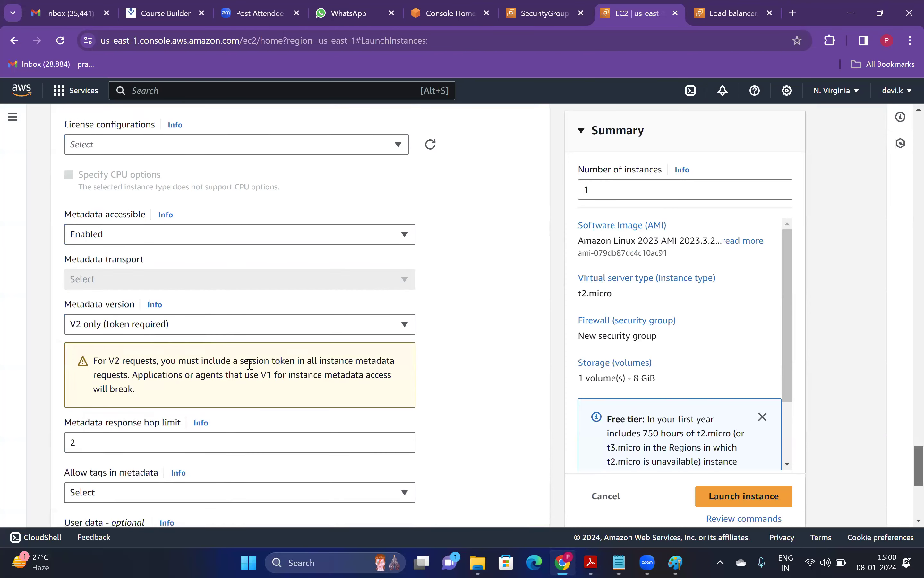
{"action": "left_click", "coordinate": [249, 363]}
{"action": "key", "text": "ctrl+v"}
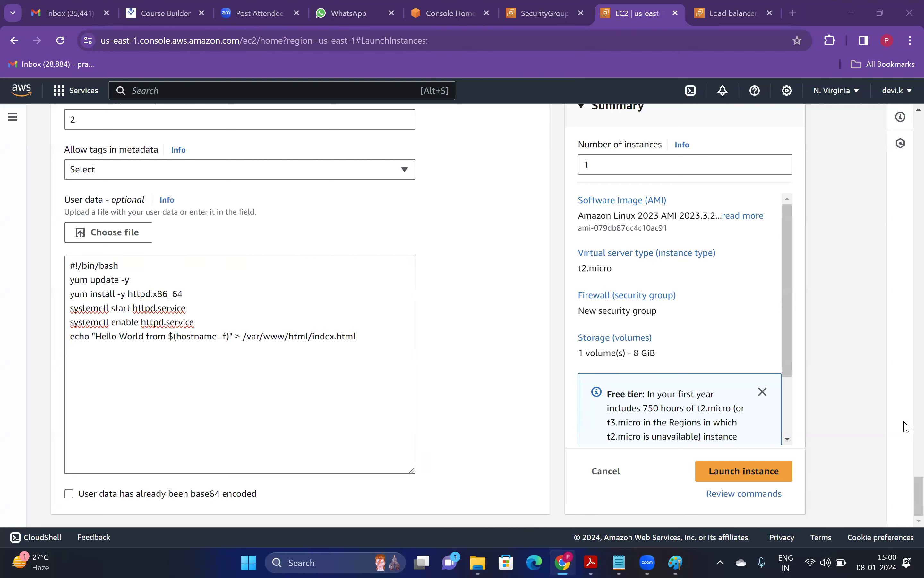
{"action": "left_click_drag", "start_coordinate": [917, 493], "coordinate": [917, 492]}
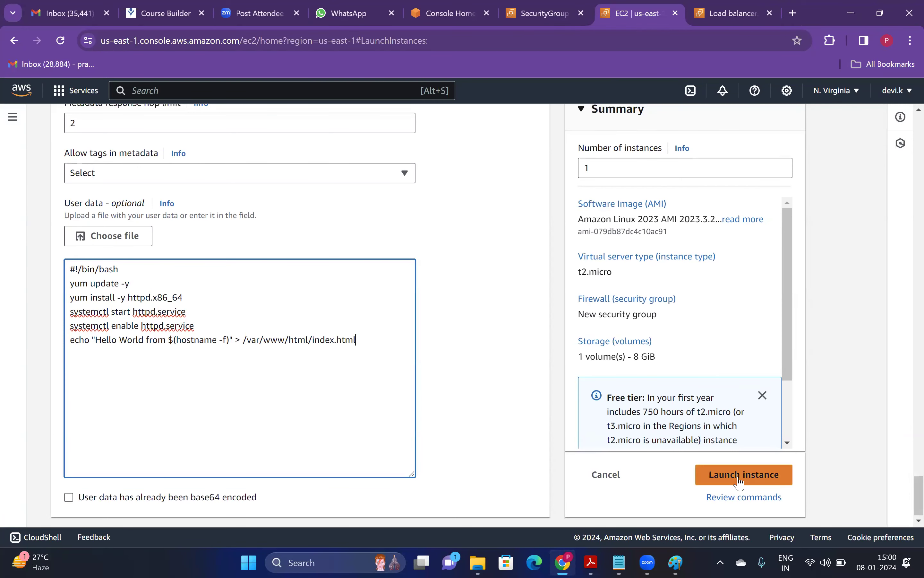
{"action": "left_click", "coordinate": [740, 482]}
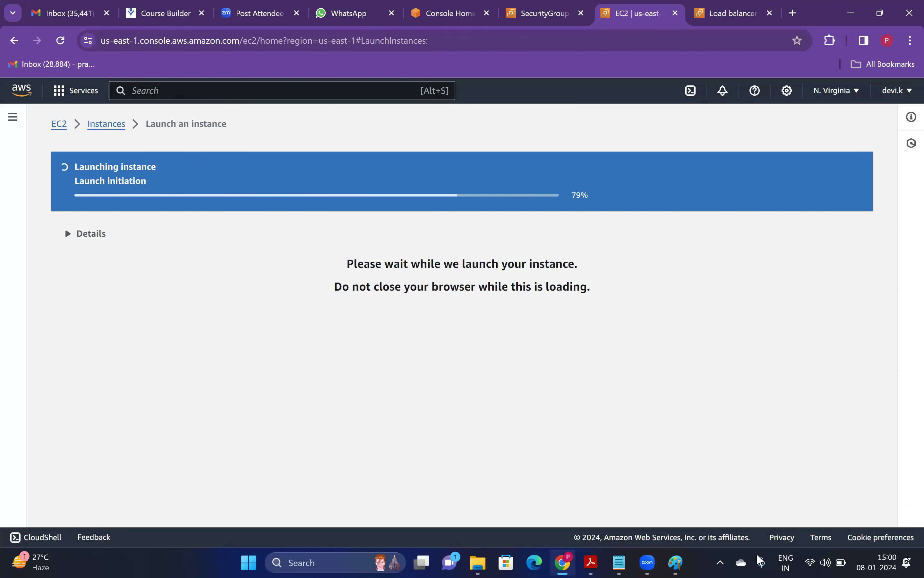
- Switch to Paint, pencil a small freehand mark beside the triangle in each zone box, and return to the AWS console
{"action": "key", "text": "alt+Tab"}
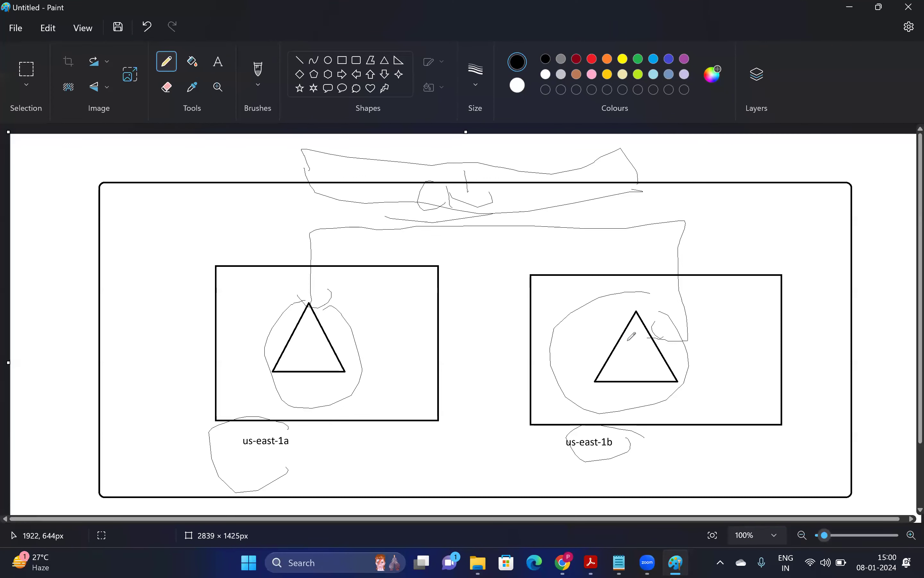
{"action": "mouse_move", "coordinate": [386, 312]}
{"action": "left_mouse_down"}
{"action": "mouse_move", "coordinate": [413, 331]}
{"action": "mouse_move", "coordinate": [396, 310]}
{"action": "left_mouse_up"}
{"action": "left_click_drag", "start_coordinate": [753, 334], "coordinate": [738, 323]}
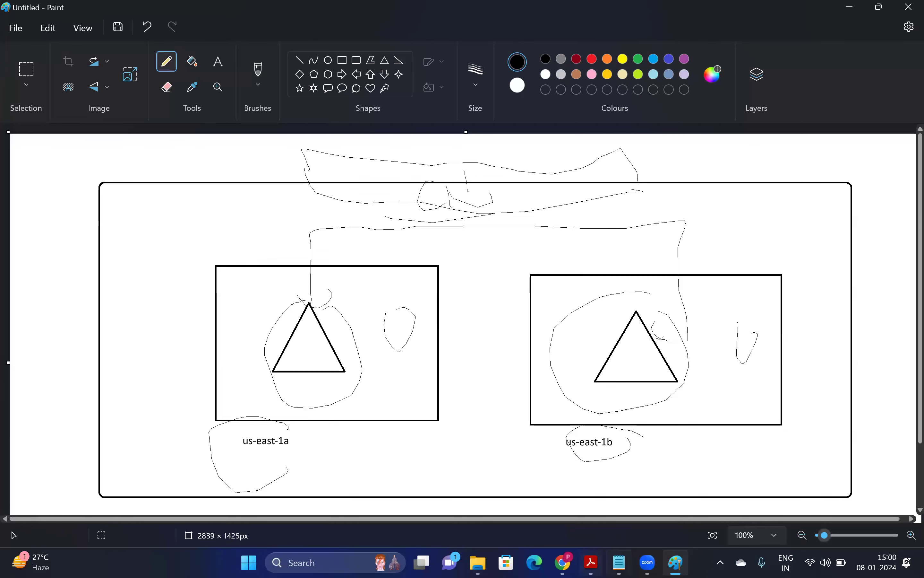
{"action": "key", "text": "alt+Tab"}
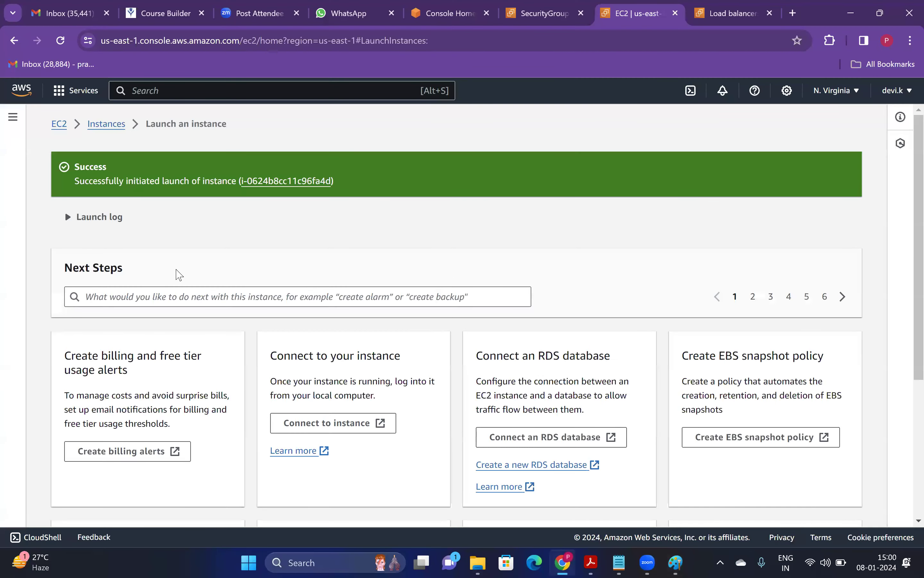
- Show the running EC2 instances and check the availability zones of Linux-1a and Linux-1b
{"action": "key", "text": "ctrl+Tab"}
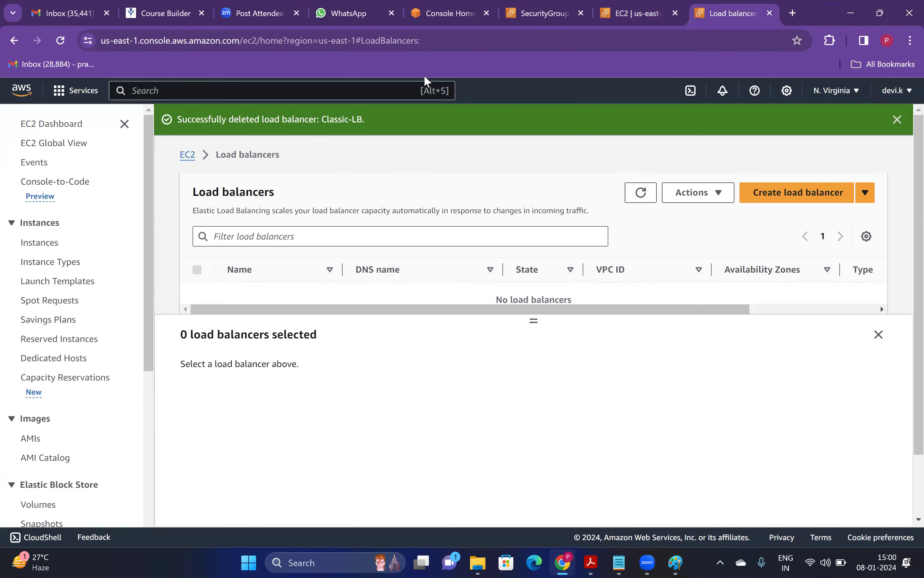
{"action": "left_click", "coordinate": [638, 13]}
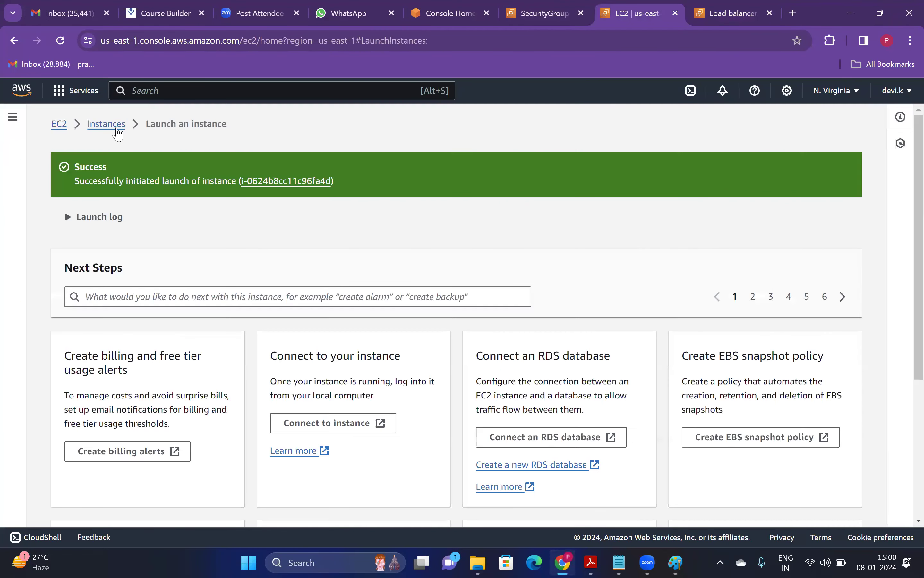
{"action": "left_click", "coordinate": [118, 132]}
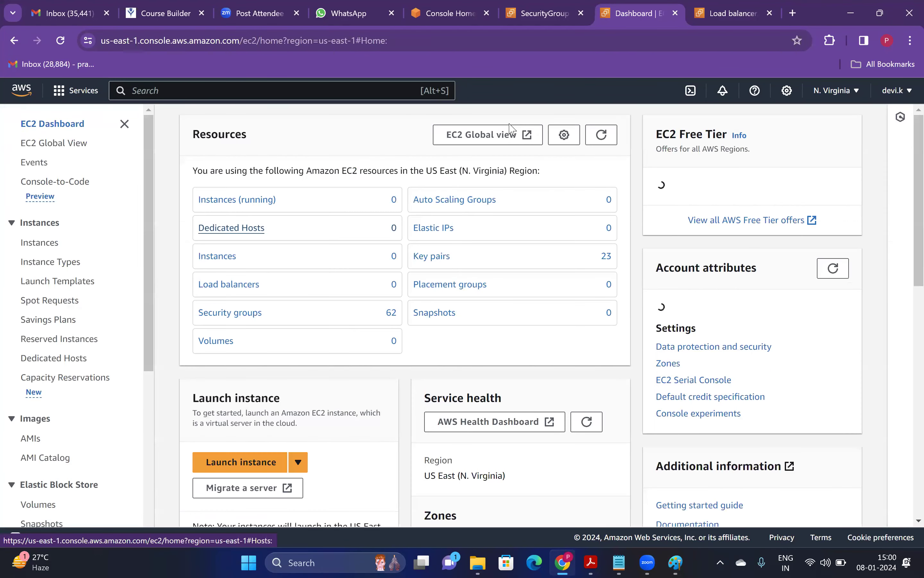
{"action": "left_click", "coordinate": [238, 200]}
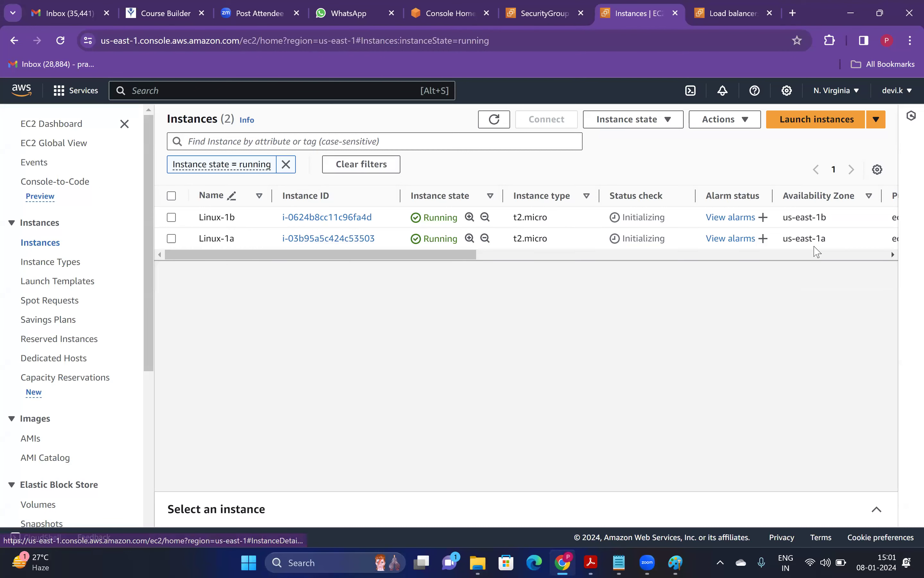
{"action": "left_click_drag", "start_coordinate": [826, 239], "coordinate": [781, 245]}
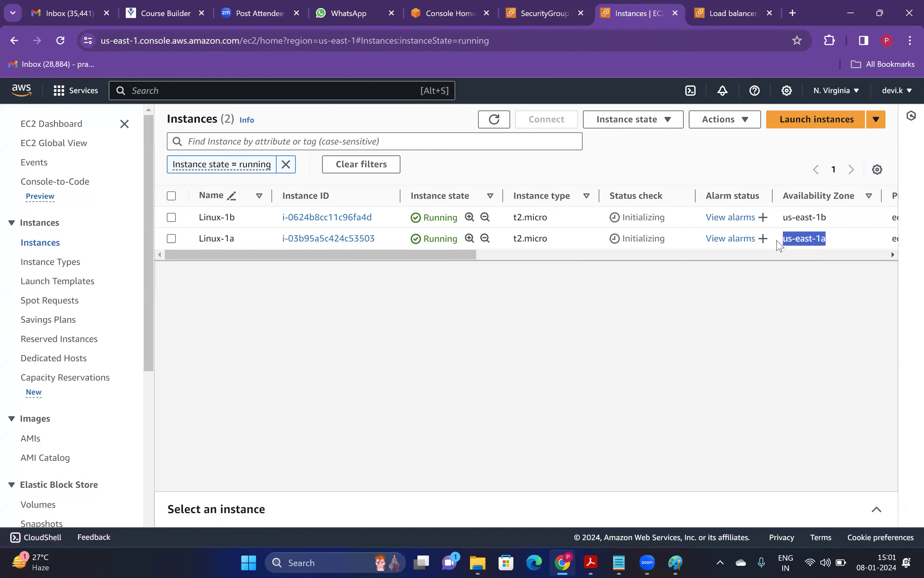
{"action": "left_click", "coordinate": [778, 242]}
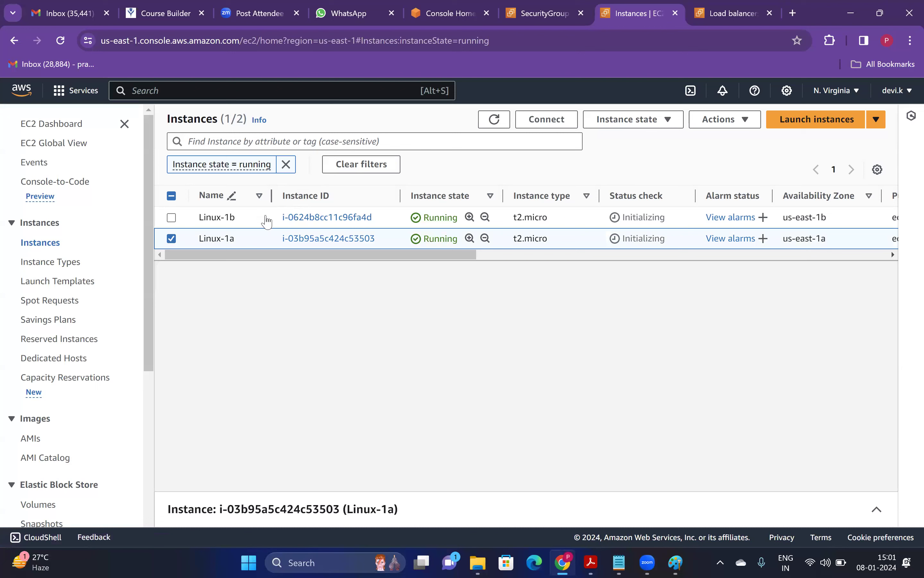
{"action": "left_click_drag", "start_coordinate": [827, 221], "coordinate": [771, 217]}
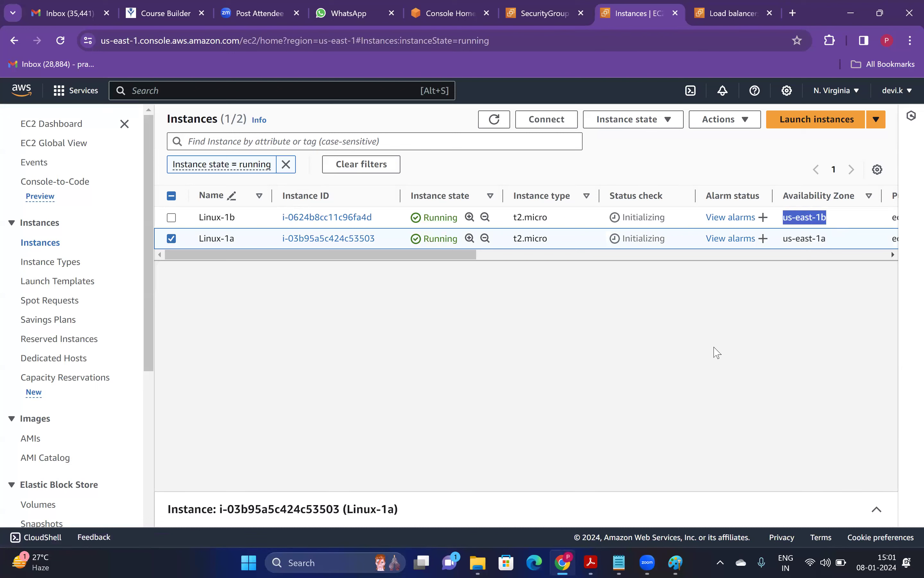
{"action": "left_click", "coordinate": [171, 217]}
- Copy the public IPv4 address of Linux-1a from its details and load it in a new browser tab
{"action": "left_click", "coordinate": [329, 239]}
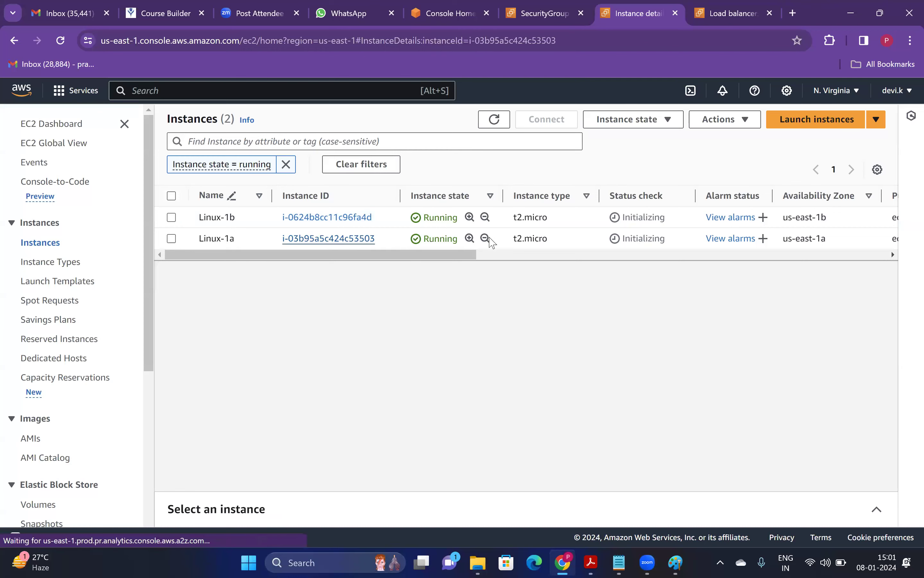
{"action": "left_click", "coordinate": [418, 213]}
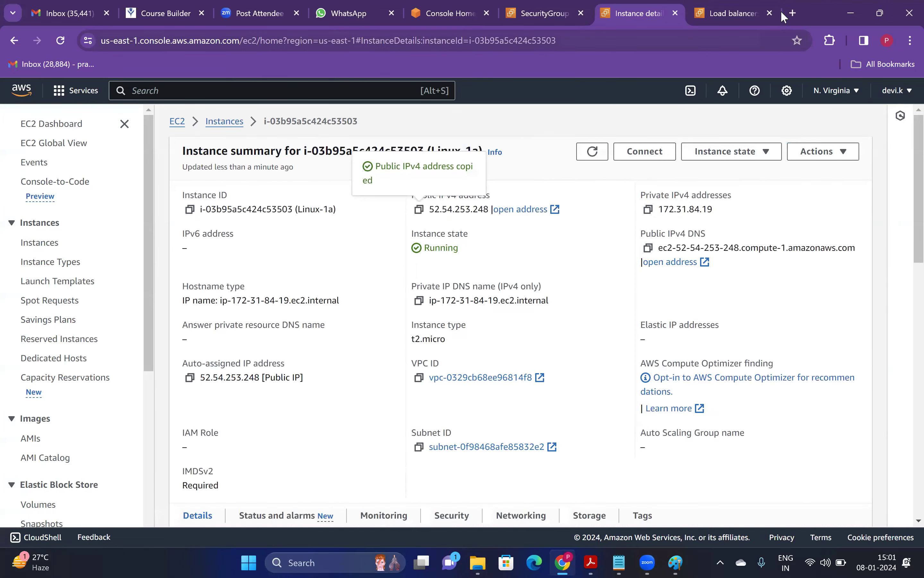
{"action": "left_click", "coordinate": [794, 13]}
{"action": "key", "text": "ctrl+v"}
{"action": "key", "text": "Return"}
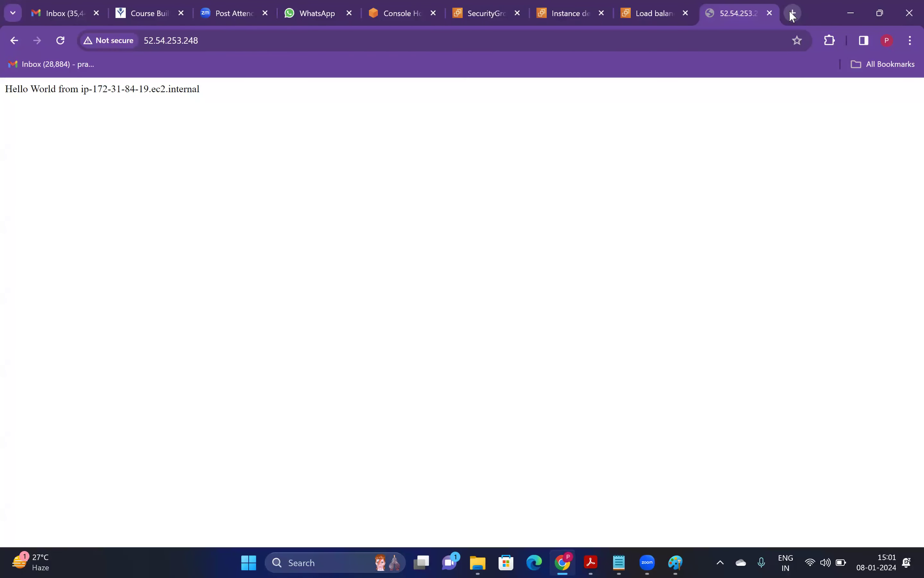
{"action": "left_click", "coordinate": [581, 1]}
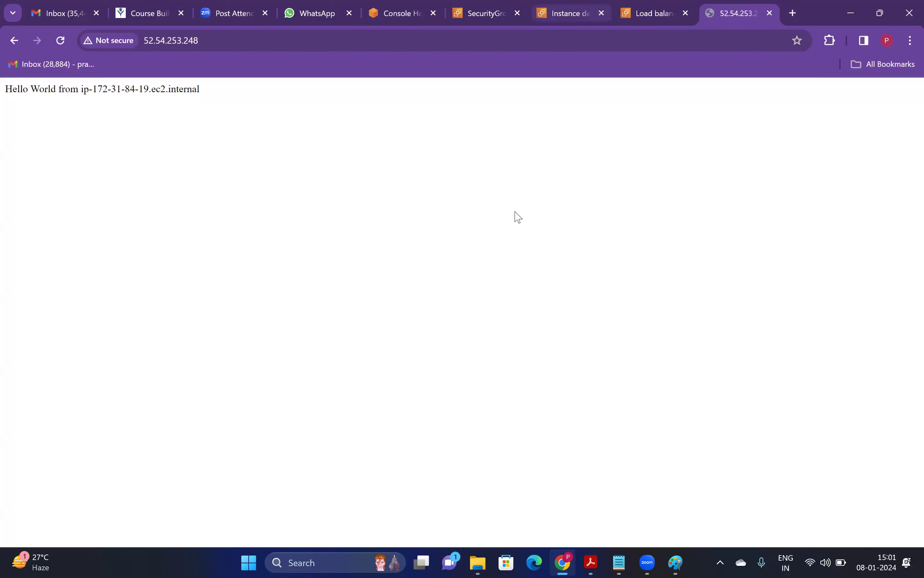
{"action": "left_click", "coordinate": [736, 5]}
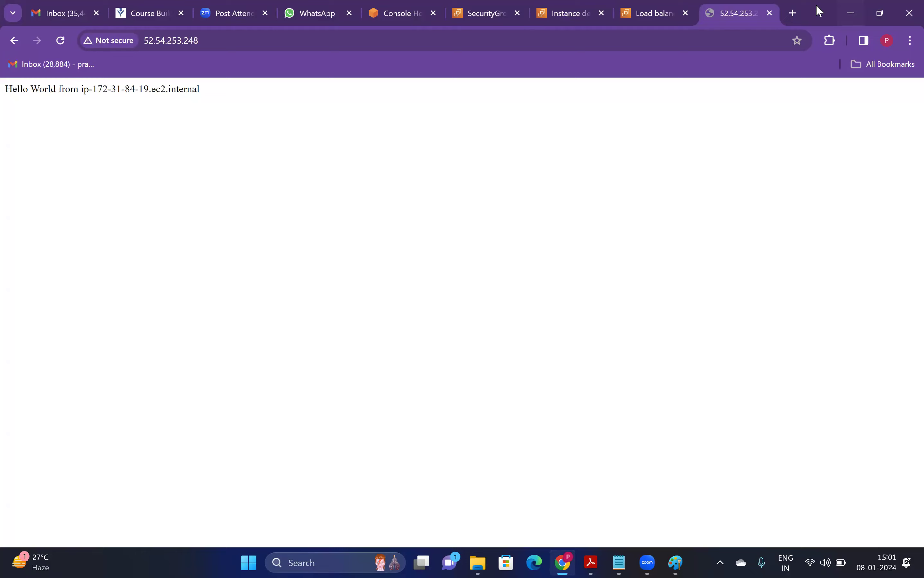
- Copy the public IPv4 address of Linux-1b from its details and load it in another new browser tab
{"action": "left_click", "coordinate": [584, 6]}
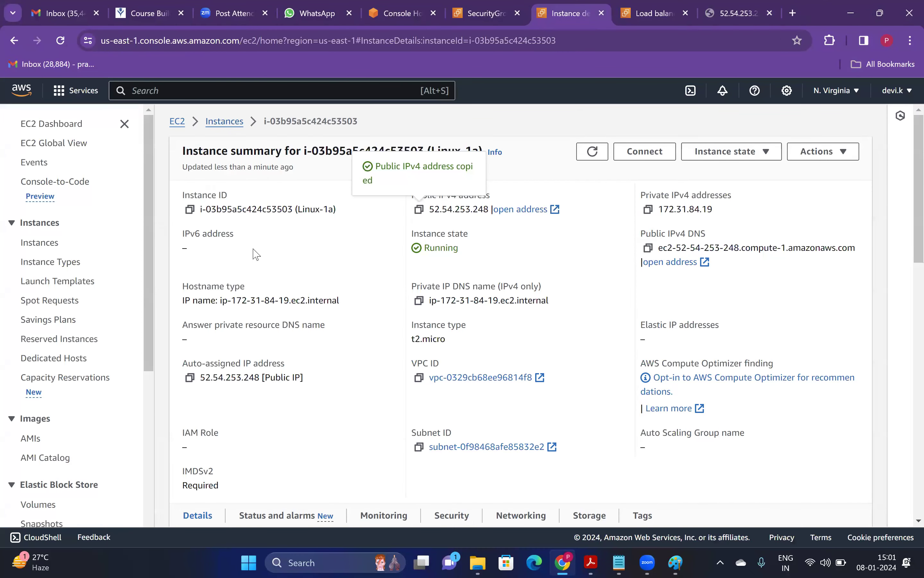
{"action": "left_click", "coordinate": [39, 243]}
{"action": "left_click", "coordinate": [305, 239]}
{"action": "left_click", "coordinate": [419, 210]}
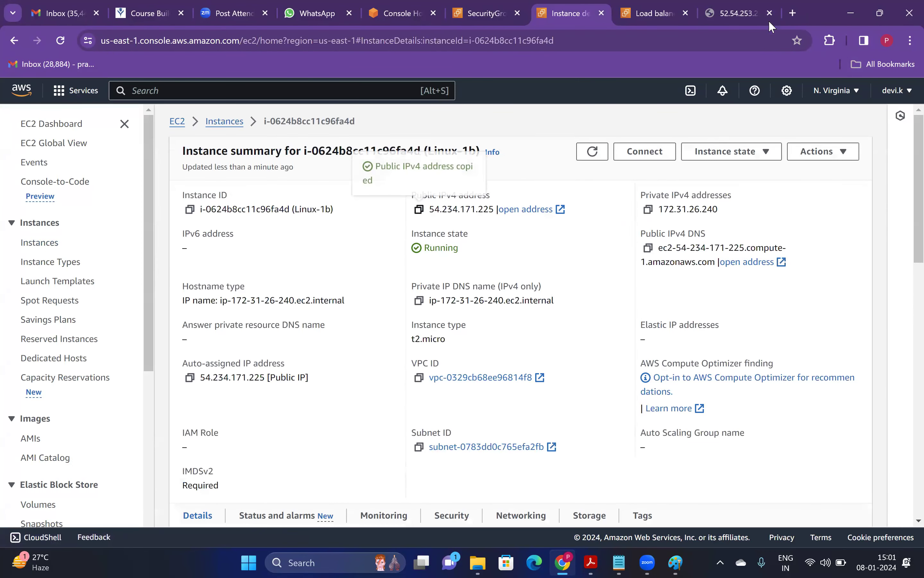
{"action": "left_click", "coordinate": [794, 12]}
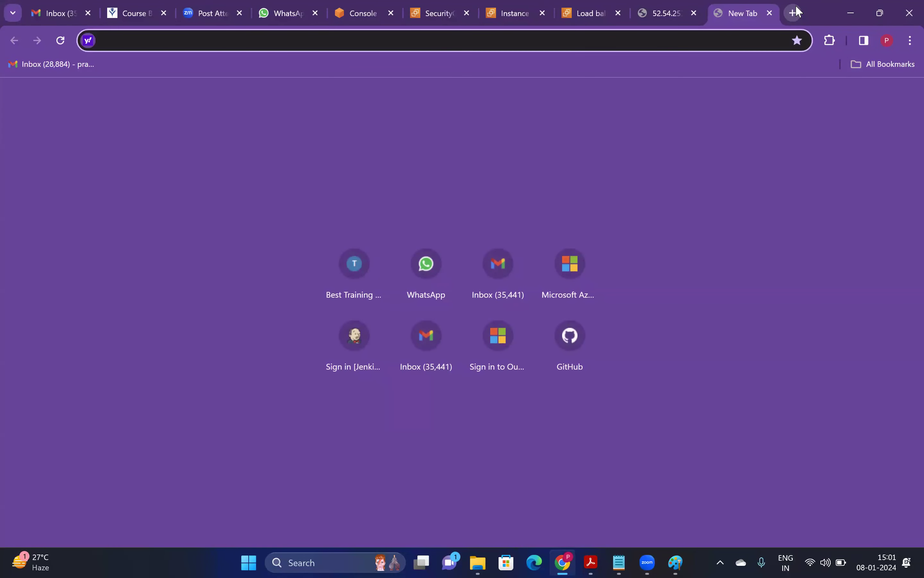
{"action": "key", "text": "ctrl+v"}
{"action": "key", "text": "Return"}
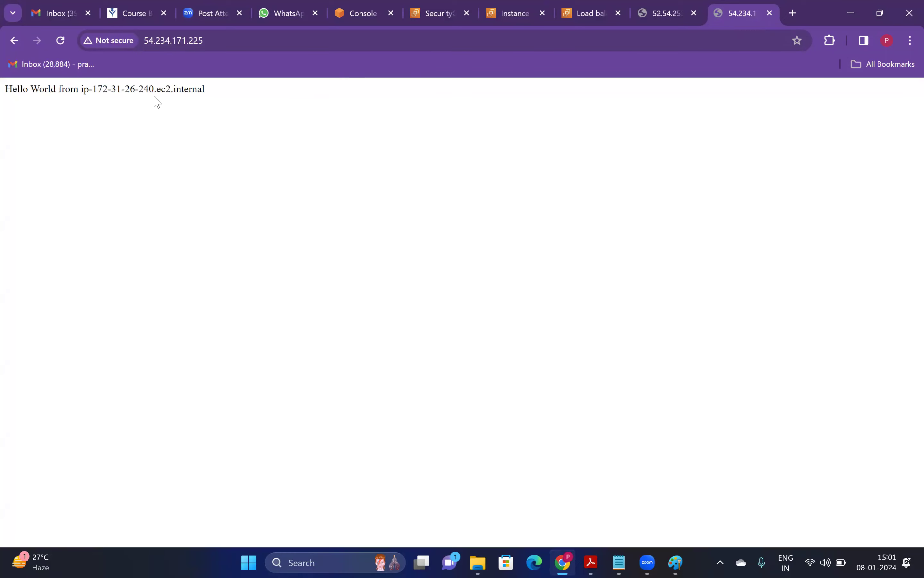
- Compare the private IPv4 address of Linux-1b with its web page, and reload the Linux-1a web page
{"action": "left_click", "coordinate": [515, 3]}
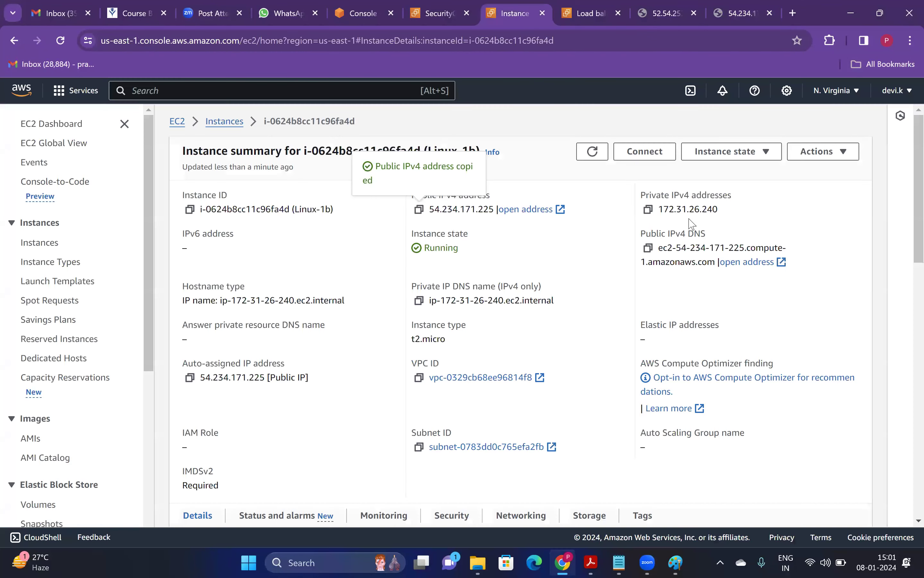
{"action": "left_click_drag", "start_coordinate": [690, 210], "coordinate": [728, 212]}
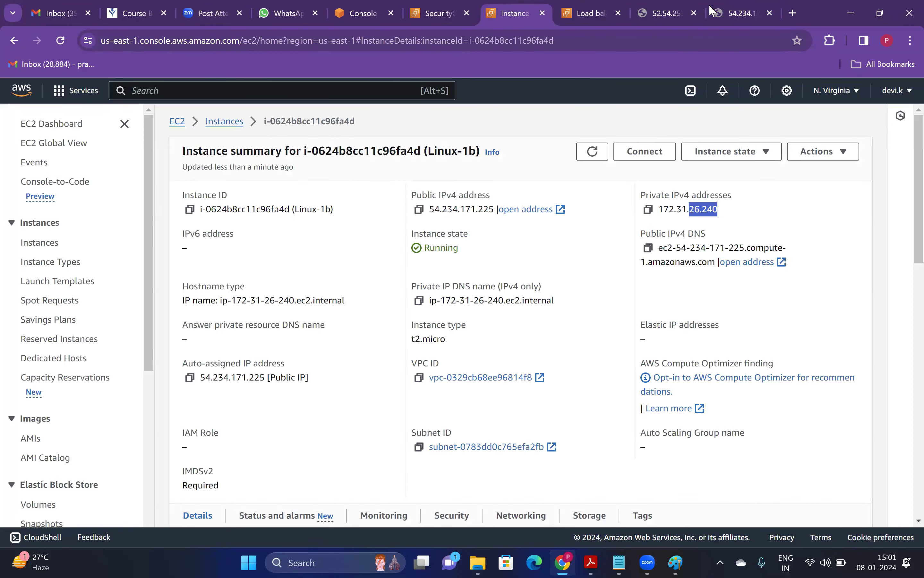
{"action": "left_click", "coordinate": [737, 6]}
{"action": "left_click", "coordinate": [667, 6]}
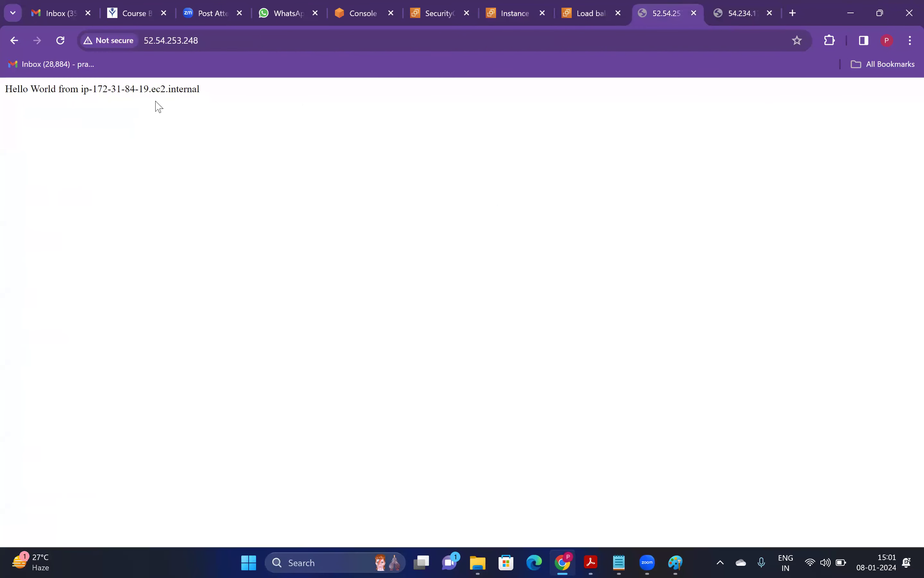
{"action": "left_click", "coordinate": [60, 41]}
{"action": "left_click", "coordinate": [208, 43]}
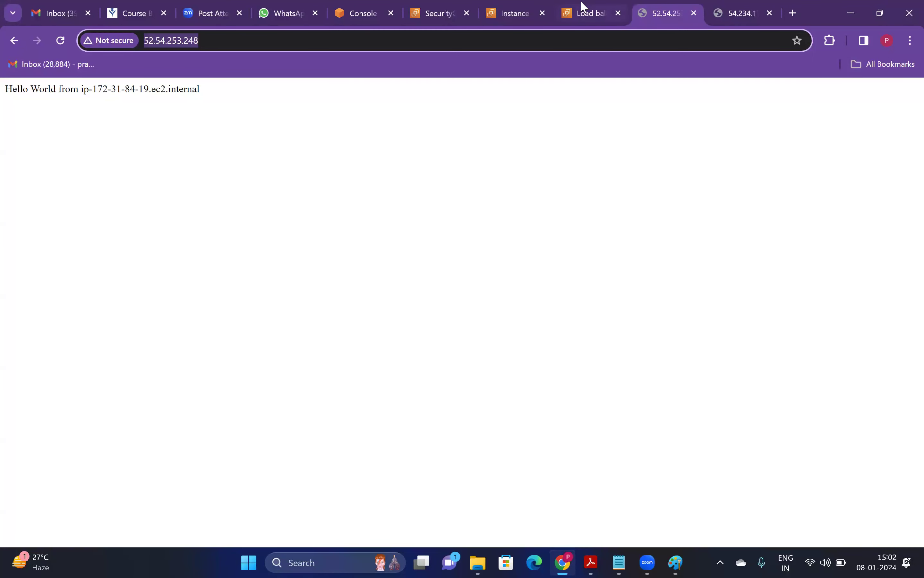
- Close both web server test pages and start creating a load balancer from the Load balancers page
{"action": "left_click", "coordinate": [739, 12]}
{"action": "left_click", "coordinate": [697, 10]}
{"action": "left_click", "coordinate": [695, 12]}
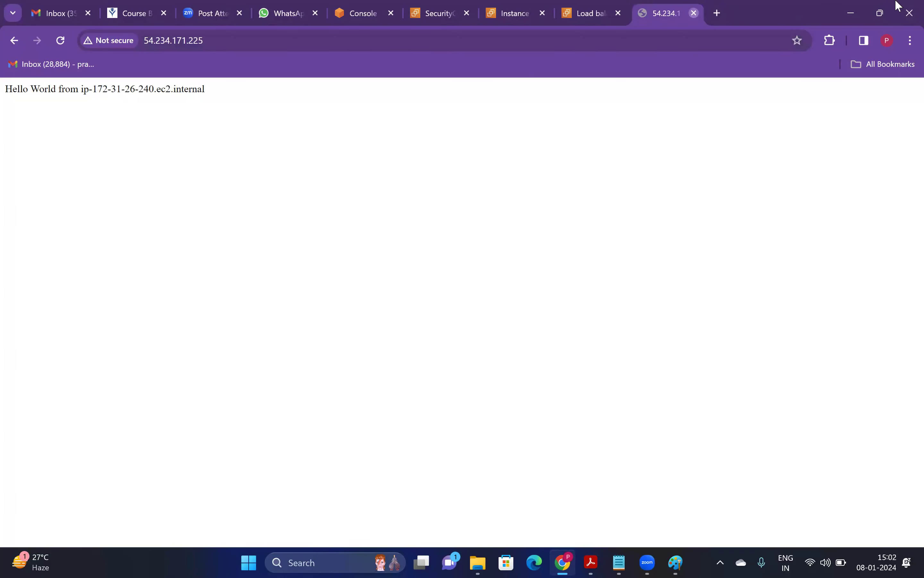
{"action": "left_click", "coordinate": [705, 13]}
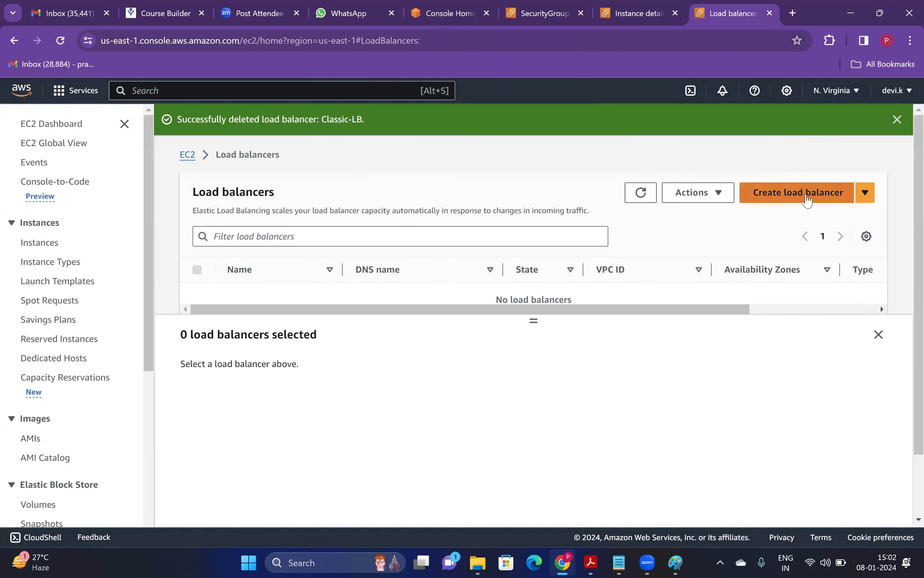
{"action": "left_click", "coordinate": [808, 199]}
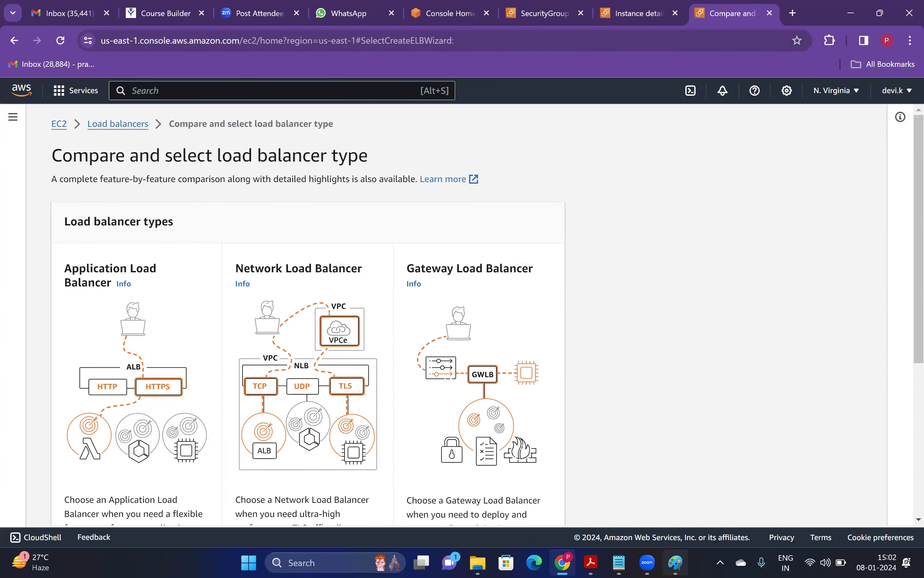
- Switch to Paint, pencil a freehand loop around the us-east-1a label, and return to the AWS console
{"action": "key", "text": "alt+Tab"}
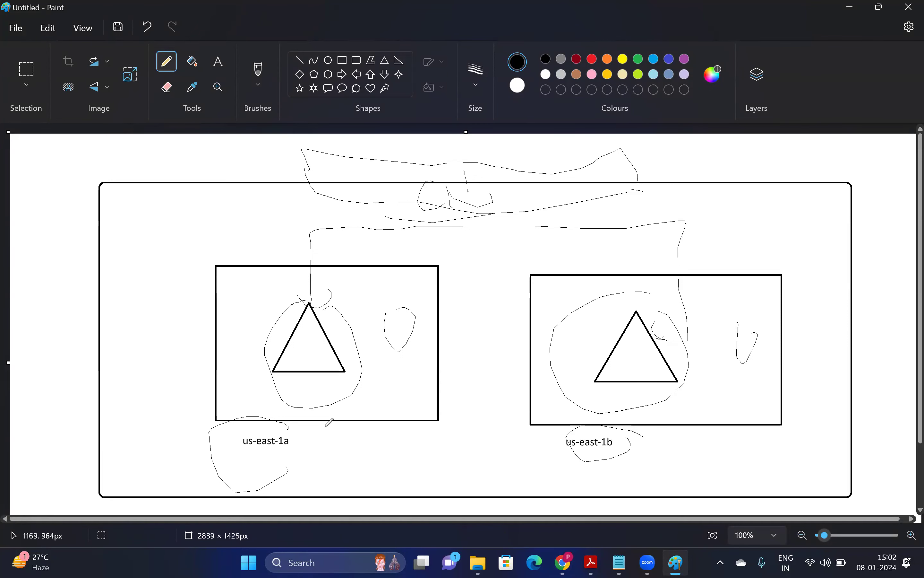
{"action": "mouse_move", "coordinate": [322, 425]}
{"action": "left_mouse_down"}
{"action": "mouse_move", "coordinate": [237, 421]}
{"action": "mouse_move", "coordinate": [300, 445]}
{"action": "left_mouse_up"}
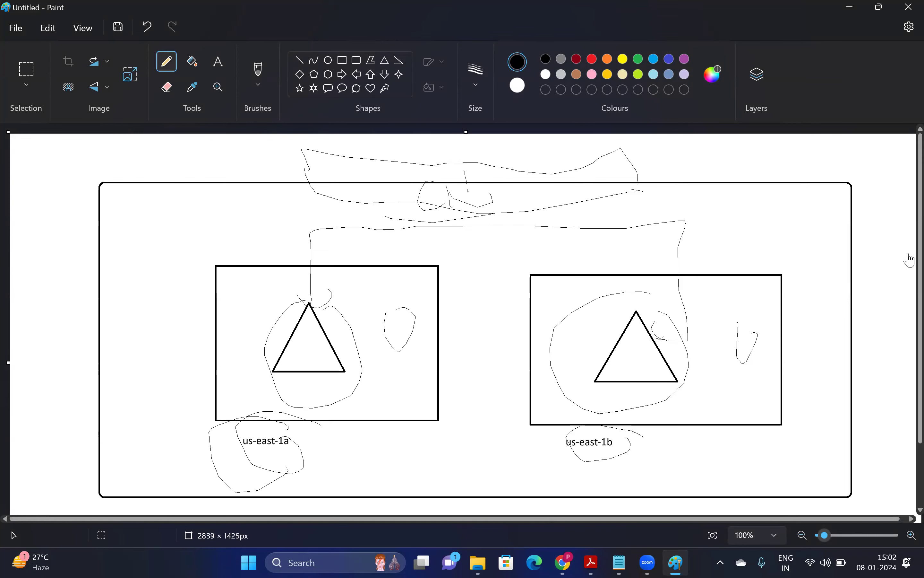
{"action": "key", "text": "alt+Tab"}
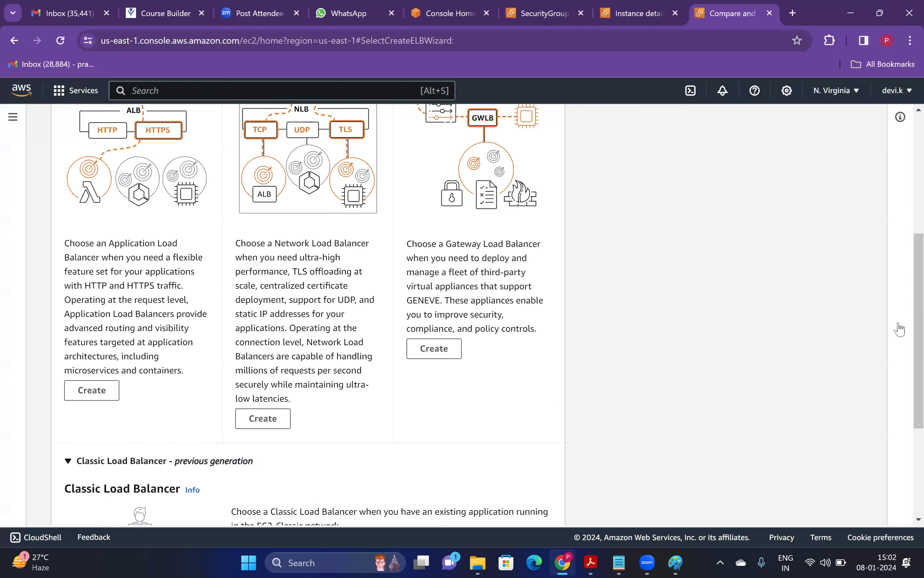
- Choose the Classic Load Balancer type and name the load balancer Classic-Lb1
{"action": "scroll", "coordinate": [205, 440], "scroll_direction": "down", "scroll_amount": 4}
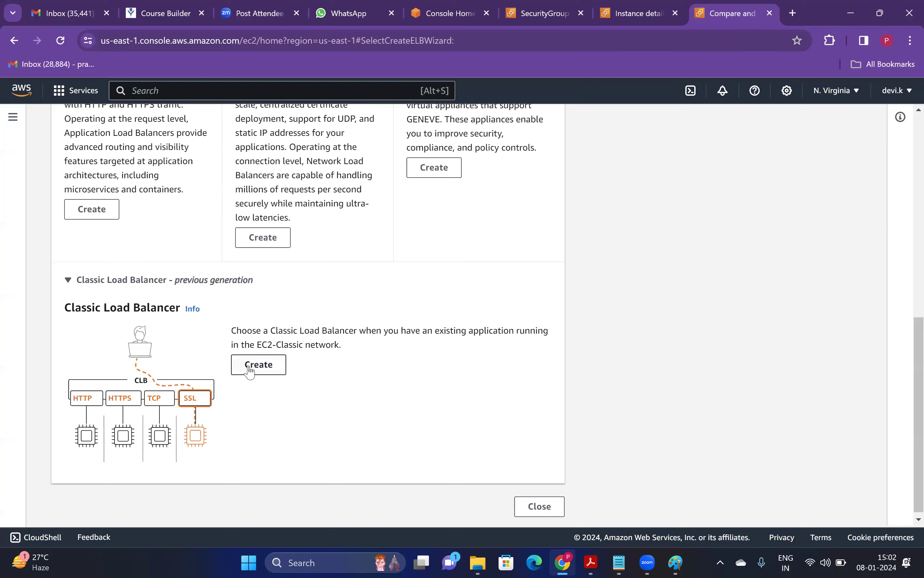
{"action": "left_click", "coordinate": [251, 365]}
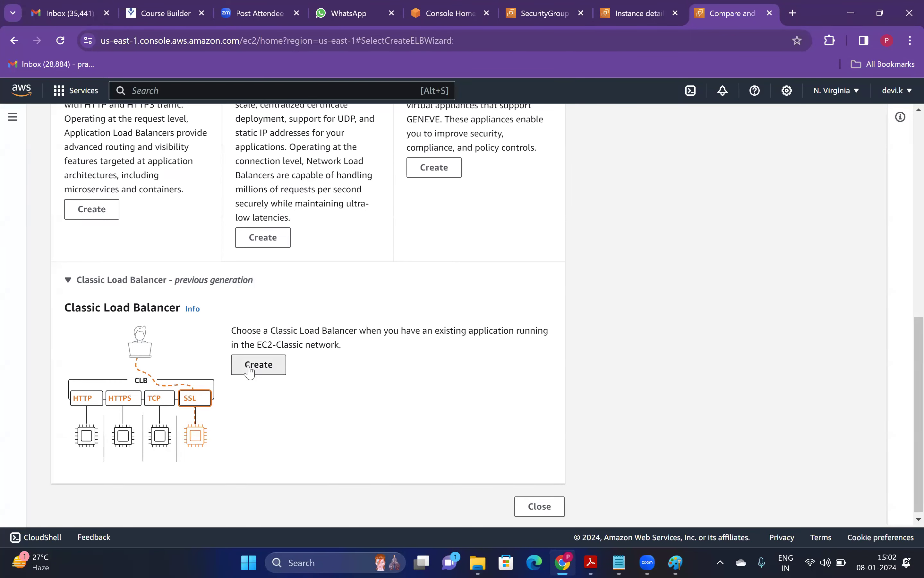
{"action": "scroll", "coordinate": [904, 207], "scroll_direction": "down", "scroll_amount": 5}
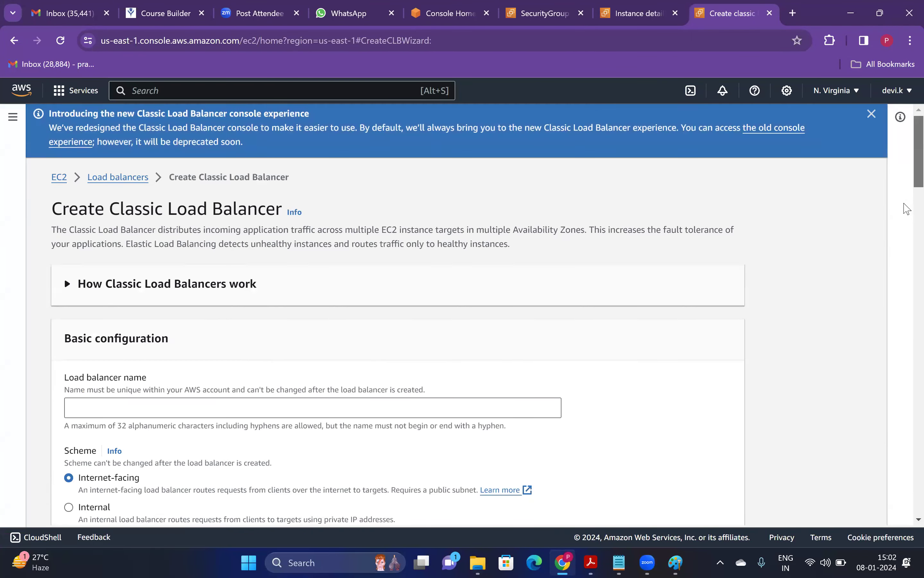
{"action": "left_click", "coordinate": [234, 223]}
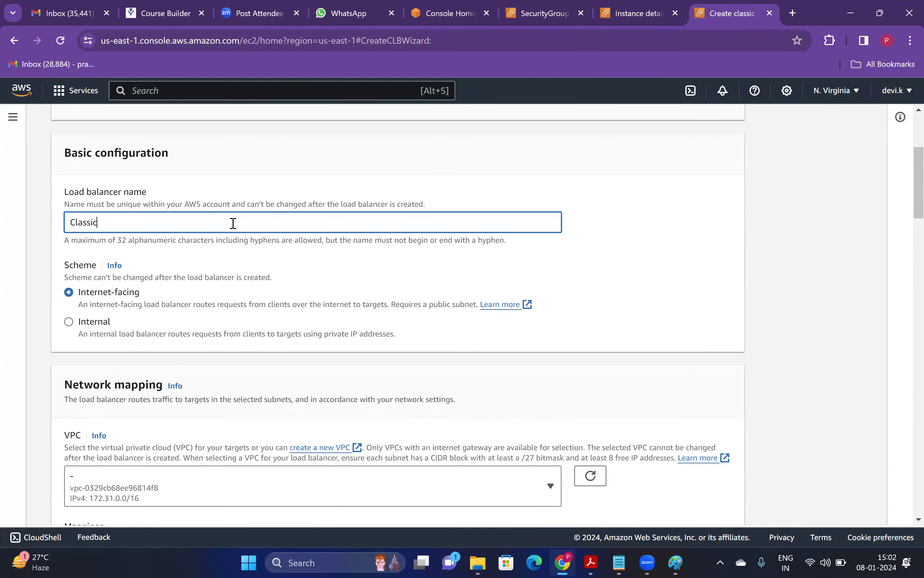
{"action": "type", "text": "Classic-Lb1"}
{"action": "scroll", "coordinate": [908, 235], "scroll_direction": "down", "scroll_amount": 1}
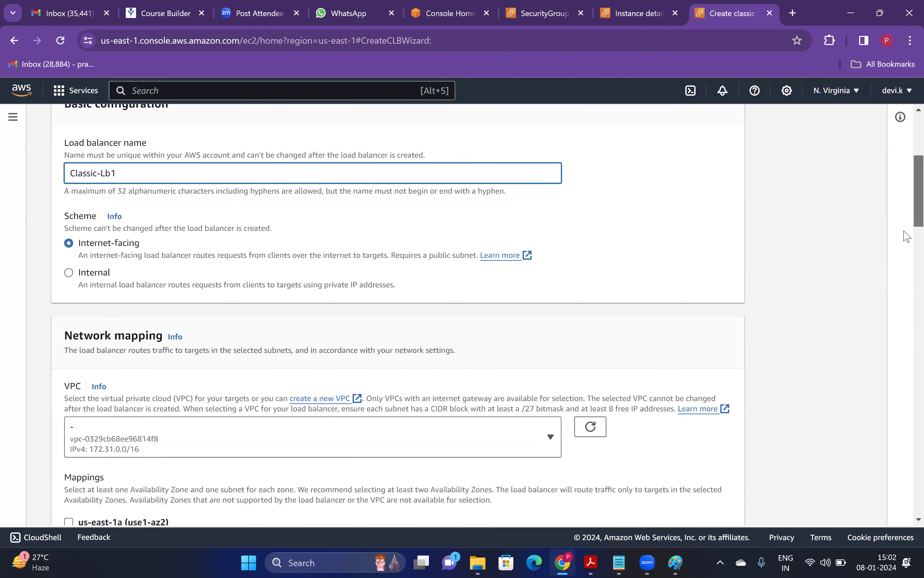
{"action": "scroll", "coordinate": [908, 235], "scroll_direction": "down", "scroll_amount": 5}
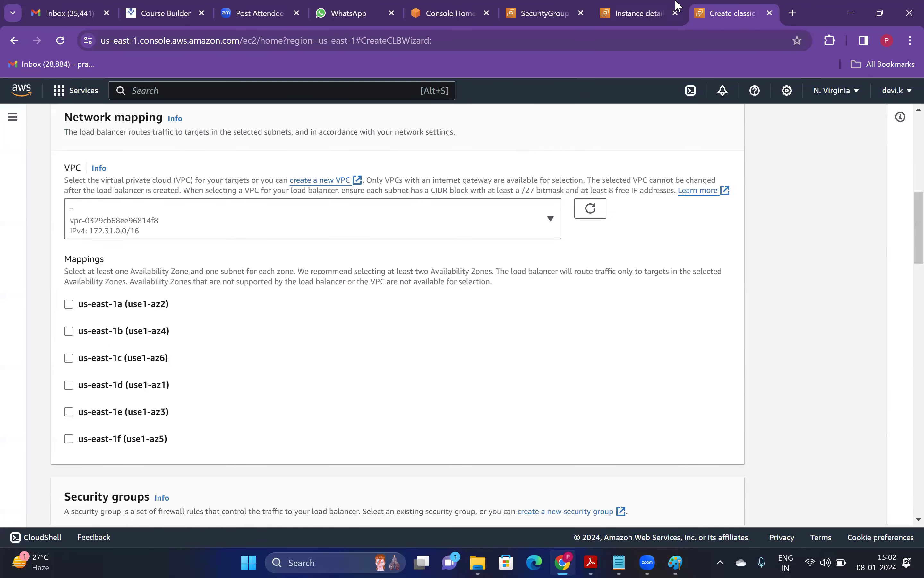
- Look through the open AWS console tabs and check the running Linux instances' availability zones in the instances list
{"action": "left_click", "coordinate": [537, 8]}
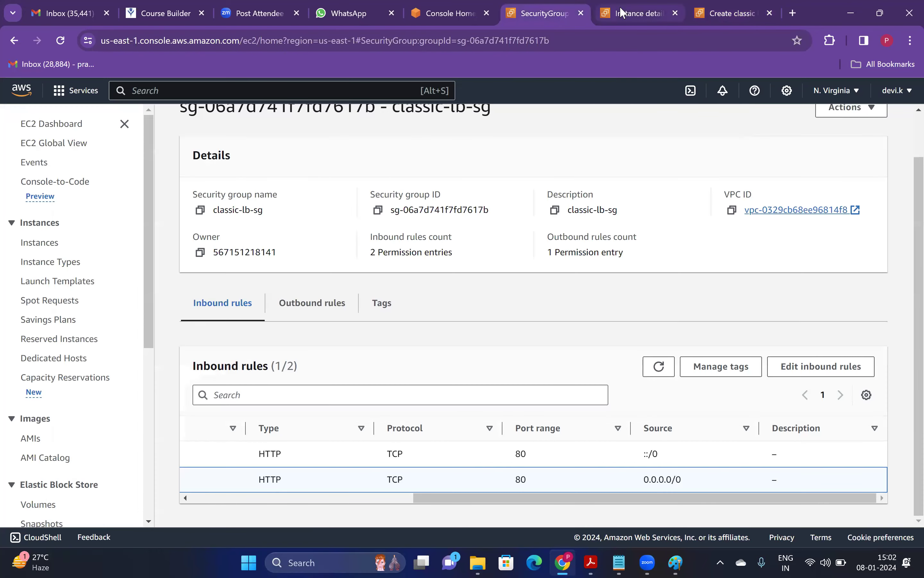
{"action": "left_click", "coordinate": [620, 12]}
{"action": "left_click", "coordinate": [472, 12]}
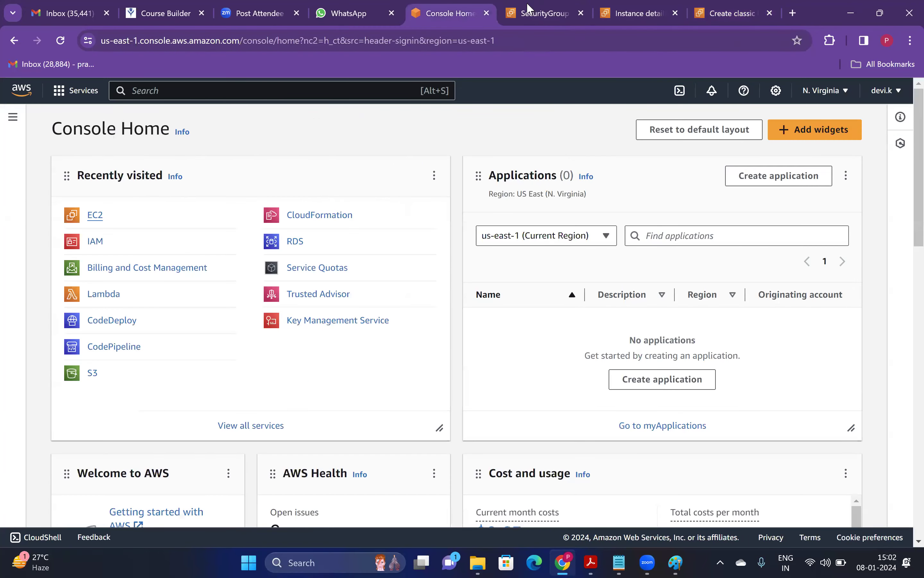
{"action": "left_click", "coordinate": [532, 10]}
{"action": "left_click", "coordinate": [461, 11]}
{"action": "left_click", "coordinate": [558, 6]}
{"action": "left_click", "coordinate": [477, 6]}
{"action": "left_click", "coordinate": [567, 6]}
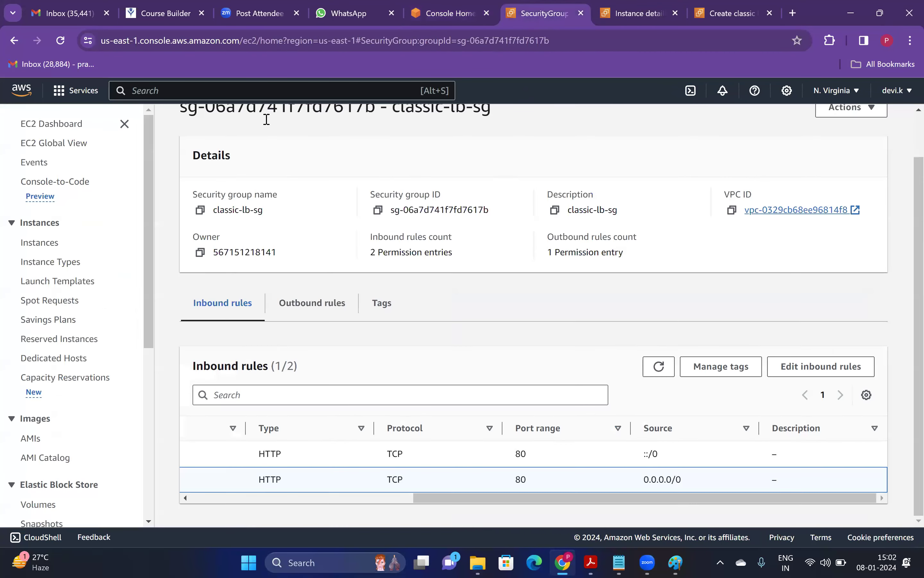
{"action": "left_click", "coordinate": [630, 17]}
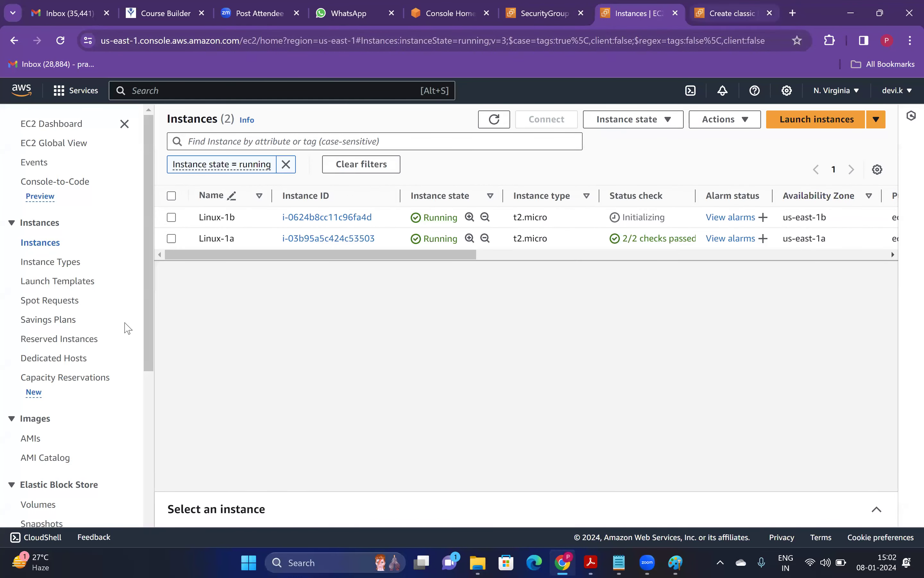
- Map the Classic Load Balancer to the us-east-1a, us-east-1b and us-east-1c availability zones
{"action": "key", "text": "ctrl+Tab"}
{"action": "left_click", "coordinate": [118, 304]}
{"action": "left_click", "coordinate": [117, 409]}
{"action": "scroll", "coordinate": [907, 243], "scroll_direction": "down", "scroll_amount": 3}
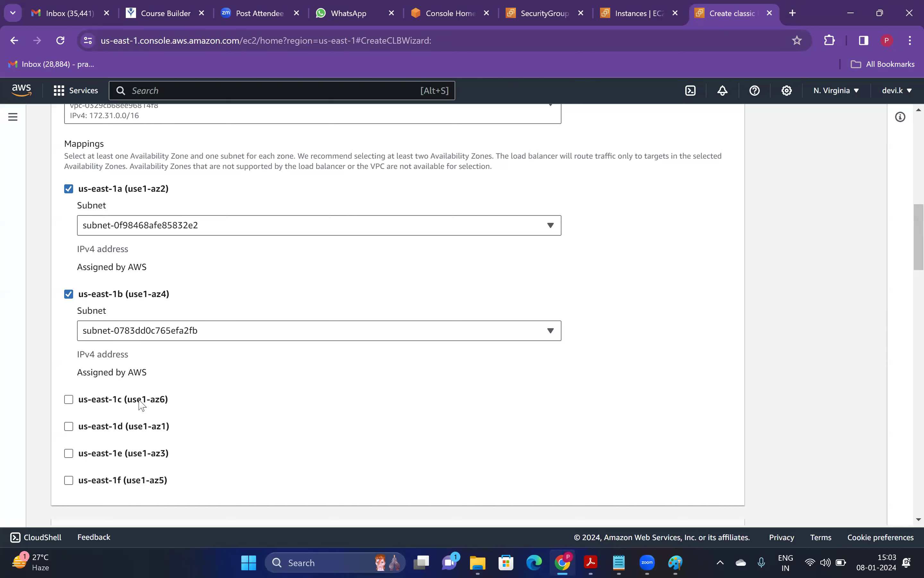
{"action": "left_click_drag", "start_coordinate": [123, 399], "coordinate": [117, 399]}
- Replace the default security group of the load balancer with classic-lb-sg
{"action": "scroll", "coordinate": [905, 290], "scroll_direction": "down", "scroll_amount": 10}
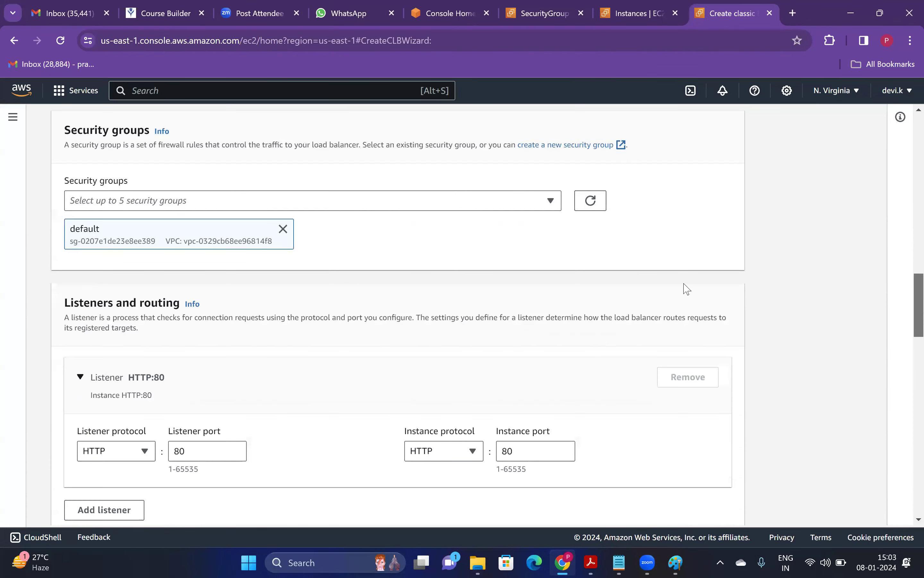
{"action": "left_click", "coordinate": [283, 229]}
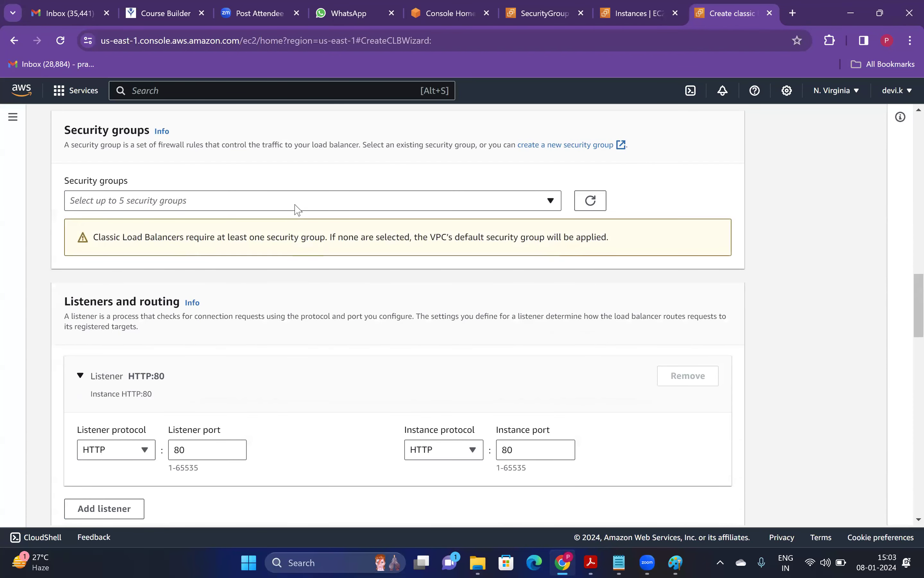
{"action": "left_click", "coordinate": [298, 201]}
{"action": "type", "text": "cla"}
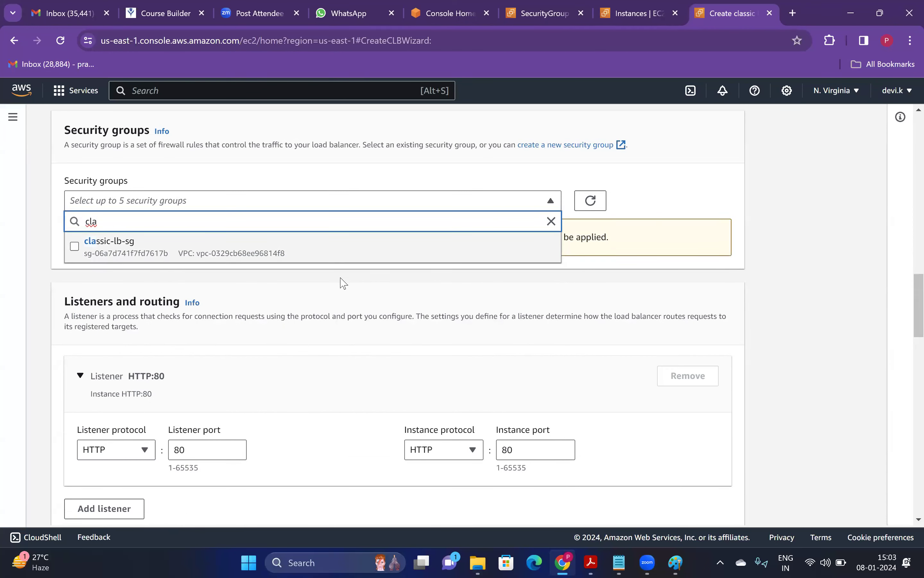
{"action": "key", "text": "Return"}
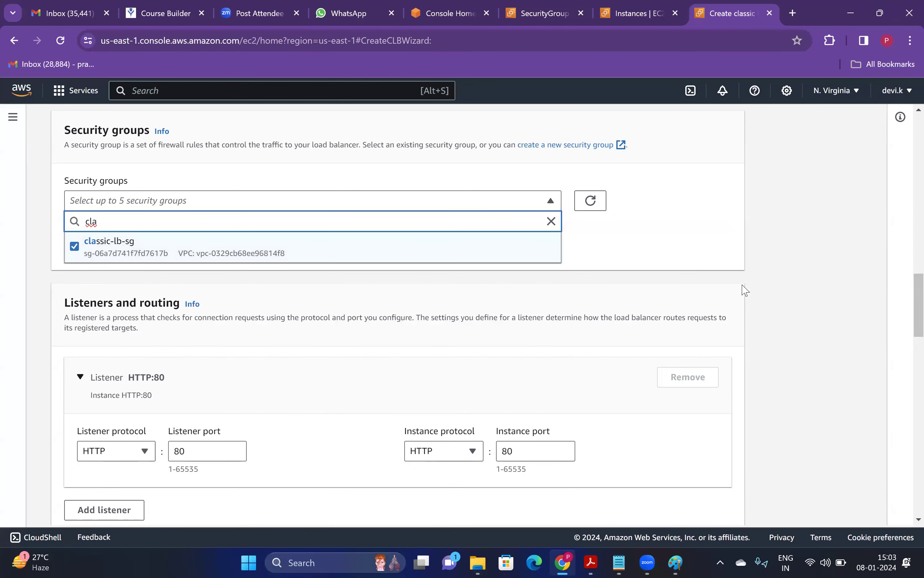
{"action": "left_click", "coordinate": [843, 276]}
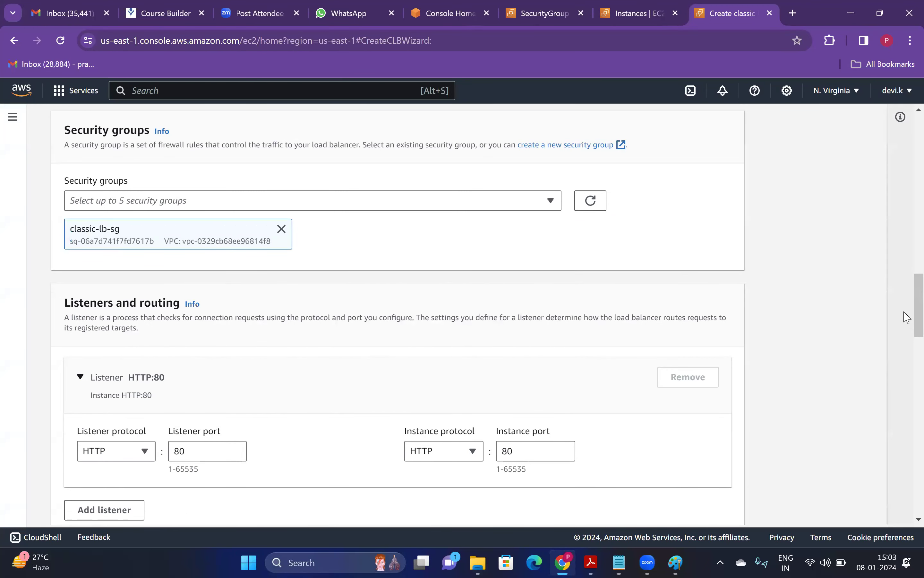
- Add the Linux-1a and Linux-1b instances as targets of the load balancer
{"action": "scroll", "coordinate": [908, 348], "scroll_direction": "down", "scroll_amount": 2}
{"action": "scroll", "coordinate": [907, 348], "scroll_direction": "down", "scroll_amount": 8}
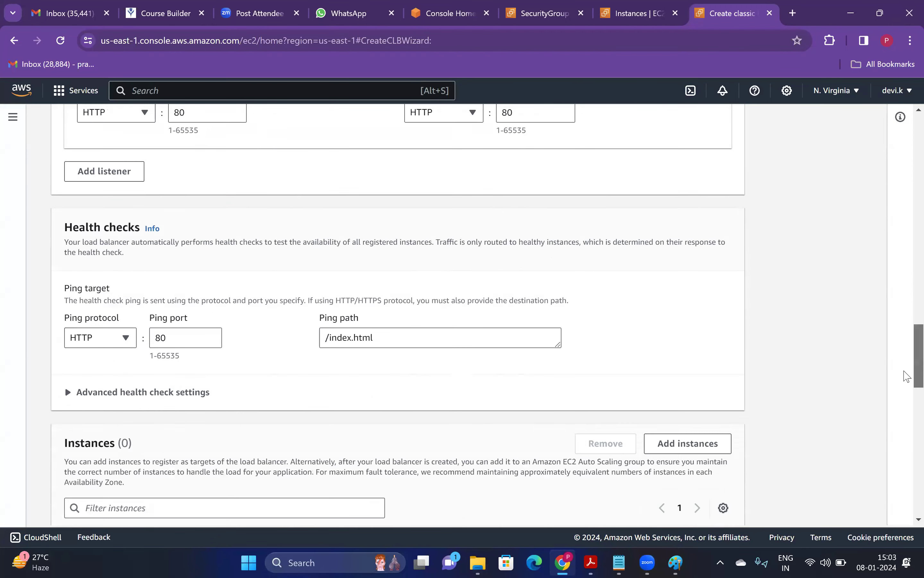
{"action": "scroll", "coordinate": [239, 334], "scroll_direction": "down", "scroll_amount": 3}
{"action": "left_click_drag", "start_coordinate": [64, 197], "coordinate": [110, 204]}
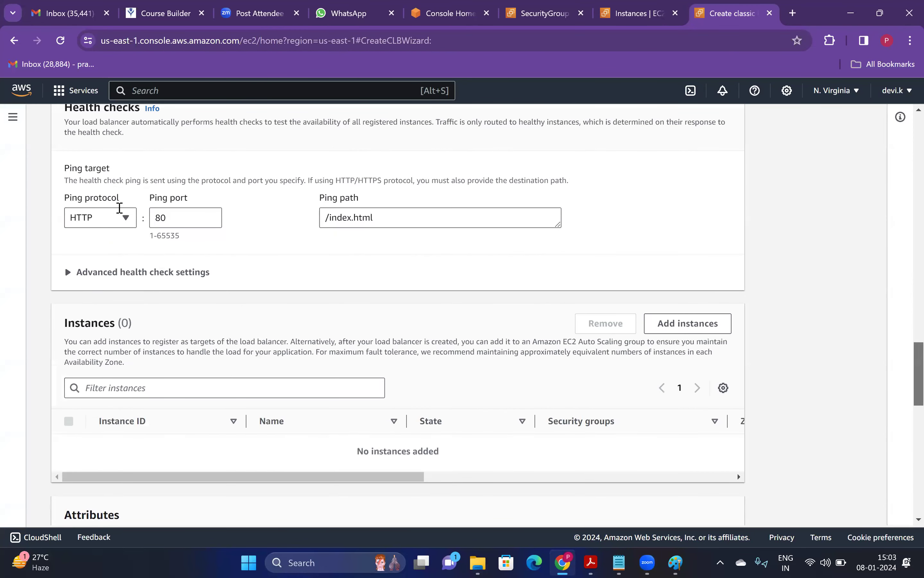
{"action": "left_click", "coordinate": [679, 209]}
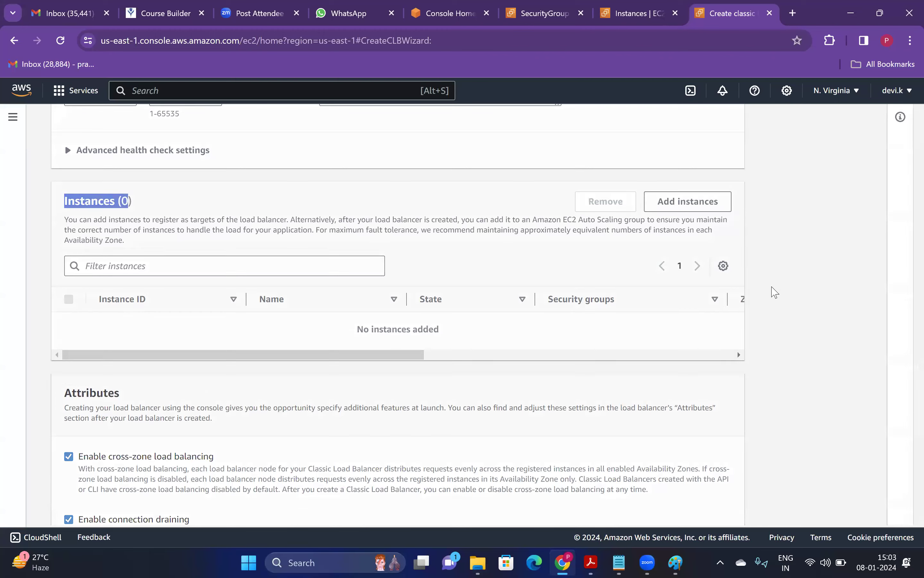
{"action": "left_click", "coordinate": [93, 367]}
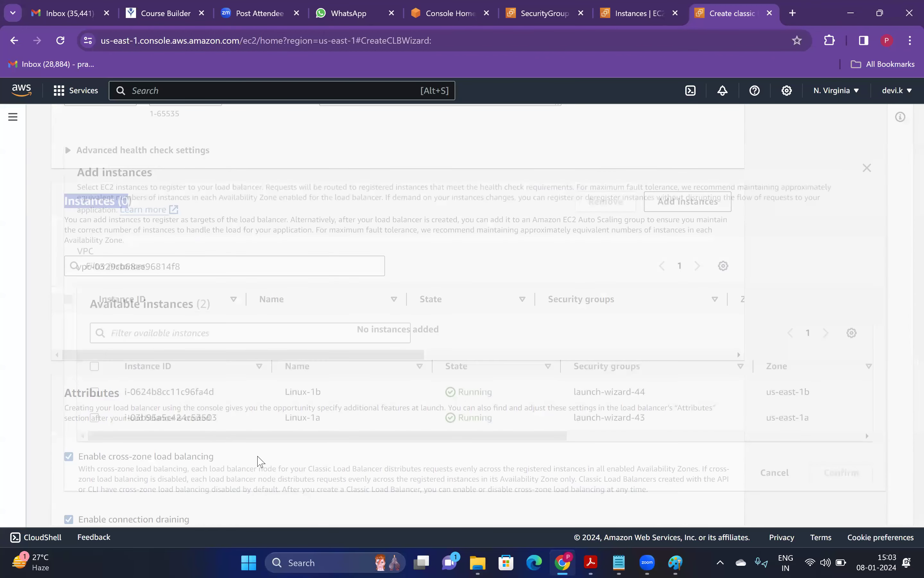
{"action": "left_click", "coordinate": [842, 469]}
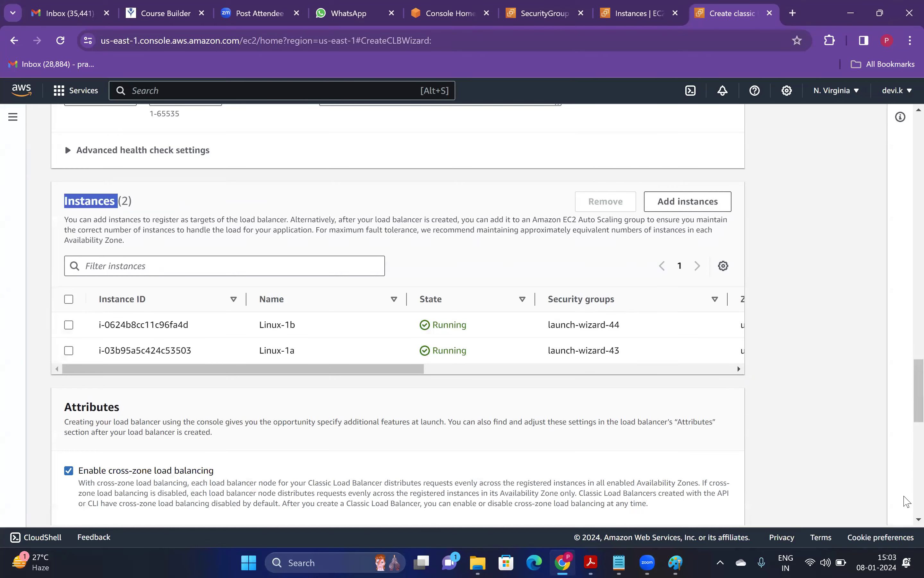
- Create the load balancer, keeping cross-zone load balancing and 300-second connection draining enabled
{"action": "scroll", "coordinate": [908, 501], "scroll_direction": "down", "scroll_amount": 6}
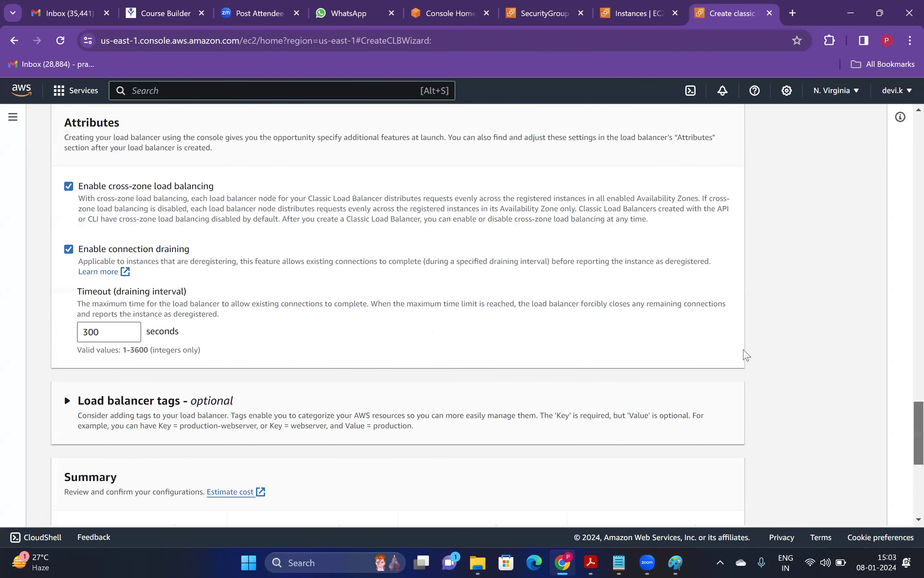
{"action": "scroll", "coordinate": [745, 354], "scroll_direction": "down", "scroll_amount": 7}
{"action": "key", "text": "Return"}
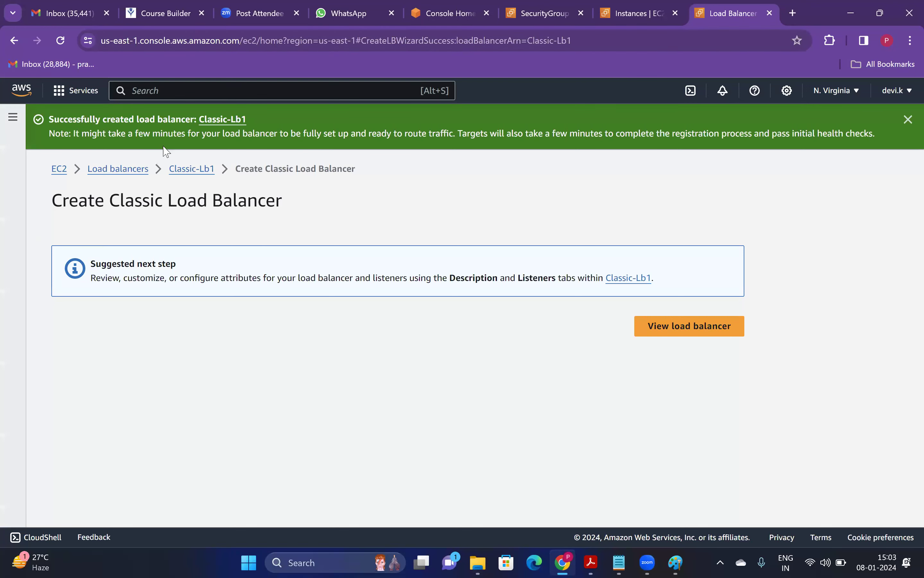
- Open the details of Classic-Lb1 from the load balancers list and refresh them to check the instance status
{"action": "left_click", "coordinate": [243, 174]}
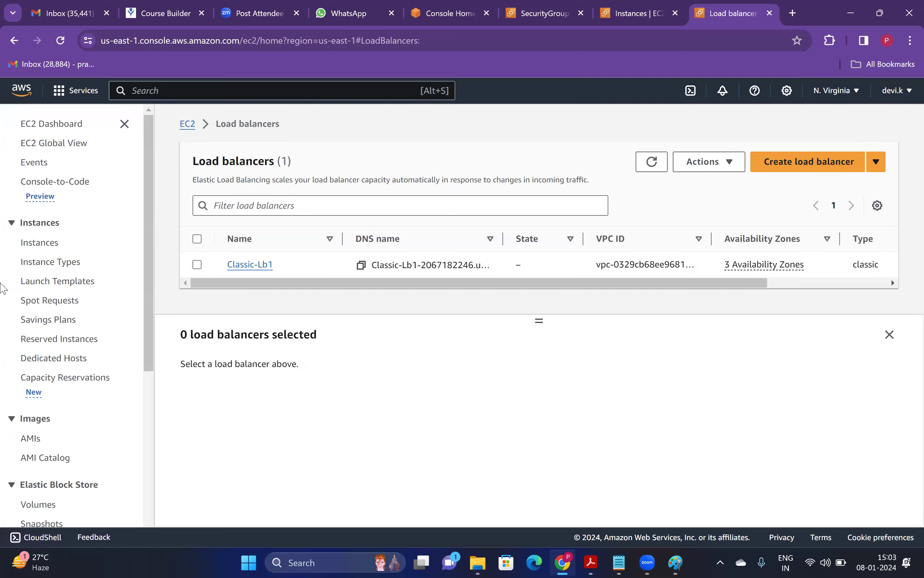
{"action": "left_click", "coordinate": [250, 264]}
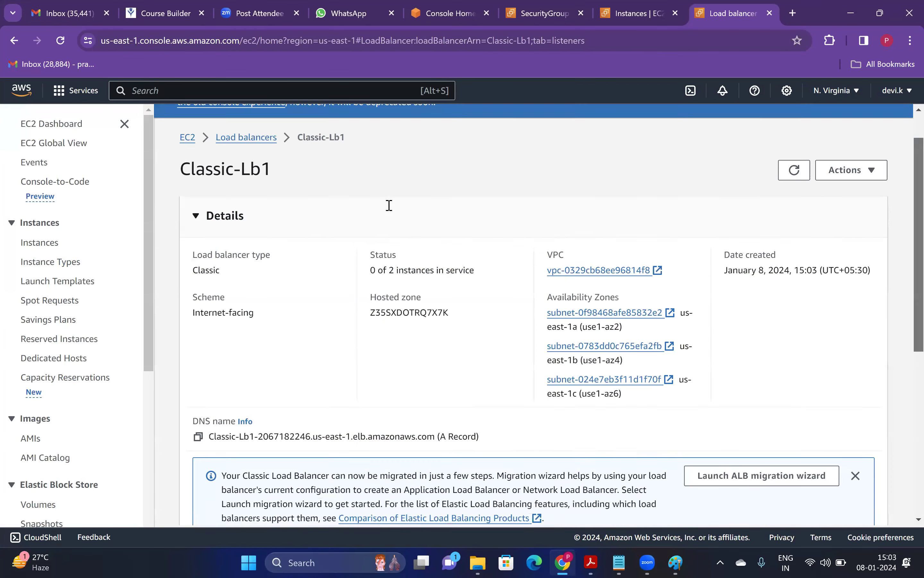
{"action": "scroll", "coordinate": [387, 206], "scroll_direction": "down", "scroll_amount": 2}
{"action": "left_click_drag", "start_coordinate": [369, 207], "coordinate": [444, 214]}
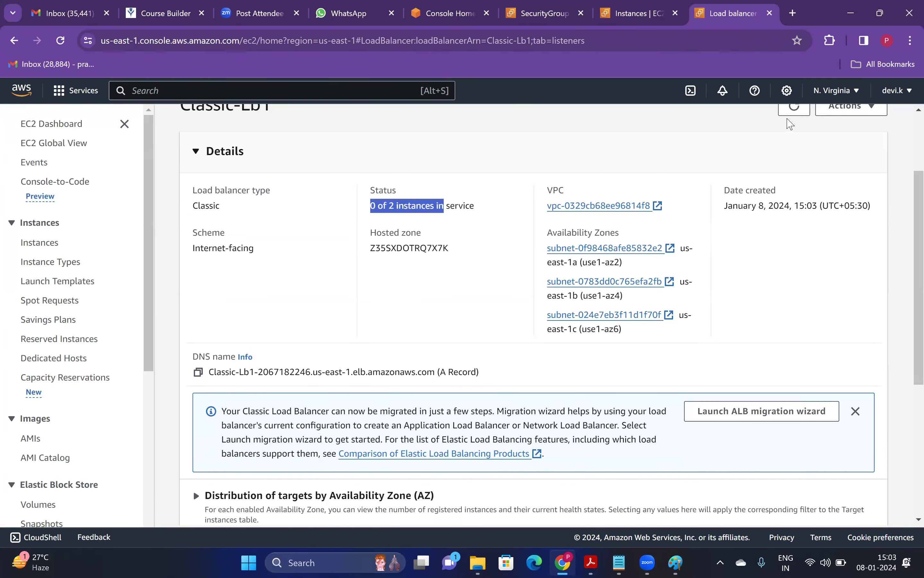
{"action": "left_click", "coordinate": [793, 110]}
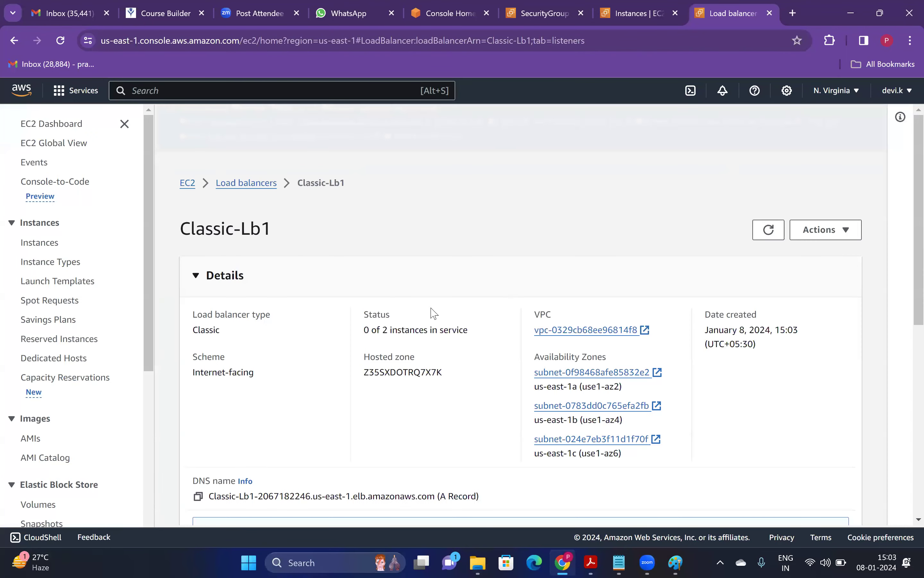
{"action": "scroll", "coordinate": [907, 430], "scroll_direction": "down", "scroll_amount": 2}
{"action": "scroll", "coordinate": [908, 430], "scroll_direction": "down", "scroll_amount": 4}
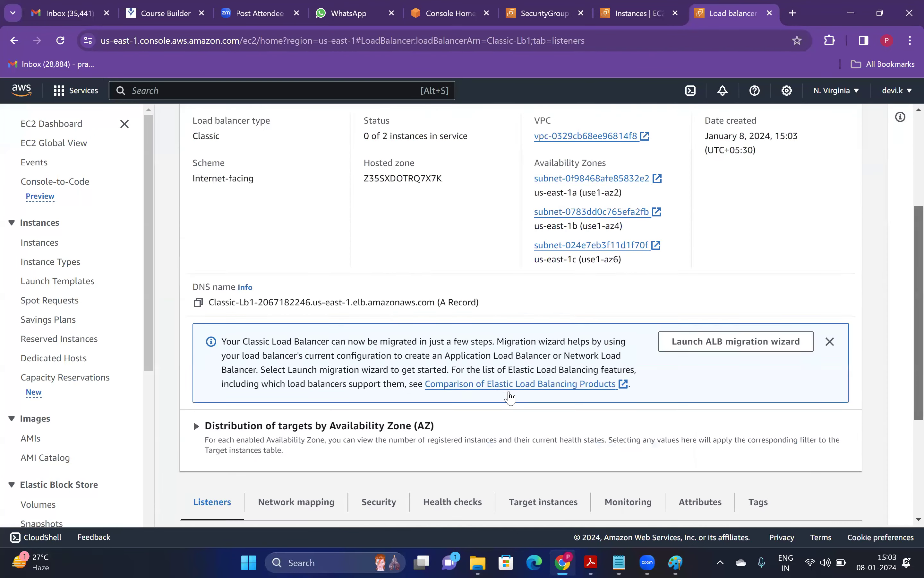
- Show the target instances of Classic-Lb1 and examine the health status of Linux-1a and Linux-1b
{"action": "left_click", "coordinate": [562, 416]}
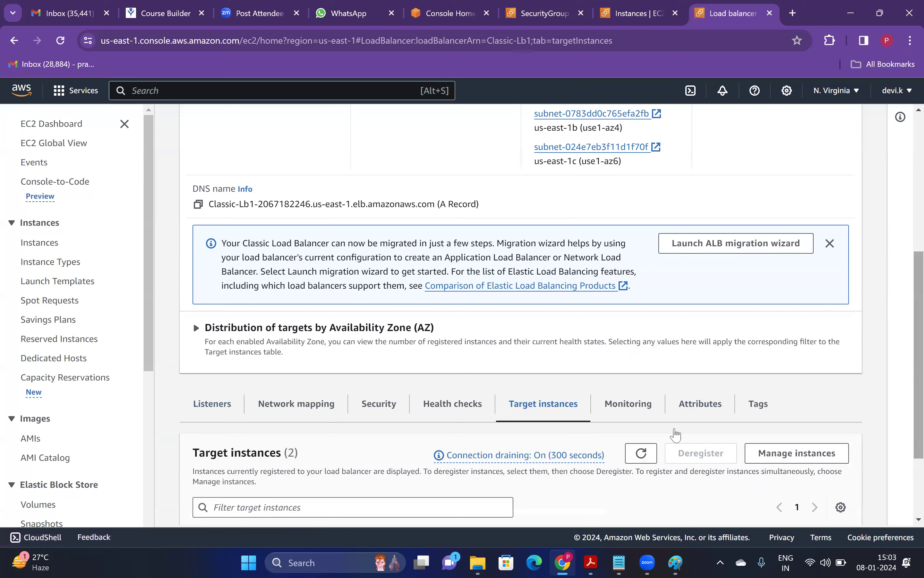
{"action": "scroll", "coordinate": [907, 335], "scroll_direction": "down", "scroll_amount": 3}
{"action": "mouse_move", "coordinate": [633, 440]}
{"action": "left_mouse_down"}
{"action": "mouse_move", "coordinate": [613, 465]}
{"action": "mouse_move", "coordinate": [631, 456]}
{"action": "left_mouse_up"}
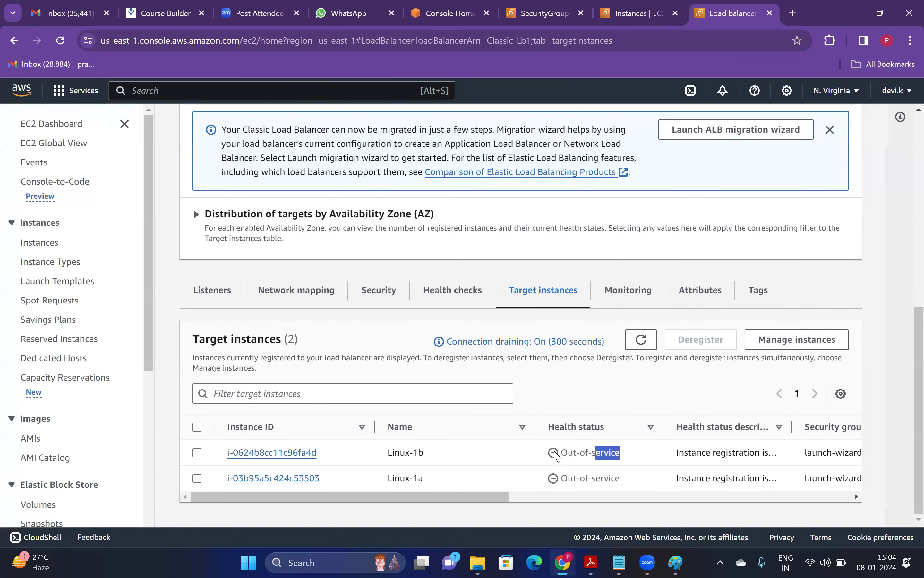
{"action": "scroll", "coordinate": [722, 359], "scroll_direction": "up", "scroll_amount": 3}
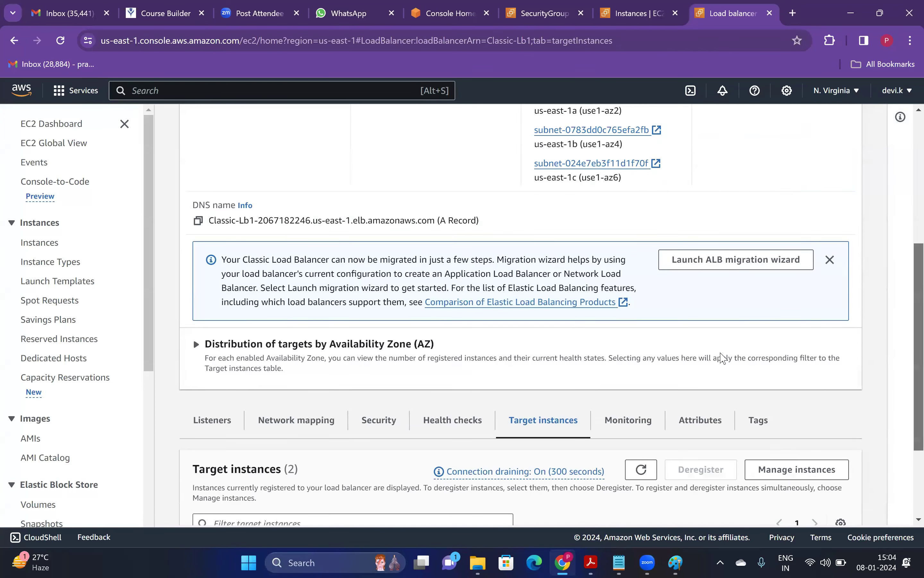
- Refresh Classic-Lb1 repeatedly to check how many instances are in service, and recheck the health of its target instances
{"action": "scroll", "coordinate": [808, 232], "scroll_direction": "up", "scroll_amount": 7}
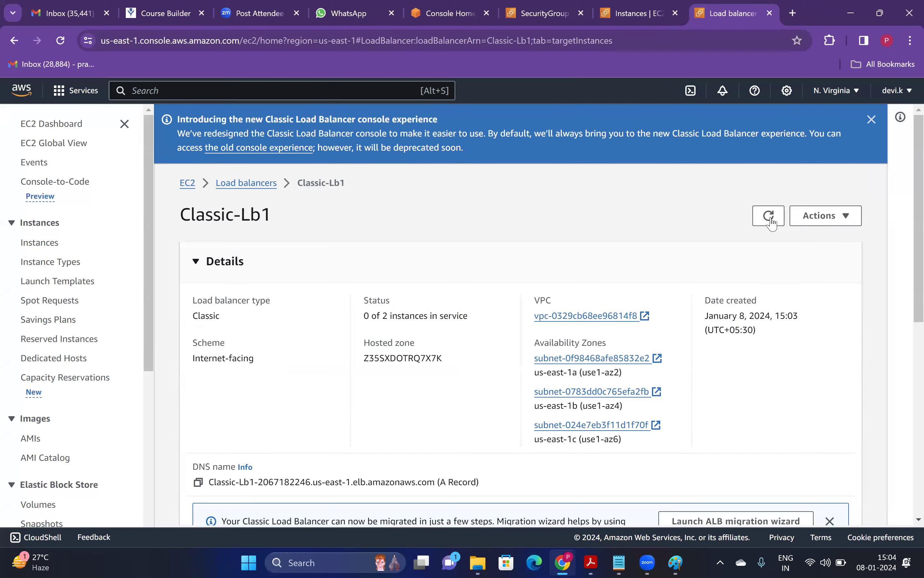
{"action": "left_click", "coordinate": [771, 221]}
{"action": "left_click", "coordinate": [769, 216]}
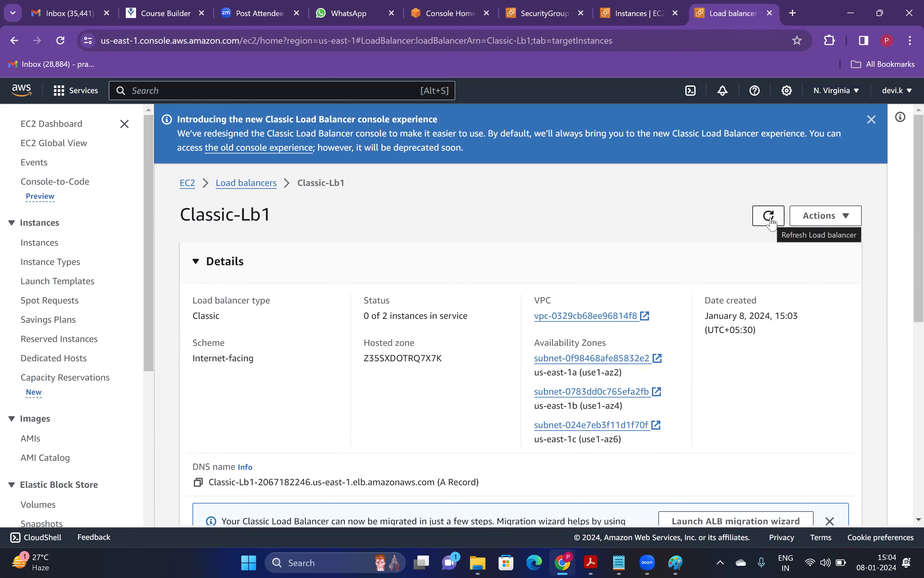
{"action": "left_click", "coordinate": [769, 216]}
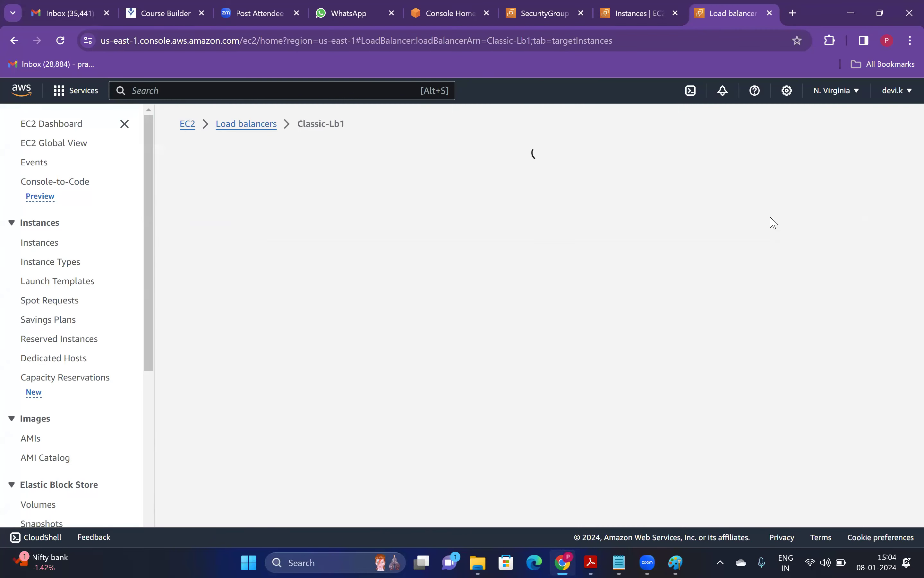
{"action": "left_click", "coordinate": [769, 217]}
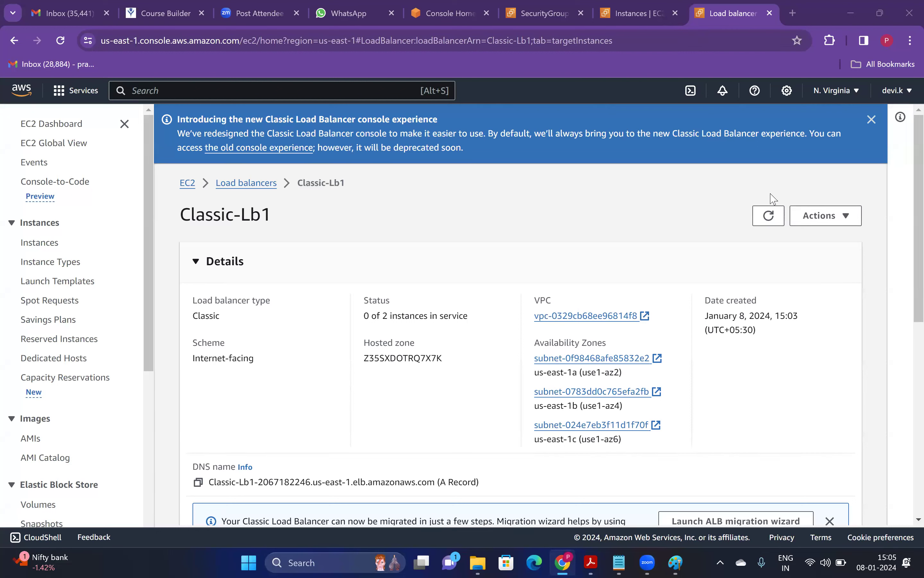
{"action": "left_click", "coordinate": [778, 220]}
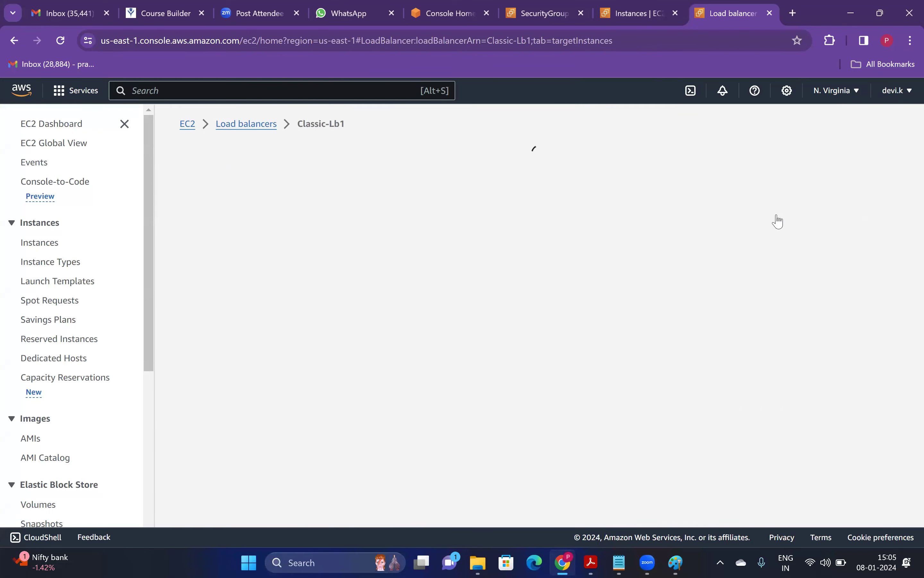
{"action": "left_click", "coordinate": [777, 216]}
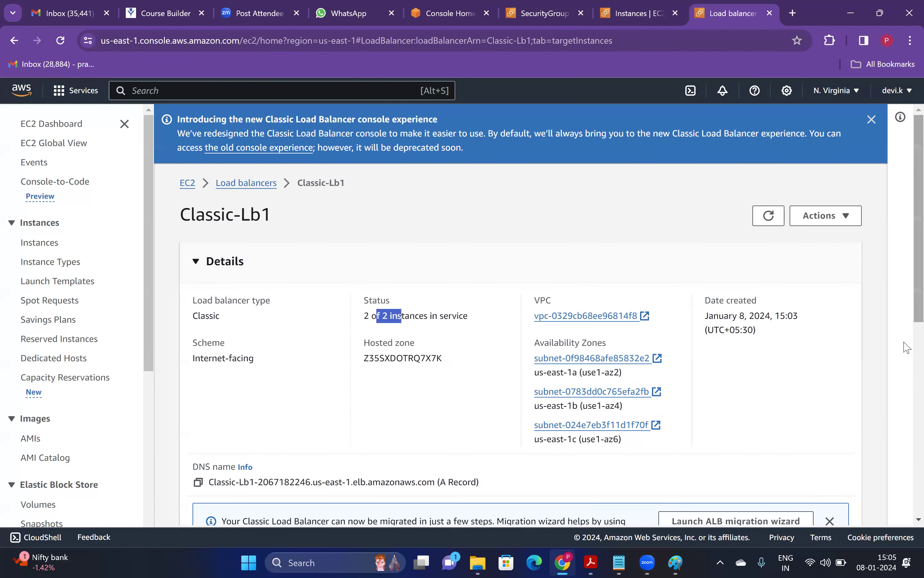
{"action": "scroll", "coordinate": [909, 267], "scroll_direction": "down", "scroll_amount": 5}
{"action": "scroll", "coordinate": [586, 450], "scroll_direction": "down", "scroll_amount": 3}
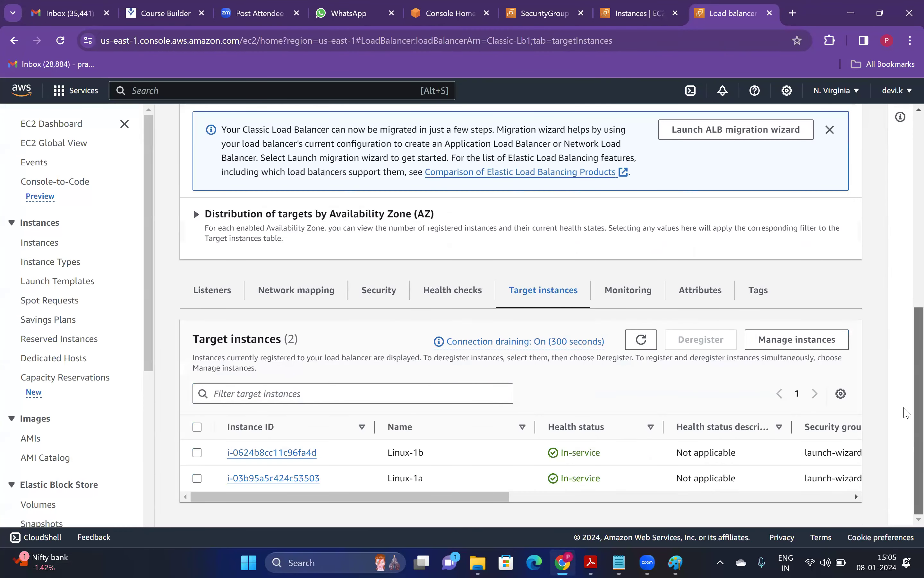
- Load the Classic-Lb1 DNS name classic-lb1-2067182246.us-east-1.elb.amazonaws.com in a new browser tab
{"action": "scroll", "coordinate": [905, 267], "scroll_direction": "up", "scroll_amount": 3}
{"action": "scroll", "coordinate": [325, 387], "scroll_direction": "up", "scroll_amount": 3}
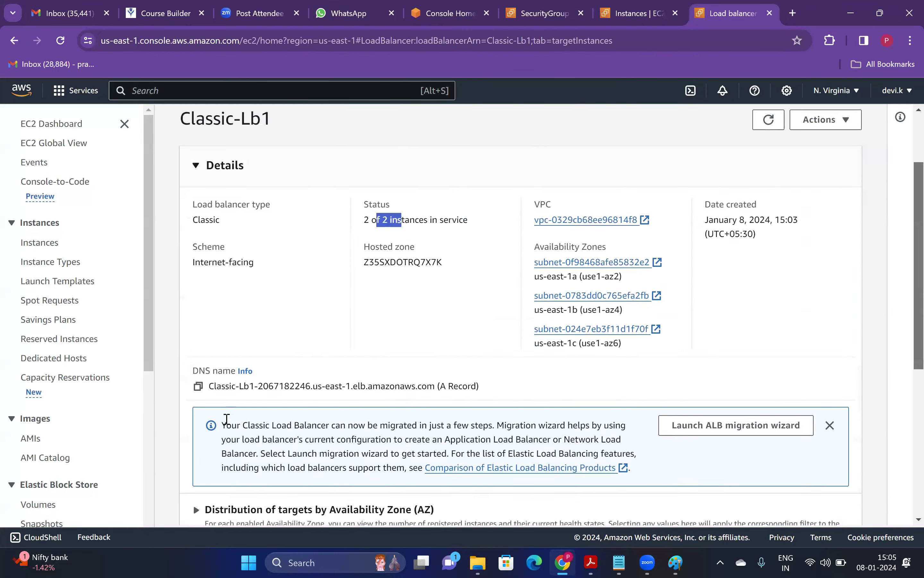
{"action": "left_click", "coordinate": [792, 13]}
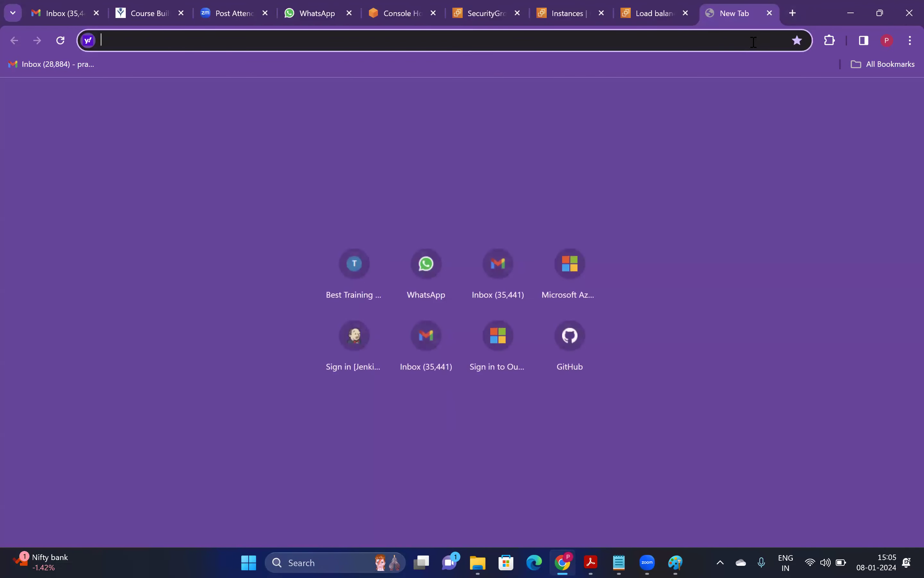
{"action": "type", "text": "classic-lb1-2067182246.us-east-1.elb.amazonaws.com"}
{"action": "key", "text": "Return"}
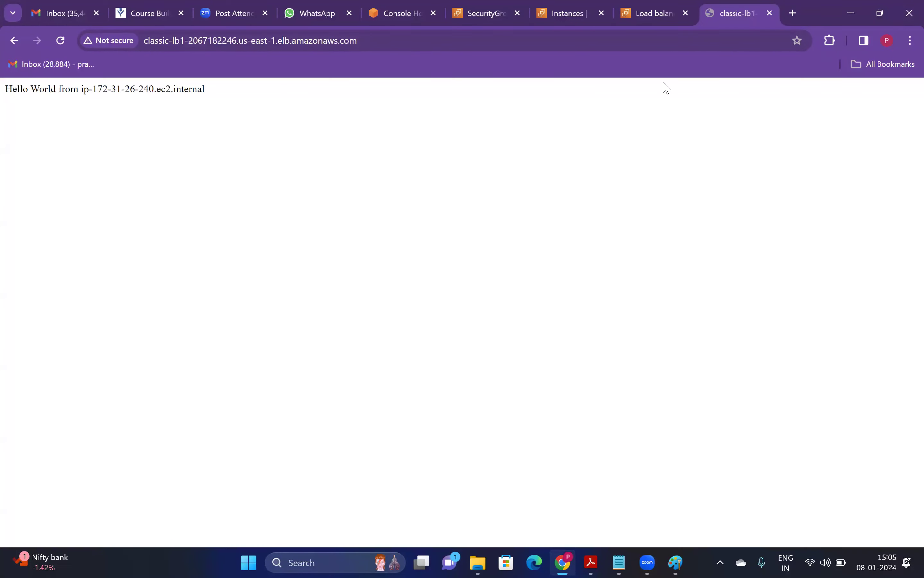
- Reload the load balancer page repeatedly to check which server answers the requests
{"action": "left_click", "coordinate": [59, 44]}
{"action": "left_click", "coordinate": [60, 45]}
{"action": "left_click", "coordinate": [59, 45]}
{"action": "left_click", "coordinate": [61, 42]}
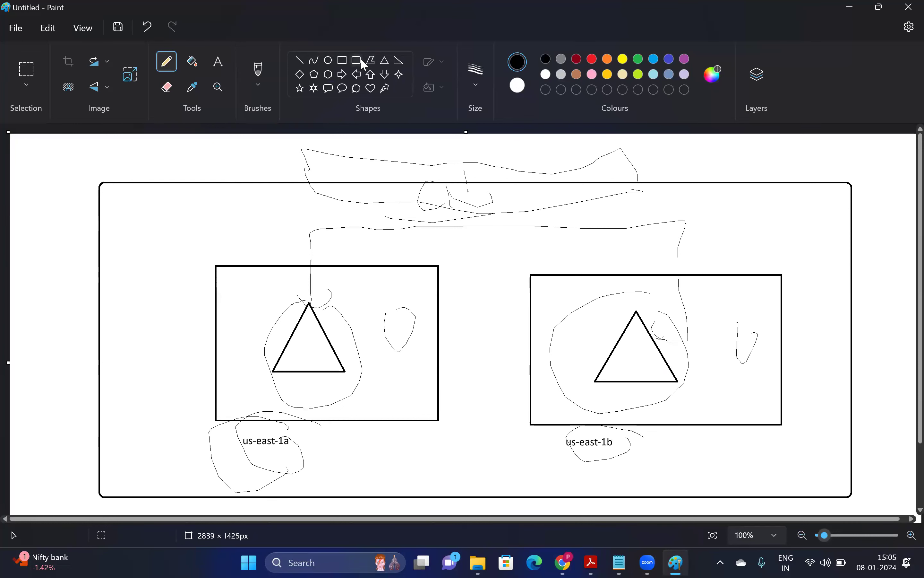
- Switch to Paint and draw a rounded rectangle about 403 × 154 px above the us-east-1a box, with a small triangle inside it
{"action": "left_click", "coordinate": [356, 60]}
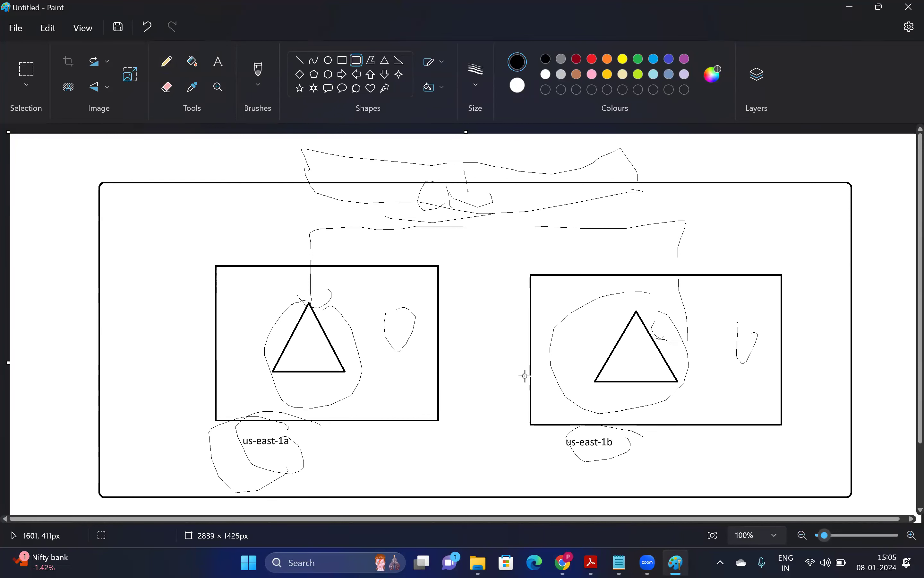
{"action": "left_click_drag", "start_coordinate": [139, 204], "coordinate": [269, 254]}
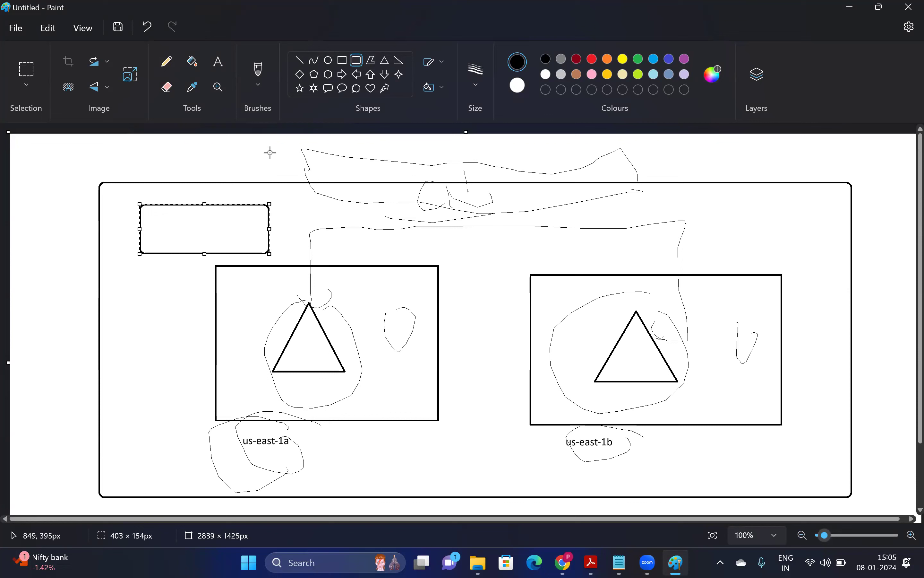
{"action": "left_click", "coordinate": [385, 60]}
{"action": "left_click_drag", "start_coordinate": [213, 213], "coordinate": [171, 241]}
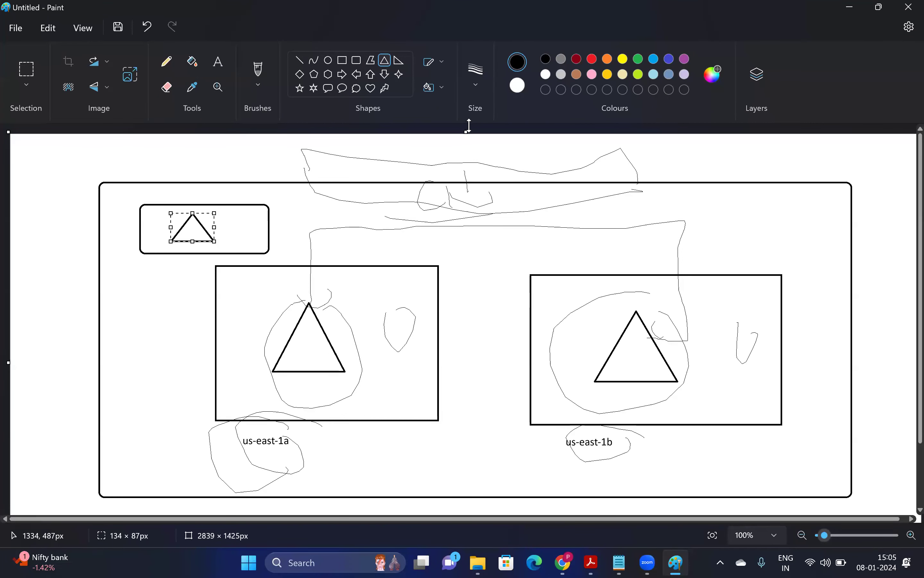
- Label the new rounded rectangle us-east-1c with text just below it
{"action": "left_click", "coordinate": [219, 61]}
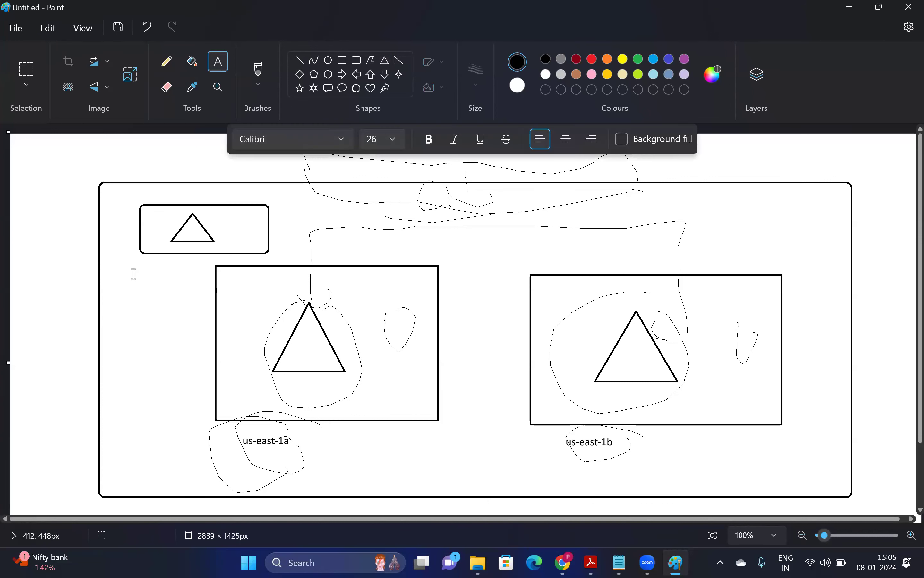
{"action": "left_click_drag", "start_coordinate": [111, 254], "coordinate": [195, 279]}
{"action": "type", "text": "us-east-11c"}
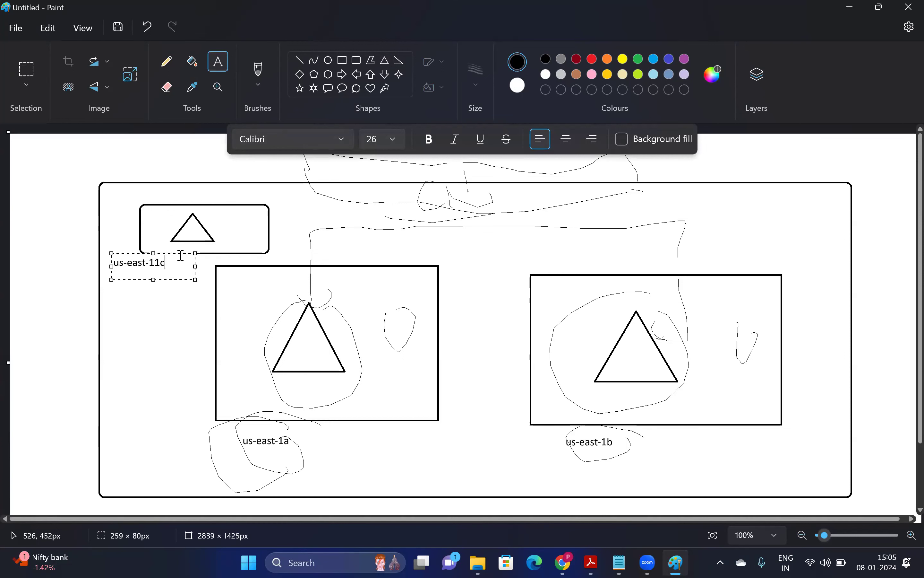
{"action": "left_click", "coordinate": [184, 326]}
{"action": "left_click", "coordinate": [184, 326]}
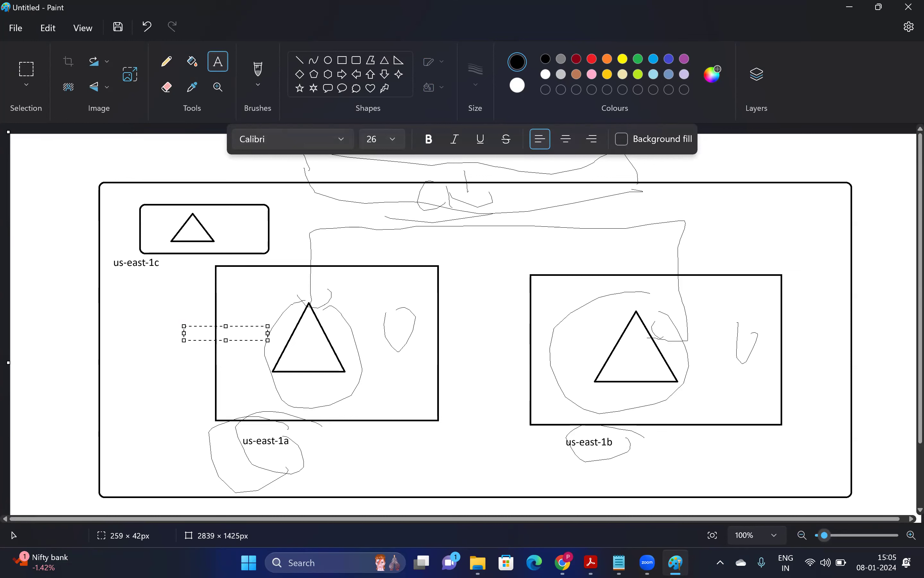
- Return to Chrome, close the load balancer page, and start launching a new EC2 instance named Linux-1c
{"action": "key", "text": "alt+Tab"}
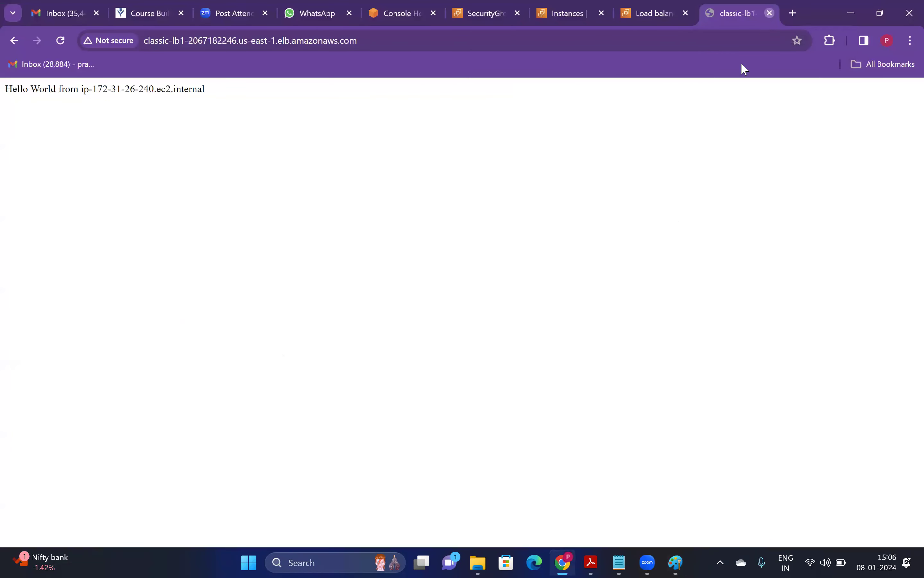
{"action": "left_click", "coordinate": [769, 14]}
{"action": "left_click", "coordinate": [651, 14]}
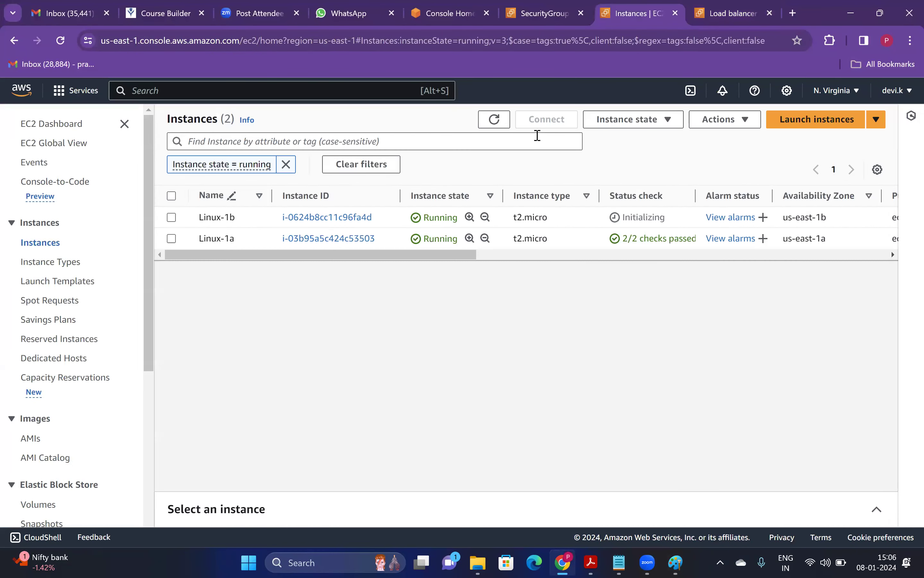
{"action": "left_click", "coordinate": [822, 128]}
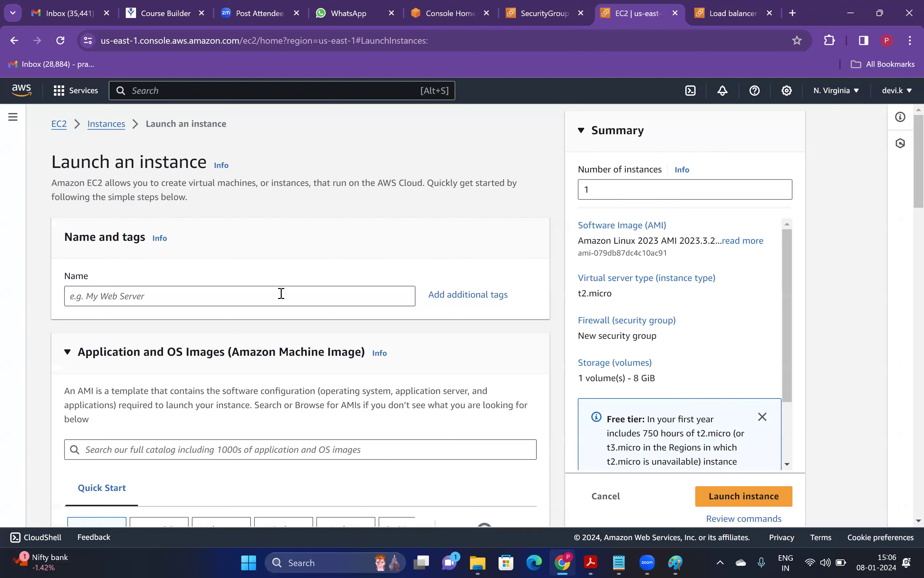
{"action": "left_click", "coordinate": [282, 292]}
{"action": "type", "text": "Linux-1c"}
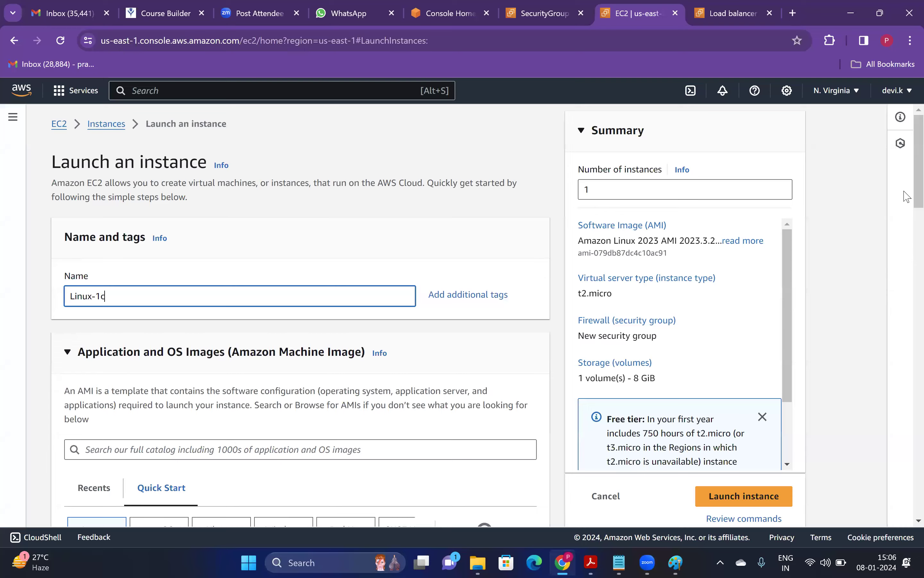
- Keep the default Amazon Linux 2023 AMI and t2.micro type, and select demo as the instance's key pair
{"action": "scroll", "coordinate": [907, 258], "scroll_direction": "down", "scroll_amount": 5}
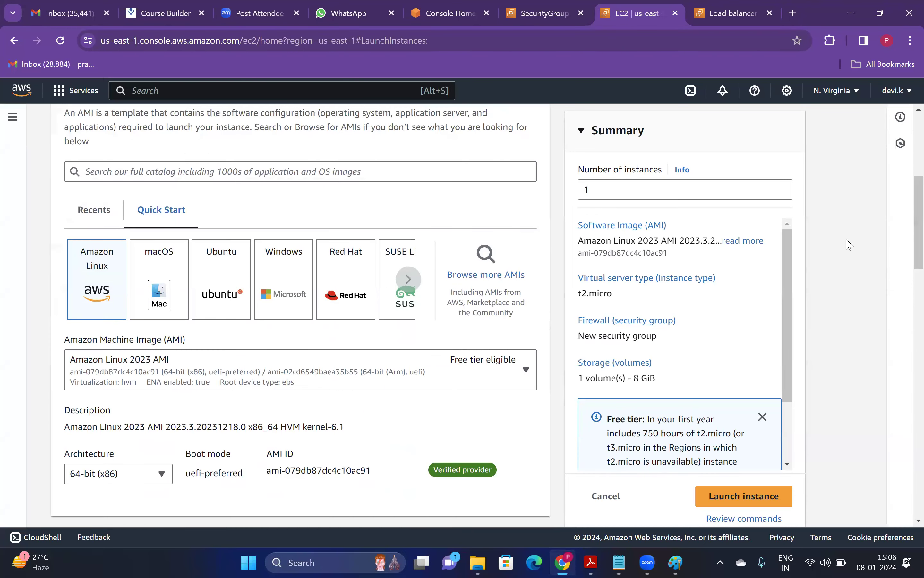
{"action": "scroll", "coordinate": [908, 305], "scroll_direction": "down", "scroll_amount": 2}
{"action": "scroll", "coordinate": [810, 350], "scroll_direction": "down", "scroll_amount": 4}
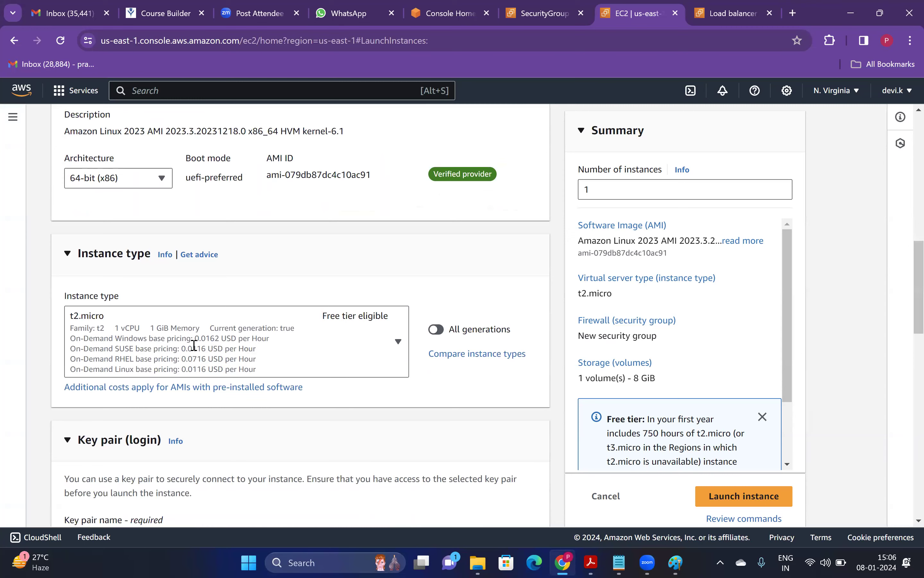
{"action": "scroll", "coordinate": [158, 377], "scroll_direction": "down", "scroll_amount": 5}
{"action": "left_click", "coordinate": [194, 315]}
{"action": "left_click", "coordinate": [157, 376]}
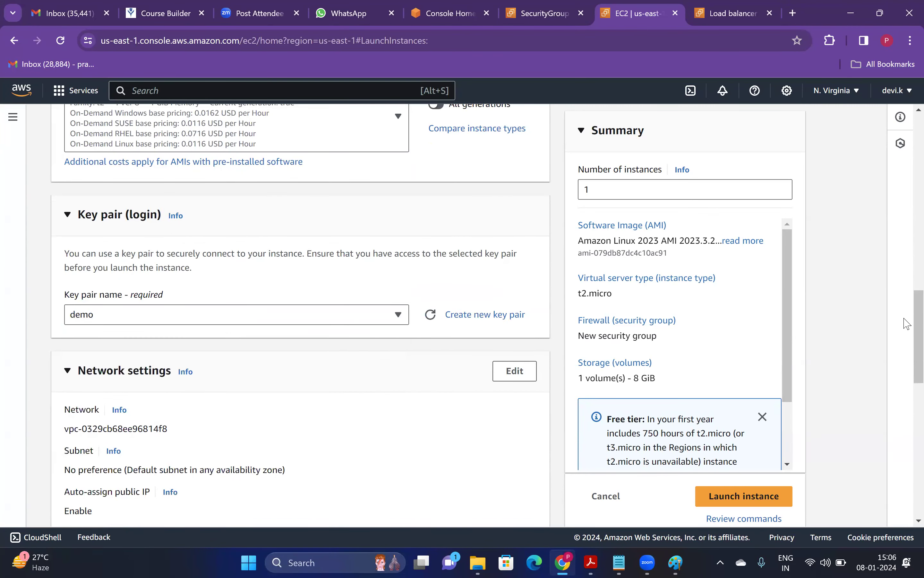
{"action": "scroll", "coordinate": [908, 337], "scroll_direction": "down", "scroll_amount": 4}
{"action": "left_click", "coordinate": [378, 132]}
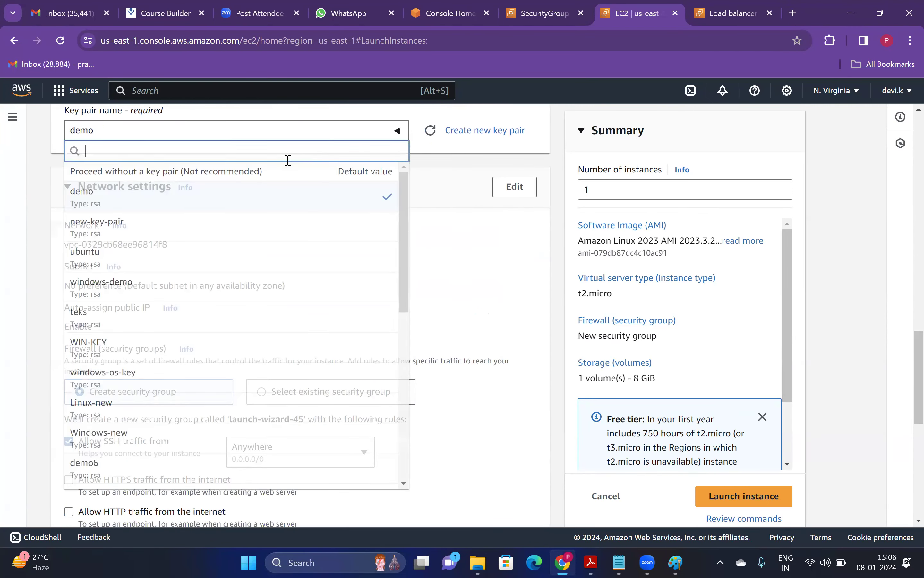
{"action": "left_click", "coordinate": [261, 170]}
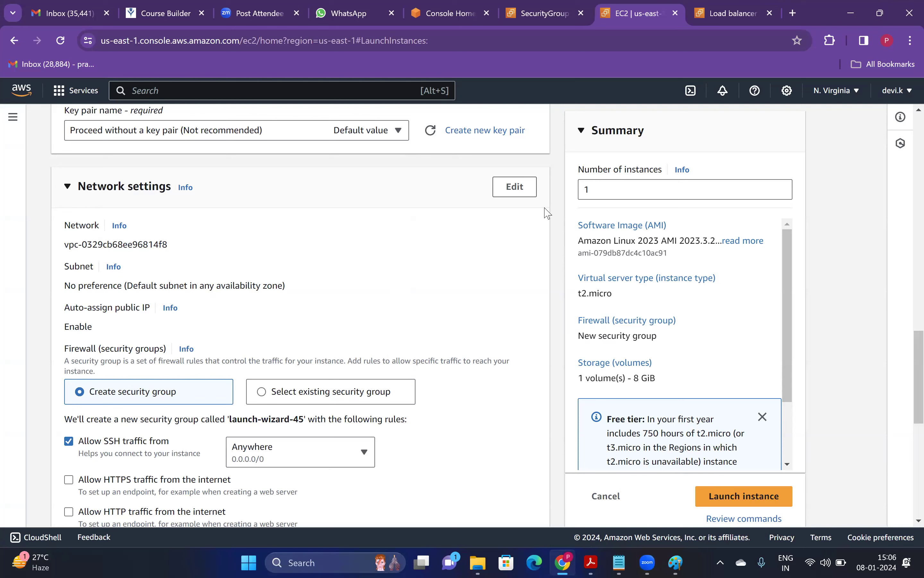
{"action": "left_click", "coordinate": [371, 134]}
{"action": "left_click", "coordinate": [244, 204]}
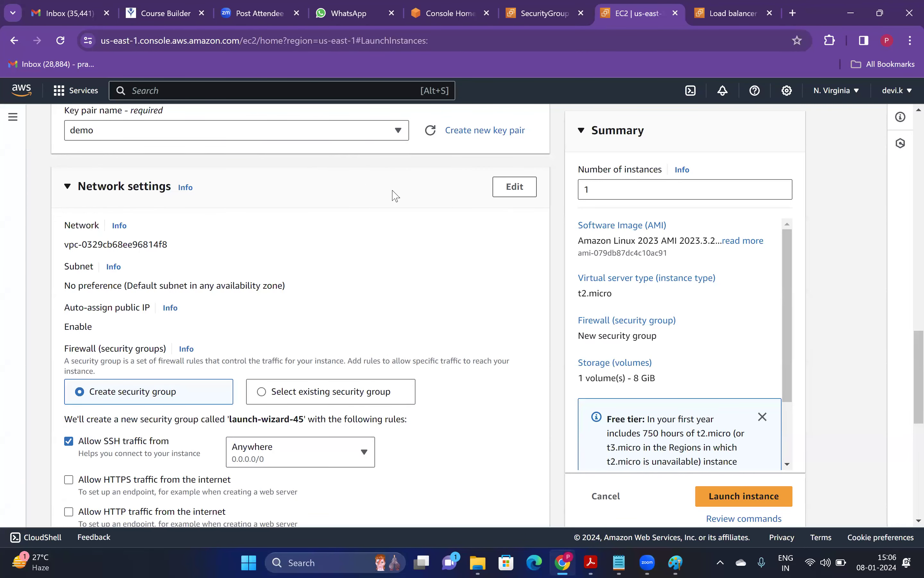
- Allow HTTPS and HTTP traffic from the internet in the new instance's security group
{"action": "scroll", "coordinate": [907, 357], "scroll_direction": "down", "scroll_amount": 2}
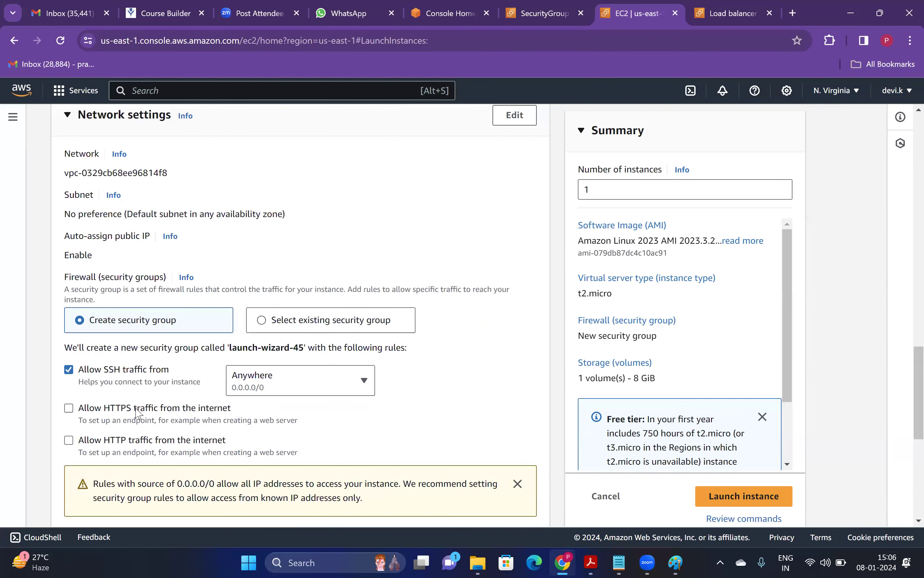
{"action": "left_click", "coordinate": [142, 412]}
{"action": "left_click", "coordinate": [165, 447]}
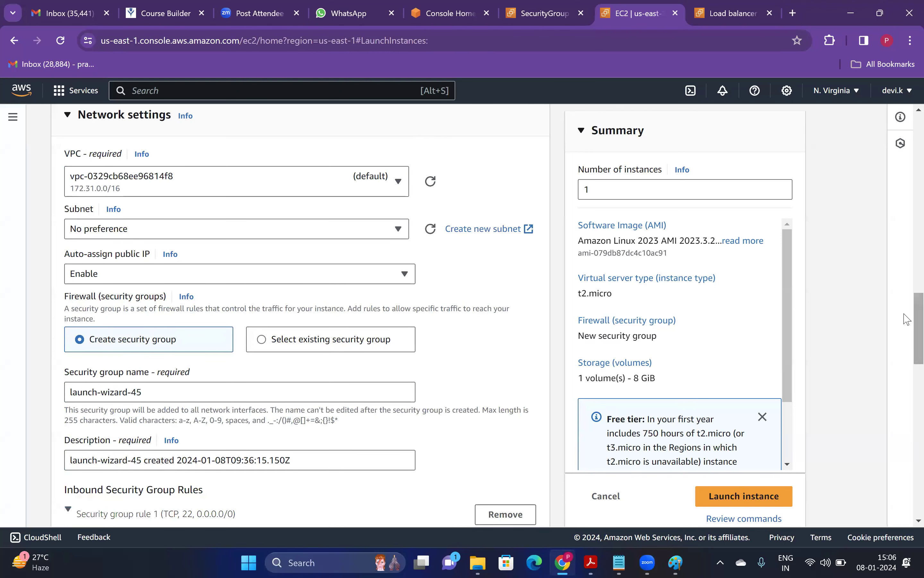
- Set the instance's subnet to the default VPC subnet in availability zone us-east-1c
{"action": "scroll", "coordinate": [296, 367], "scroll_direction": "up", "scroll_amount": 3}
{"action": "left_click", "coordinate": [301, 355]}
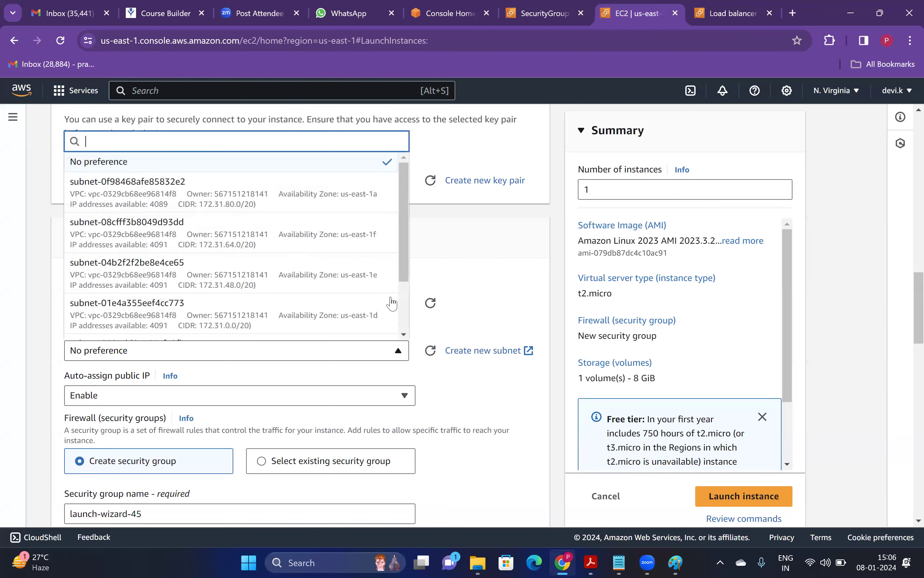
{"action": "left_click_drag", "start_coordinate": [403, 271], "coordinate": [403, 317]}
{"action": "left_click", "coordinate": [359, 319]}
- Review the SSH, HTTPS and HTTP inbound rules and expand the advanced details down to the user data field
{"action": "left_click_drag", "start_coordinate": [918, 300], "coordinate": [904, 344]}
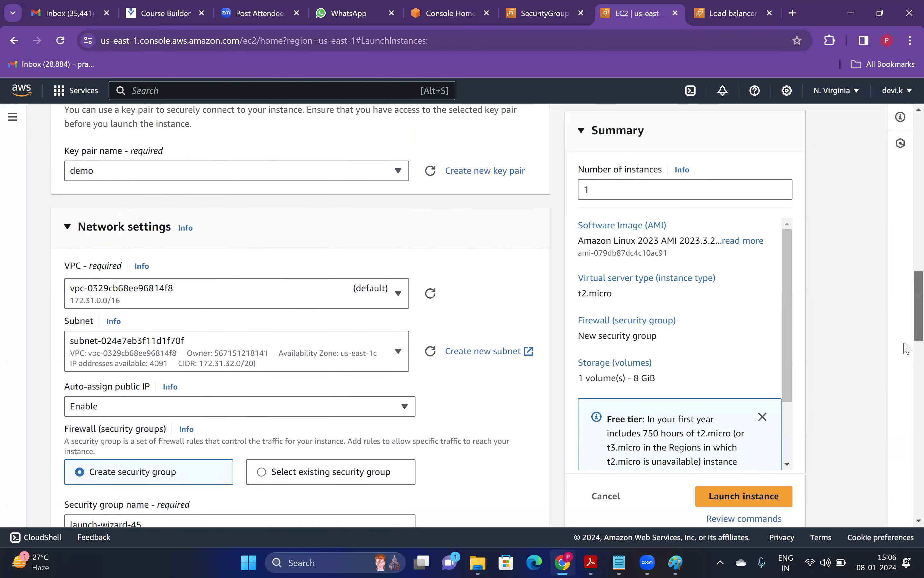
{"action": "scroll", "coordinate": [906, 382], "scroll_direction": "down", "scroll_amount": 10}
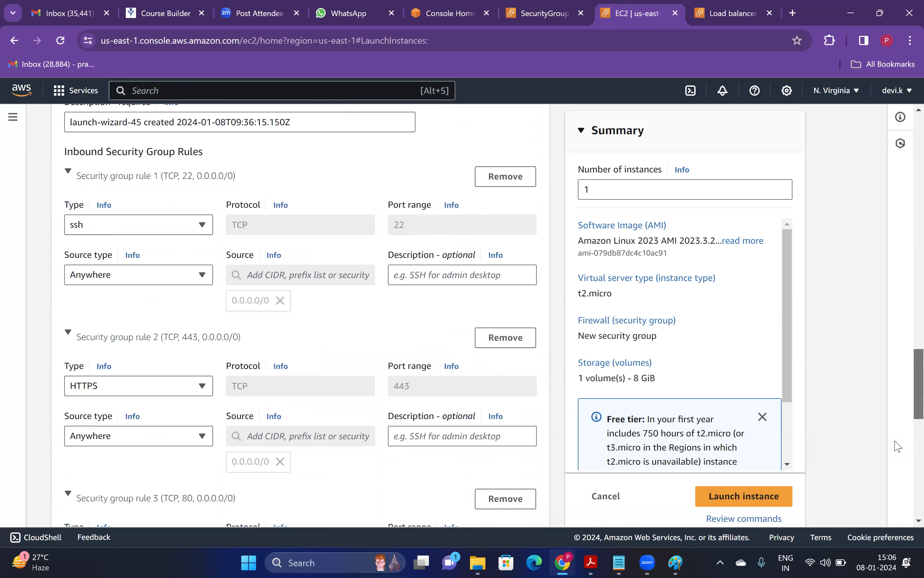
{"action": "scroll", "coordinate": [908, 423], "scroll_direction": "down", "scroll_amount": 8}
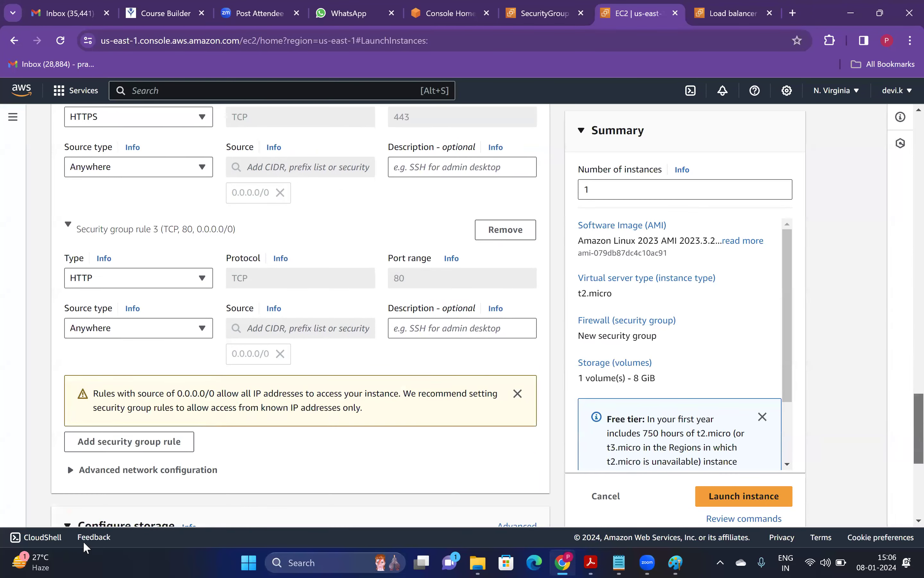
{"action": "scroll", "coordinate": [908, 402], "scroll_direction": "up", "scroll_amount": 6}
{"action": "scroll", "coordinate": [321, 491], "scroll_direction": "down", "scroll_amount": 8}
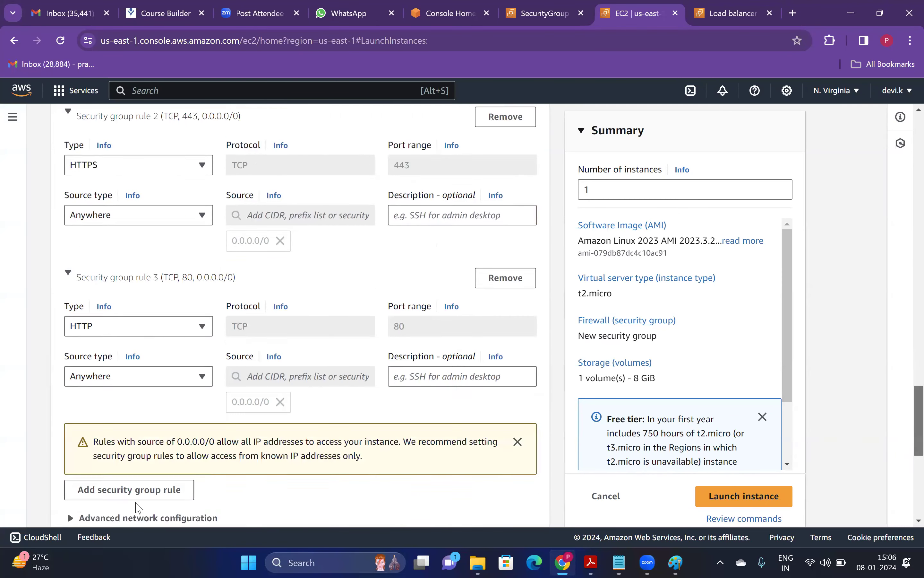
{"action": "scroll", "coordinate": [321, 491], "scroll_direction": "down", "scroll_amount": 3}
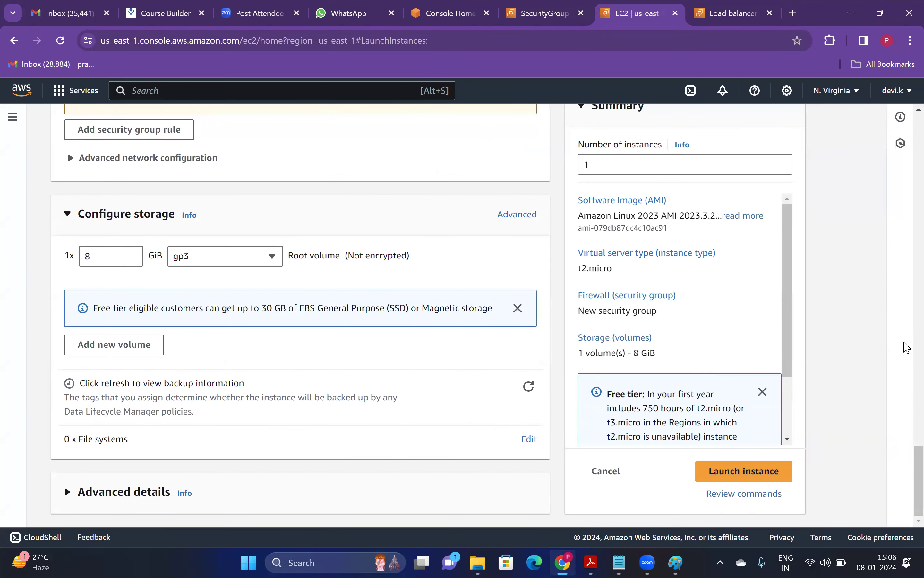
{"action": "left_click", "coordinate": [124, 491]}
{"action": "left_click_drag", "start_coordinate": [918, 319], "coordinate": [918, 409]}
- Copy the Apache installation script from httpdscript in Notepad, paste it as the instance's user data, and launch the instance
{"action": "key", "text": "alt+Tab"}
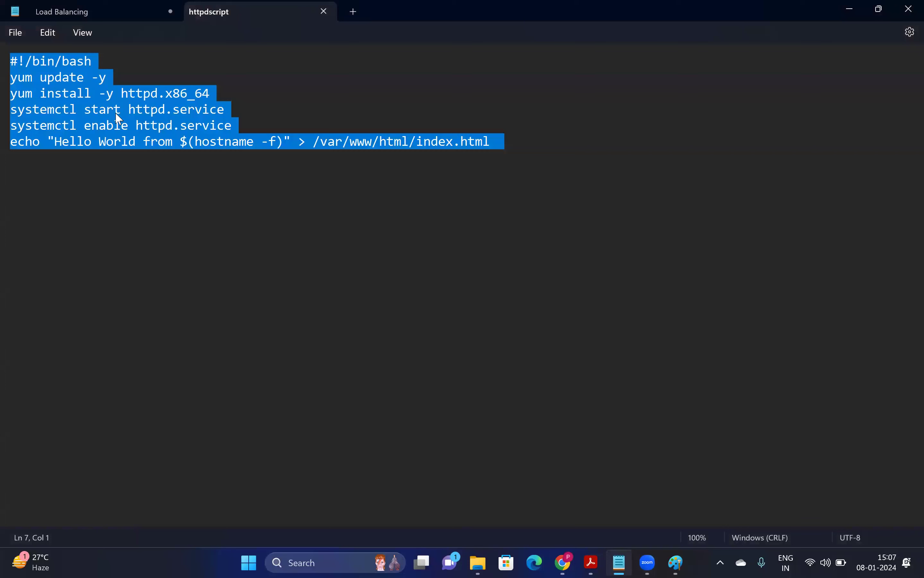
{"action": "right_click", "coordinate": [116, 114]}
{"action": "left_click", "coordinate": [165, 181]}
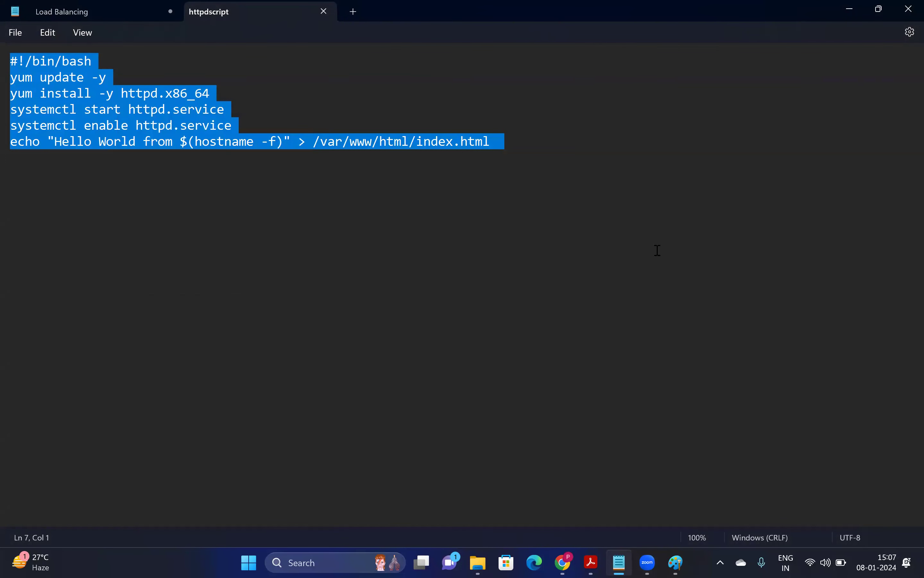
{"action": "key", "text": "alt+Tab"}
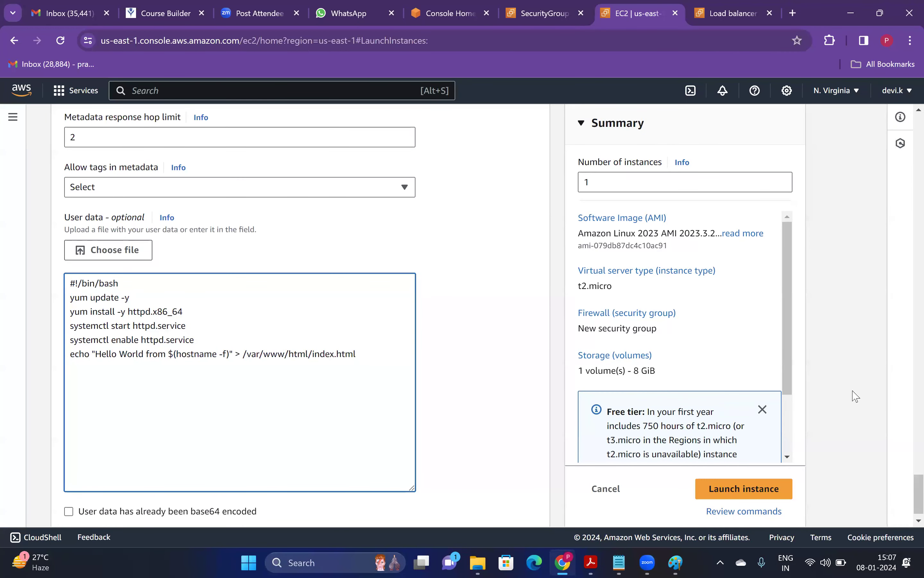
{"action": "left_click", "coordinate": [759, 488]}
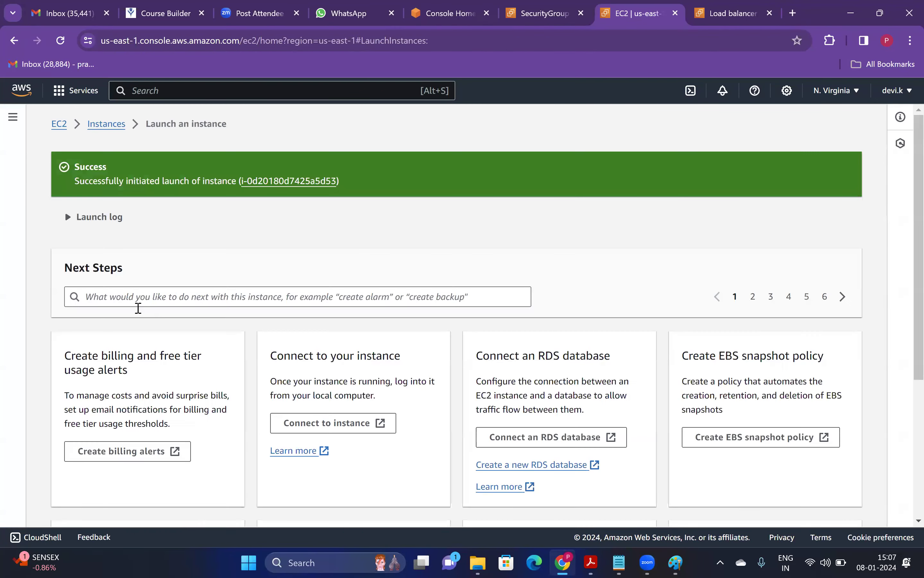
- List only the running instances from the EC2 dashboard and refresh the list to check the state of Linux-1c
{"action": "left_click", "coordinate": [115, 125]}
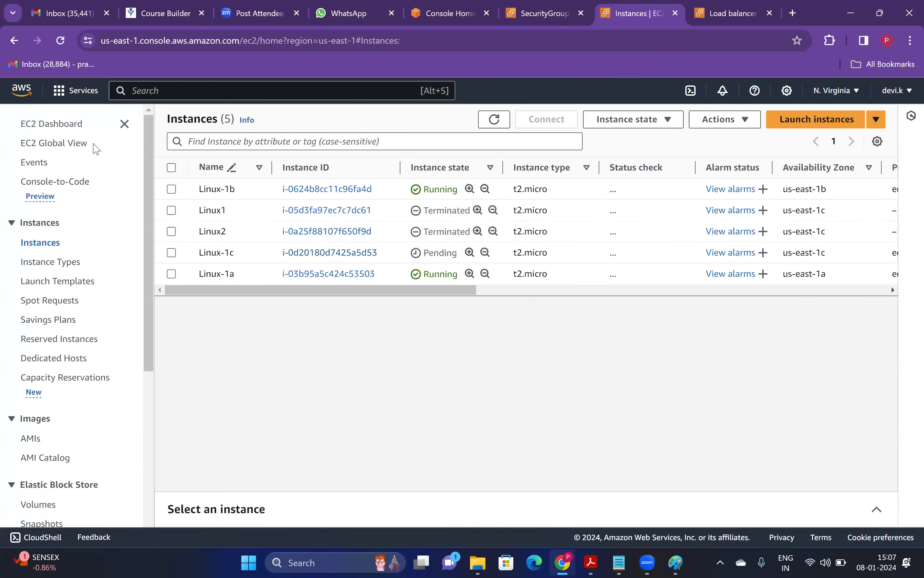
{"action": "left_click", "coordinate": [71, 127]}
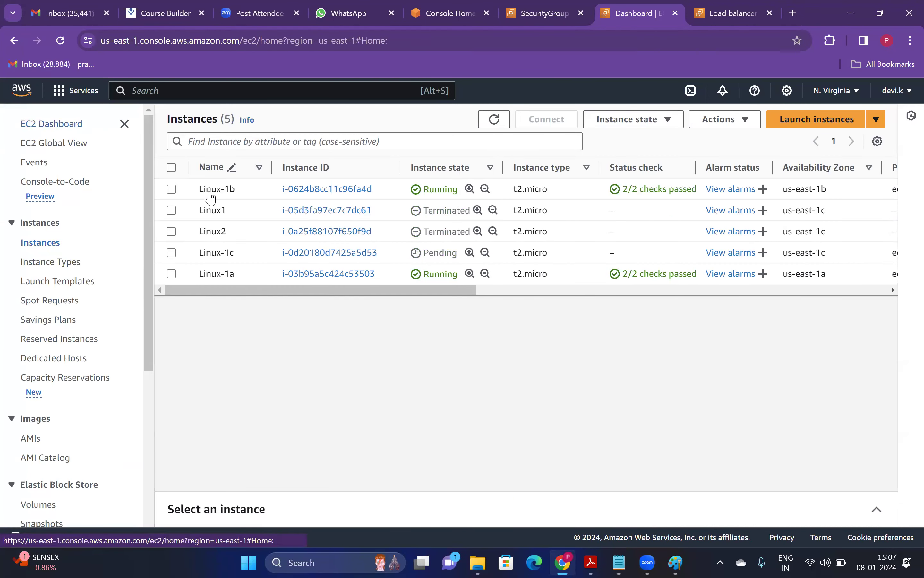
{"action": "left_click", "coordinate": [237, 200]}
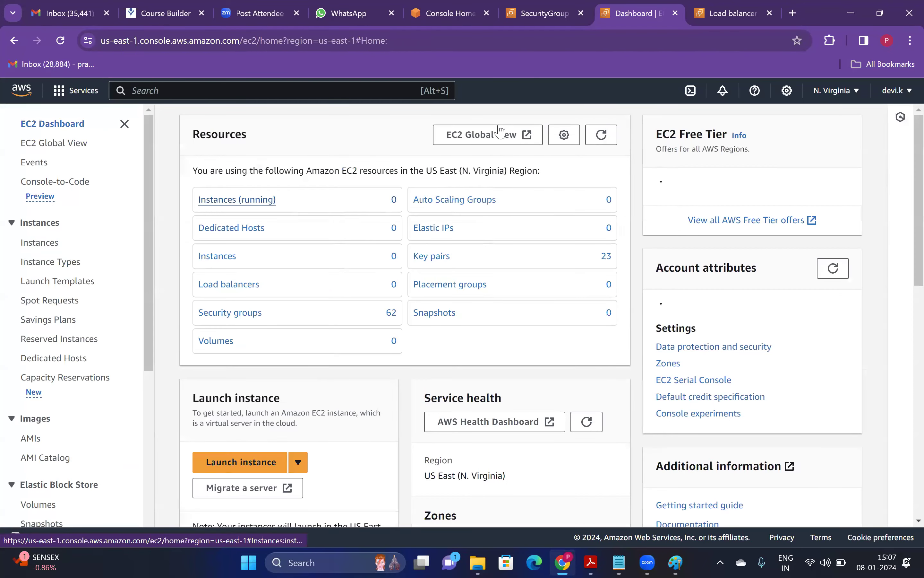
{"action": "left_click", "coordinate": [500, 131]}
{"action": "left_click", "coordinate": [500, 131]}
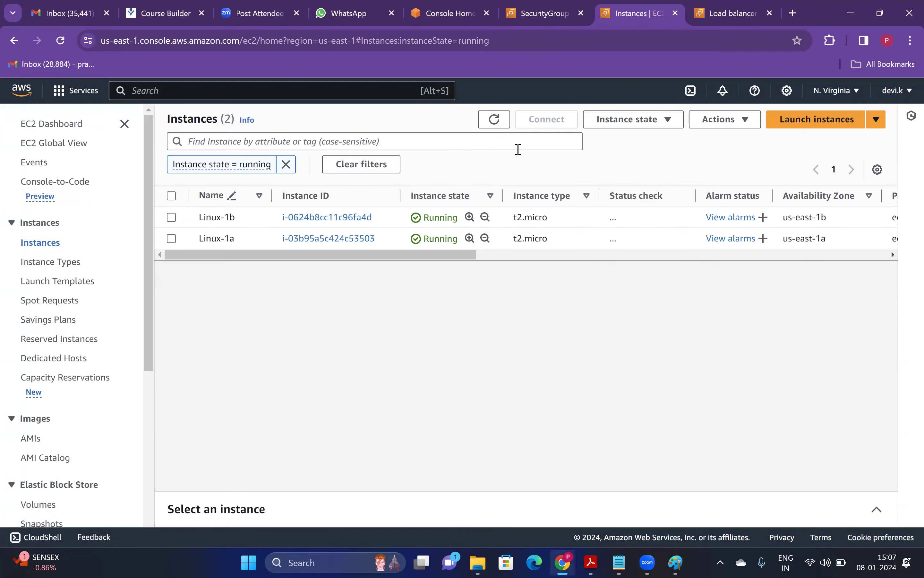
{"action": "left_click", "coordinate": [499, 129]}
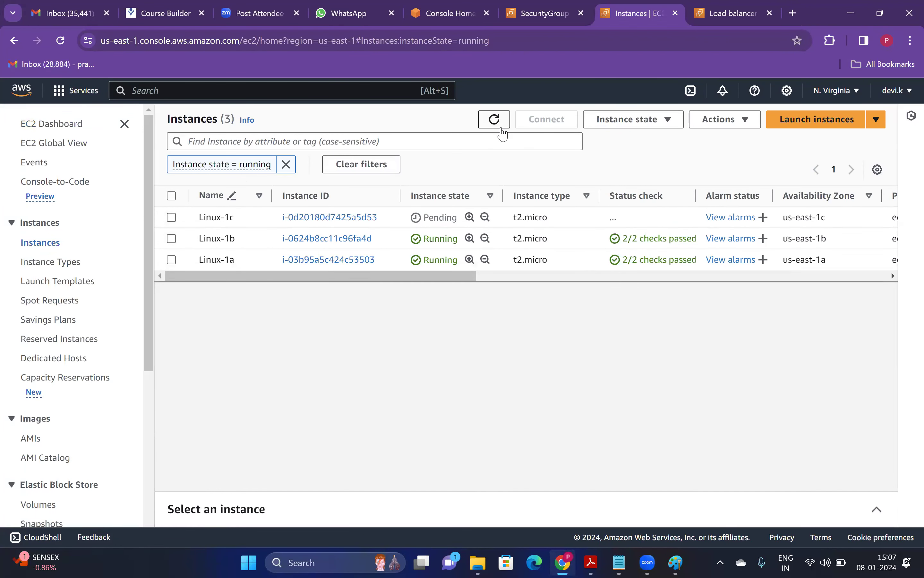
{"action": "left_click", "coordinate": [500, 125]}
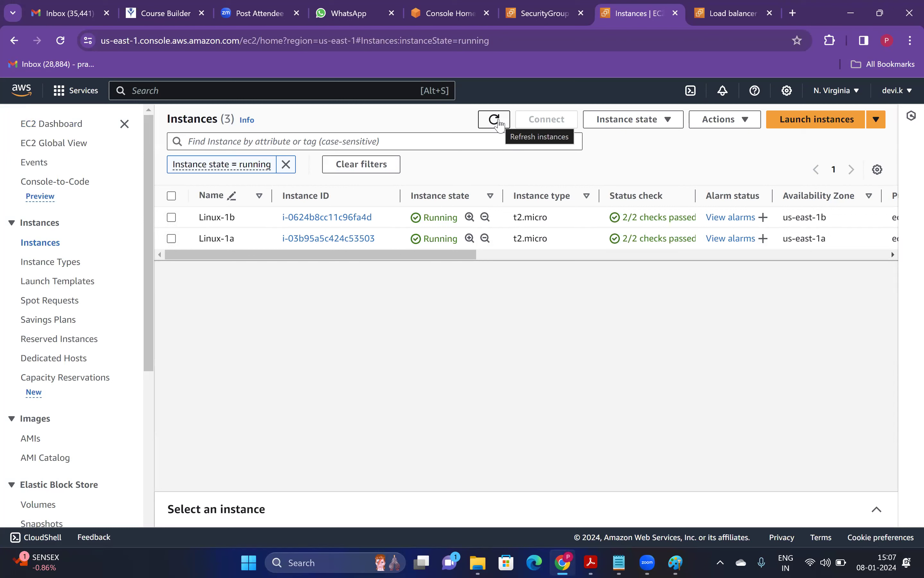
- Refresh the running instances list, copy Linux-1c's public IPv4 address from its details, and open the address in a new browser tab
{"action": "left_click", "coordinate": [499, 121]}
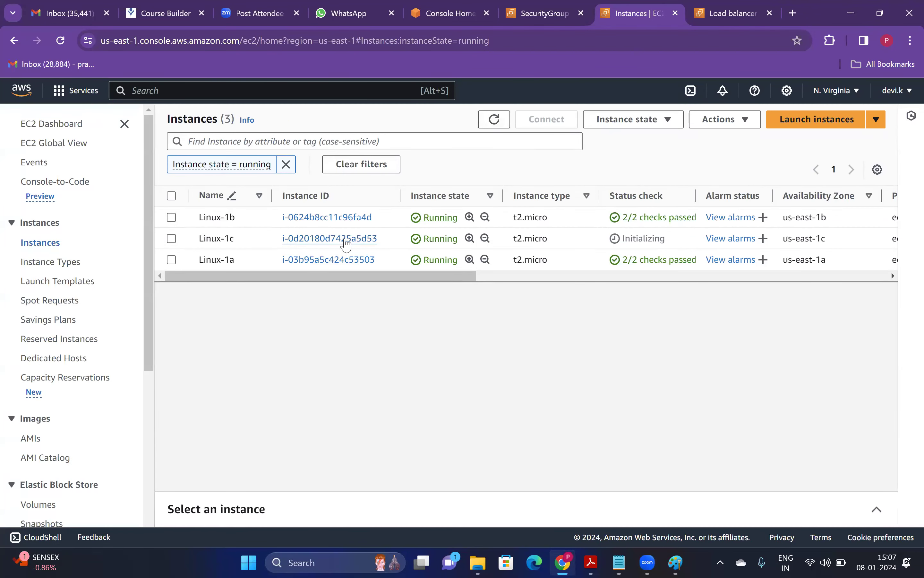
{"action": "left_click", "coordinate": [346, 239]}
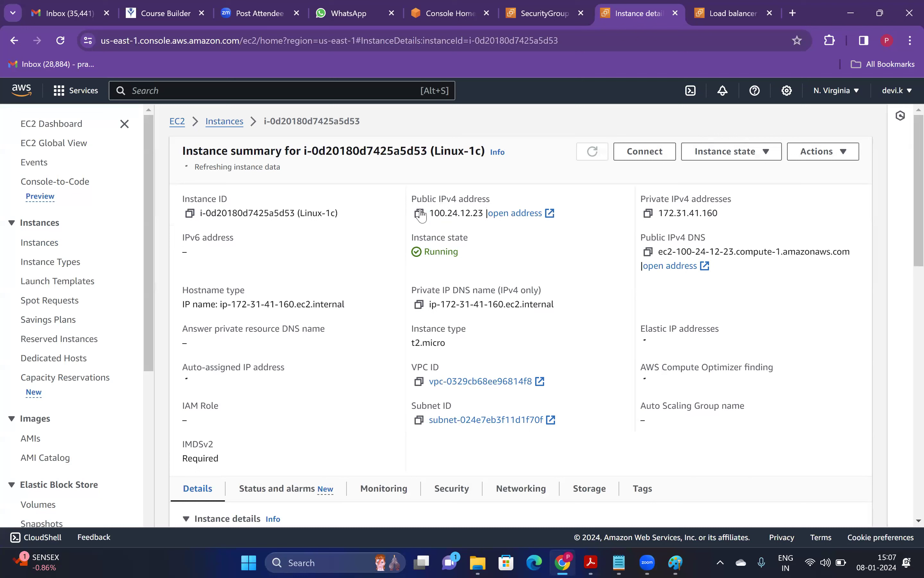
{"action": "left_click", "coordinate": [420, 212]}
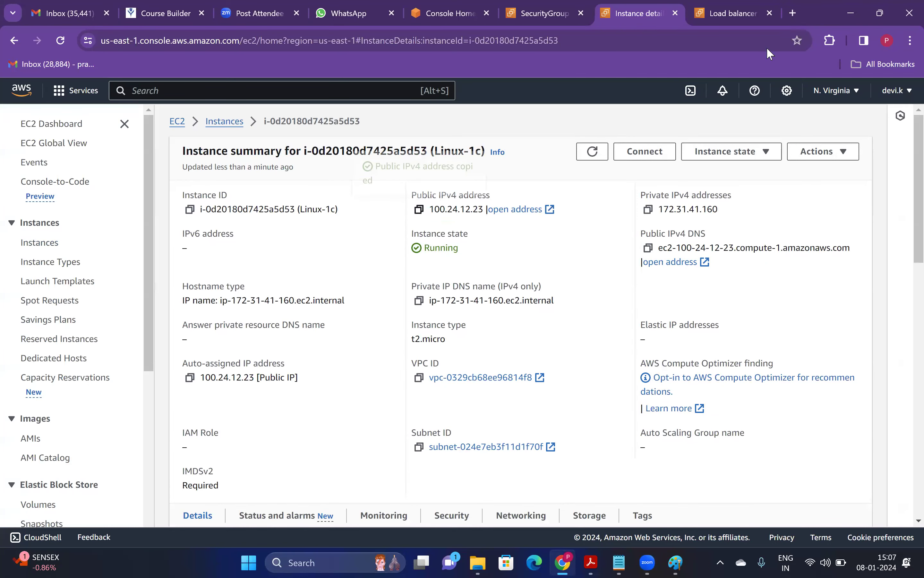
{"action": "key", "text": "ctrl+t"}
{"action": "key", "text": "ctrl+v"}
{"action": "key", "text": "Return"}
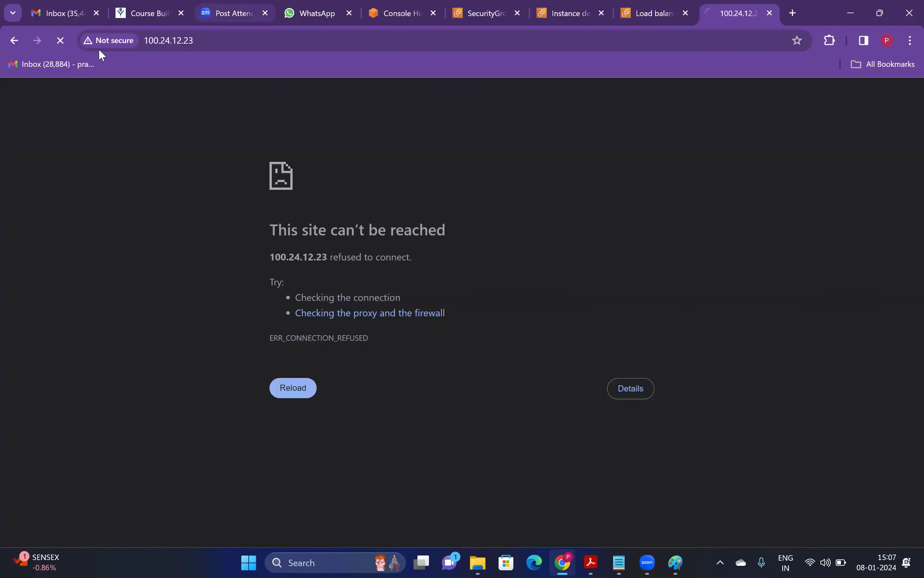
- Reload Linux-1c's web page and compare the private IP in its greeting with the private IPv4 address in the instance summary
{"action": "double_click", "coordinate": [183, 37]}
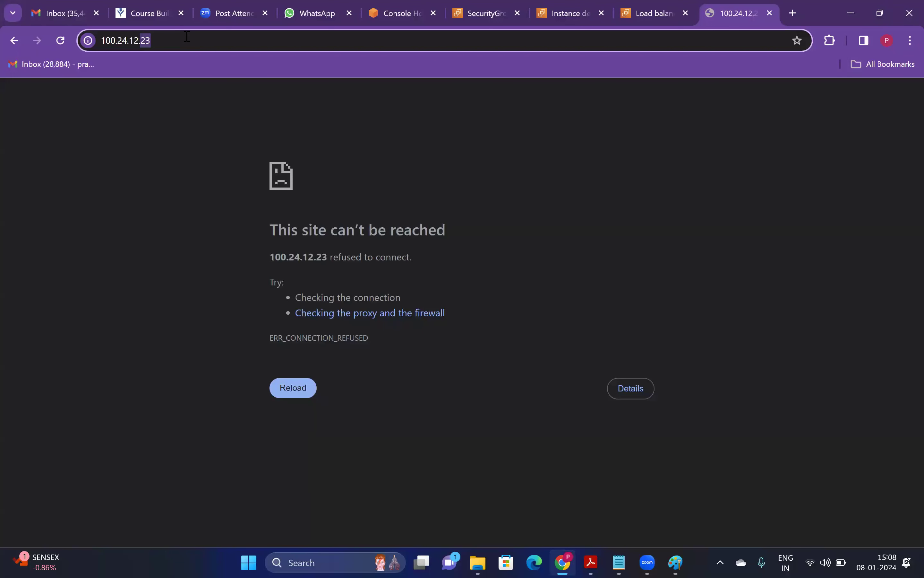
{"action": "key", "text": "Return"}
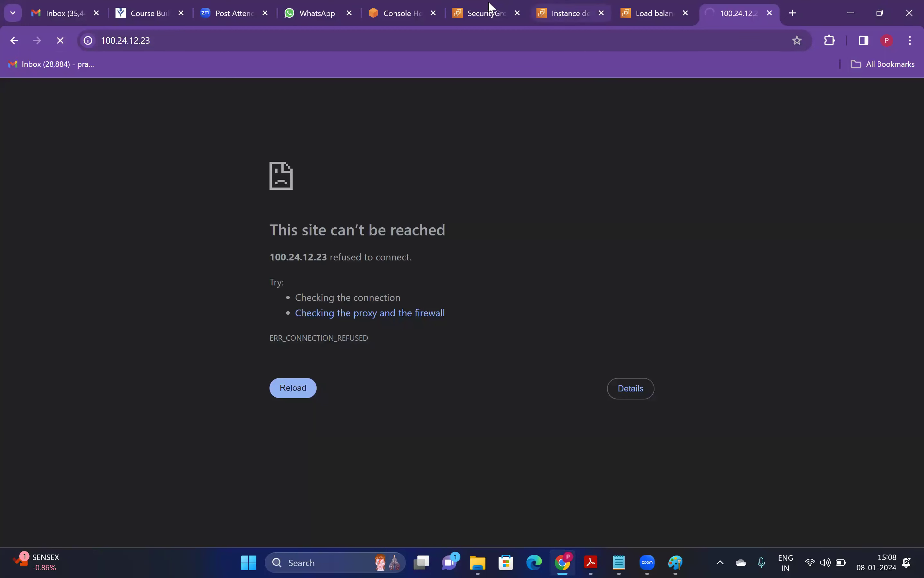
{"action": "left_click", "coordinate": [569, 13]}
{"action": "left_click", "coordinate": [486, 14]}
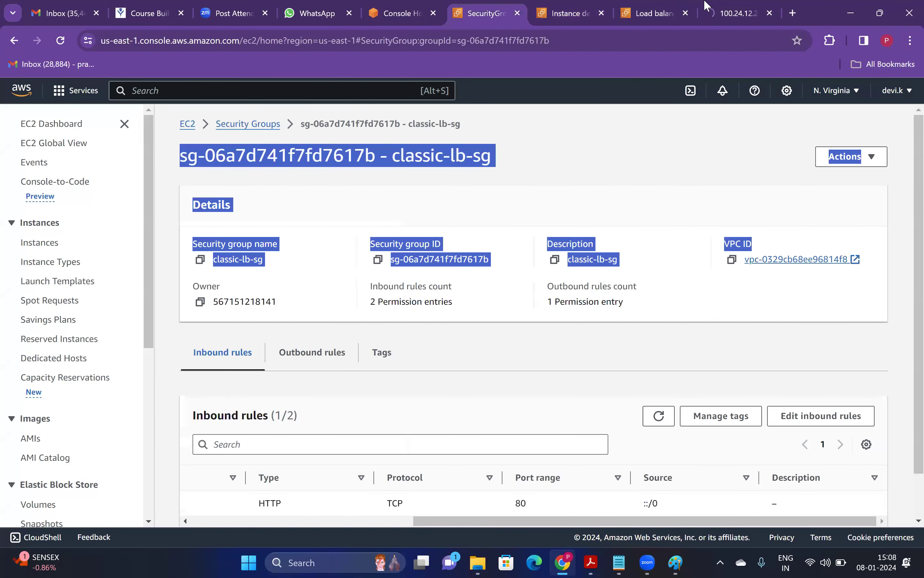
{"action": "left_click", "coordinate": [400, 13]}
{"action": "left_click", "coordinate": [565, 14]}
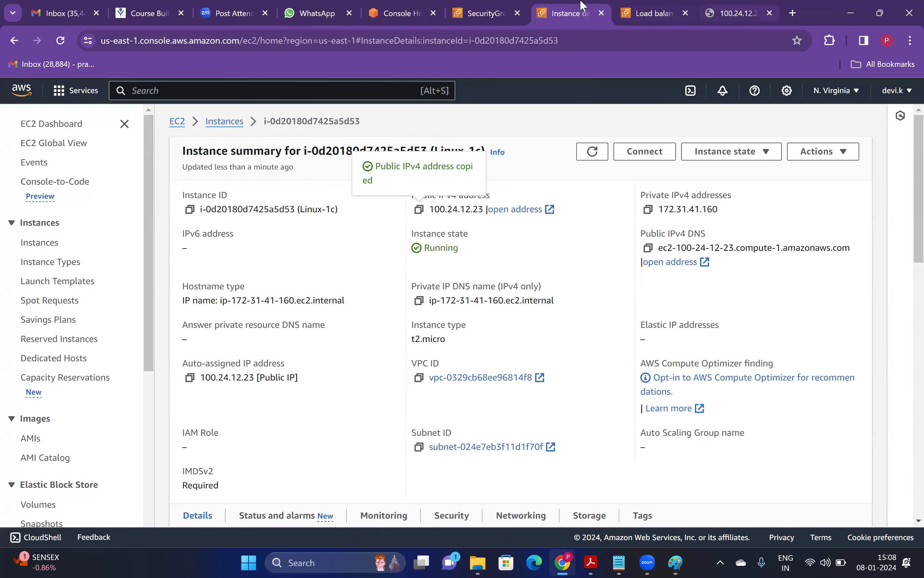
{"action": "left_click", "coordinate": [711, 13]}
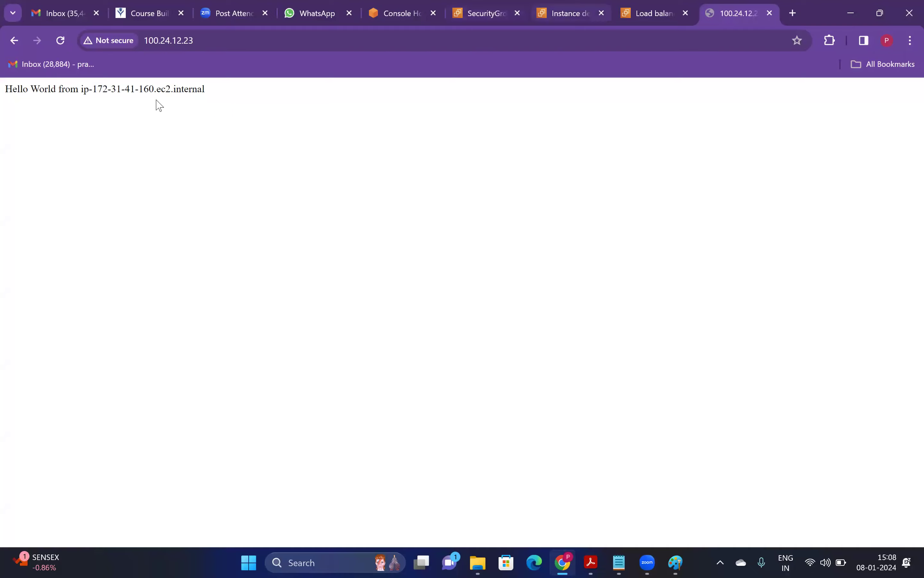
{"action": "left_click", "coordinate": [556, 13]}
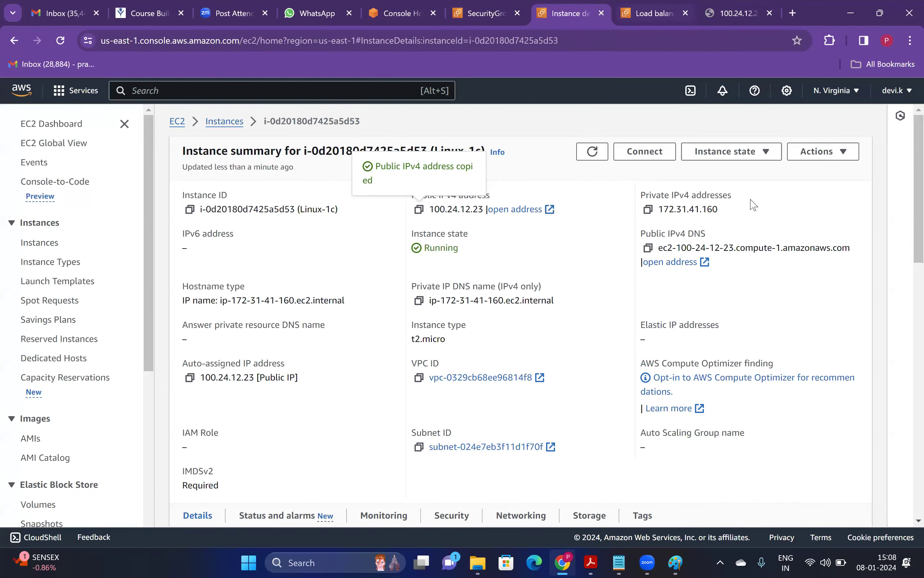
{"action": "left_click", "coordinate": [737, 12]}
{"action": "left_click", "coordinate": [567, 13]}
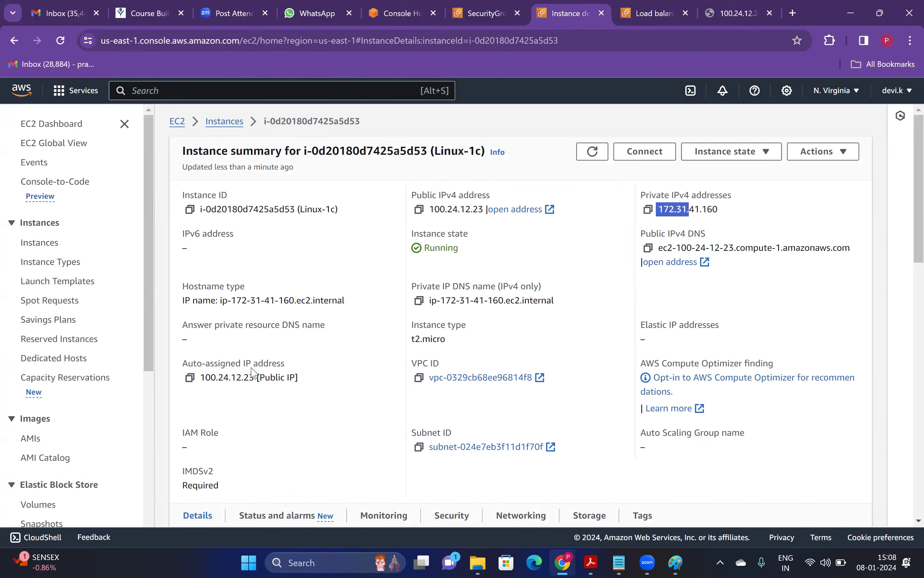
- Copy Classic-Lb1's DNS name, load it in a new browser tab, and reload repeatedly to see which servers respond before closing the tab
{"action": "left_click", "coordinate": [196, 414]}
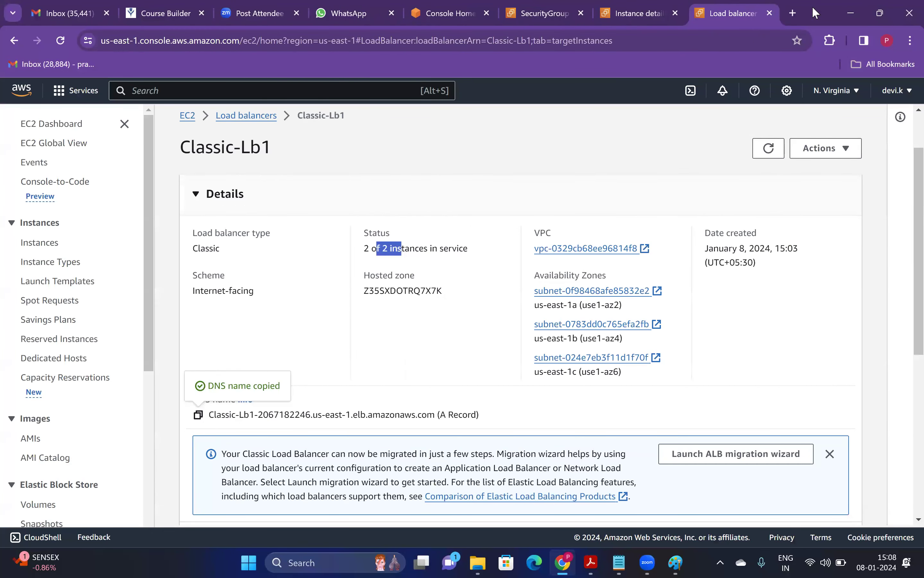
{"action": "key", "text": "ctrl+t"}
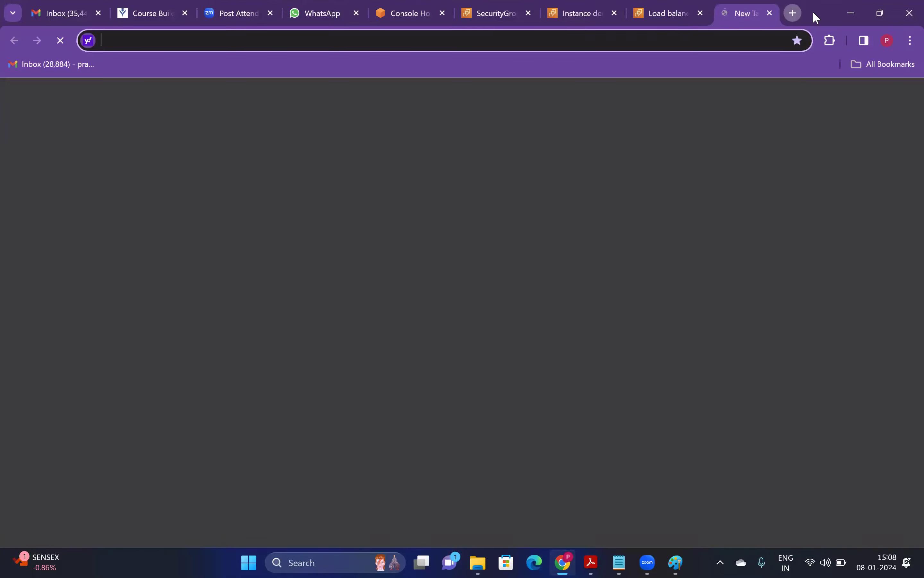
{"action": "key", "text": "ctrl+v"}
{"action": "key", "text": "Return"}
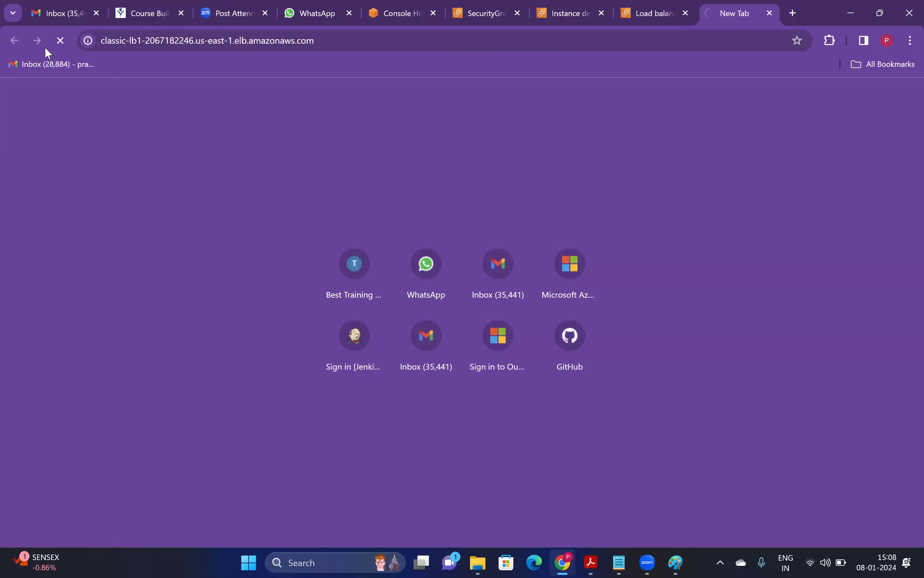
{"action": "left_click", "coordinate": [61, 40]}
{"action": "left_click", "coordinate": [61, 41]}
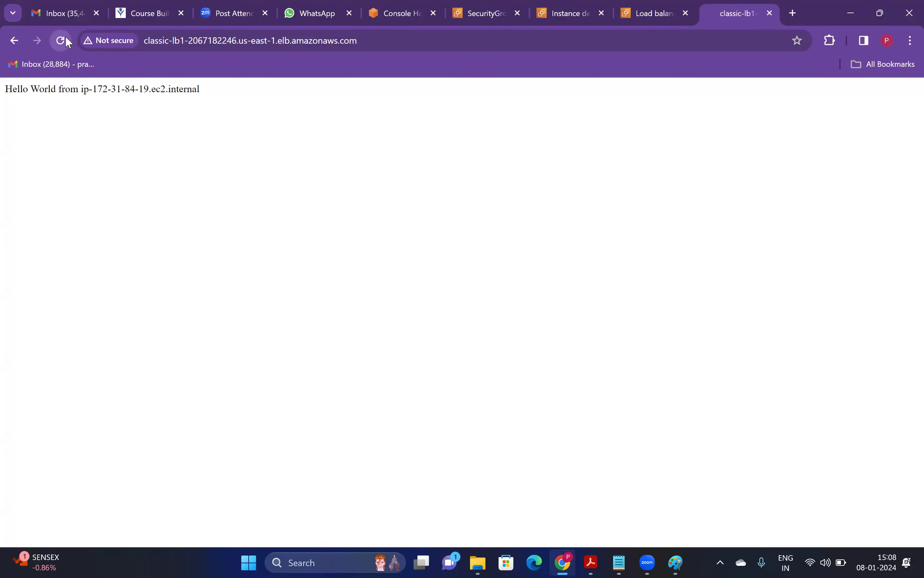
{"action": "left_click", "coordinate": [61, 40]}
{"action": "left_click", "coordinate": [61, 40]}
{"action": "left_click", "coordinate": [61, 41]}
{"action": "left_click", "coordinate": [61, 40]}
{"action": "left_click", "coordinate": [66, 38]}
{"action": "left_click", "coordinate": [66, 38]}
{"action": "left_click", "coordinate": [66, 38]}
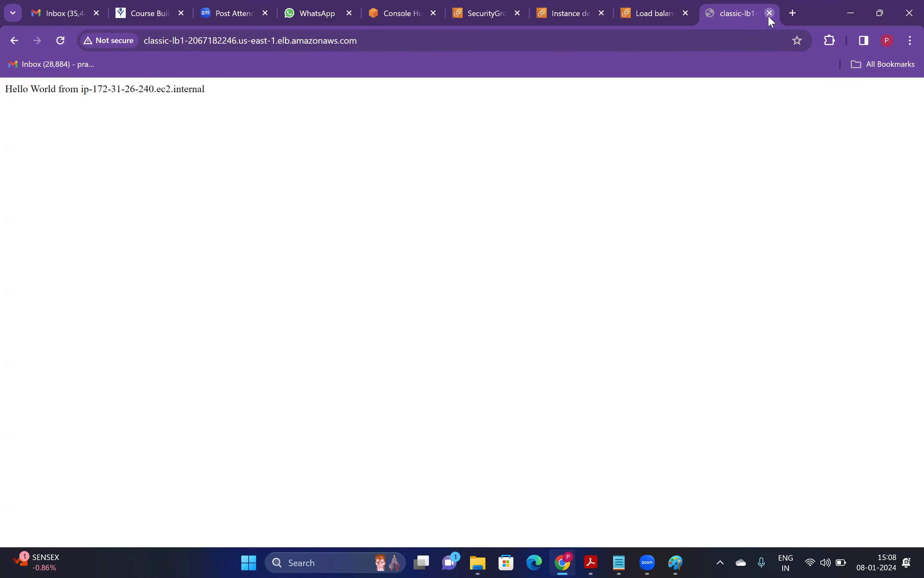
{"action": "key", "text": "ctrl+w"}
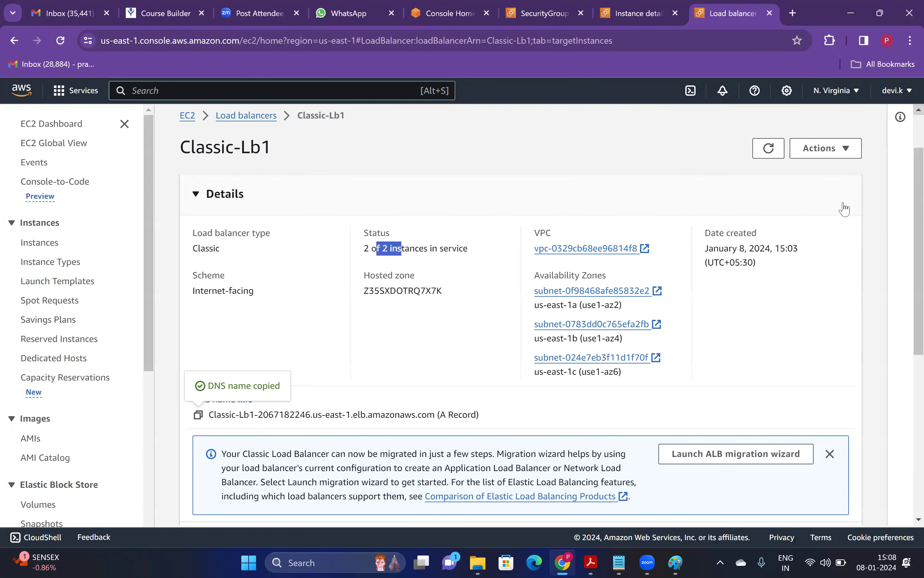
- Open instance management for Classic-Lb1's target instances and register Linux-1c alongside Linux-1a and Linux-1b, saving the change
{"action": "scroll", "coordinate": [836, 194], "scroll_direction": "down", "scroll_amount": 3}
{"action": "scroll", "coordinate": [846, 176], "scroll_direction": "up", "scroll_amount": 3}
{"action": "left_click", "coordinate": [850, 170]}
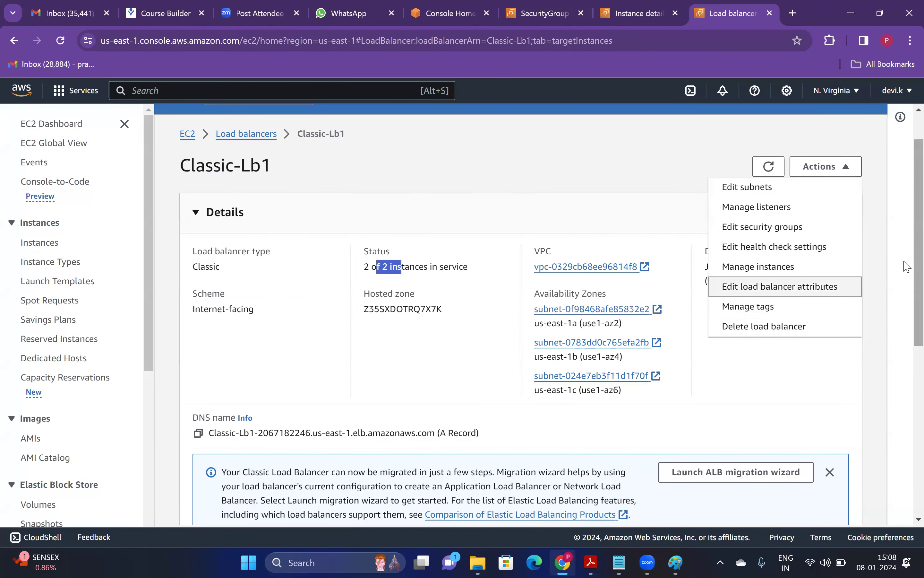
{"action": "scroll", "coordinate": [864, 298], "scroll_direction": "down", "scroll_amount": 4}
{"action": "scroll", "coordinate": [841, 450], "scroll_direction": "down", "scroll_amount": 3}
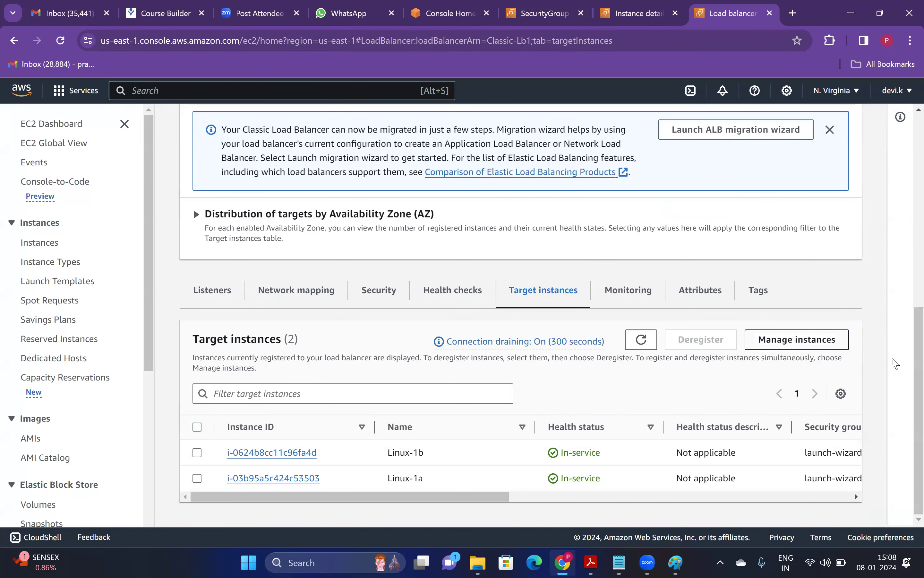
{"action": "left_click", "coordinate": [798, 339]}
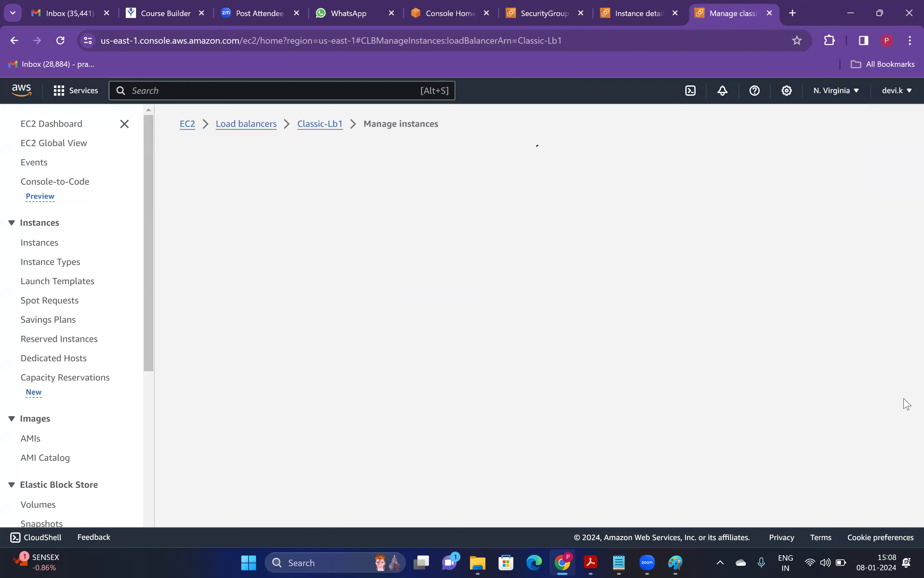
{"action": "scroll", "coordinate": [311, 405], "scroll_direction": "down", "scroll_amount": 3}
{"action": "scroll", "coordinate": [311, 405], "scroll_direction": "down", "scroll_amount": 2}
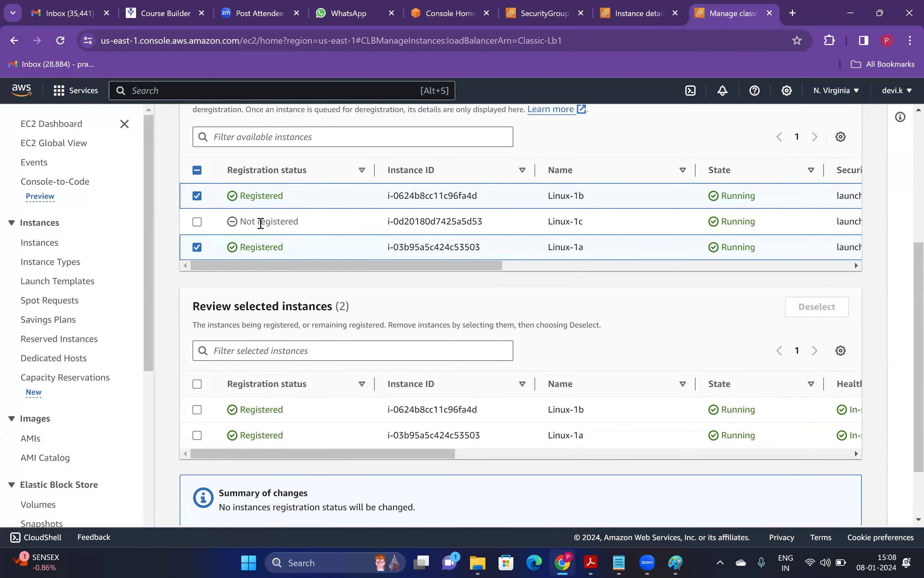
{"action": "left_click_drag", "start_coordinate": [260, 221], "coordinate": [271, 221]}
{"action": "left_click", "coordinate": [198, 225]}
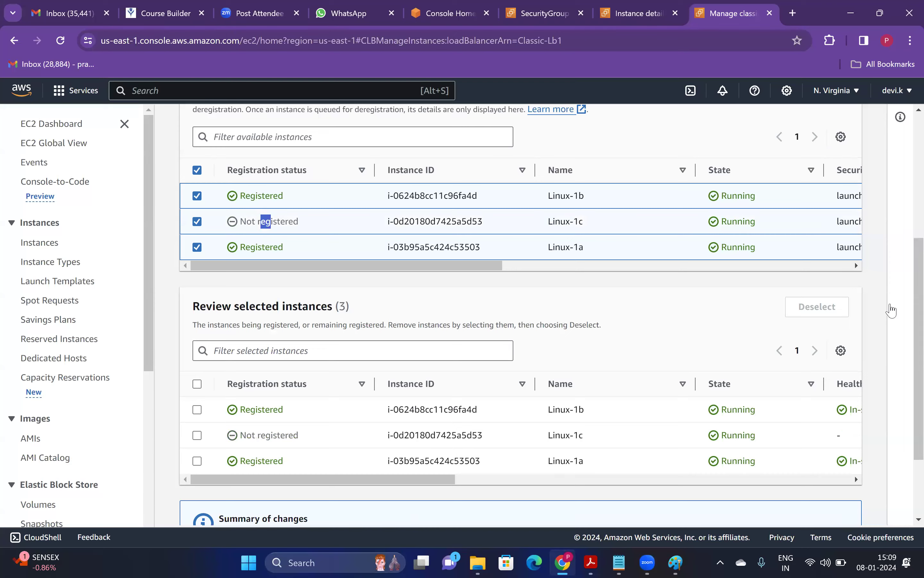
{"action": "scroll", "coordinate": [906, 410], "scroll_direction": "down", "scroll_amount": 2}
{"action": "left_click", "coordinate": [842, 488]}
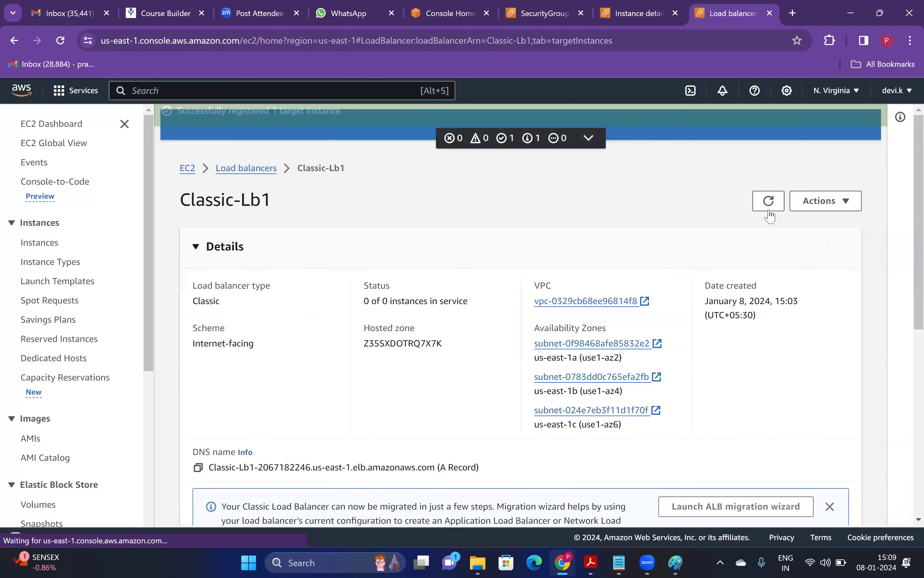
- Refresh Classic-Lb1's details repeatedly to check how many of its instances are in service
{"action": "triple_click", "coordinate": [467, 298]}
{"action": "left_click", "coordinate": [769, 200]}
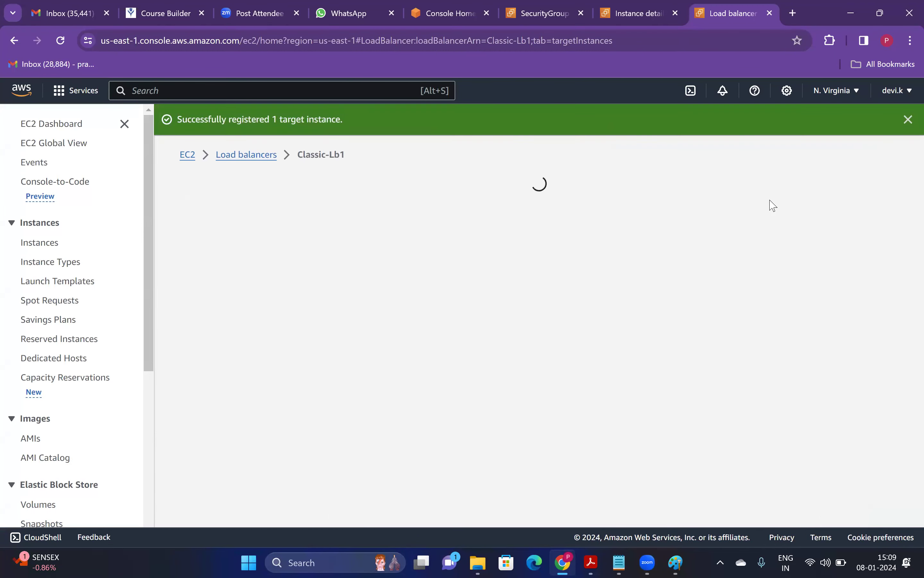
{"action": "left_click", "coordinate": [770, 205]}
{"action": "left_click", "coordinate": [771, 205]}
{"action": "left_click", "coordinate": [771, 205]}
{"action": "left_click", "coordinate": [772, 205]}
{"action": "left_click", "coordinate": [769, 209]}
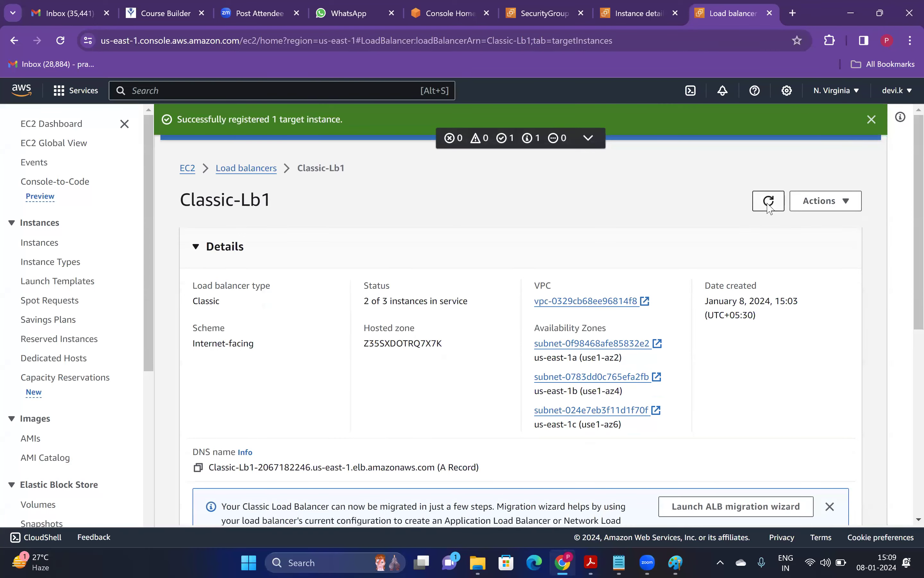
- Review the health status of Classic-Lb1's target instances and dismiss the registration notification
{"action": "scroll", "coordinate": [663, 424], "scroll_direction": "down", "scroll_amount": 2}
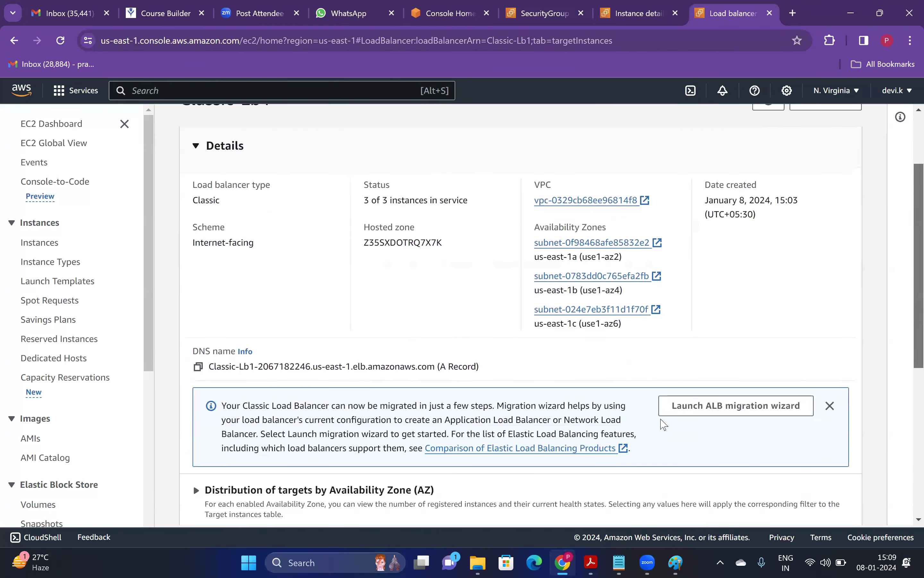
{"action": "scroll", "coordinate": [665, 422], "scroll_direction": "down", "scroll_amount": 6}
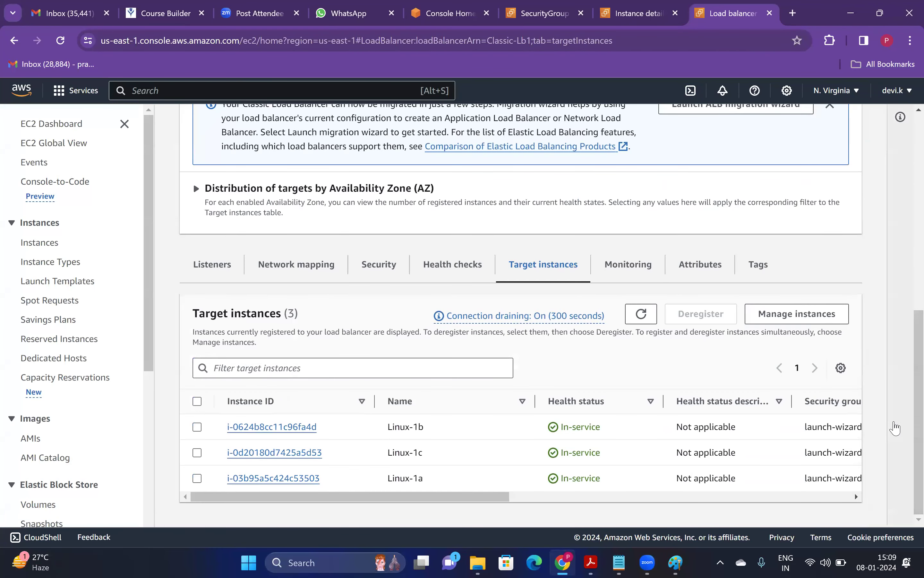
{"action": "scroll", "coordinate": [858, 122], "scroll_direction": "up", "scroll_amount": 2}
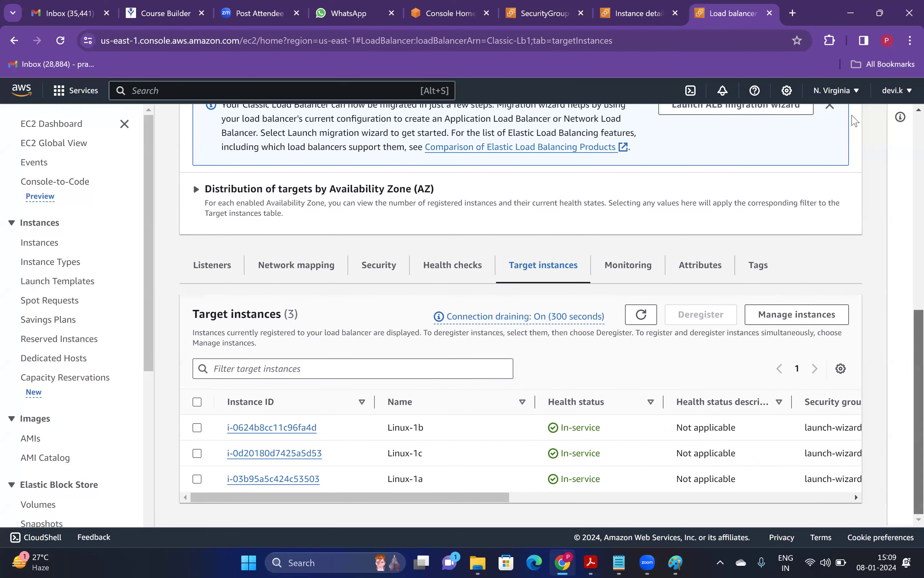
{"action": "scroll", "coordinate": [870, 127], "scroll_direction": "up", "scroll_amount": 10}
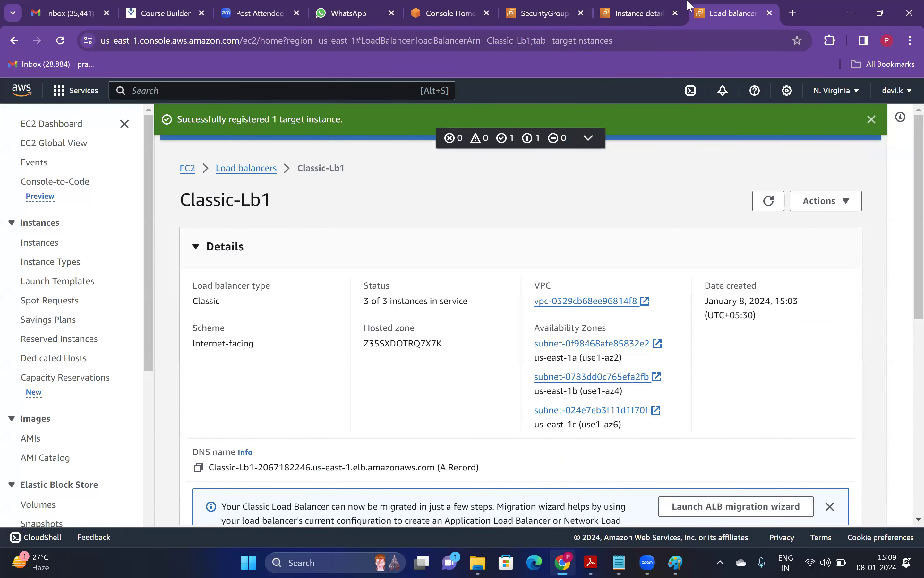
{"action": "left_click", "coordinate": [871, 120]}
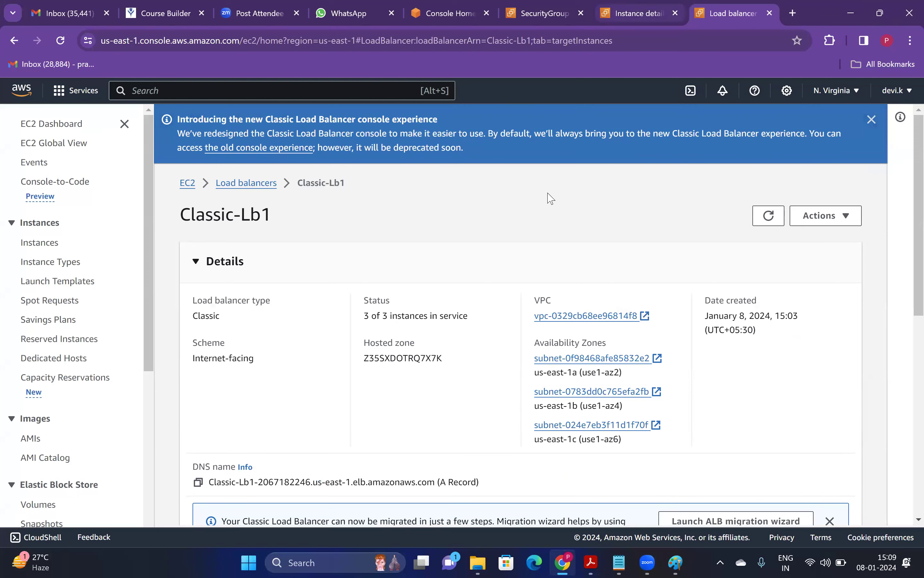
- Open Classic-Lb1's DNS name in a new browser tab and reload it repeatedly to test traffic distribution across the three Linux servers
{"action": "key", "text": "ctrl+shift+Tab"}
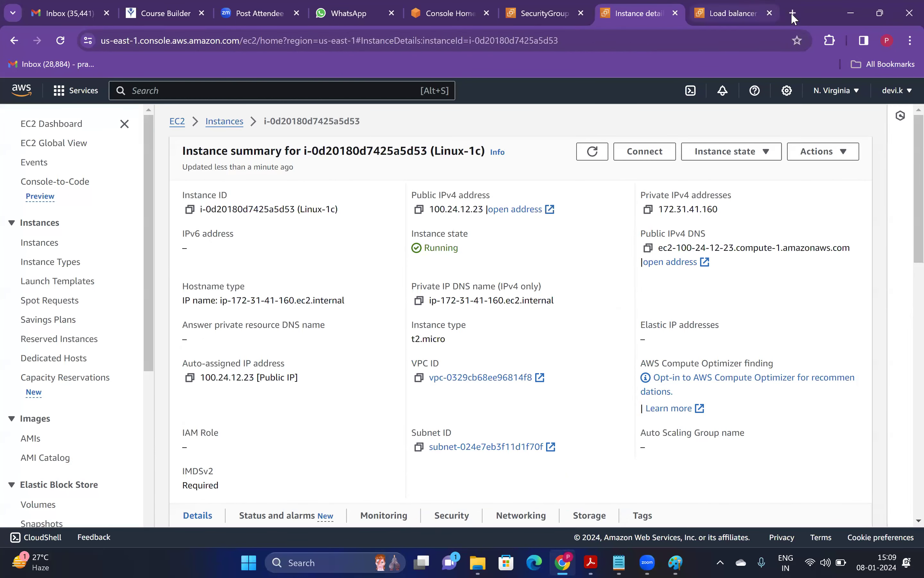
{"action": "key", "text": "ctrl+Tab"}
{"action": "key", "text": "ctrl+t"}
{"action": "key", "text": "ctrl+v"}
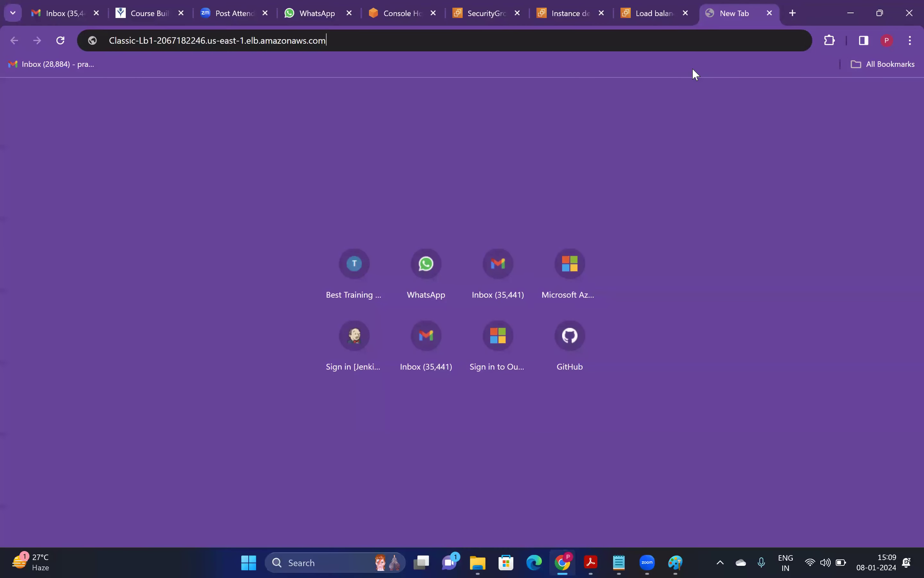
{"action": "key", "text": "Return"}
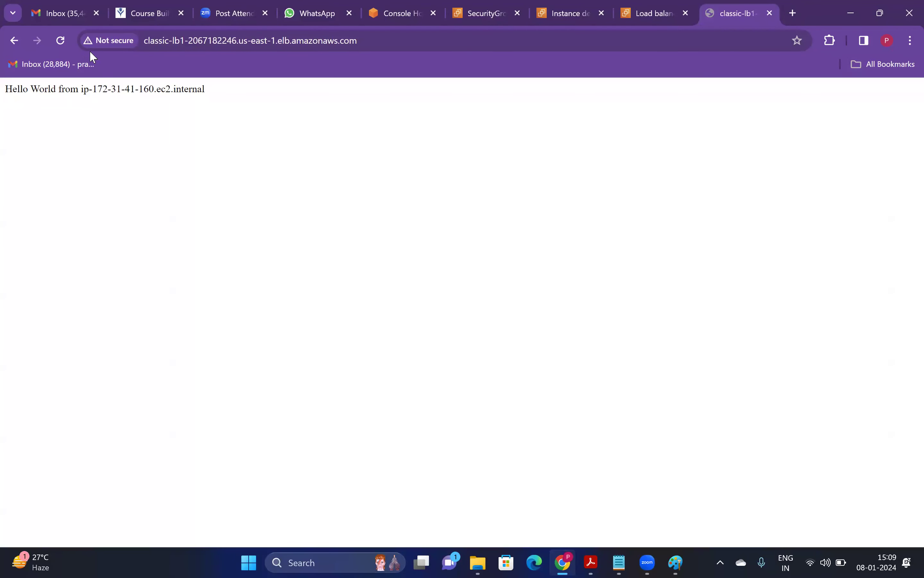
{"action": "left_click", "coordinate": [61, 41]}
{"action": "left_click", "coordinate": [61, 41]}
{"action": "left_click", "coordinate": [61, 41]}
{"action": "left_click", "coordinate": [61, 42]}
{"action": "left_click", "coordinate": [61, 42]}
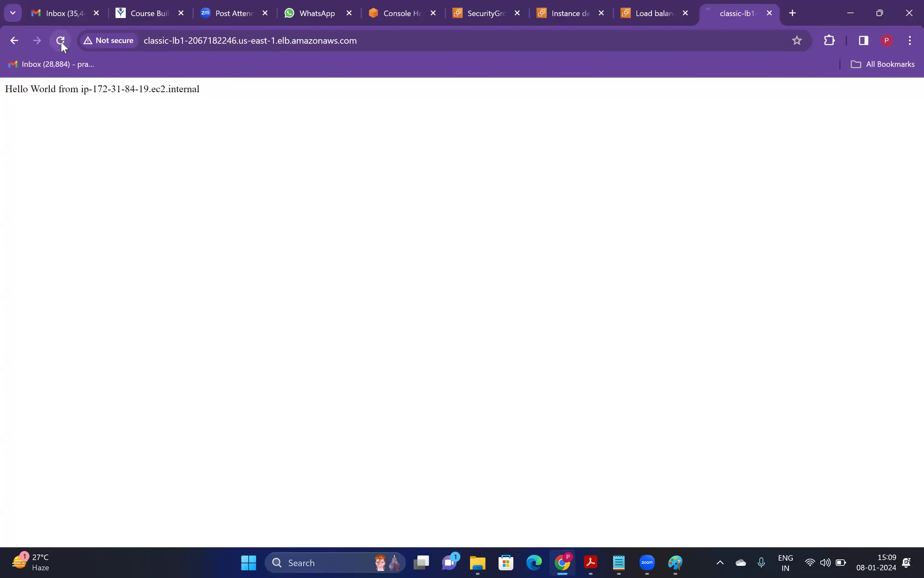
{"action": "left_click", "coordinate": [61, 40]}
{"action": "left_click", "coordinate": [60, 40]}
{"action": "left_click", "coordinate": [61, 40]}
{"action": "left_click", "coordinate": [61, 41]}
- Look at the availability zone diagram in Paint, return to the browser, and reload Classic-Lb1's page repeatedly to test traffic distribution, closing its tab when done
{"action": "left_click", "coordinate": [675, 563]}
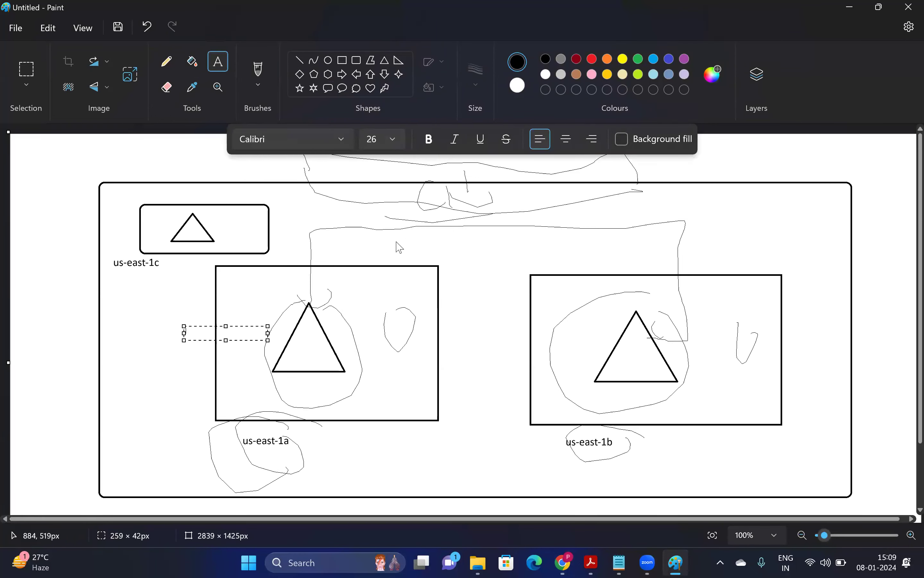
{"action": "key", "text": "alt+Tab"}
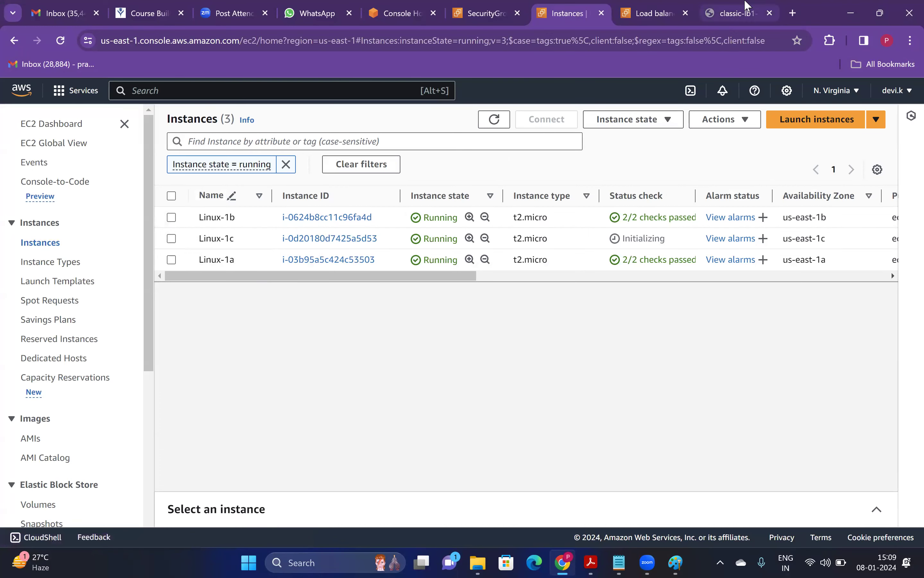
{"action": "left_click", "coordinate": [737, 13]}
{"action": "left_click", "coordinate": [61, 40]}
{"action": "left_click", "coordinate": [61, 39]}
{"action": "left_click", "coordinate": [61, 38]}
{"action": "left_click", "coordinate": [60, 40]}
{"action": "left_click", "coordinate": [61, 40]}
{"action": "left_click", "coordinate": [60, 40]}
{"action": "left_click", "coordinate": [61, 40]}
{"action": "left_click", "coordinate": [61, 39]}
{"action": "left_click", "coordinate": [61, 39]}
{"action": "left_click", "coordinate": [61, 40]}
{"action": "left_click", "coordinate": [60, 40]}
{"action": "left_click", "coordinate": [61, 39]}
{"action": "left_click", "coordinate": [61, 40]}
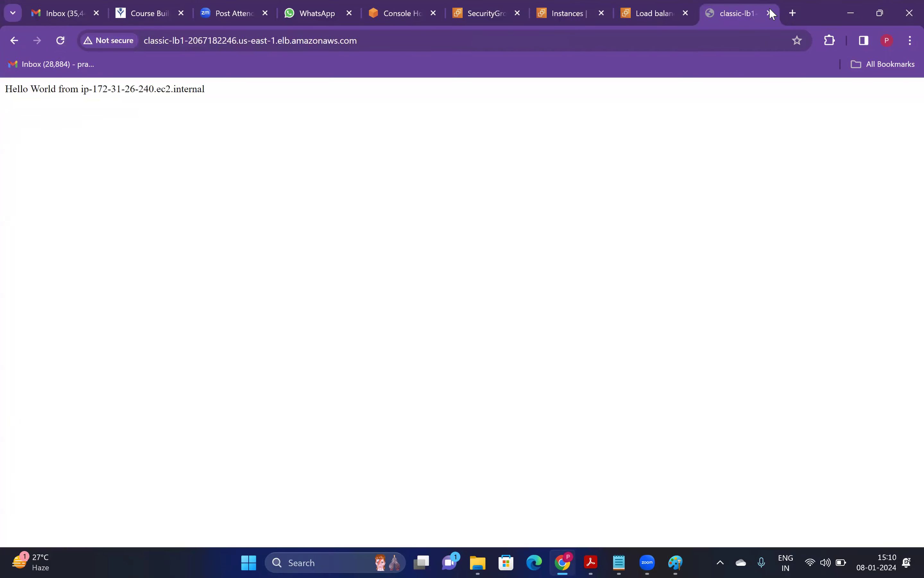
{"action": "key", "text": "ctrl+w"}
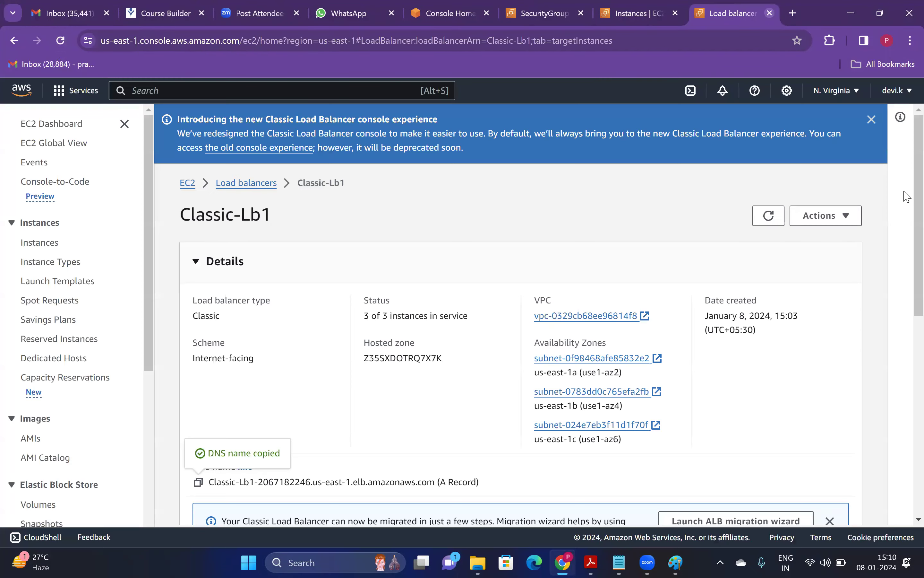
- Return to the load balancer list and delete Classic-Lb1, giving written consent with "confirm"
{"action": "scroll", "coordinate": [551, 192], "scroll_direction": "down", "scroll_amount": 1}
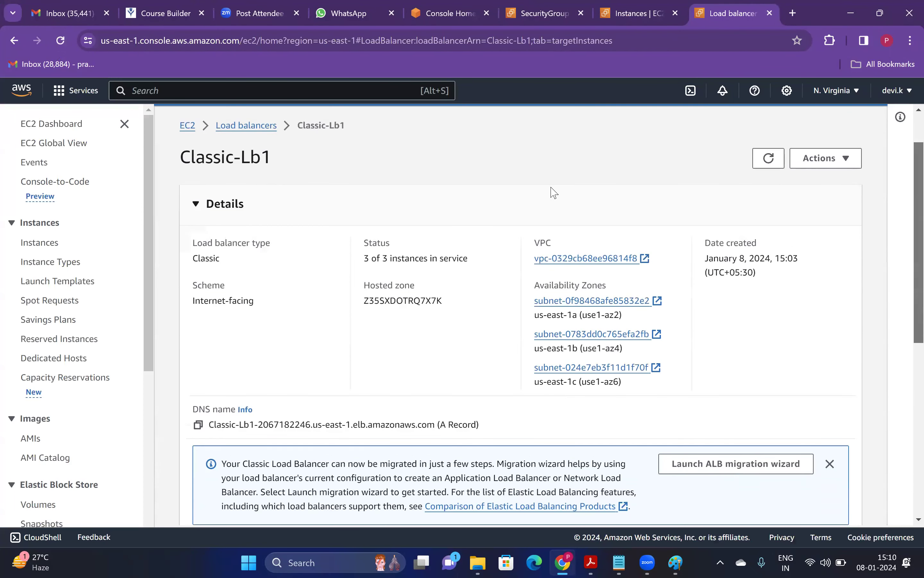
{"action": "scroll", "coordinate": [553, 191], "scroll_direction": "up", "scroll_amount": 1}
{"action": "left_click", "coordinate": [246, 183]}
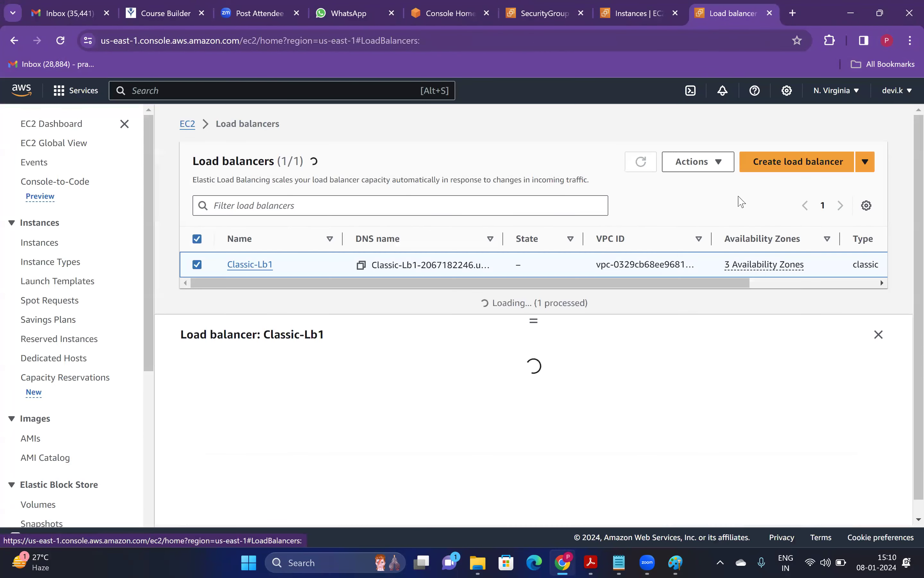
{"action": "left_click", "coordinate": [702, 170]}
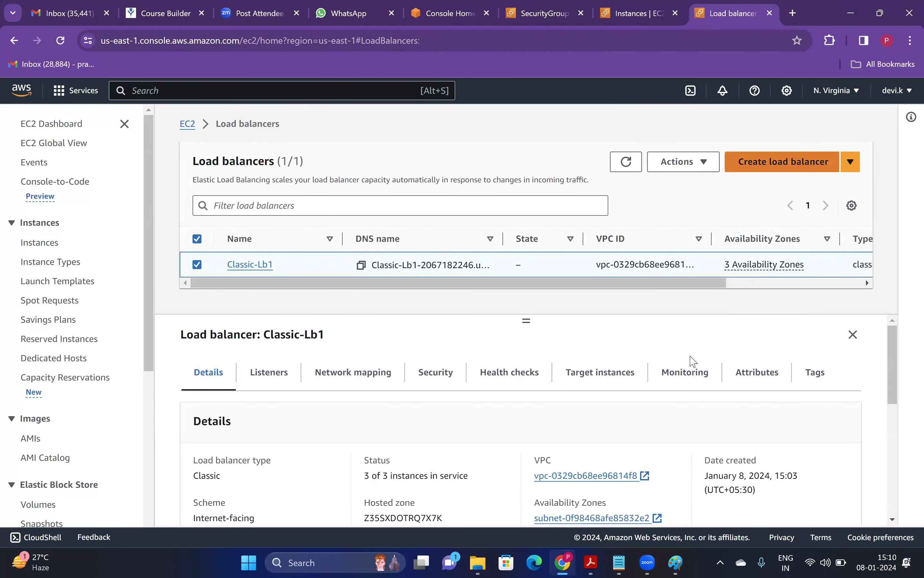
{"action": "left_click", "coordinate": [696, 341]}
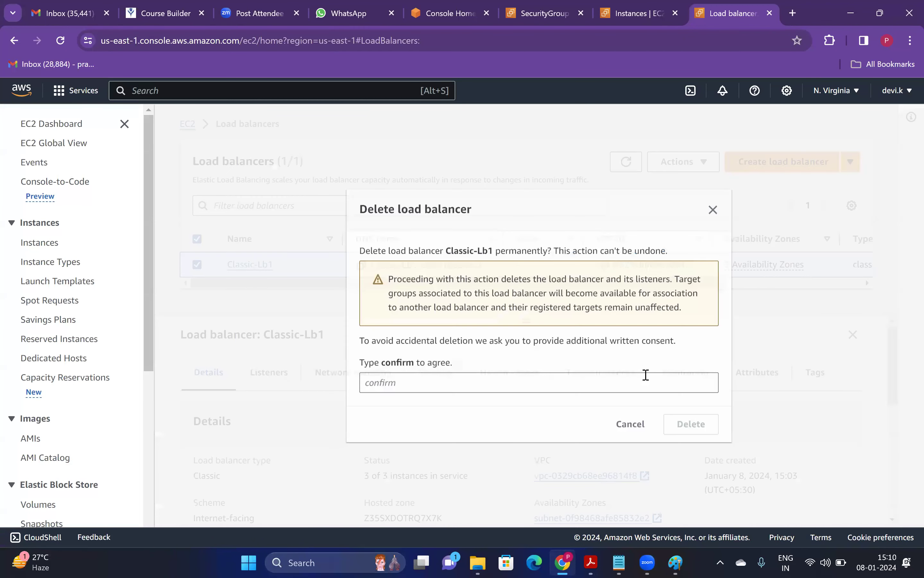
{"action": "left_click", "coordinate": [645, 374]}
{"action": "type", "text": "comn"}
{"action": "type", "text": "irm"}
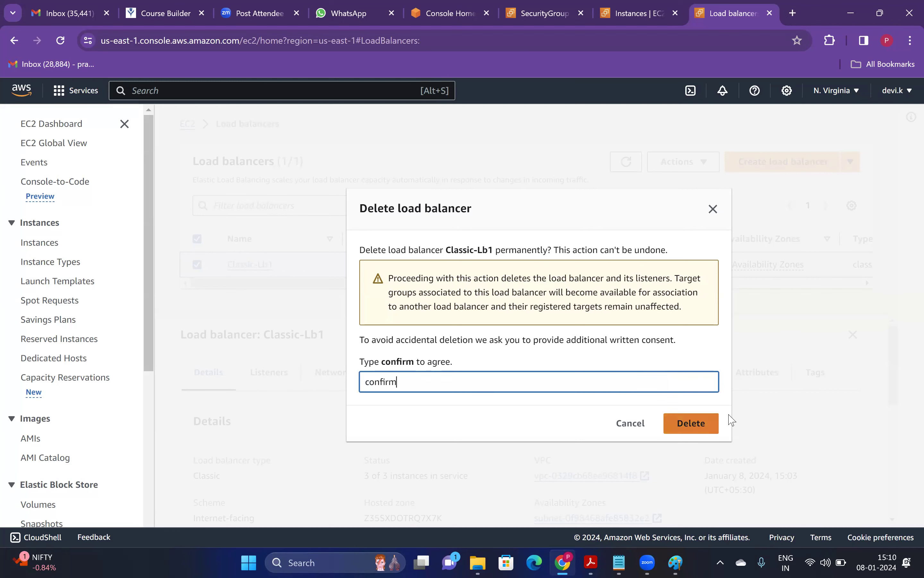
{"action": "key", "text": "Return"}
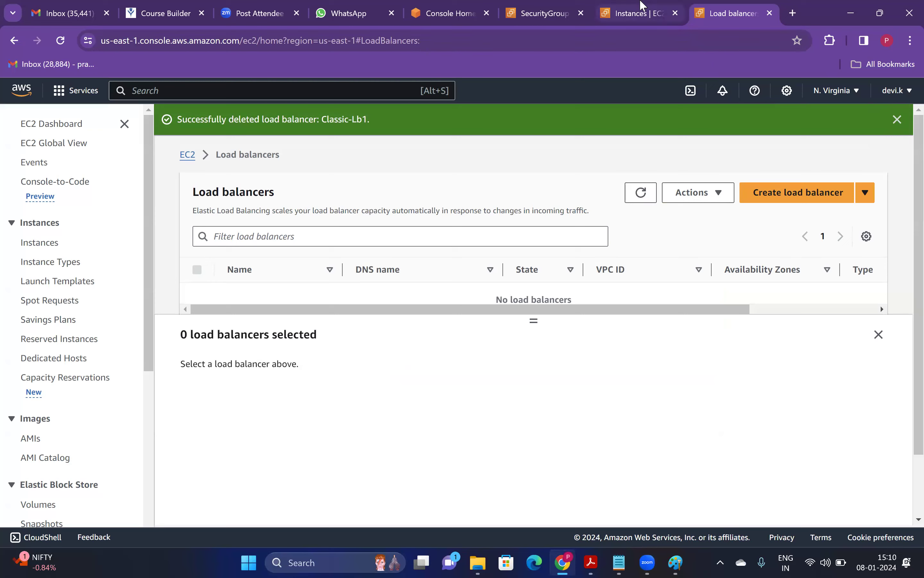
- Switch to the EC2 instances list and stop Linux-1a, Linux-1b and Linux-1c together
{"action": "key", "text": "ctrl+shift+Tab"}
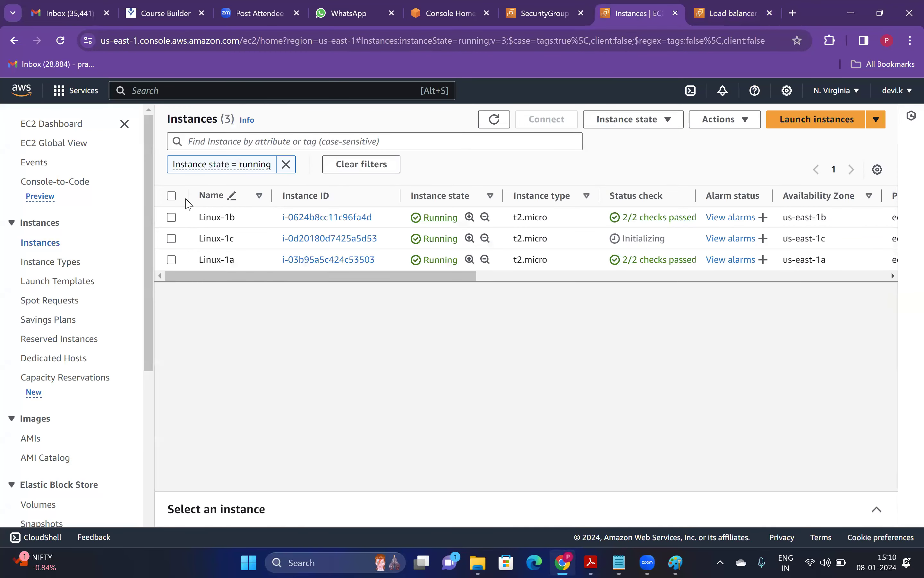
{"action": "left_click", "coordinate": [172, 197]}
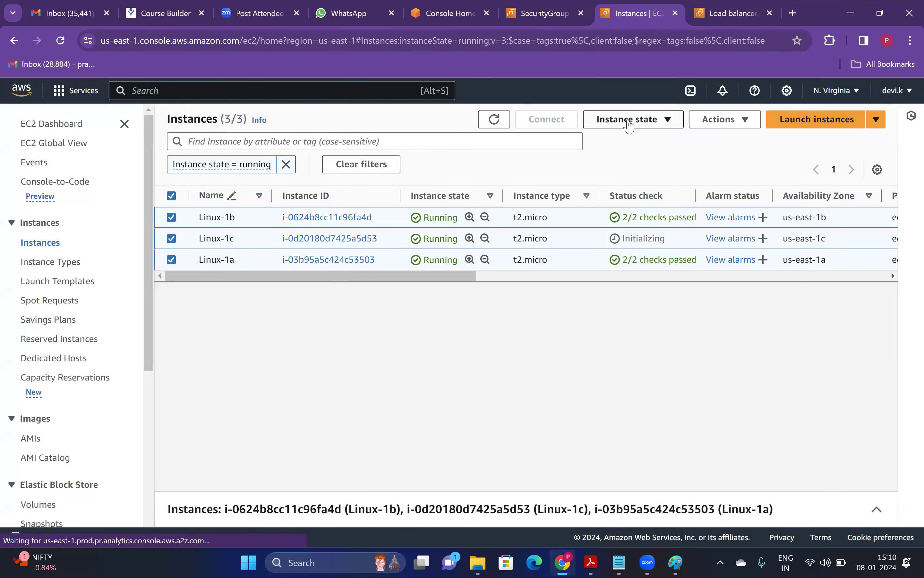
{"action": "left_click", "coordinate": [635, 119]}
{"action": "left_click", "coordinate": [628, 146]}
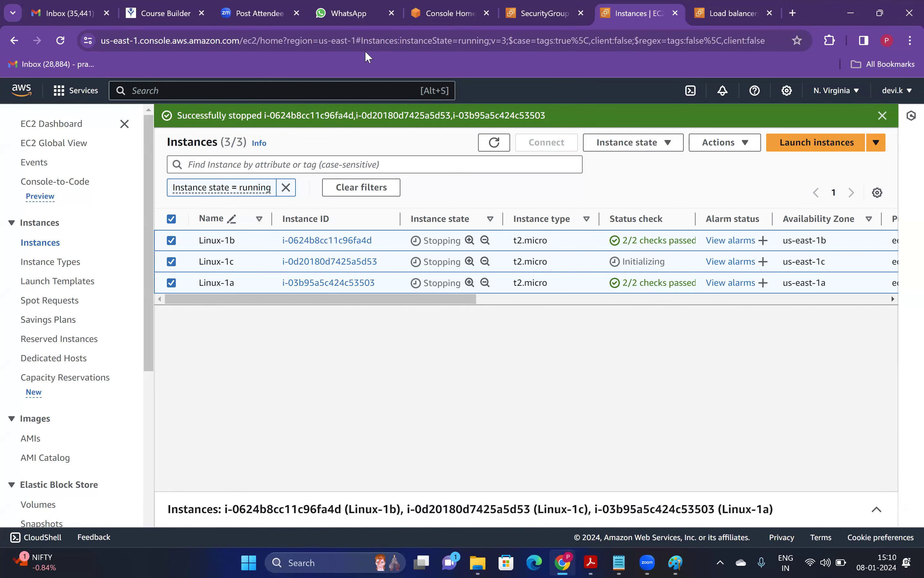
- List all instances without the running-state filter and refresh the list to check the state of the three Linux servers
{"action": "left_click", "coordinate": [495, 143]}
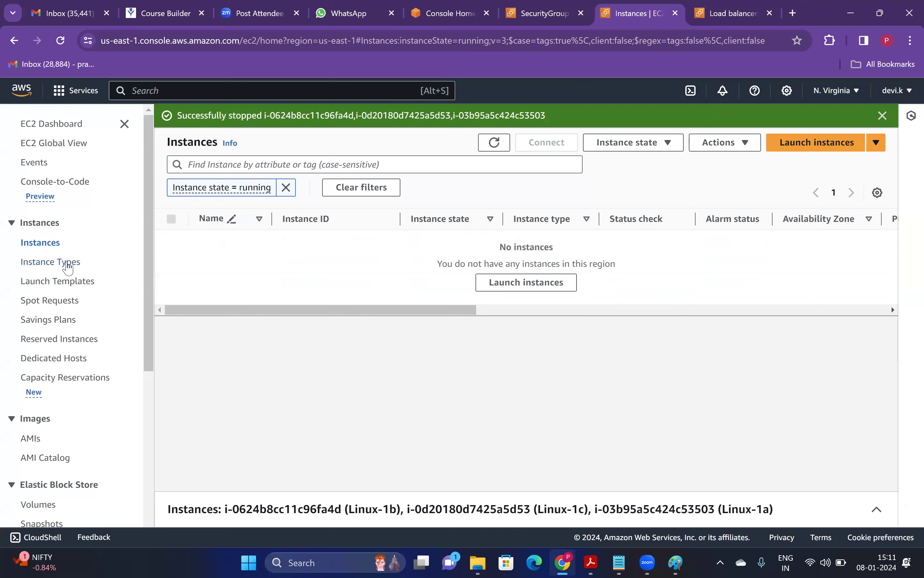
{"action": "left_click", "coordinate": [53, 243]}
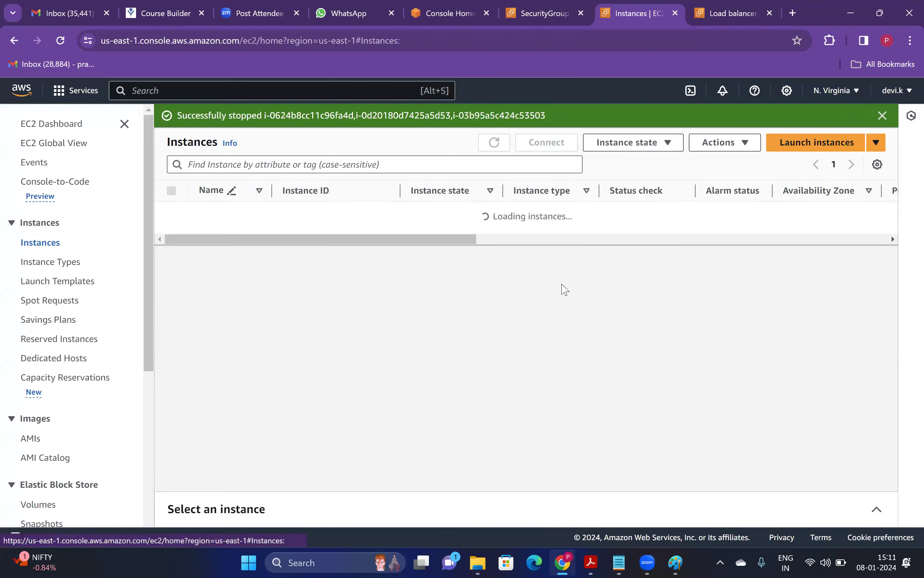
{"action": "left_click", "coordinate": [507, 146]}
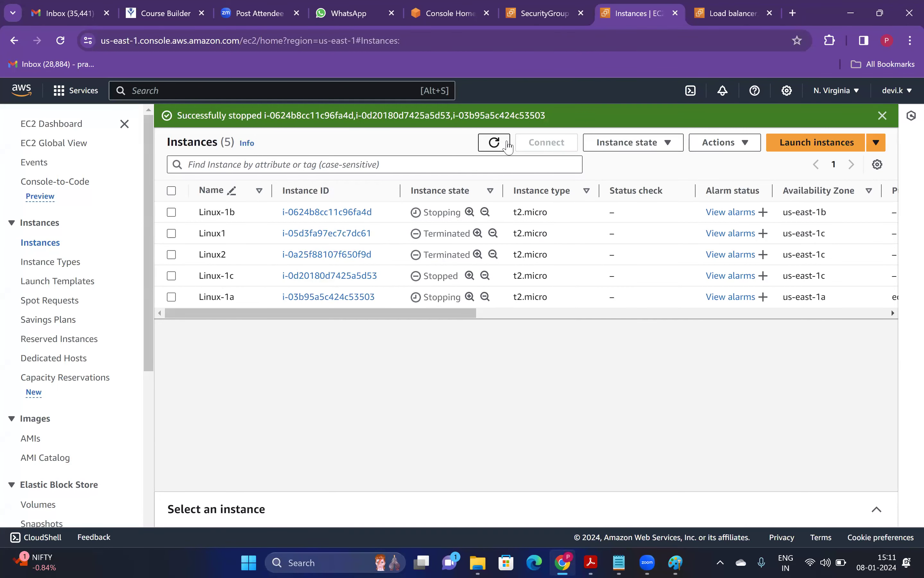
{"action": "left_click", "coordinate": [509, 146]}
{"action": "left_click", "coordinate": [508, 146]}
- Select Linux-1b, Linux-1c and Linux-1a in the instances list and request their termination
{"action": "left_click", "coordinate": [171, 212]}
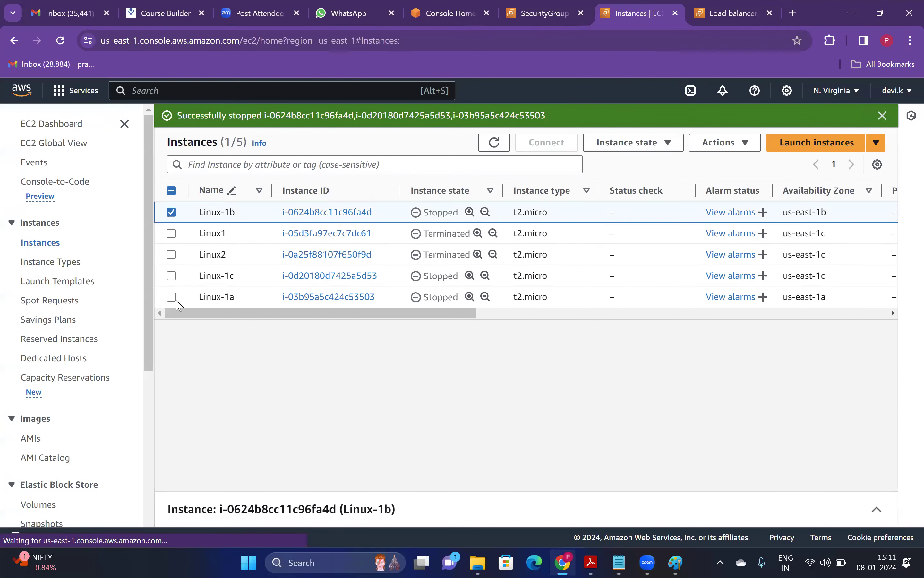
{"action": "left_click", "coordinate": [171, 276]}
{"action": "left_click", "coordinate": [172, 296]}
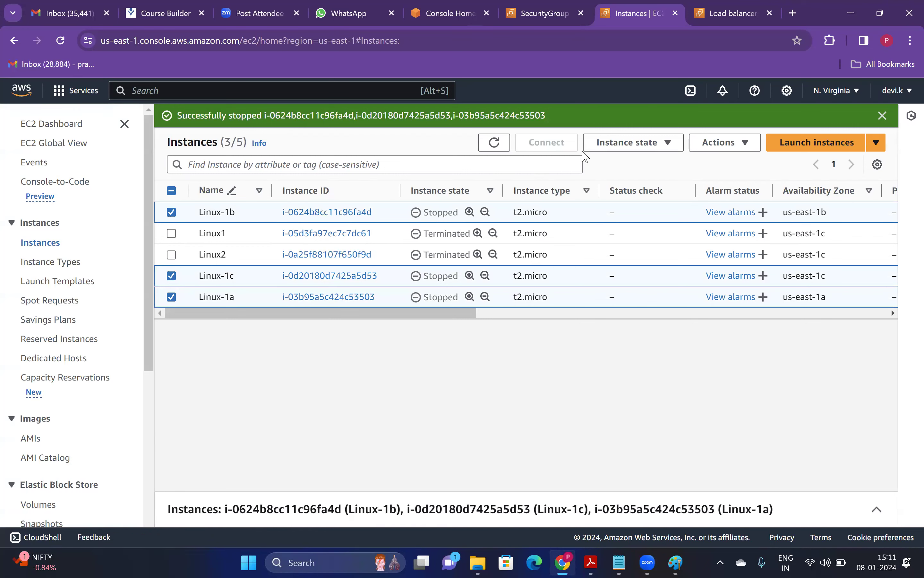
{"action": "left_click", "coordinate": [642, 145]}
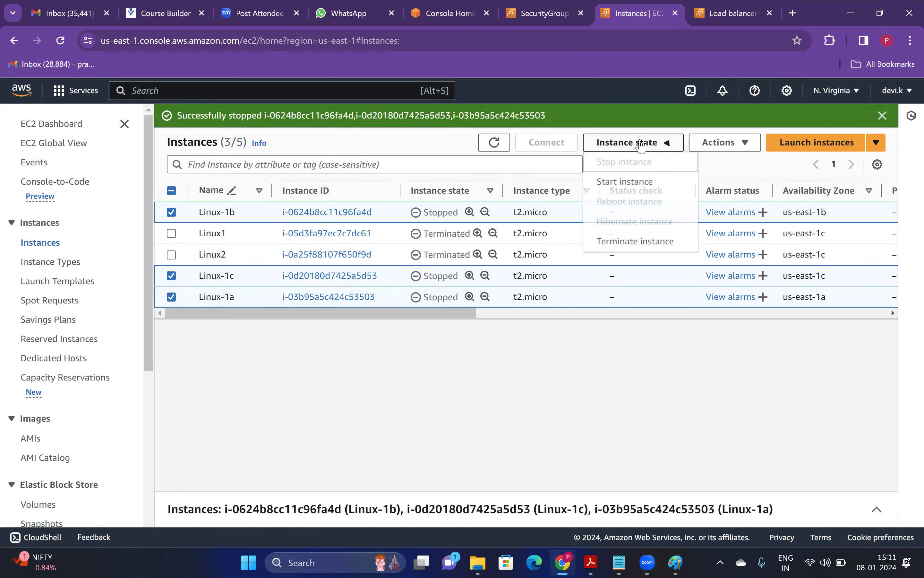
{"action": "left_click", "coordinate": [643, 241]}
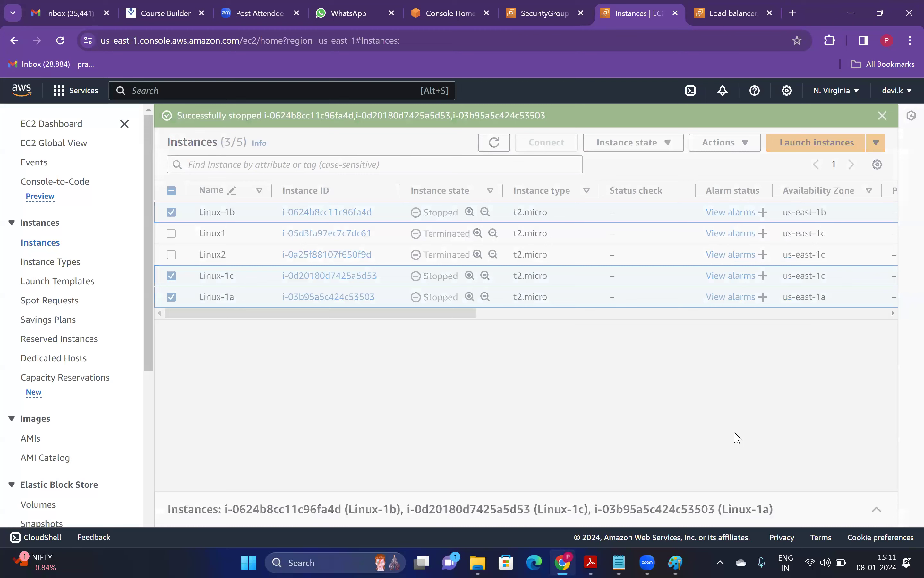